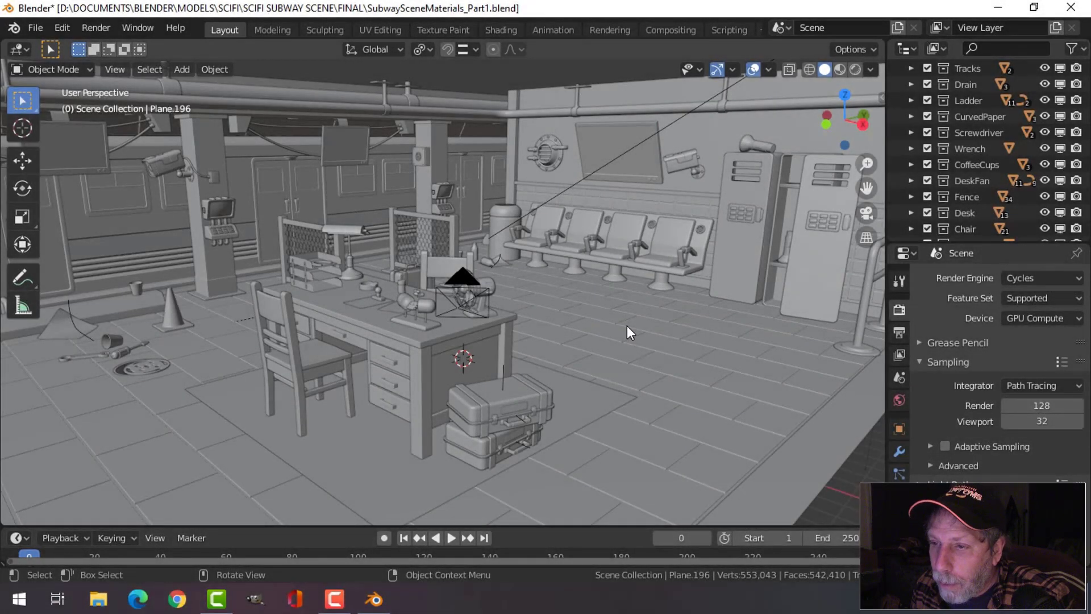
{"action": "scroll", "coordinate": [627, 325], "scroll_direction": "up", "scroll_amount": 2}
{"action": "scroll", "coordinate": [635, 348], "scroll_direction": "down", "scroll_amount": 1}
{"action": "mouse_move", "coordinate": [634, 348]}
{"action": "middle_mouse_down", "text": "shift"}
{"action": "mouse_move", "coordinate": [640, 316]}
{"action": "mouse_move", "coordinate": [647, 332]}
{"action": "mouse_move", "coordinate": [667, 329]}
{"action": "mouse_move", "coordinate": [630, 337]}
{"action": "middle_mouse_up", "text": "shift"}
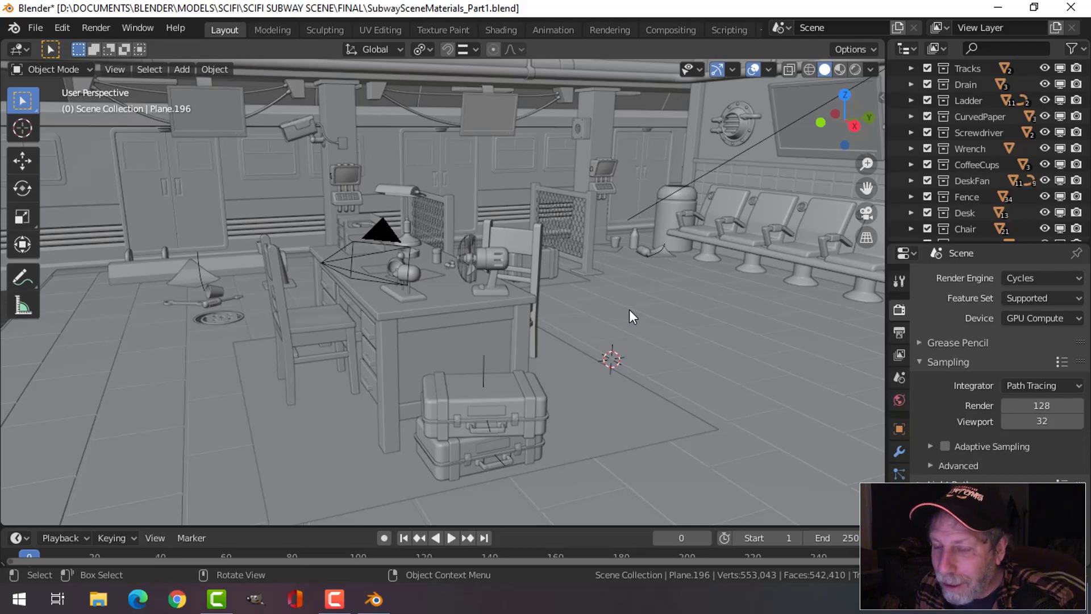
{"action": "scroll", "coordinate": [630, 310], "scroll_direction": "up", "scroll_amount": 2}
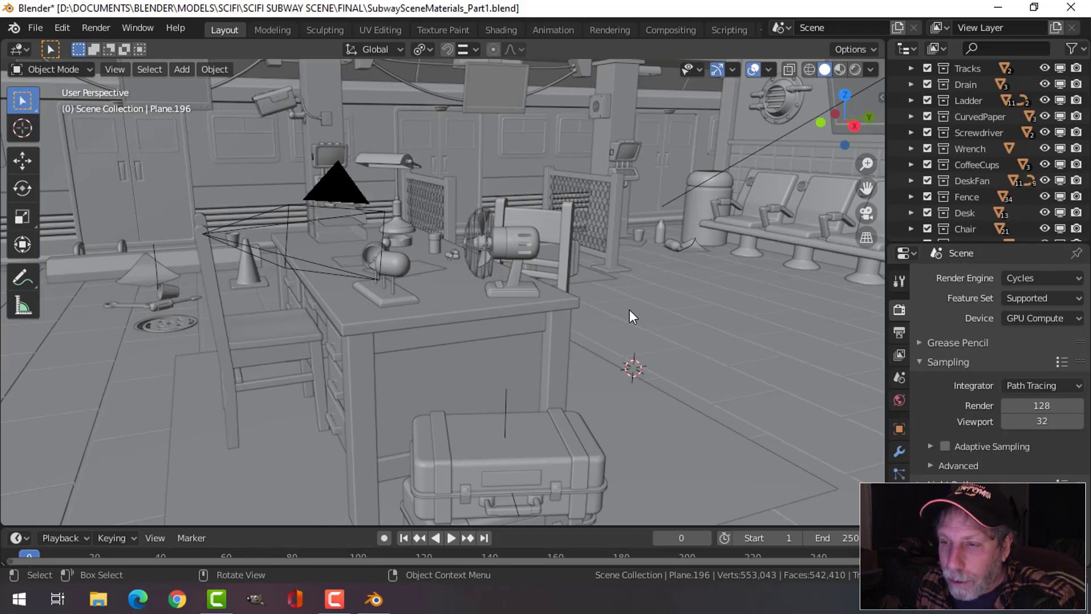
{"action": "mouse_move", "coordinate": [629, 307]}
{"action": "middle_mouse_down"}
{"action": "mouse_move", "coordinate": [652, 308]}
{"action": "mouse_move", "coordinate": [634, 311]}
{"action": "middle_mouse_up"}
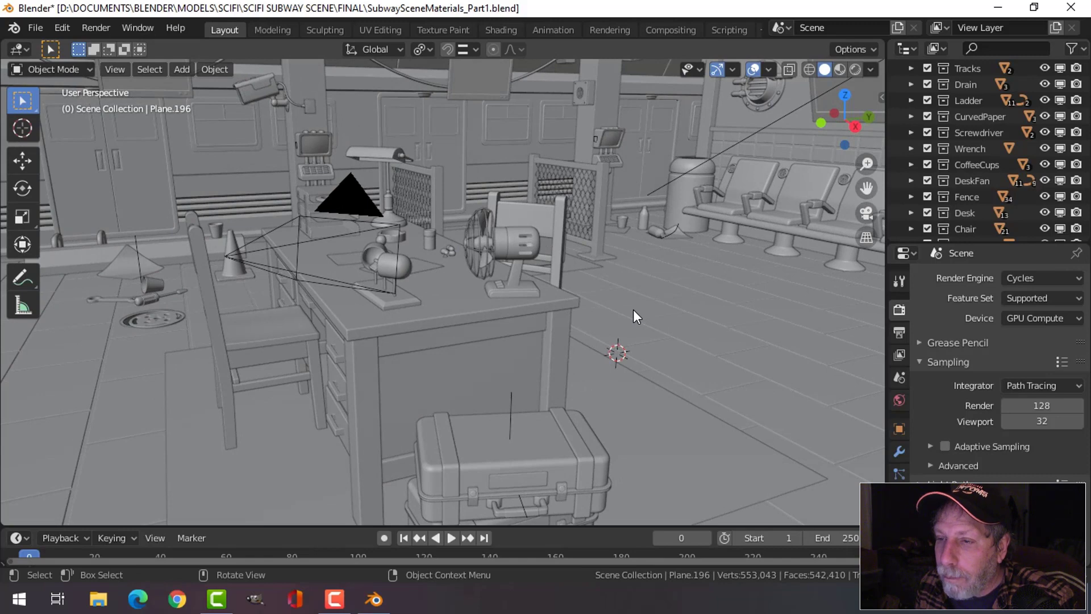
Isolate the DeskFan collection so that all other collections are hidden in the viewport and in renders.
{"action": "left_click", "coordinate": [967, 182]}
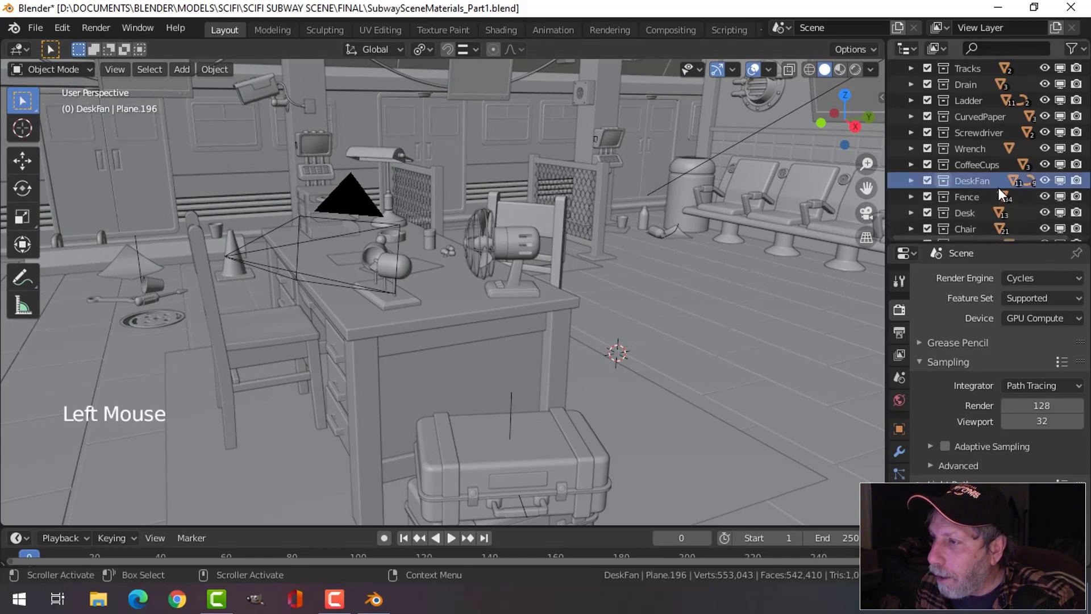
{"action": "left_click", "coordinate": [1046, 180], "text": "ctrl"}
{"action": "left_click", "coordinate": [1060, 181], "text": "ctrl"}
{"action": "left_click", "coordinate": [1077, 181], "text": "ctrl"}
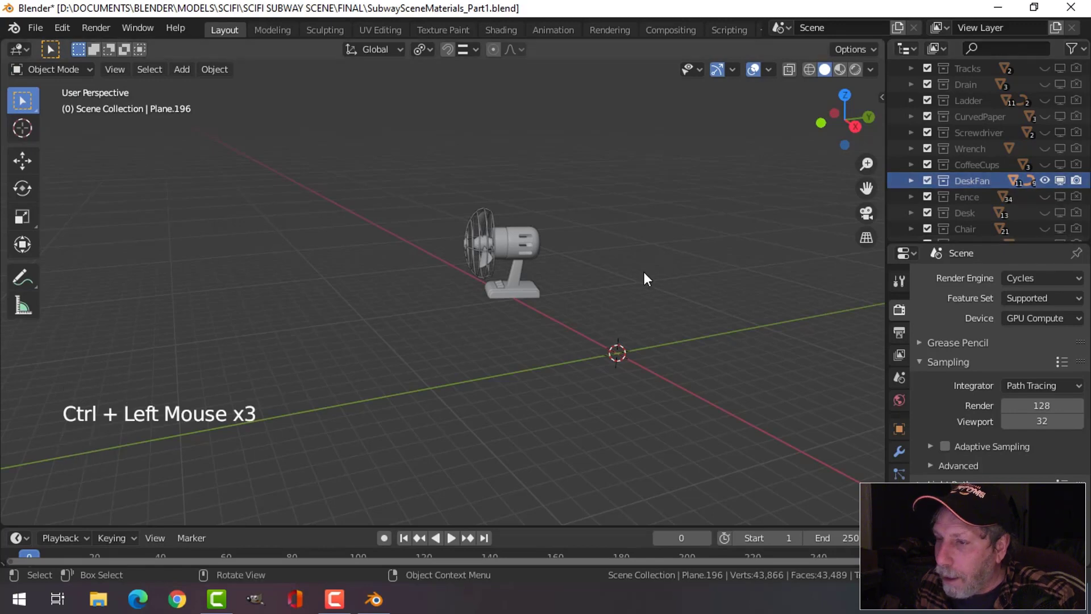
Frame the complete desk fan in the 3D view and display it with Material Preview shading.
{"action": "key", "text": "a"}
{"action": "key", "text": "KP_Decimal"}
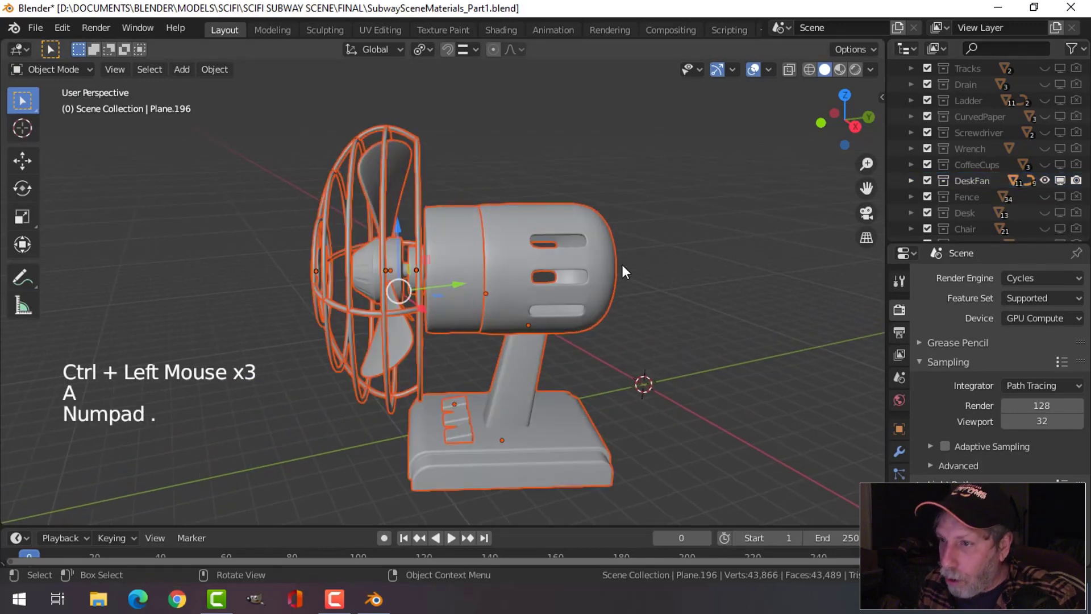
{"action": "scroll", "coordinate": [622, 265], "scroll_direction": "down", "scroll_amount": 2}
{"action": "scroll", "coordinate": [622, 264], "scroll_direction": "down", "scroll_amount": 1}
{"action": "middle_click_drag", "start_coordinate": [622, 264], "coordinate": [654, 205], "text": "shift"}
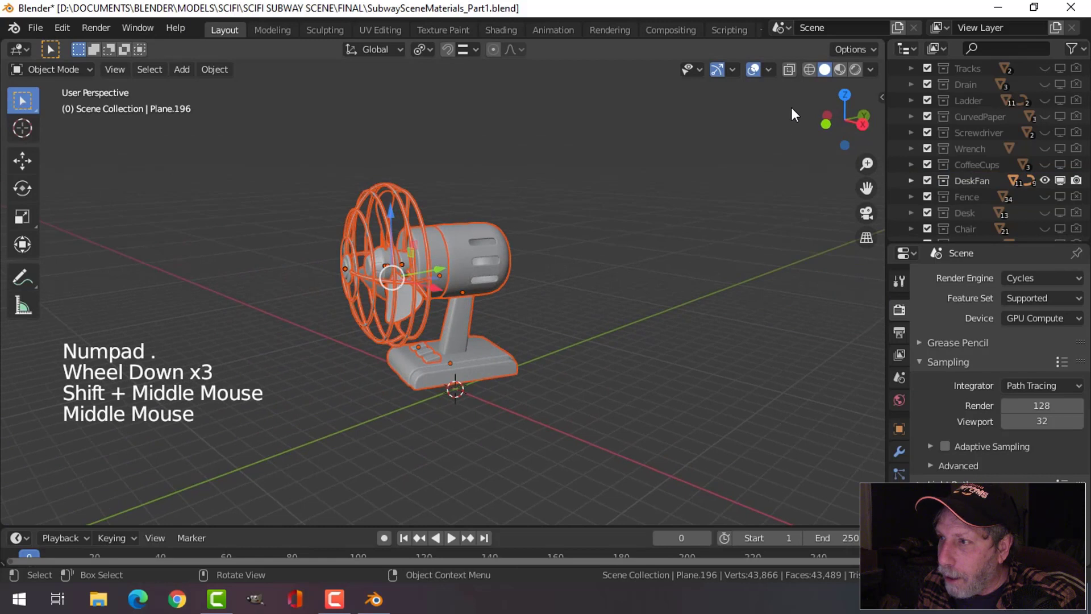
{"action": "left_click", "coordinate": [841, 69]}
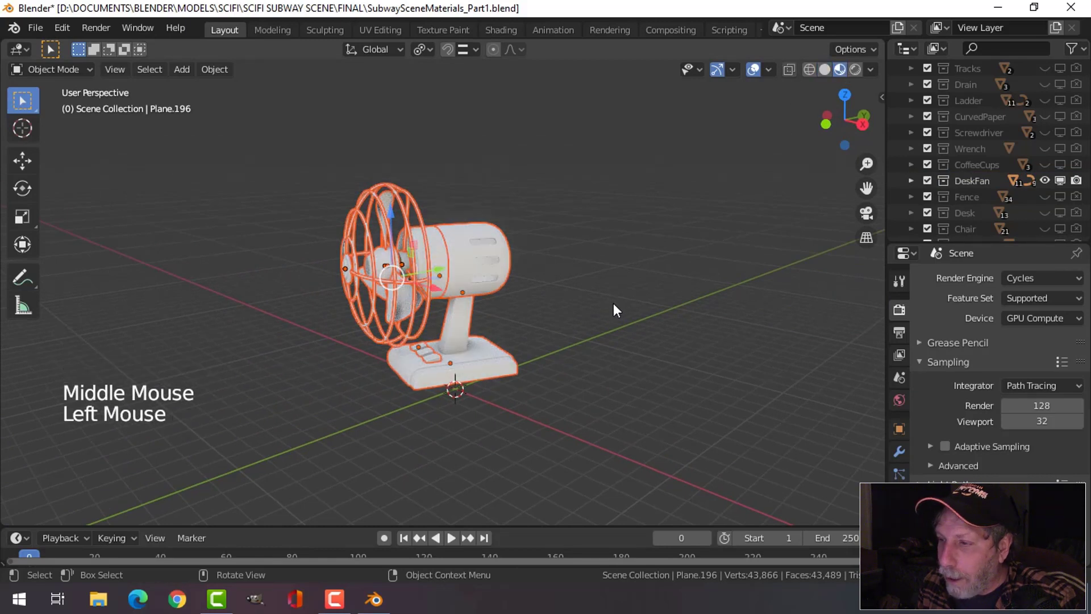
Load the industrial pipe 2k HDR image from the HDRI folder as the world's environment texture.
{"action": "left_click", "coordinate": [899, 400]}
{"action": "left_click", "coordinate": [1078, 395]}
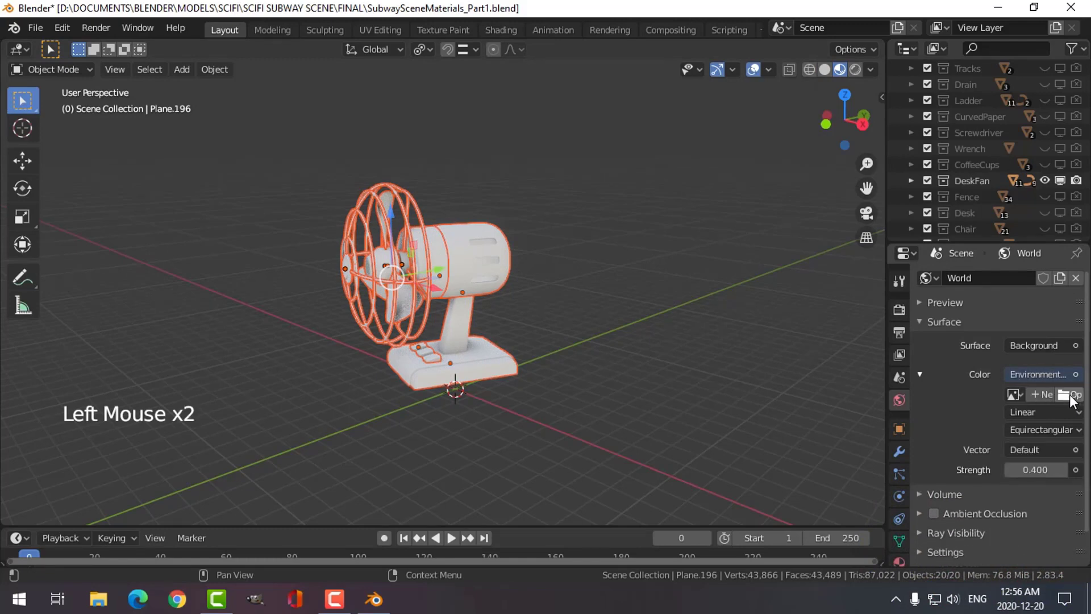
{"action": "left_click", "coordinate": [1071, 395]}
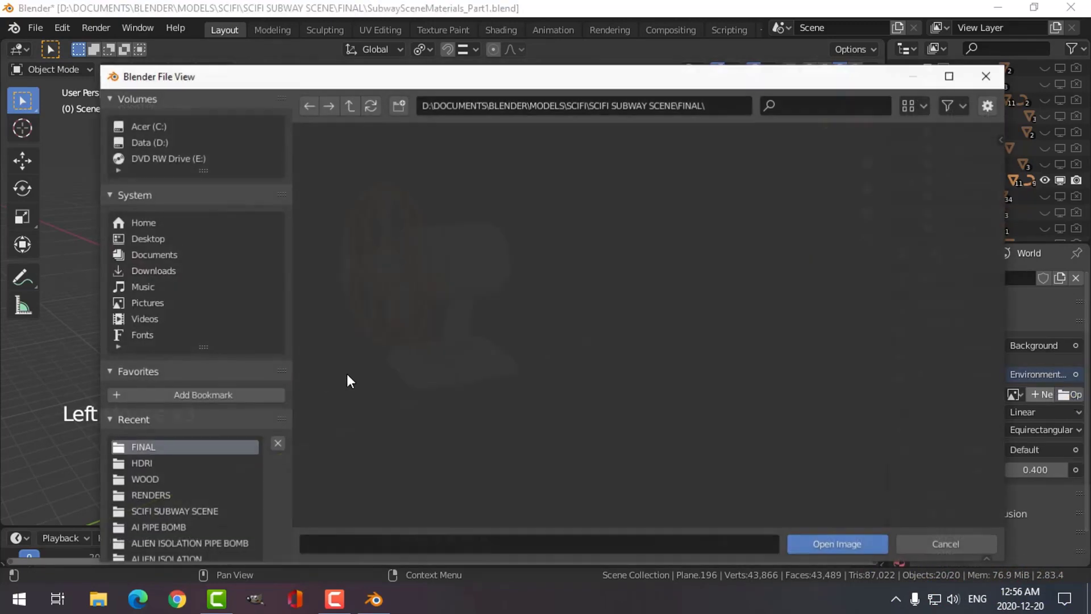
{"action": "left_click", "coordinate": [150, 464]}
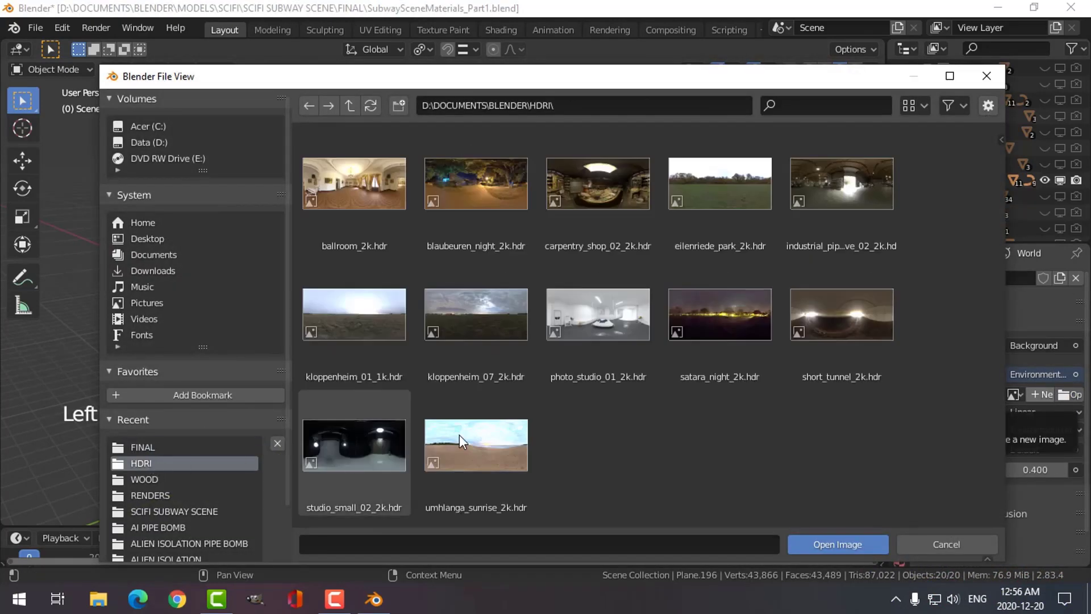
{"action": "left_click", "coordinate": [831, 190]}
{"action": "left_click", "coordinate": [831, 544]}
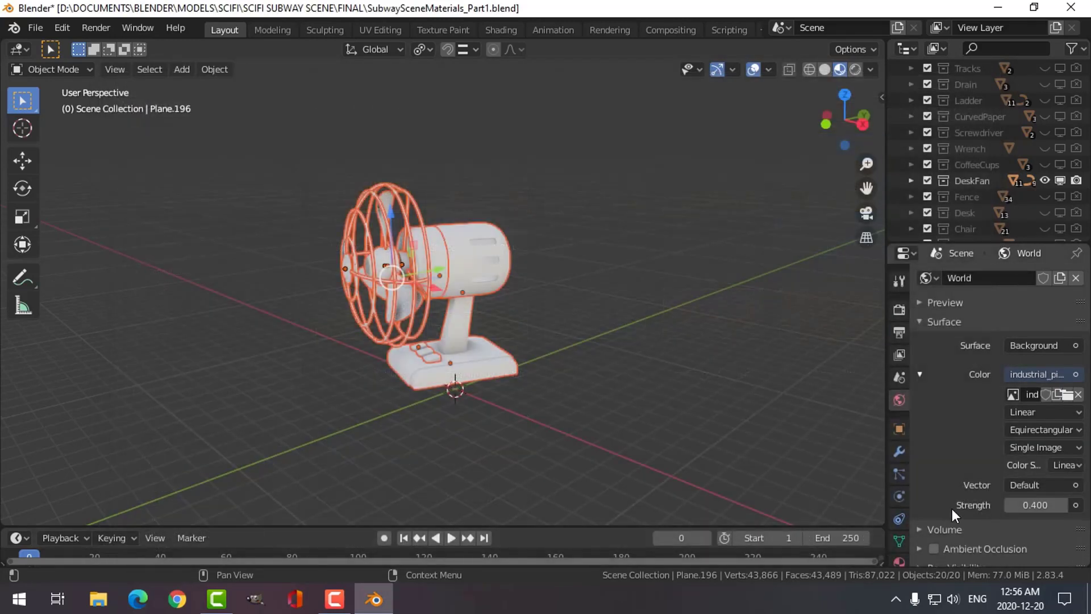
Set the world background strength to 0.2.
{"action": "left_click", "coordinate": [1026, 505]}
{"action": "type", "text": "0.5"}
{"action": "key", "text": "Return"}
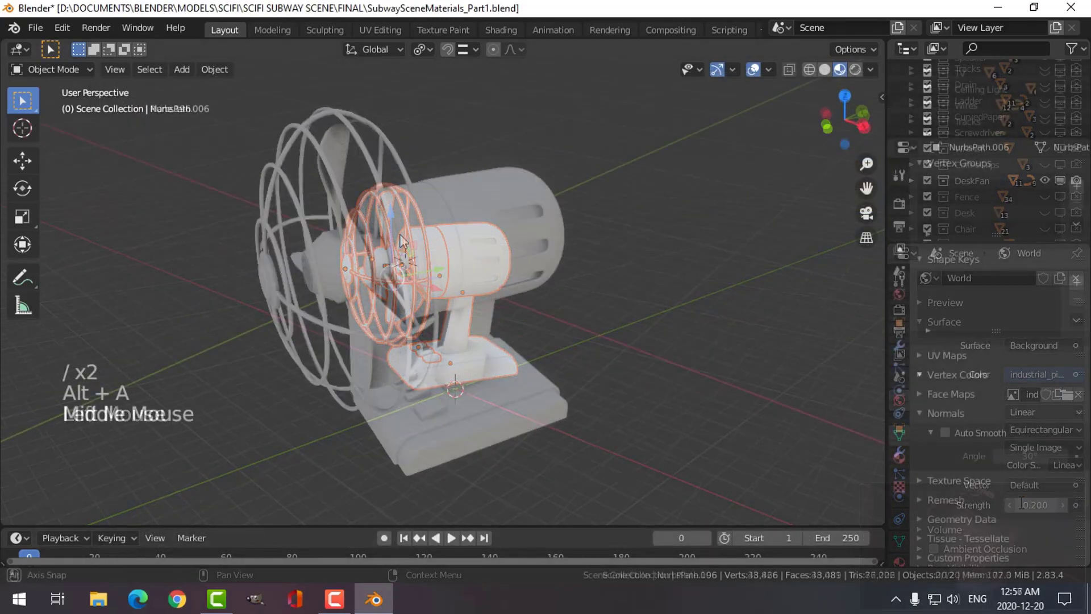
Select the fan's rear motor housing and show its material settings in a widened properties area.
{"action": "scroll", "coordinate": [415, 234], "scroll_direction": "down", "scroll_amount": 2}
{"action": "middle_click_drag", "start_coordinate": [415, 234], "coordinate": [444, 230], "text": "shift"}
{"action": "middle_click_drag", "start_coordinate": [443, 230], "coordinate": [518, 216]}
{"action": "scroll", "coordinate": [517, 217], "scroll_direction": "up", "scroll_amount": 1}
{"action": "middle_click_drag", "start_coordinate": [585, 227], "coordinate": [568, 221], "text": "shift"}
{"action": "middle_click_drag", "start_coordinate": [568, 221], "coordinate": [582, 244]}
{"action": "left_click", "coordinate": [470, 212]}
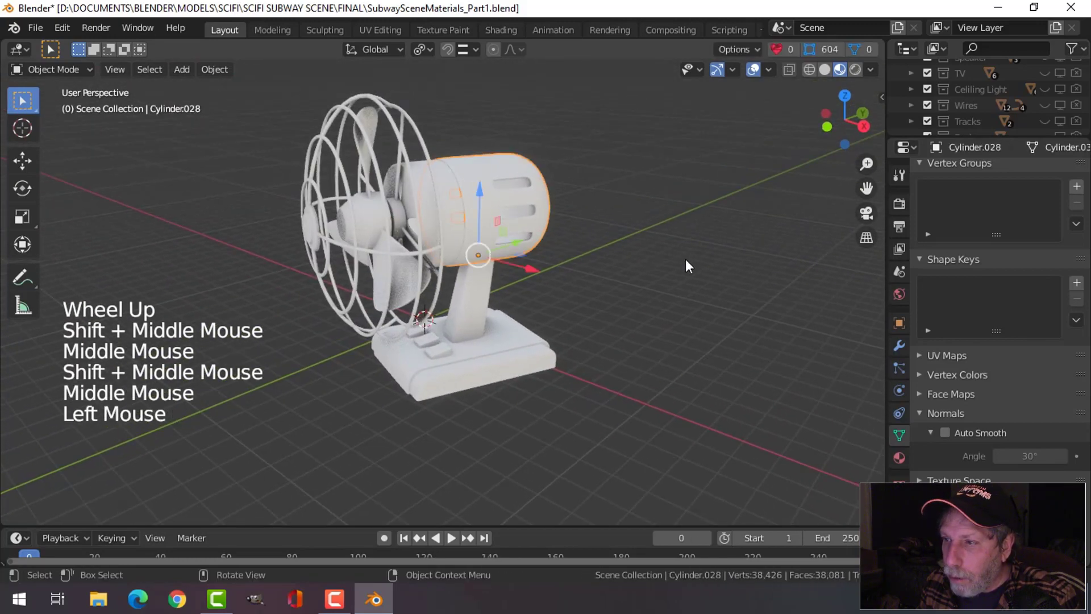
{"action": "left_click", "coordinate": [899, 458]}
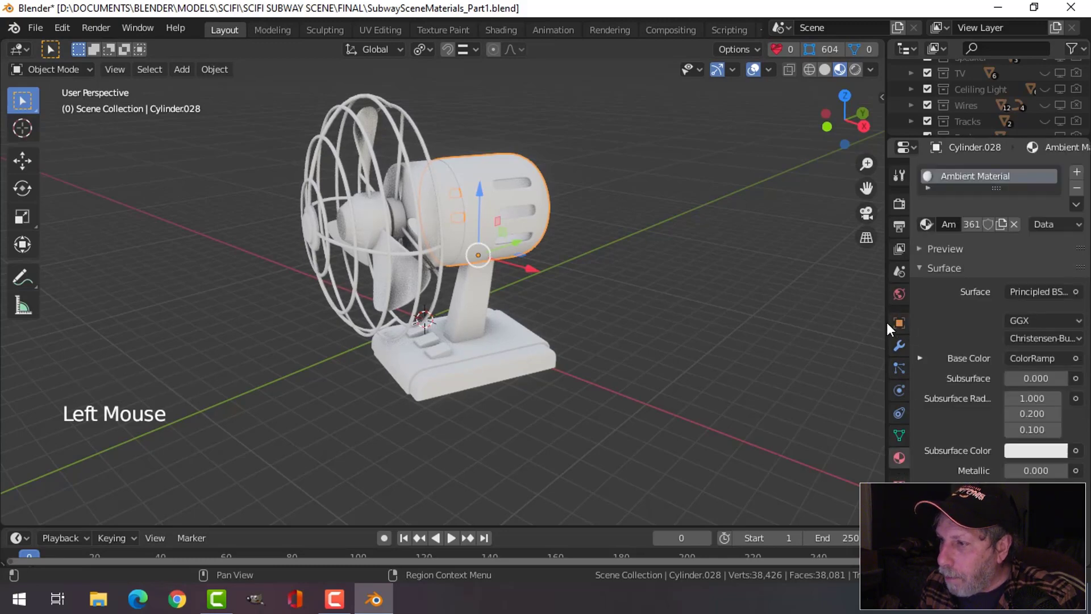
{"action": "left_click_drag", "start_coordinate": [887, 322], "coordinate": [721, 322]}
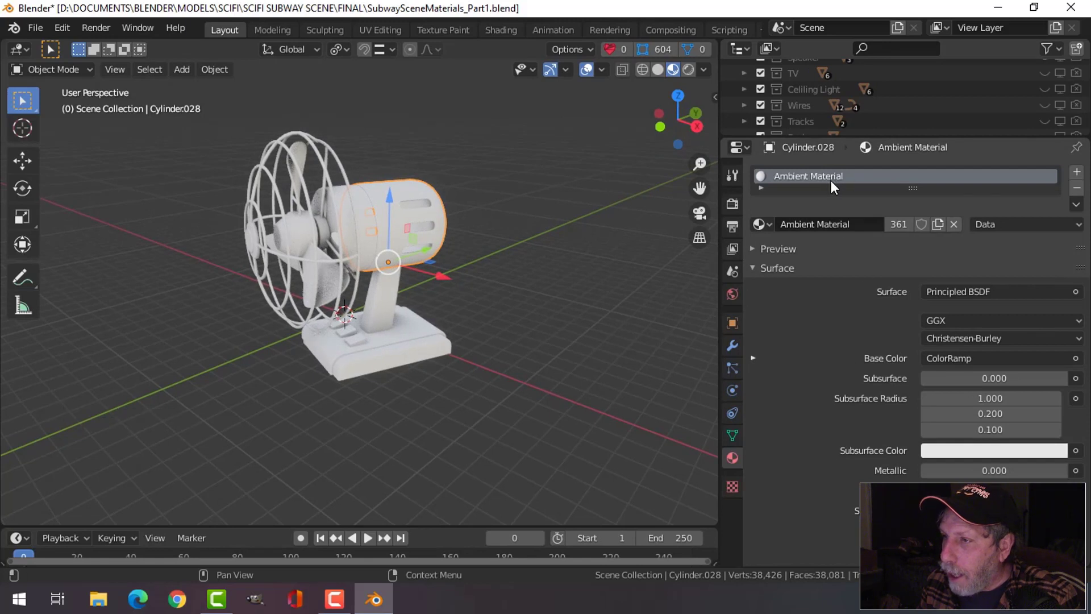
Add a second material slot to the motor housing with a new material named FanGoldMetal.
{"action": "left_click", "coordinate": [1077, 171]}
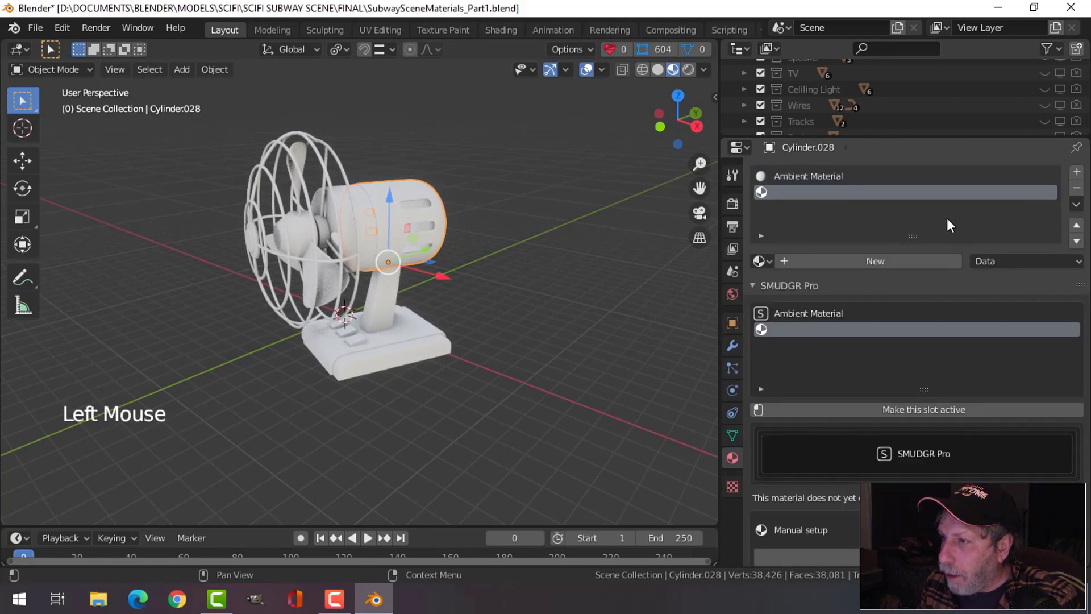
{"action": "left_click", "coordinate": [837, 260]}
{"action": "double_click", "coordinate": [809, 192]}
{"action": "type", "text": "FanGoldMeta"}
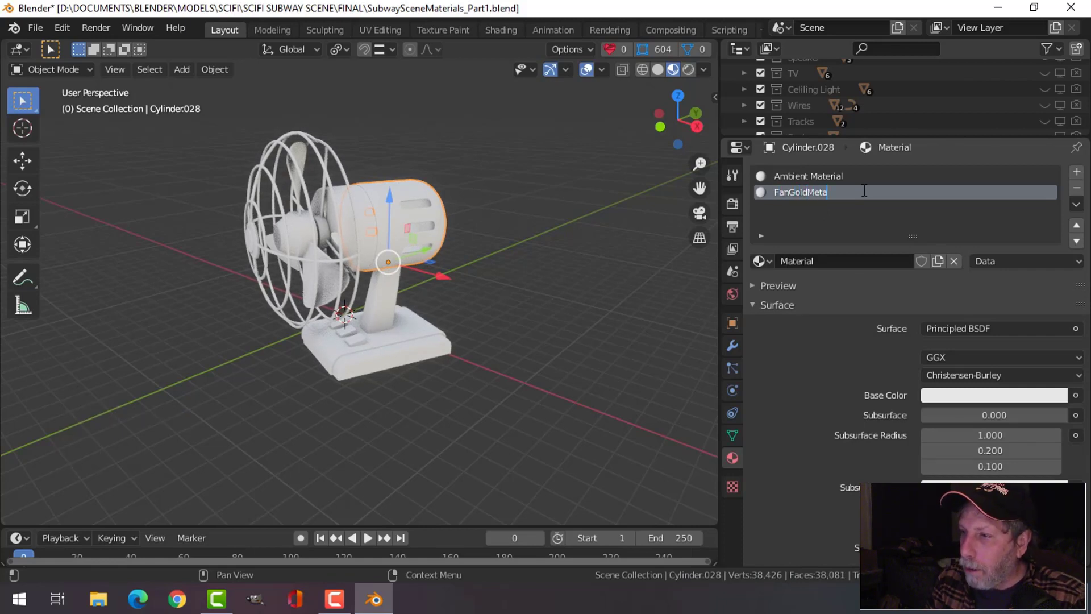
{"action": "type", "text": "l"}
{"action": "key", "text": "Return"}
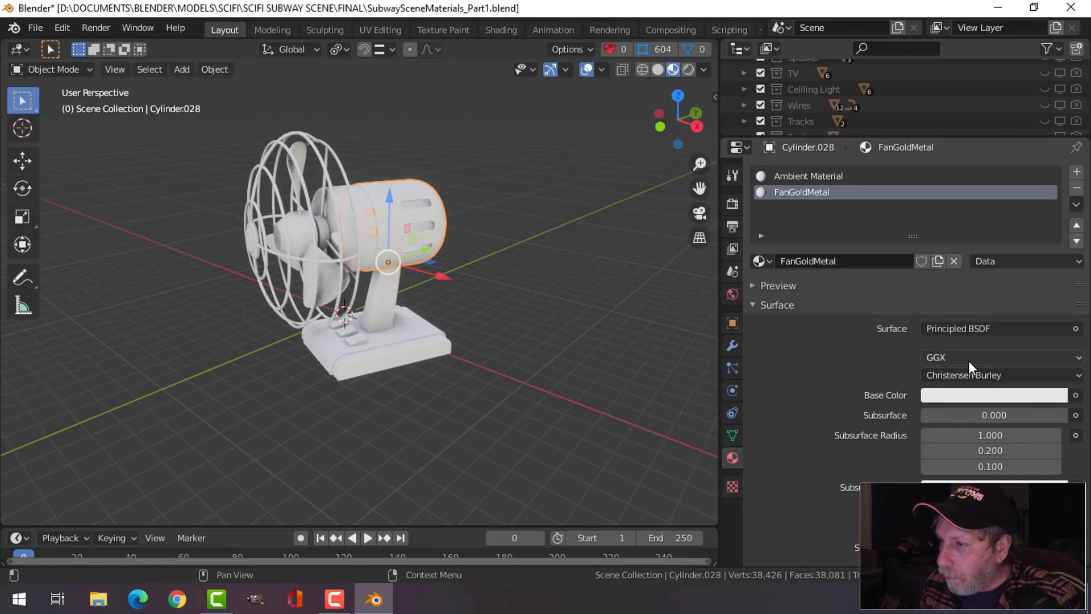
Make the FanGoldMetal slot active in SMUDGR Pro and add a SMUDGR setup to that material.
{"action": "scroll", "coordinate": [871, 404], "scroll_direction": "down", "scroll_amount": 13}
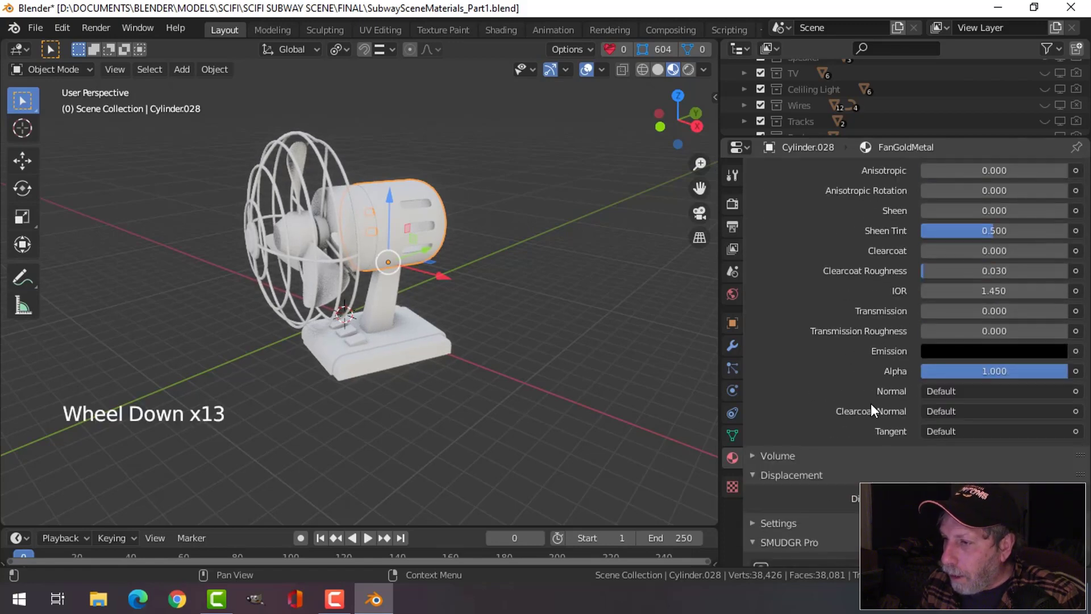
{"action": "scroll", "coordinate": [869, 403], "scroll_direction": "down", "scroll_amount": 8}
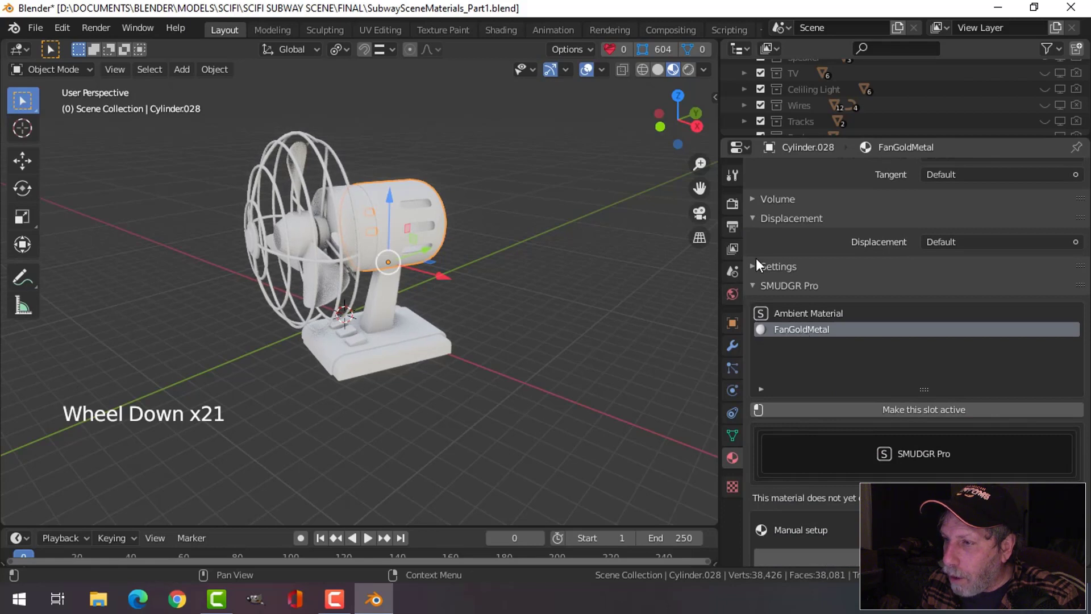
{"action": "left_click", "coordinate": [753, 218]}
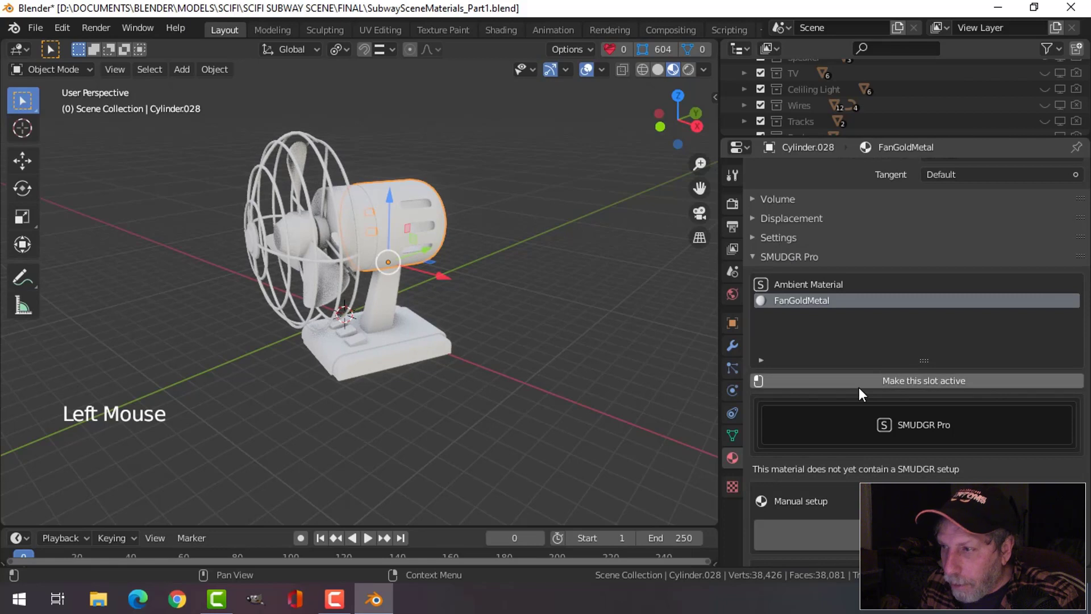
{"action": "left_click", "coordinate": [883, 382]}
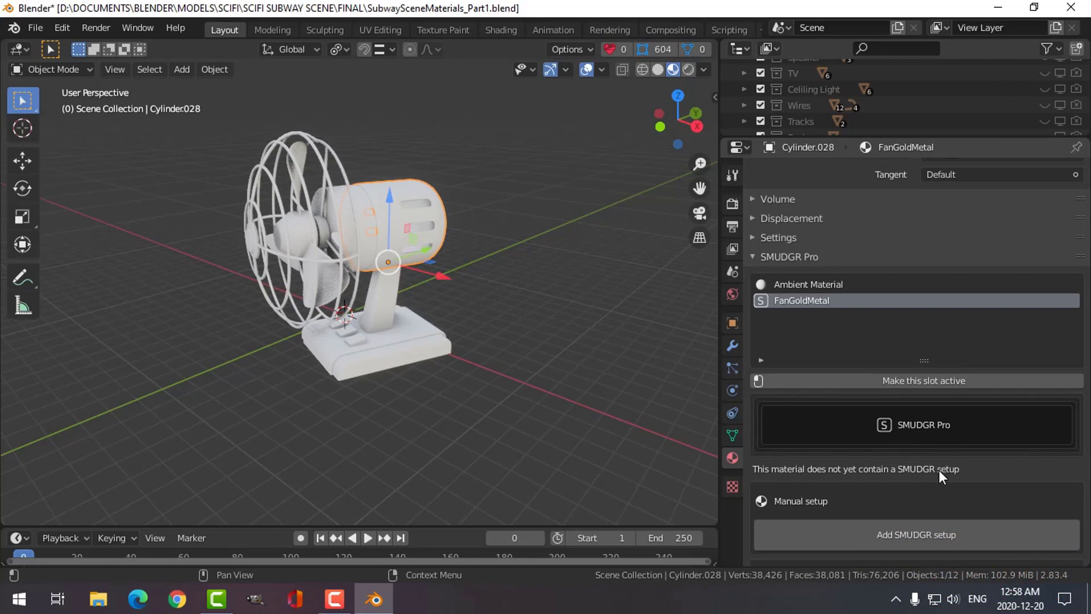
{"action": "scroll", "coordinate": [939, 469], "scroll_direction": "down", "scroll_amount": 2}
{"action": "left_click", "coordinate": [909, 472]}
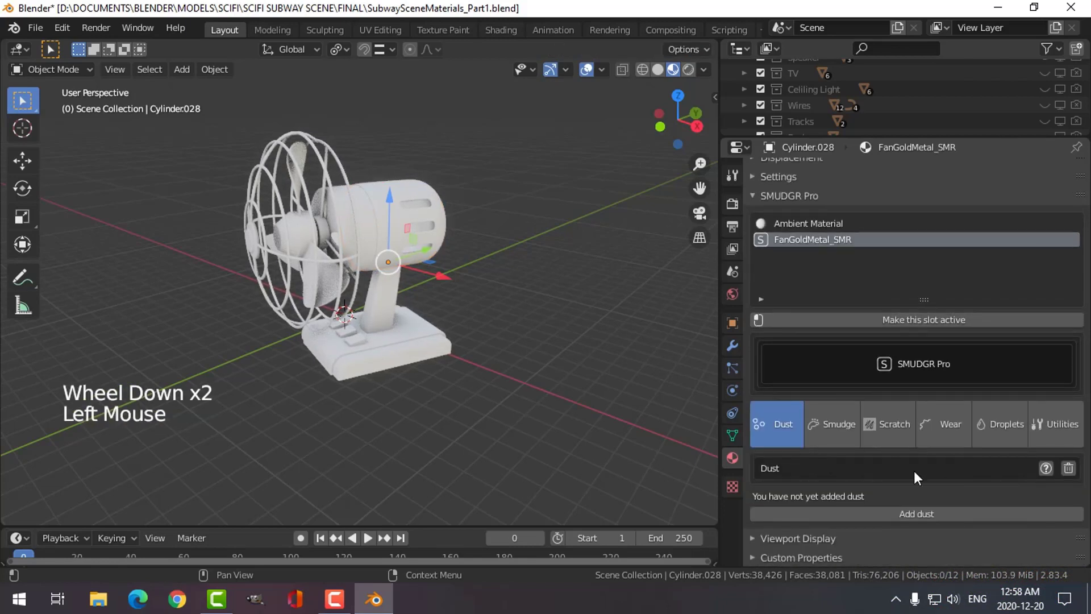
Add the SMUDGR scratches layer to the housing's gold metal material.
{"action": "scroll", "coordinate": [879, 482], "scroll_direction": "down", "scroll_amount": 3}
{"action": "left_click", "coordinate": [886, 427]}
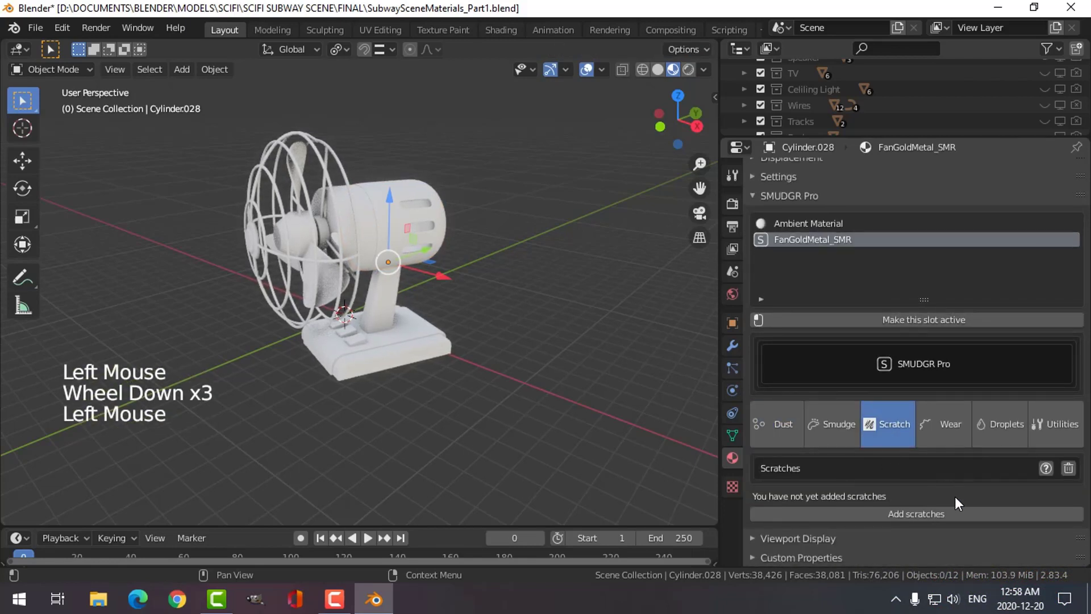
{"action": "left_click", "coordinate": [920, 514]}
{"action": "scroll", "coordinate": [961, 506], "scroll_direction": "down", "scroll_amount": 8}
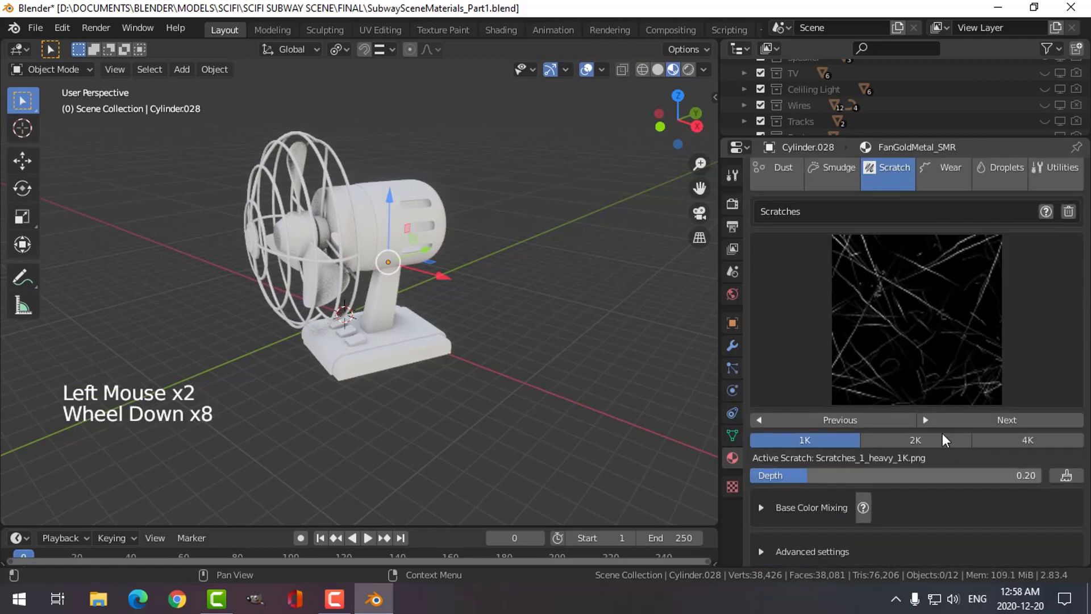
{"action": "left_click", "coordinate": [898, 325]}
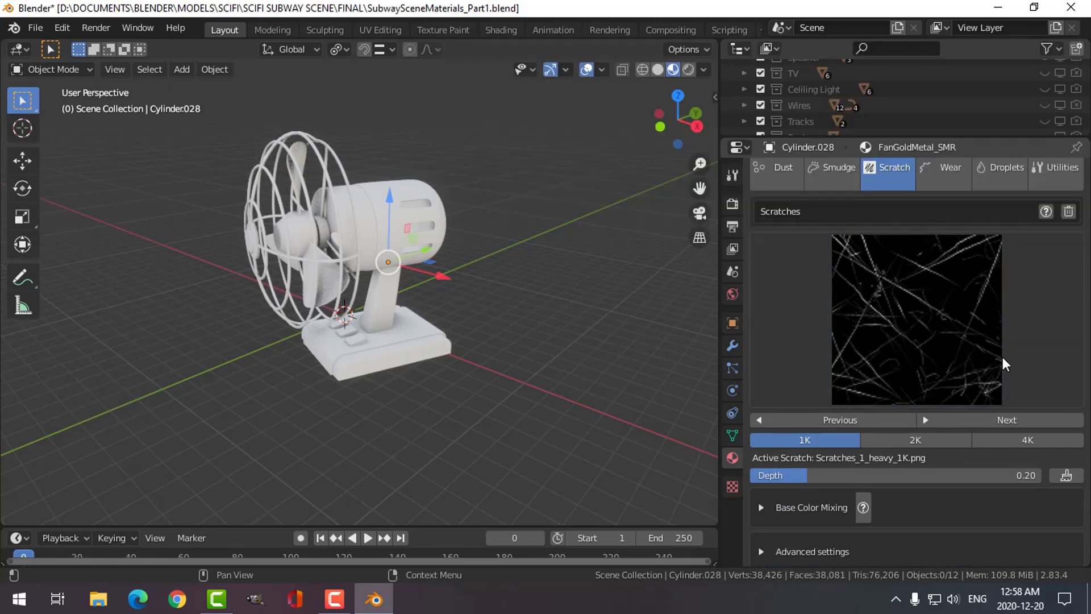
Switch to the Shading workspace, with the whole fan framed and shown in Material Preview.
{"action": "left_click", "coordinate": [500, 31]}
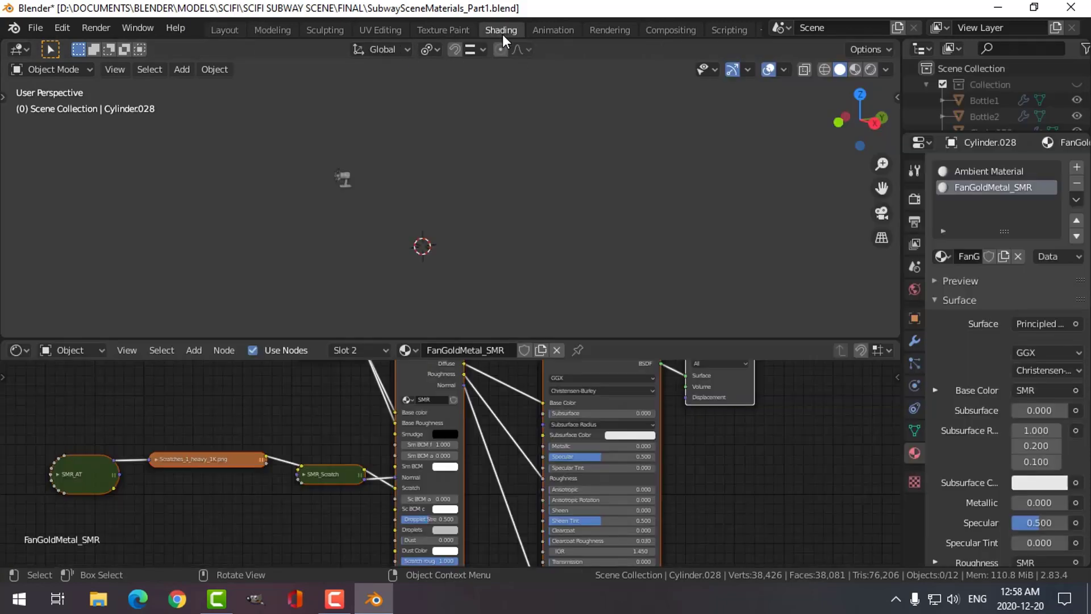
{"action": "key", "text": "a"}
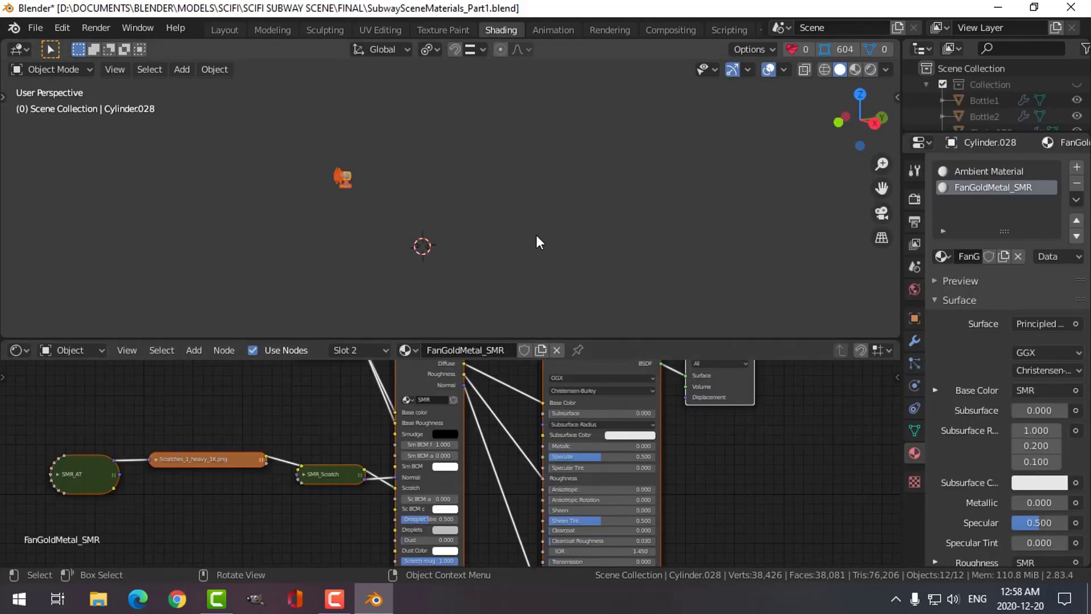
{"action": "key", "text": "KP_Decimal"}
{"action": "middle_click_drag", "start_coordinate": [605, 236], "coordinate": [671, 194], "text": "shift"}
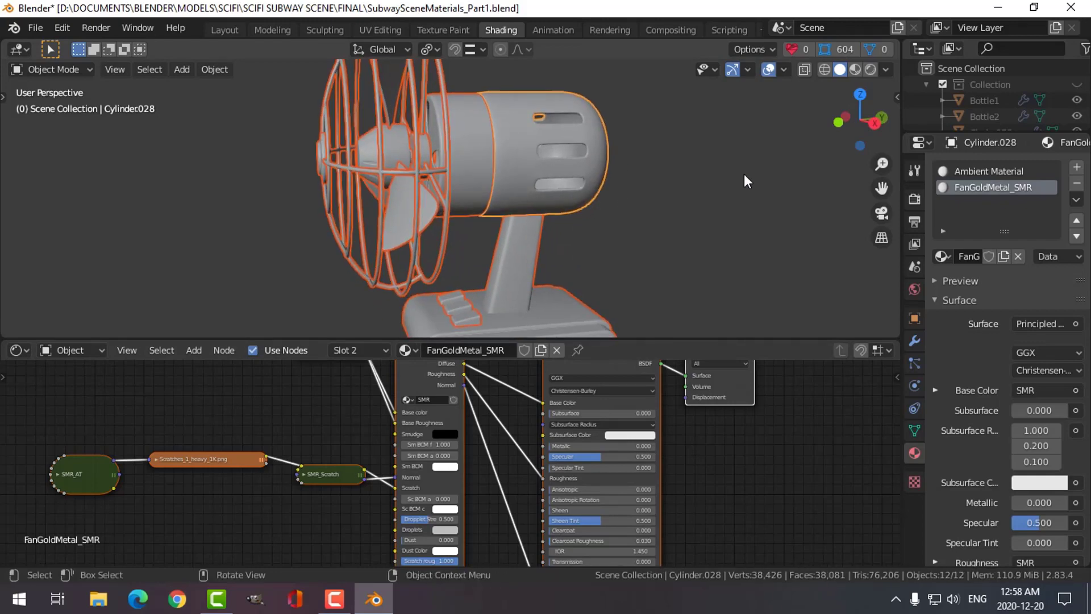
{"action": "left_click", "coordinate": [855, 69]}
{"action": "middle_click_drag", "start_coordinate": [572, 222], "coordinate": [595, 220]}
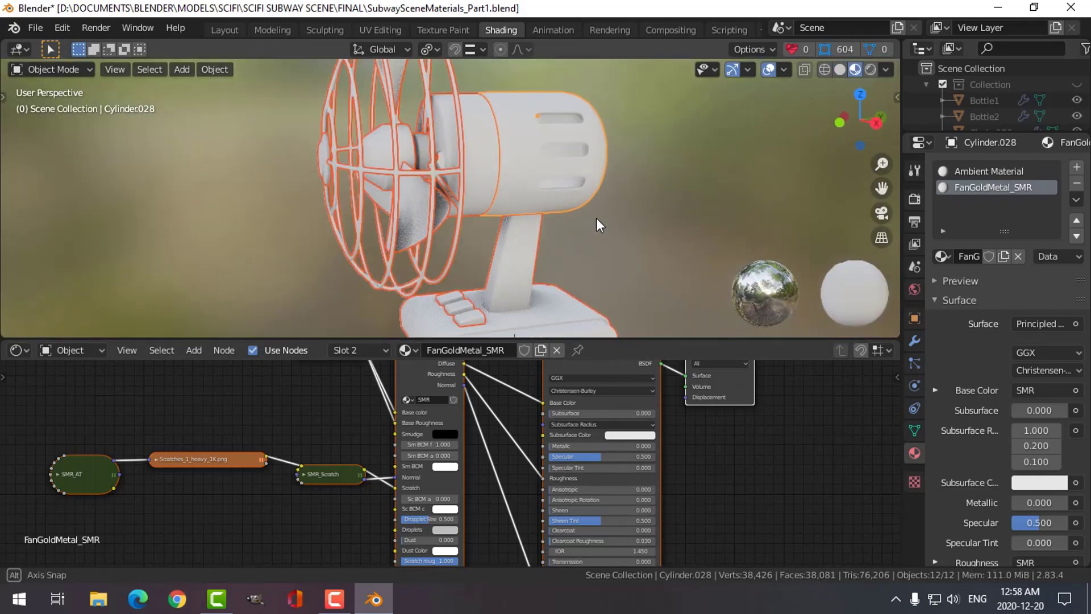
Enlarge the node editor around the material's node tree and expand the SMR_Catcher node.
{"action": "scroll", "coordinate": [341, 426], "scroll_direction": "down", "scroll_amount": 2}
{"action": "middle_click_drag", "start_coordinate": [332, 424], "coordinate": [353, 434]}
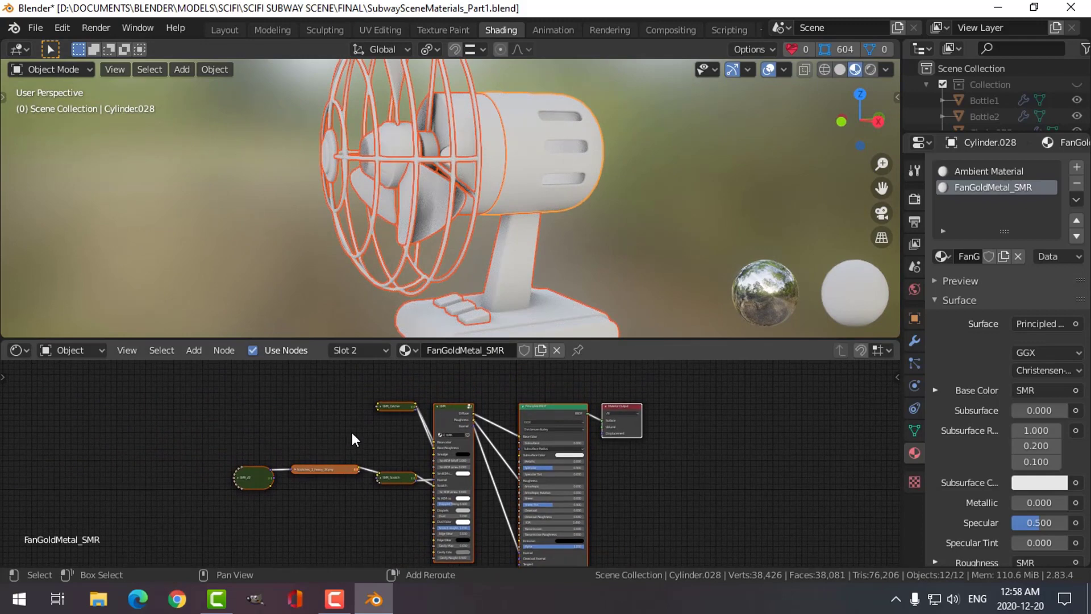
{"action": "scroll", "coordinate": [356, 439], "scroll_direction": "up", "scroll_amount": 1}
{"action": "scroll", "coordinate": [364, 435], "scroll_direction": "down", "scroll_amount": 1}
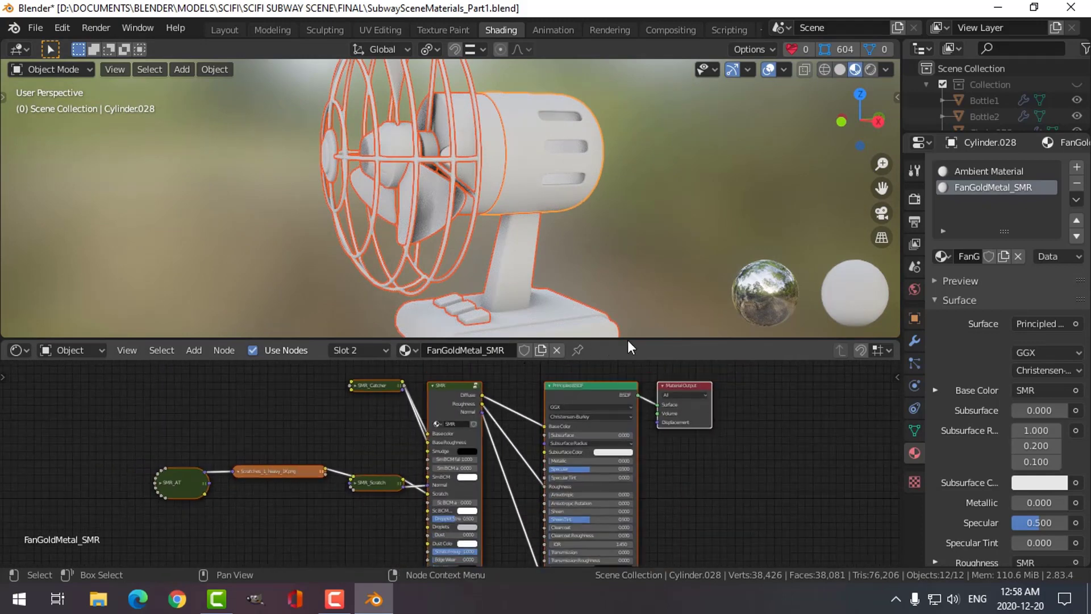
{"action": "left_click_drag", "start_coordinate": [633, 339], "coordinate": [633, 196]}
{"action": "scroll", "coordinate": [653, 353], "scroll_direction": "up", "scroll_amount": 2}
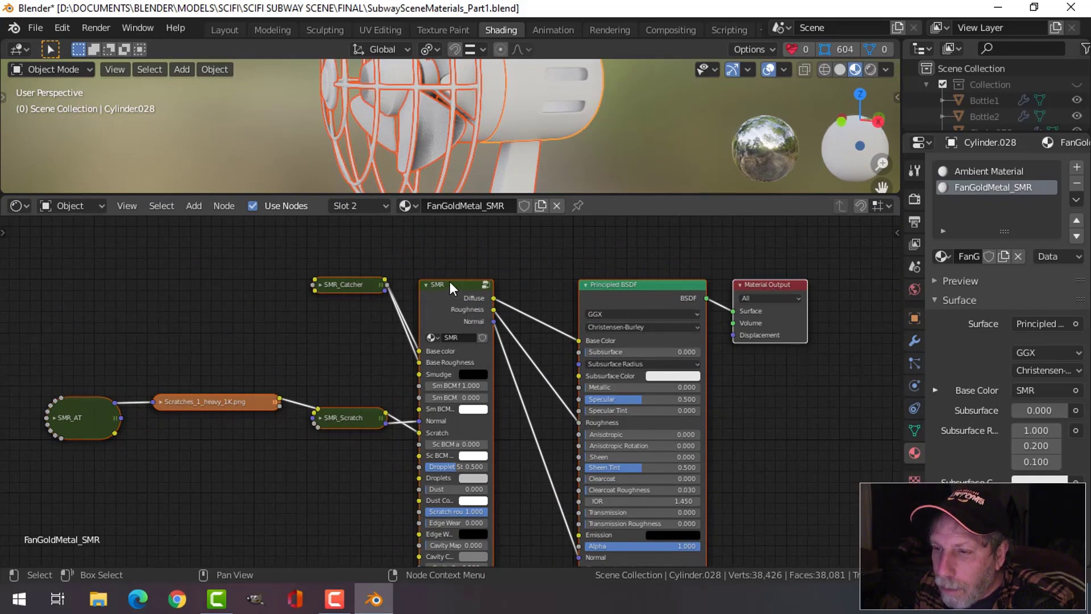
{"action": "left_click", "coordinate": [321, 284]}
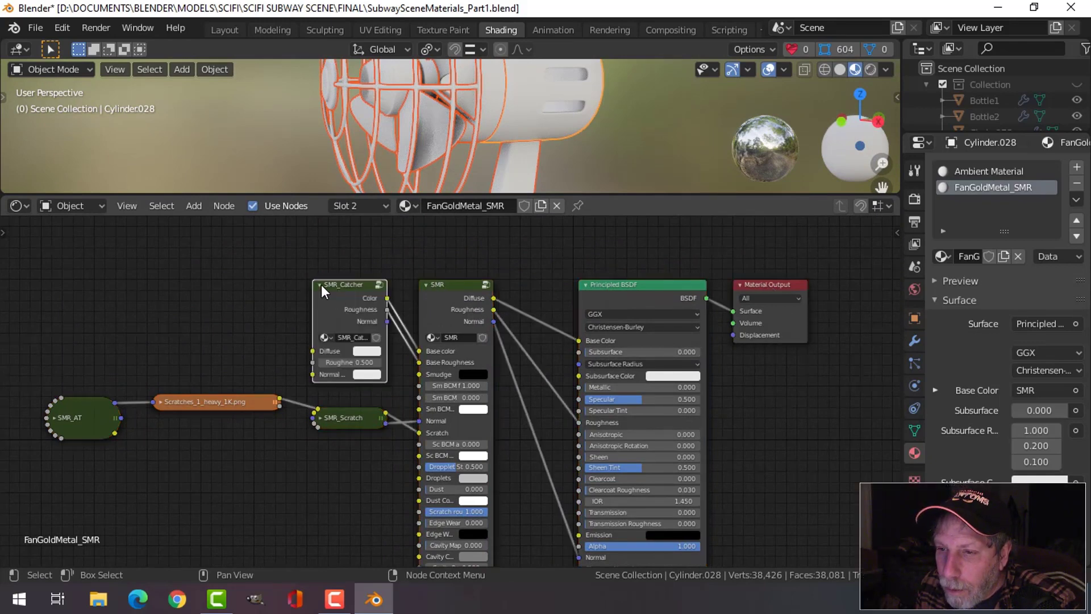
Set the SMR_Catcher node's Diffuse colour to orange with hue 0.084, saturation 0.910 and value 0.906.
{"action": "scroll", "coordinate": [354, 338], "scroll_direction": "up", "scroll_amount": 2}
{"action": "scroll", "coordinate": [353, 338], "scroll_direction": "up", "scroll_amount": 3}
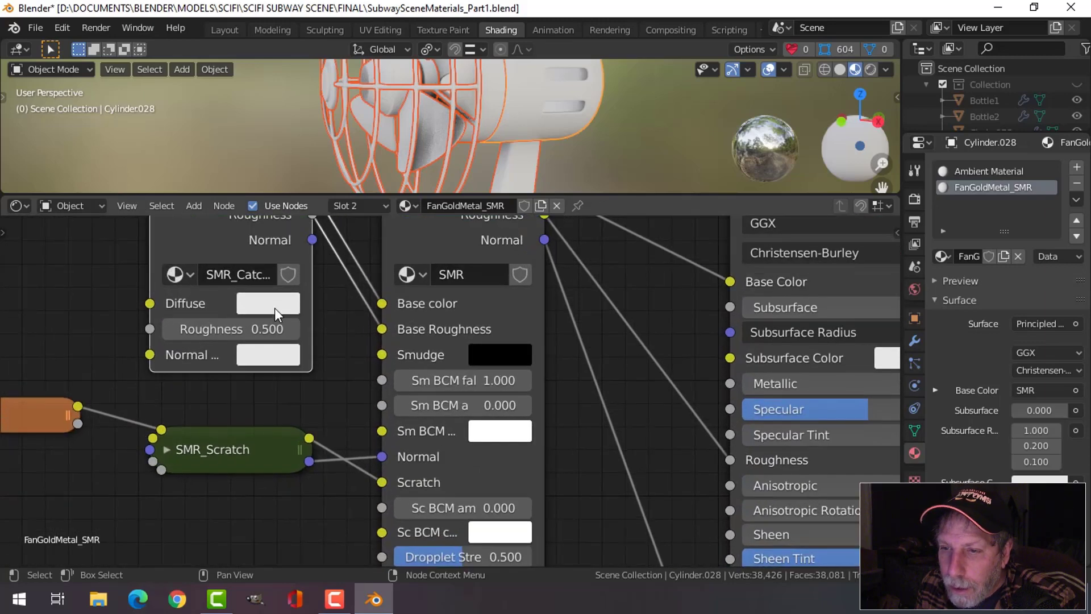
{"action": "left_click", "coordinate": [274, 304]}
{"action": "scroll", "coordinate": [334, 383], "scroll_direction": "down", "scroll_amount": 4}
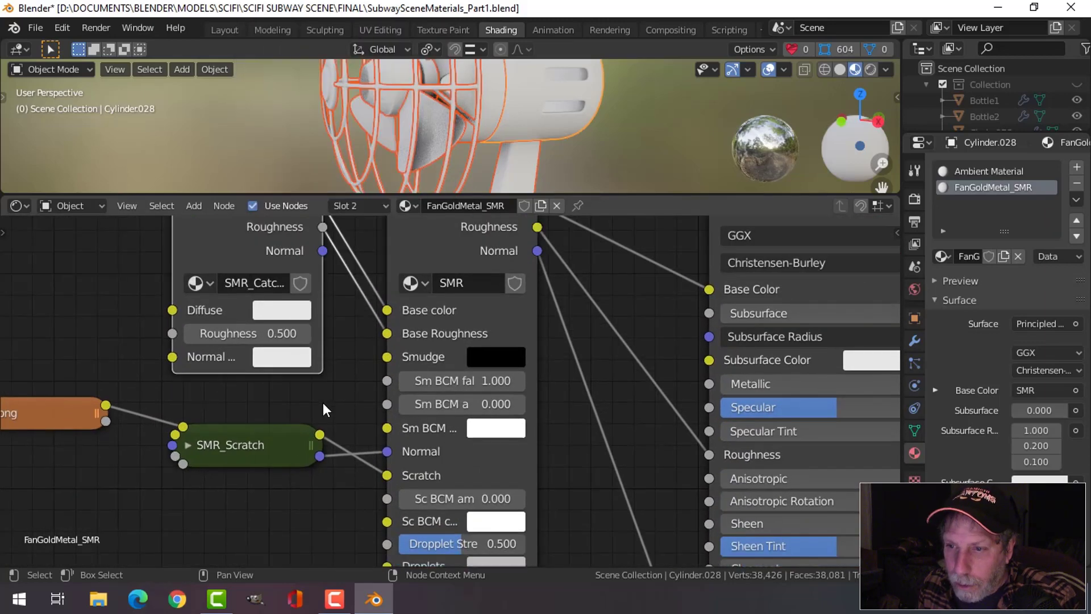
{"action": "left_click", "coordinate": [326, 328]}
{"action": "left_click", "coordinate": [336, 194]}
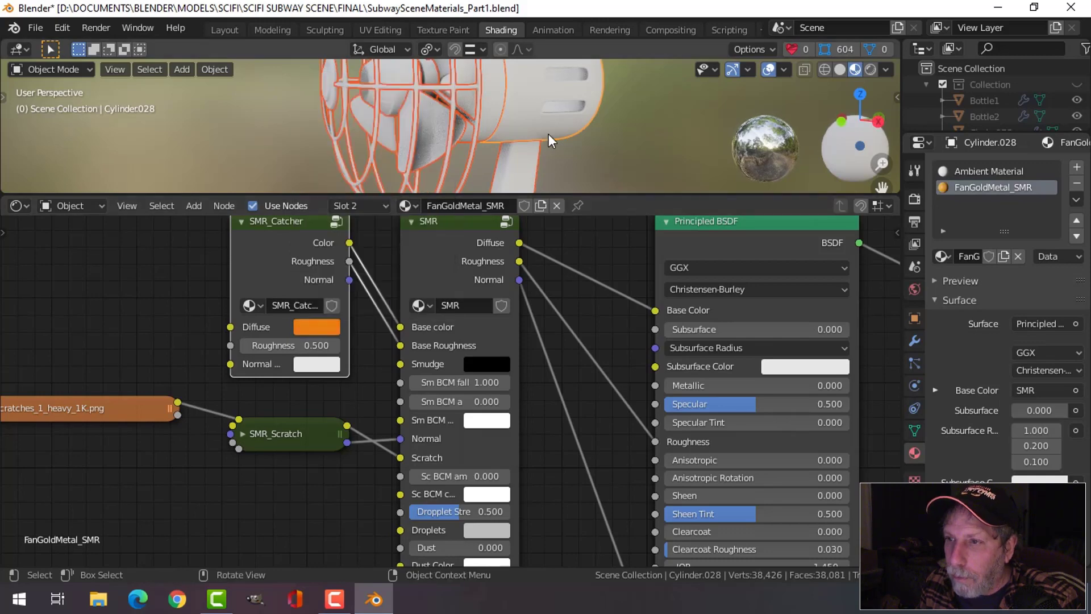
Select all connected faces of the slotted motor housing and assign the FanGoldMetal_SMR material to them.
{"action": "key", "text": "Tab"}
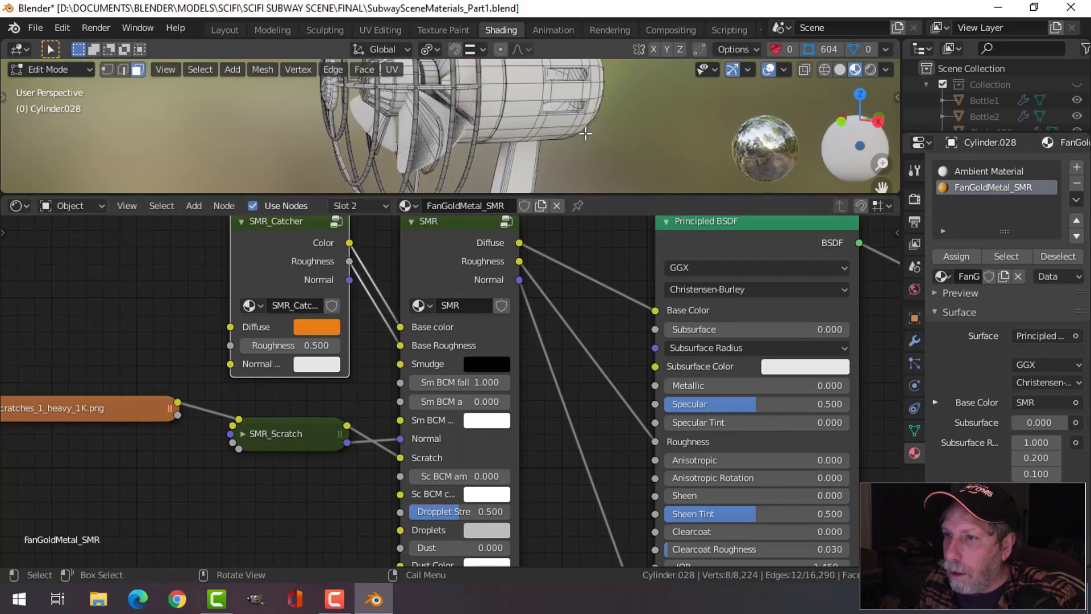
{"action": "key", "text": "Tab"}
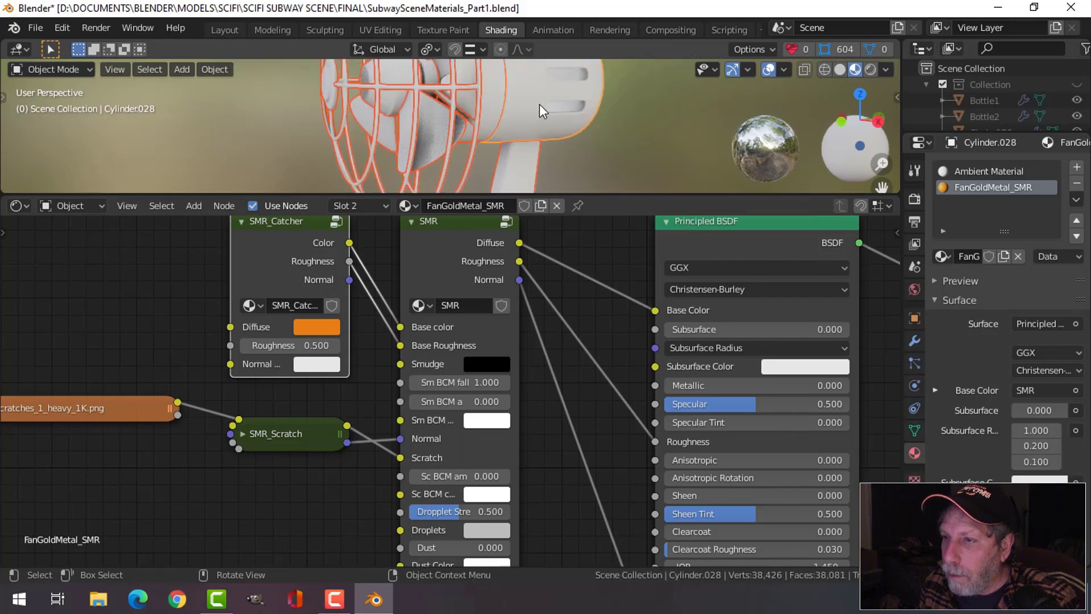
{"action": "key", "text": "Tab"}
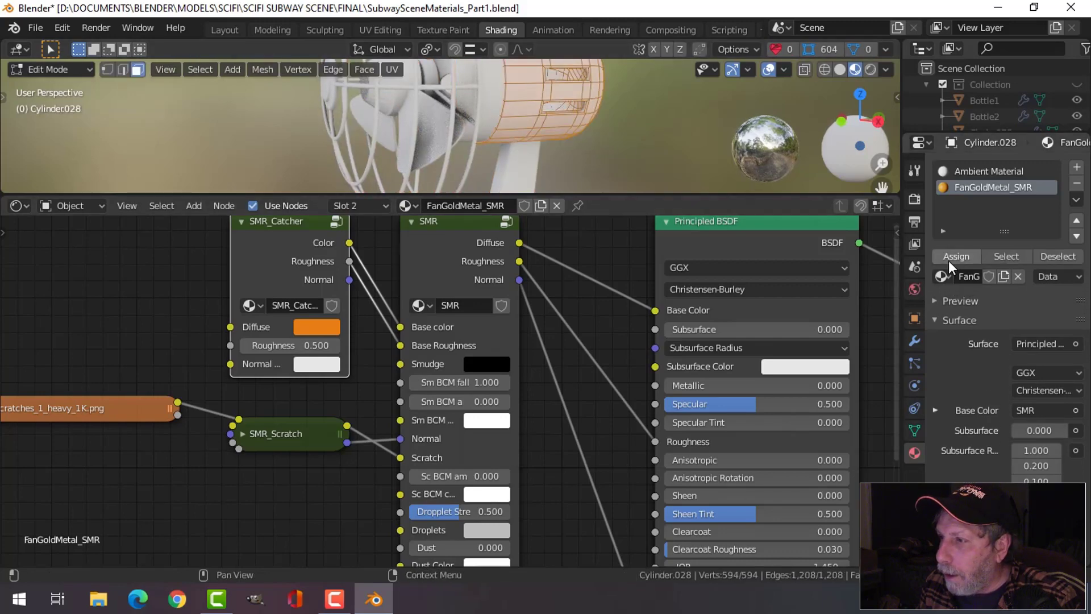
{"action": "key", "text": "a"}
{"action": "left_click", "coordinate": [695, 178]}
Shift the SMR_Catcher's Diffuse colour to a slightly yellower orange and return the fan to Object Mode.
{"action": "key", "text": "Tab"}
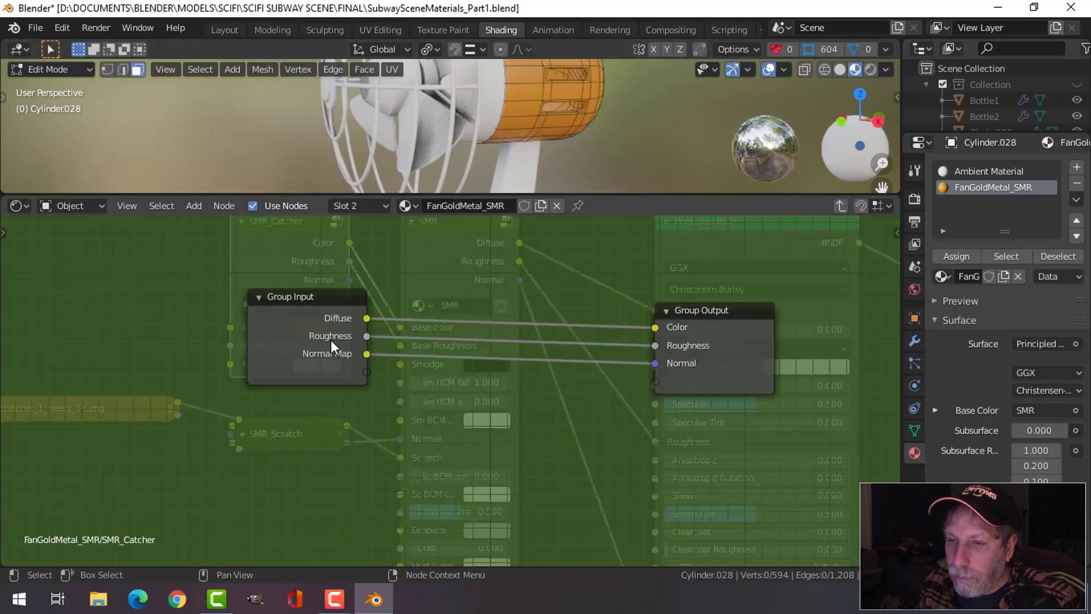
{"action": "key", "text": "Tab"}
{"action": "left_click", "coordinate": [321, 327]}
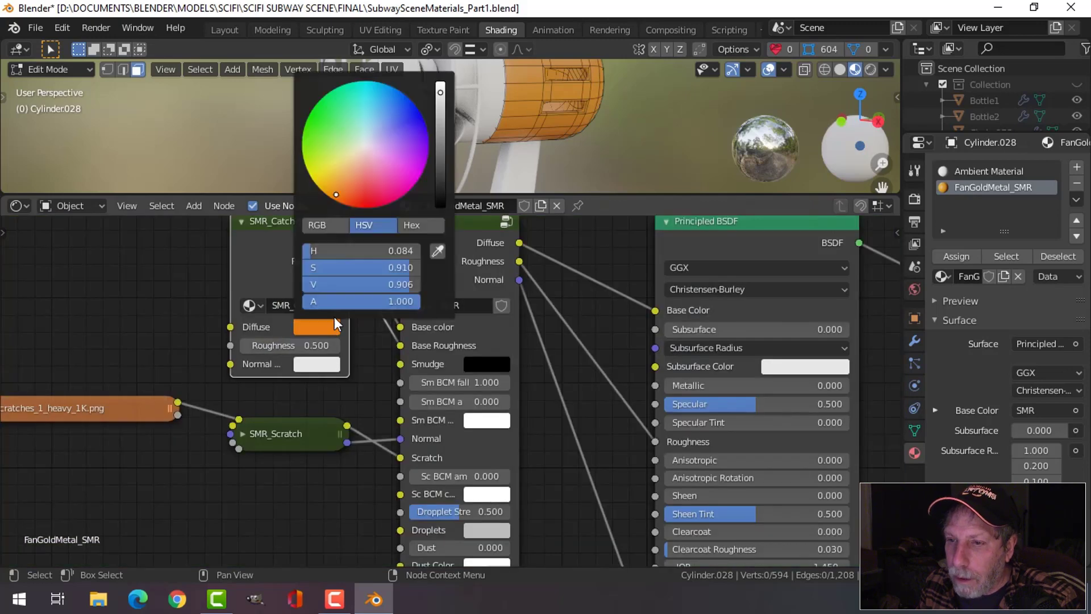
{"action": "left_click_drag", "start_coordinate": [335, 194], "coordinate": [330, 193]}
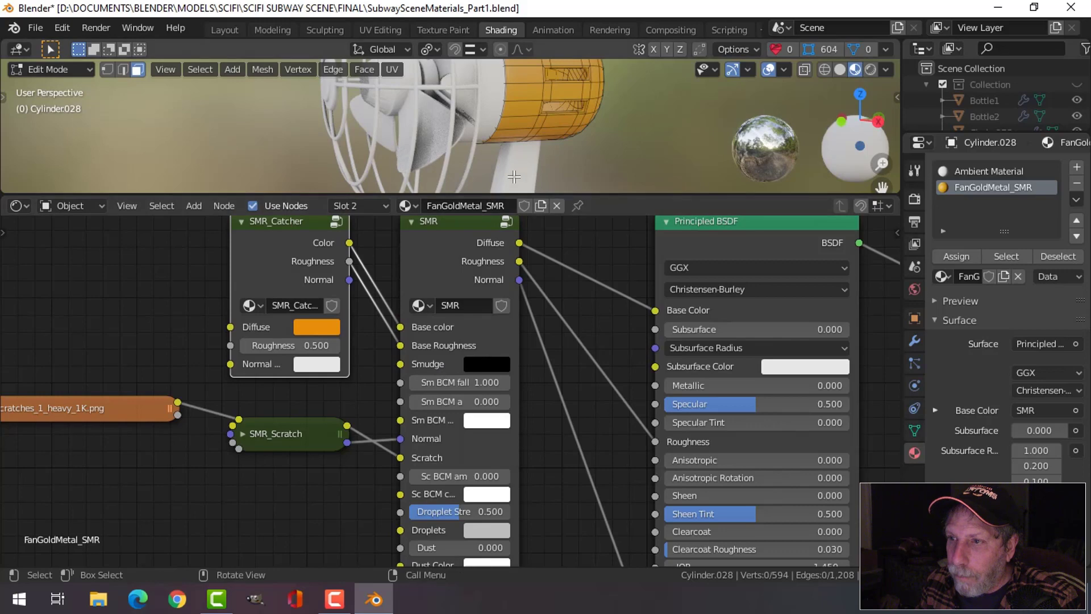
{"action": "key", "text": "Tab"}
Enlarge the 3D viewport around a close view of the gold housing's vent slots.
{"action": "scroll", "coordinate": [571, 130], "scroll_direction": "up", "scroll_amount": 8}
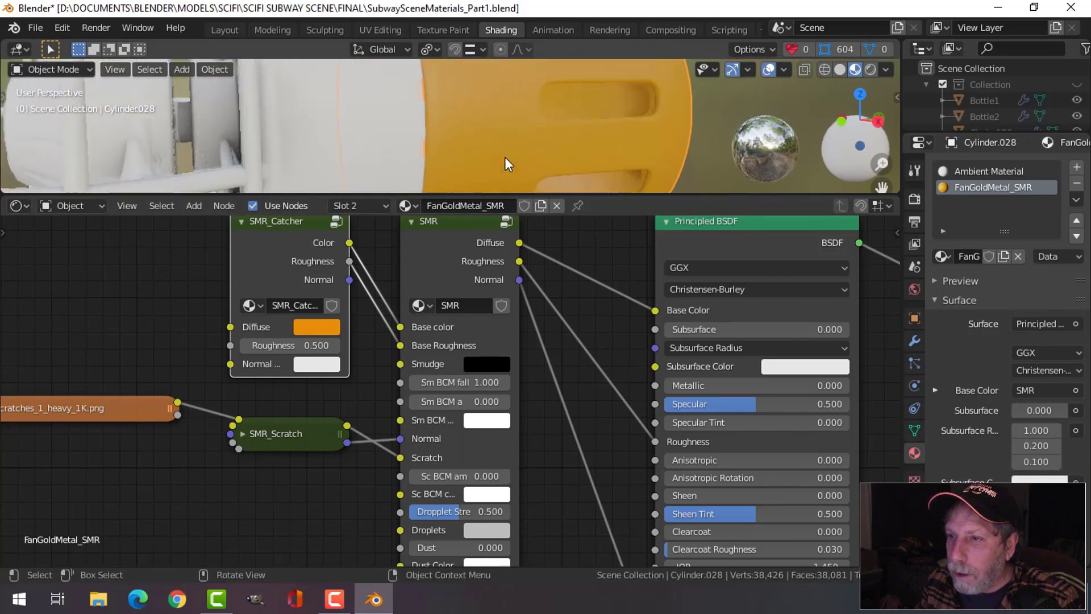
{"action": "middle_click_drag", "start_coordinate": [512, 142], "coordinate": [574, 189]}
{"action": "left_click_drag", "start_coordinate": [575, 194], "coordinate": [588, 367]}
{"action": "middle_click_drag", "start_coordinate": [588, 340], "coordinate": [548, 255]}
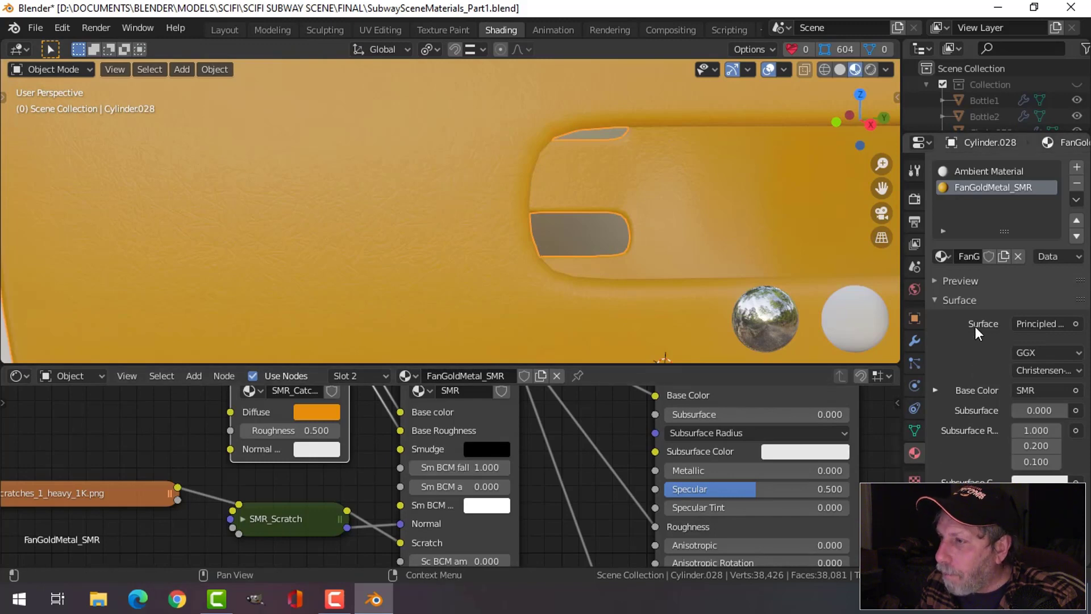
Set the Metallic value of the FanGoldMetal_SMR surface to 1.000.
{"action": "scroll", "coordinate": [975, 335], "scroll_direction": "down", "scroll_amount": 5}
{"action": "scroll", "coordinate": [975, 338], "scroll_direction": "down", "scroll_amount": 9}
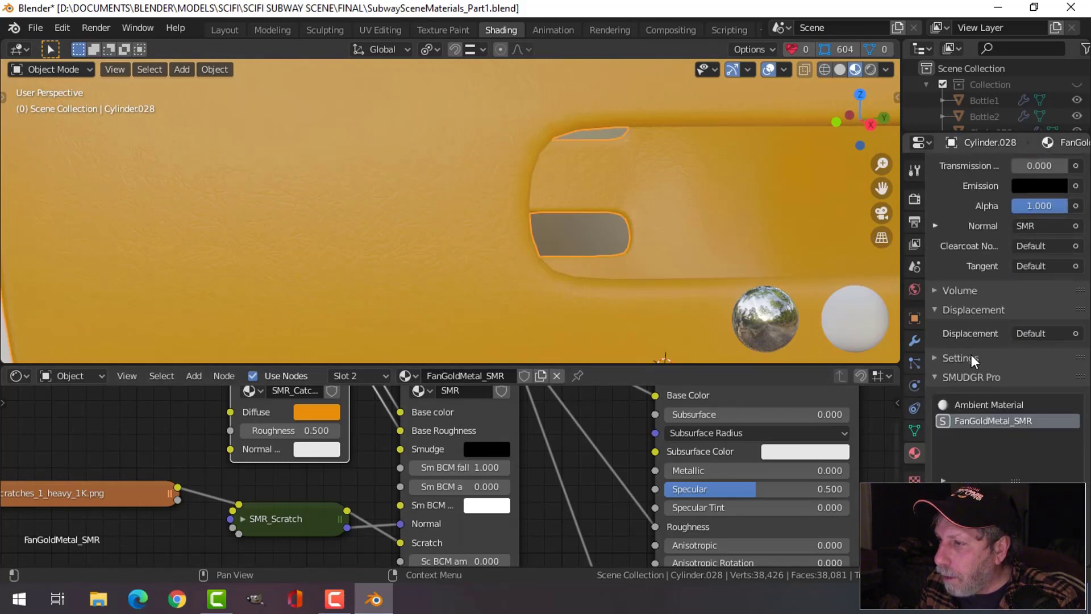
{"action": "scroll", "coordinate": [971, 355], "scroll_direction": "up", "scroll_amount": 11}
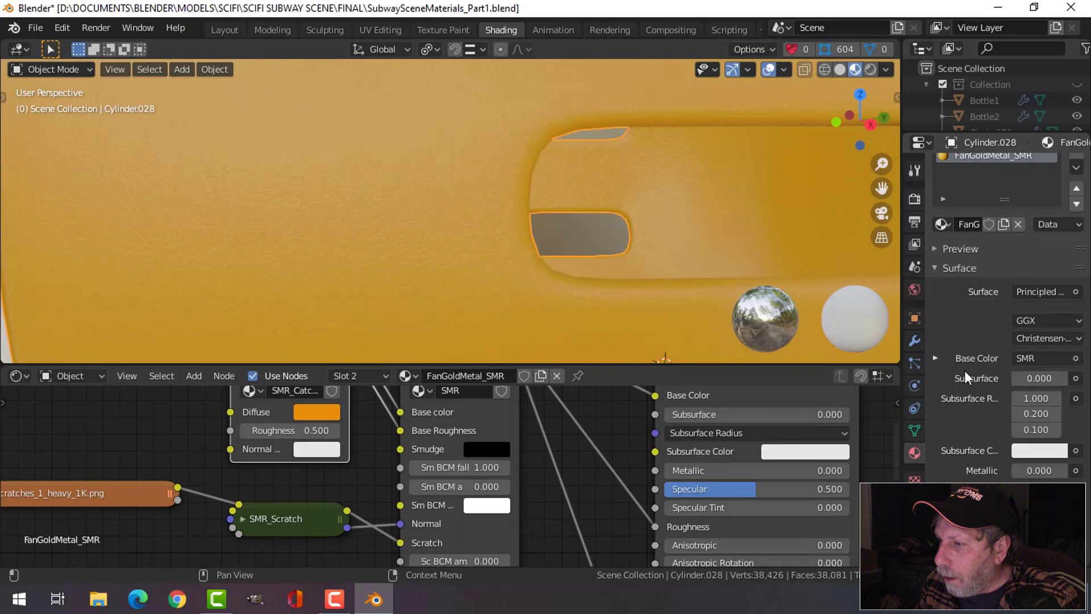
{"action": "scroll", "coordinate": [968, 380], "scroll_direction": "down", "scroll_amount": 2}
{"action": "left_click_drag", "start_coordinate": [1024, 373], "coordinate": [1066, 374]}
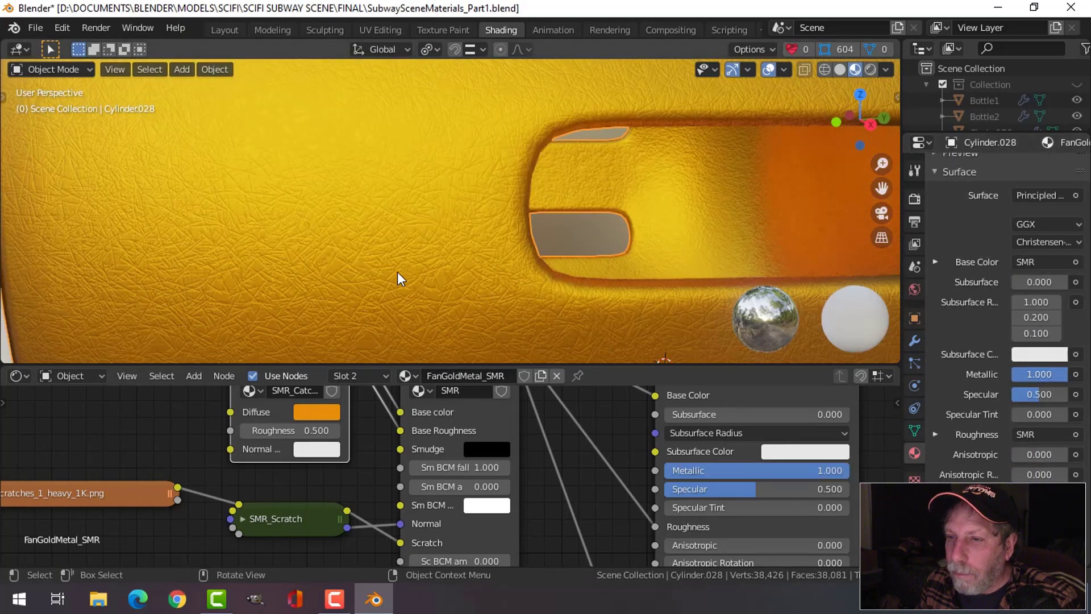
Collapse the material's Surface settings and widen the Properties editor to show the SMUDGR Pro controls in full.
{"action": "left_click", "coordinate": [936, 172]}
{"action": "scroll", "coordinate": [421, 281], "scroll_direction": "down", "scroll_amount": 6}
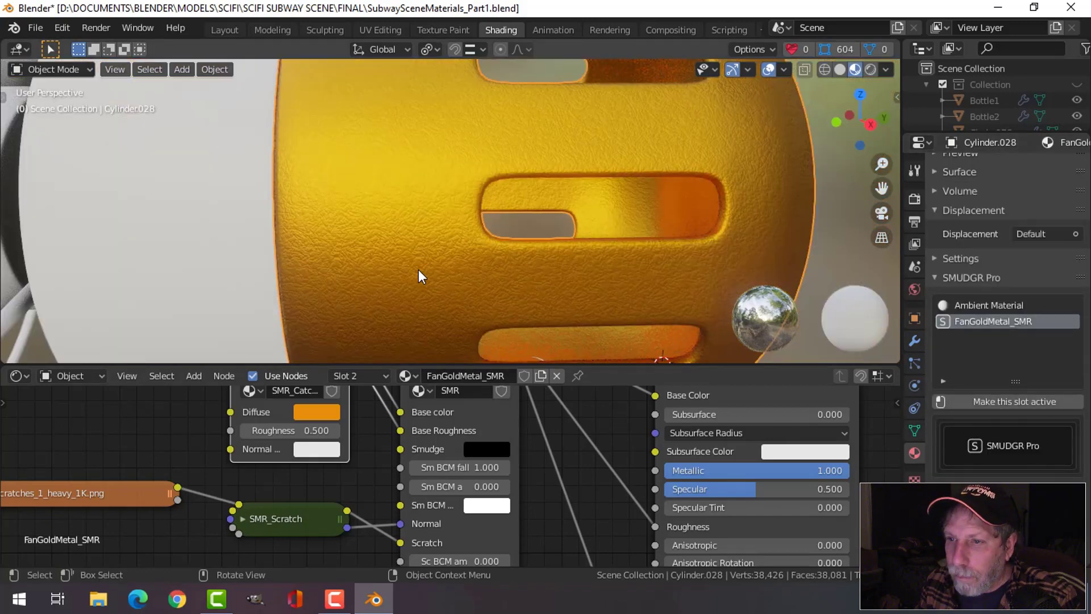
{"action": "middle_click_drag", "start_coordinate": [495, 261], "coordinate": [550, 245]}
{"action": "scroll", "coordinate": [548, 240], "scroll_direction": "down", "scroll_amount": 5}
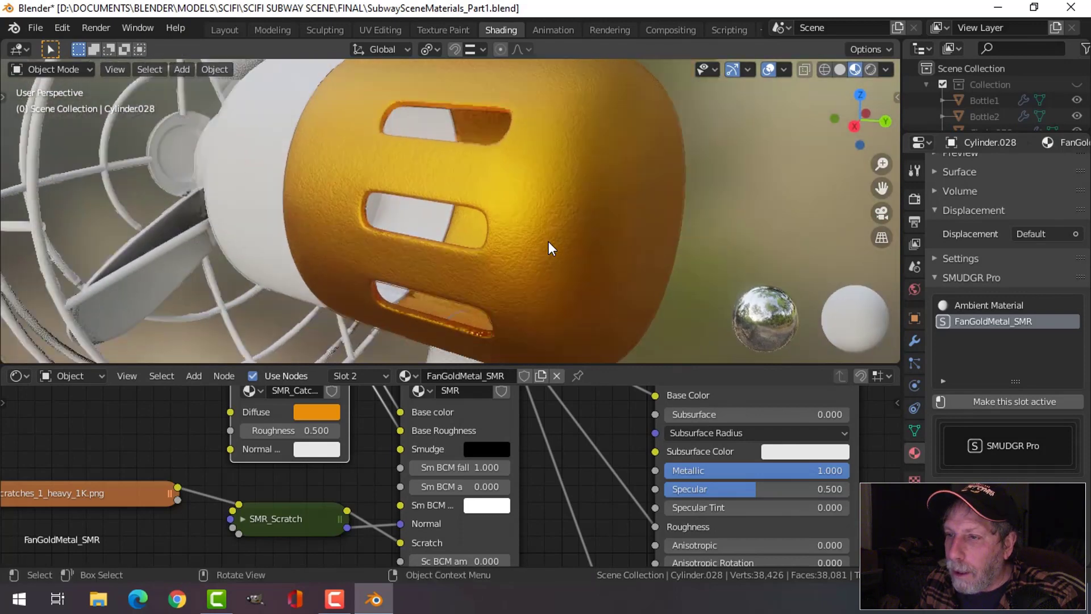
{"action": "scroll", "coordinate": [977, 446], "scroll_direction": "down", "scroll_amount": 5}
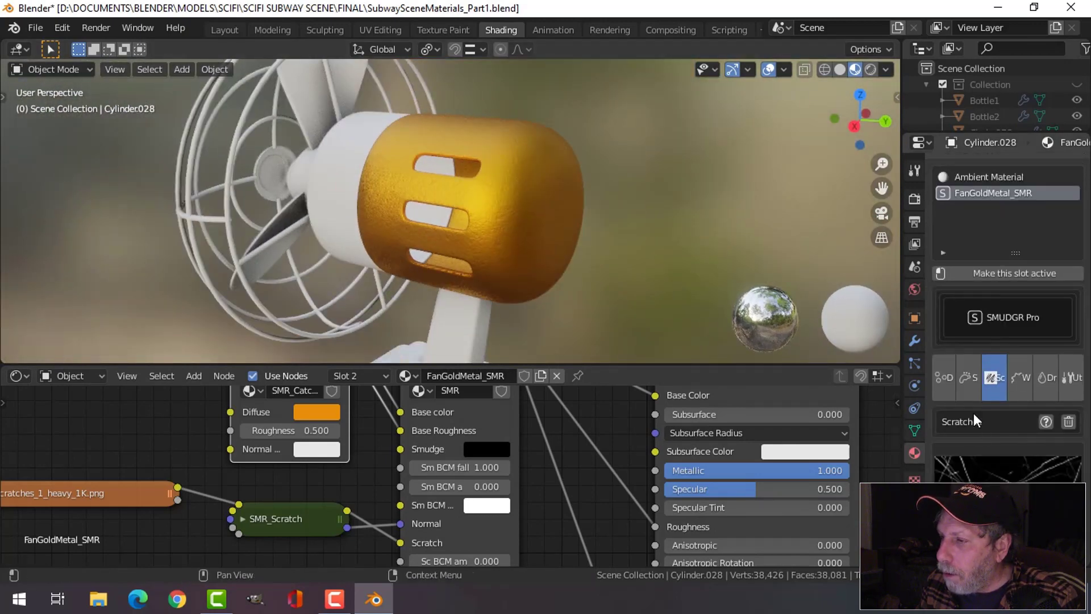
{"action": "right_click", "coordinate": [899, 344]}
{"action": "left_click", "coordinate": [845, 343]}
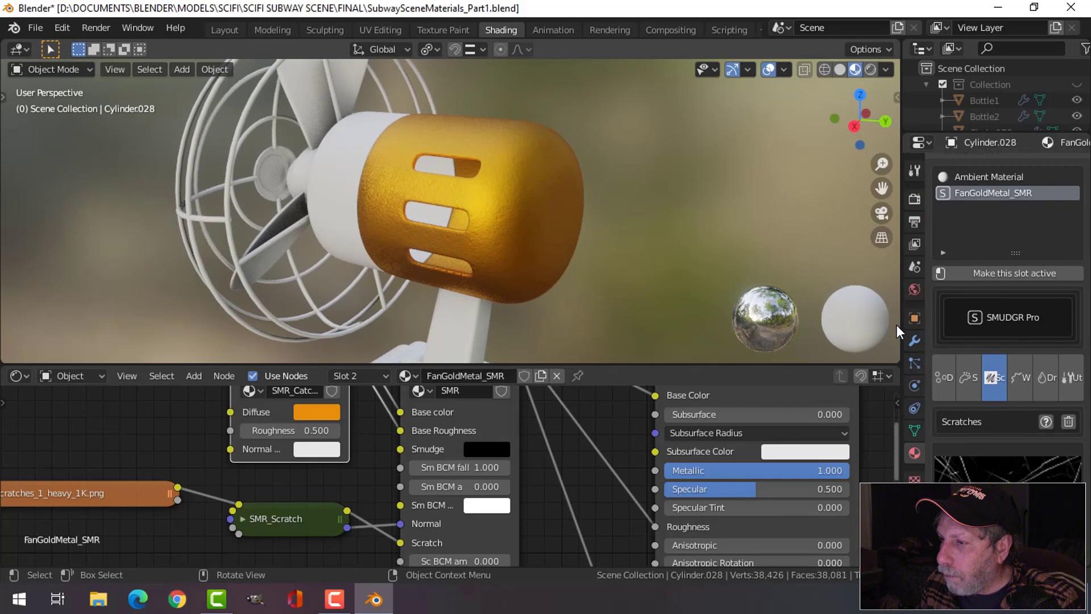
{"action": "left_click_drag", "start_coordinate": [900, 329], "coordinate": [726, 344]}
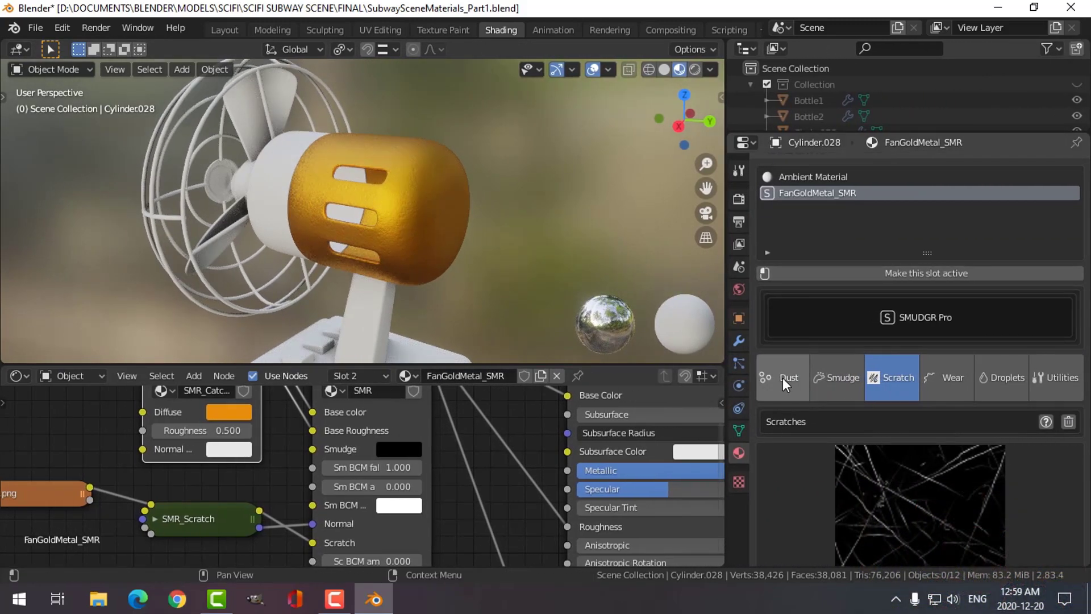
Add the SMUDGR dust layer to the housing's gold metal material and view it on the housing's rear.
{"action": "left_click", "coordinate": [783, 379]}
{"action": "left_click", "coordinate": [937, 514]}
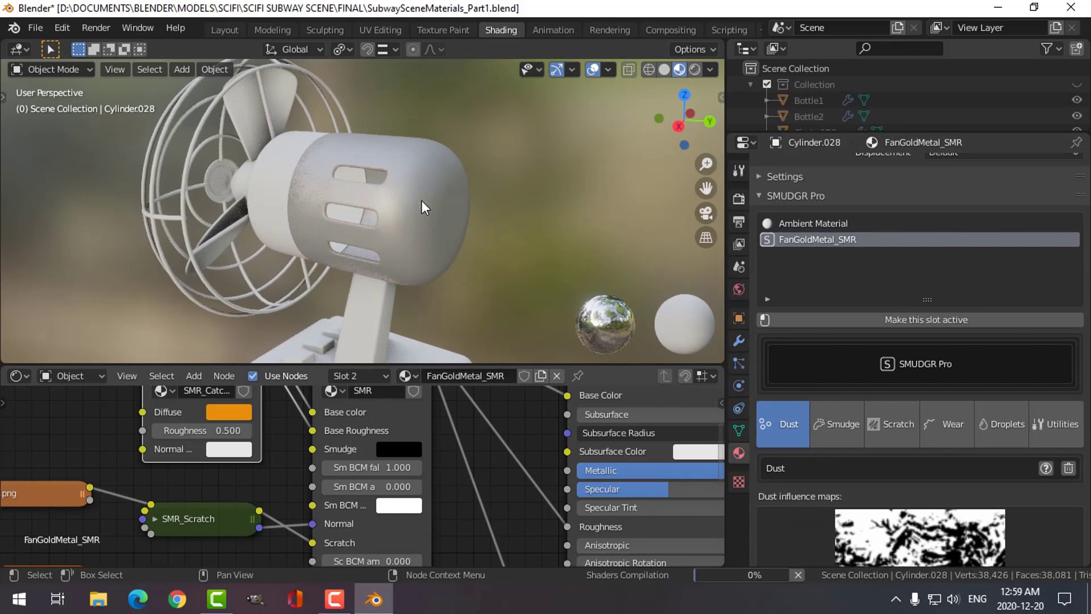
{"action": "middle_click_drag", "start_coordinate": [446, 204], "coordinate": [370, 231]}
{"action": "scroll", "coordinate": [475, 243], "scroll_direction": "up", "scroll_amount": 5}
Choose the SMR_Dust2_1K map as the dust influence map.
{"action": "scroll", "coordinate": [940, 503], "scroll_direction": "down", "scroll_amount": 8}
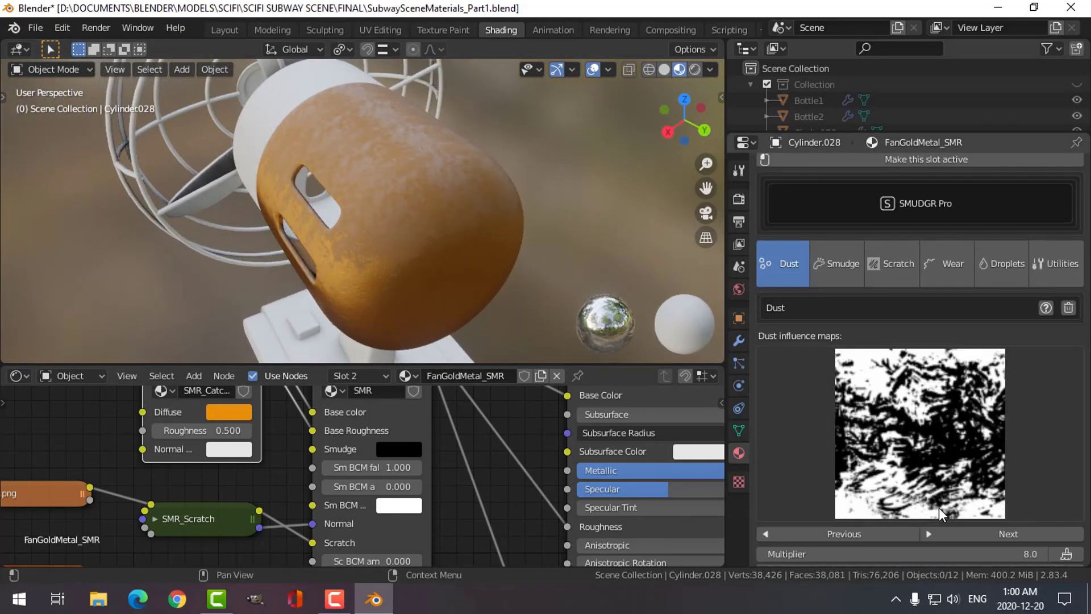
{"action": "left_click", "coordinate": [919, 353]}
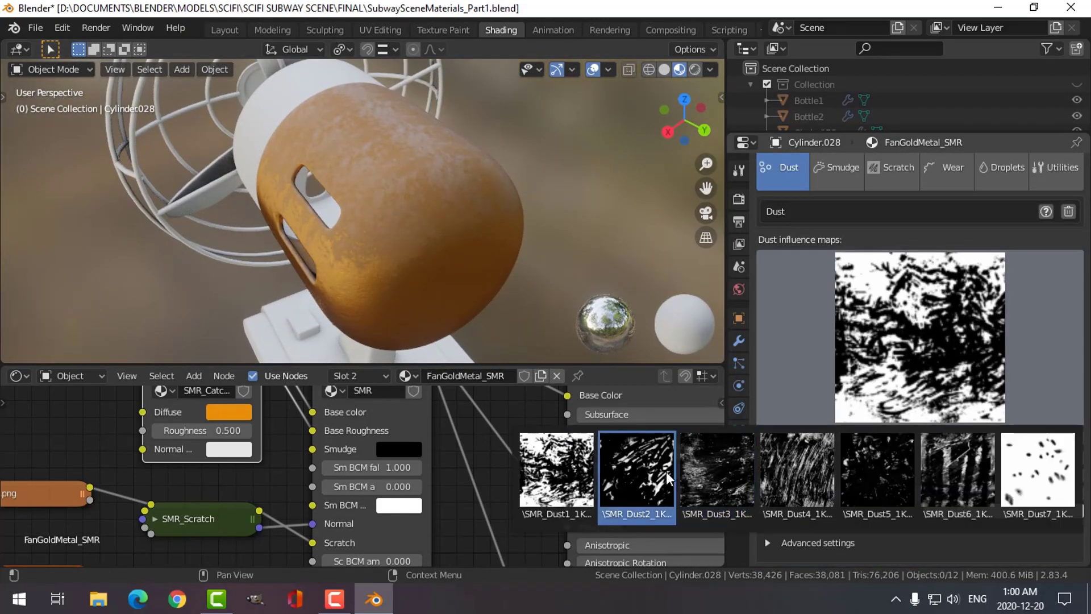
{"action": "left_click", "coordinate": [636, 472]}
Try a dust Multiplier of 2.0 on the gold housing.
{"action": "mouse_move", "coordinate": [499, 268]}
{"action": "middle_mouse_down"}
{"action": "mouse_move", "coordinate": [440, 257]}
{"action": "mouse_move", "coordinate": [608, 265]}
{"action": "middle_mouse_up"}
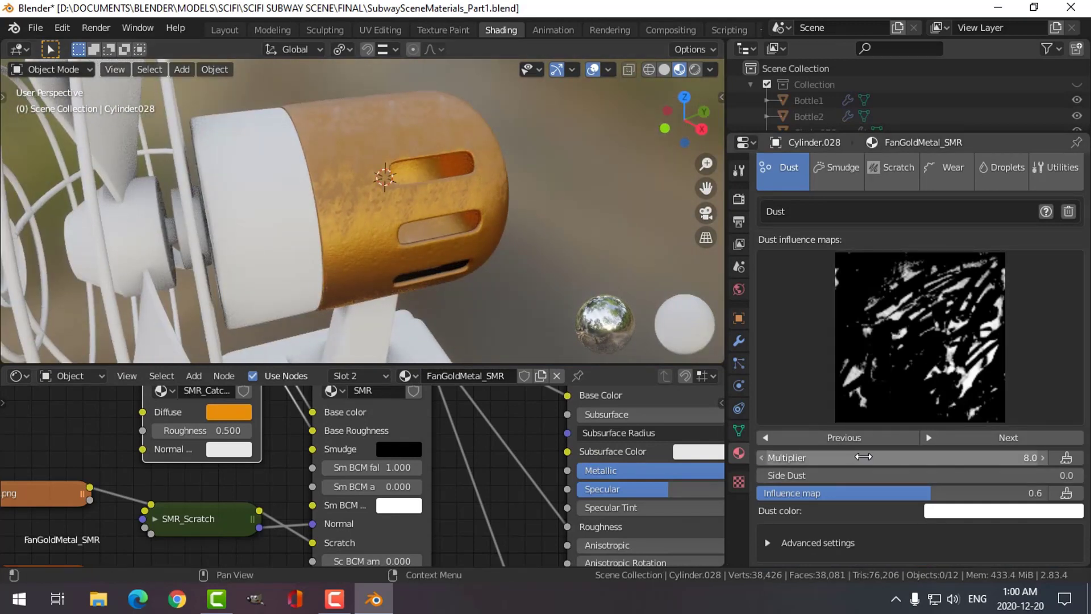
{"action": "left_click", "coordinate": [863, 457]}
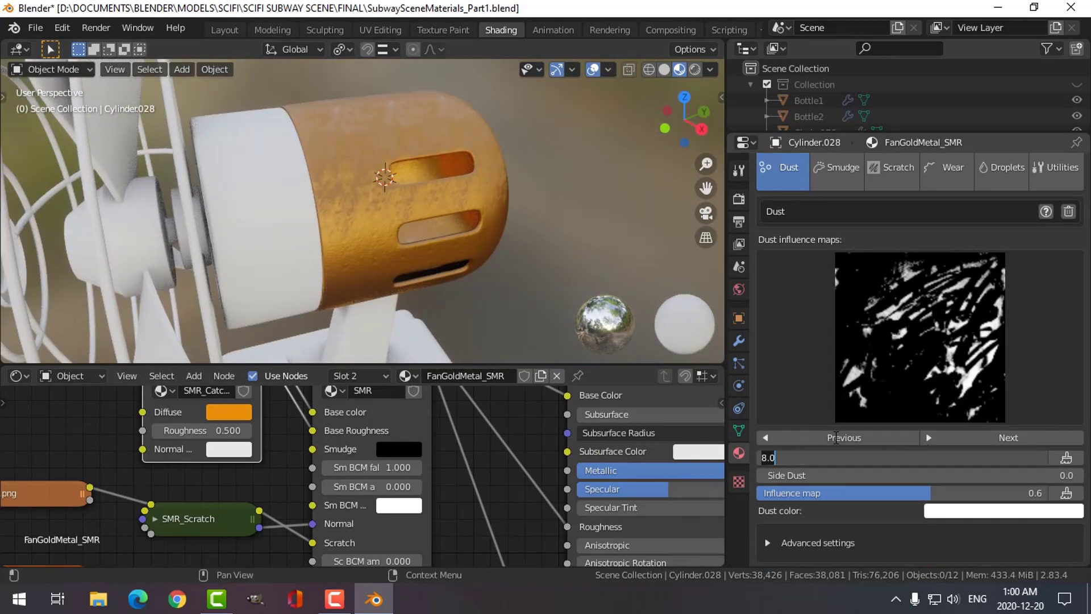
{"action": "type", "text": "2"}
{"action": "key", "text": "Return"}
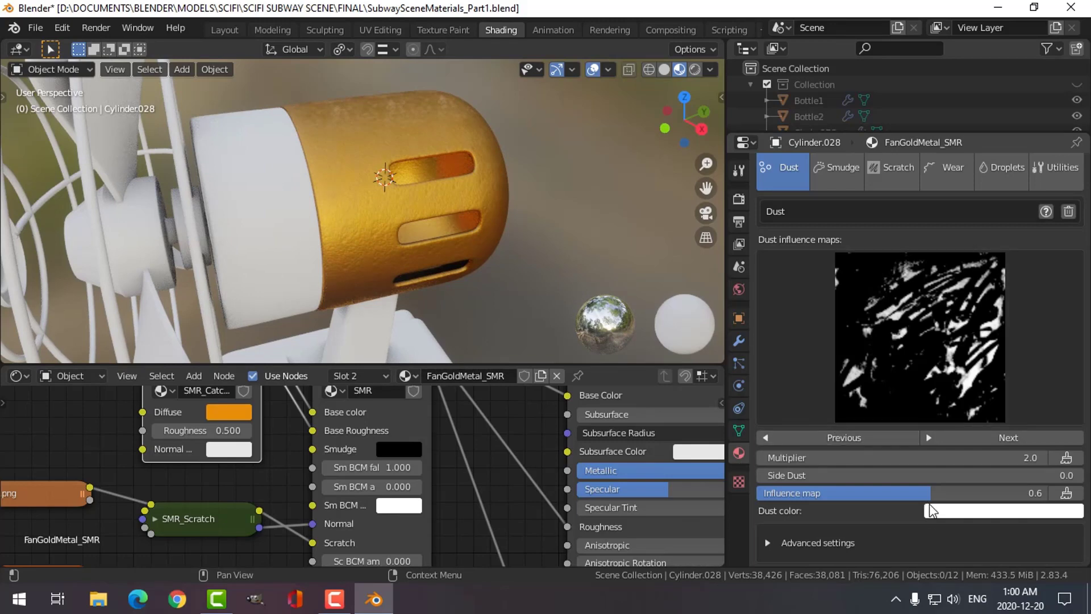
Set the dust Multiplier to 3.0 and Side Dust to 0.3.
{"action": "left_click", "coordinate": [883, 460]}
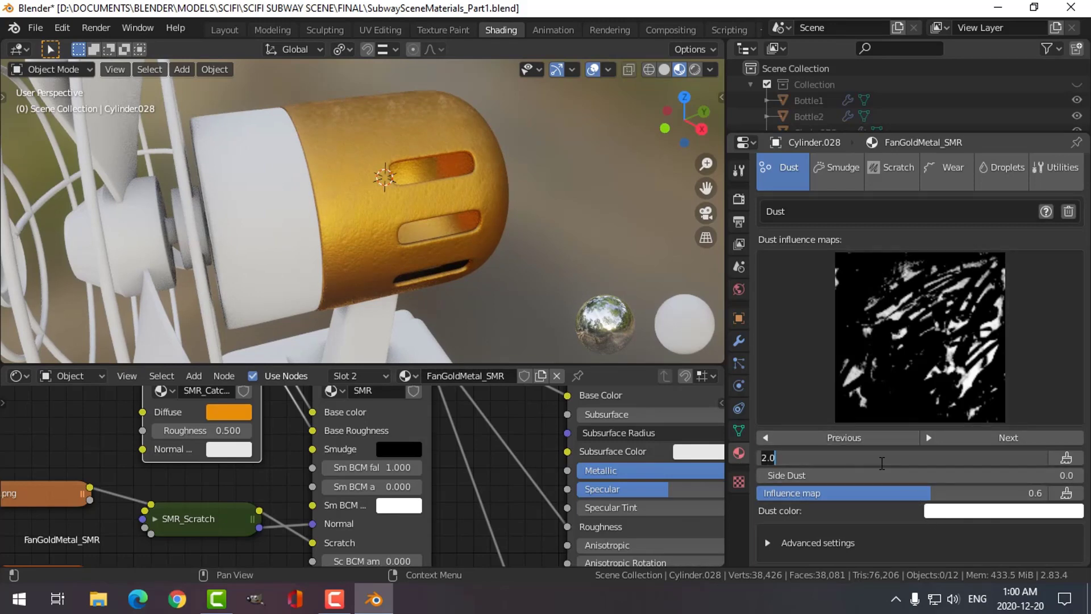
{"action": "type", "text": "3"}
{"action": "key", "text": "Return"}
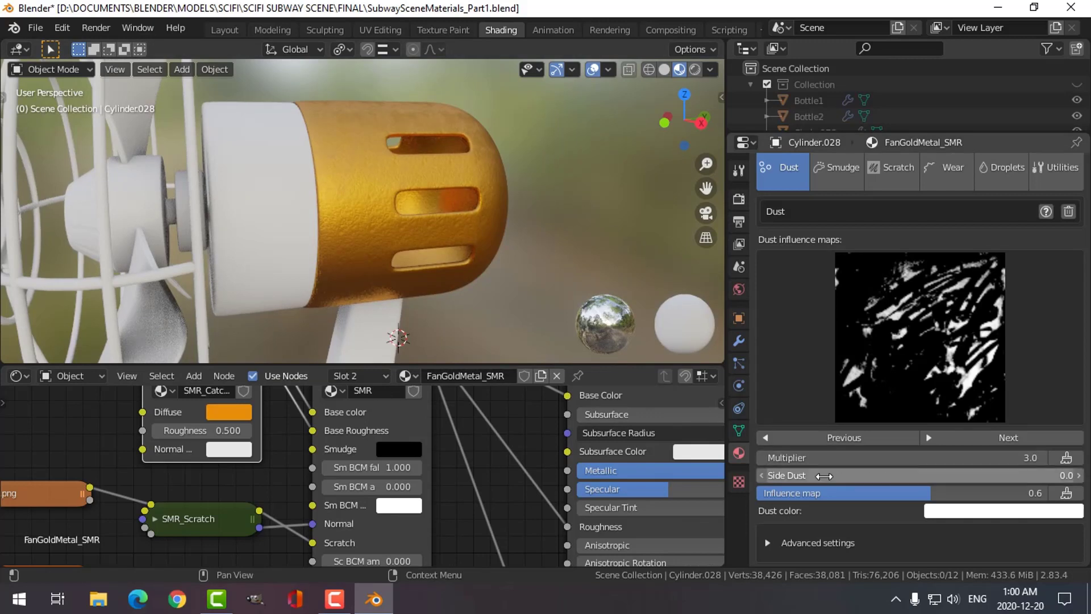
{"action": "left_click", "coordinate": [825, 476]}
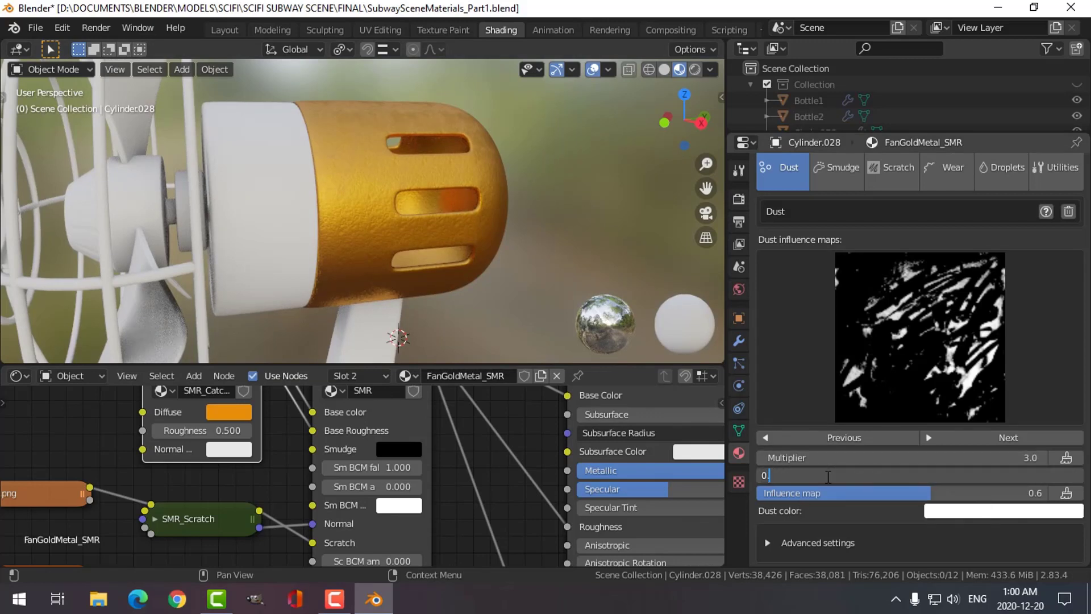
{"action": "key", "text": "Return"}
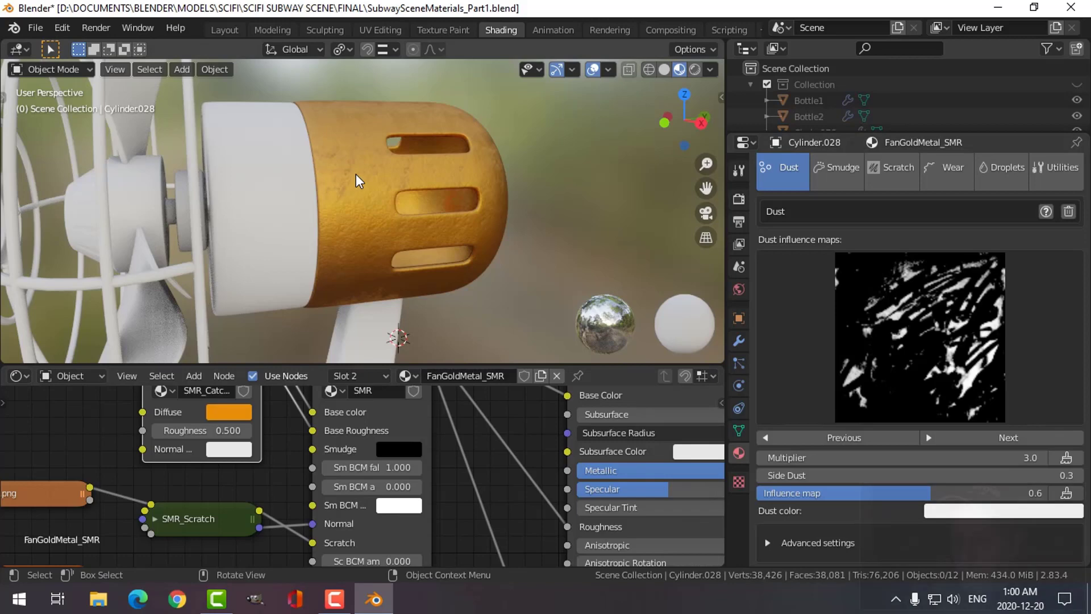
Enlarge the node editor to show the material's SMR_Catcher, scratch and dust nodes.
{"action": "middle_click_drag", "start_coordinate": [333, 170], "coordinate": [398, 259]}
{"action": "scroll", "coordinate": [249, 495], "scroll_direction": "down", "scroll_amount": 2}
{"action": "scroll", "coordinate": [248, 495], "scroll_direction": "down", "scroll_amount": 1}
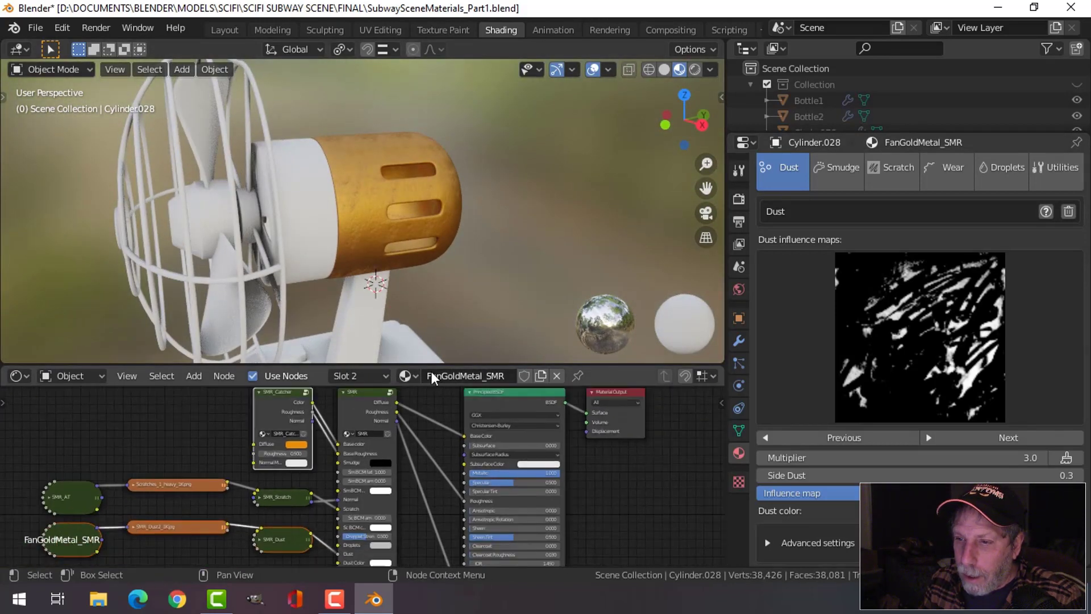
{"action": "left_click_drag", "start_coordinate": [438, 367], "coordinate": [398, 162]}
{"action": "scroll", "coordinate": [307, 364], "scroll_direction": "down", "scroll_amount": 1}
{"action": "middle_click_drag", "start_coordinate": [307, 363], "coordinate": [370, 350]}
{"action": "scroll", "coordinate": [347, 378], "scroll_direction": "up", "scroll_amount": 3}
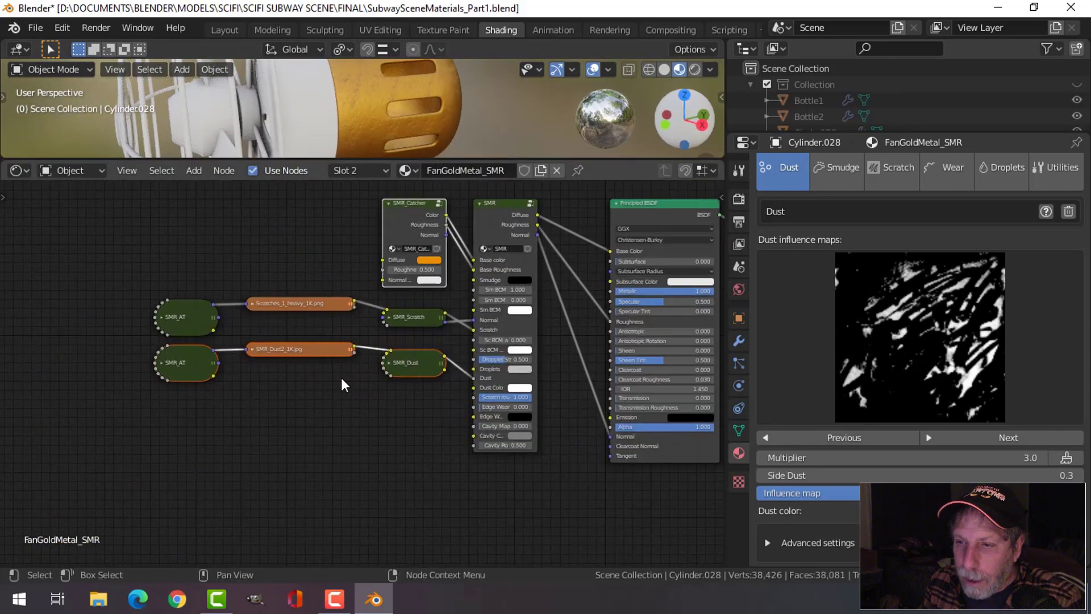
Set the SMR_Catcher node's Roughness to 0.300 and enlarge the 3D viewport around the gold housing.
{"action": "scroll", "coordinate": [442, 324], "scroll_direction": "up", "scroll_amount": 3}
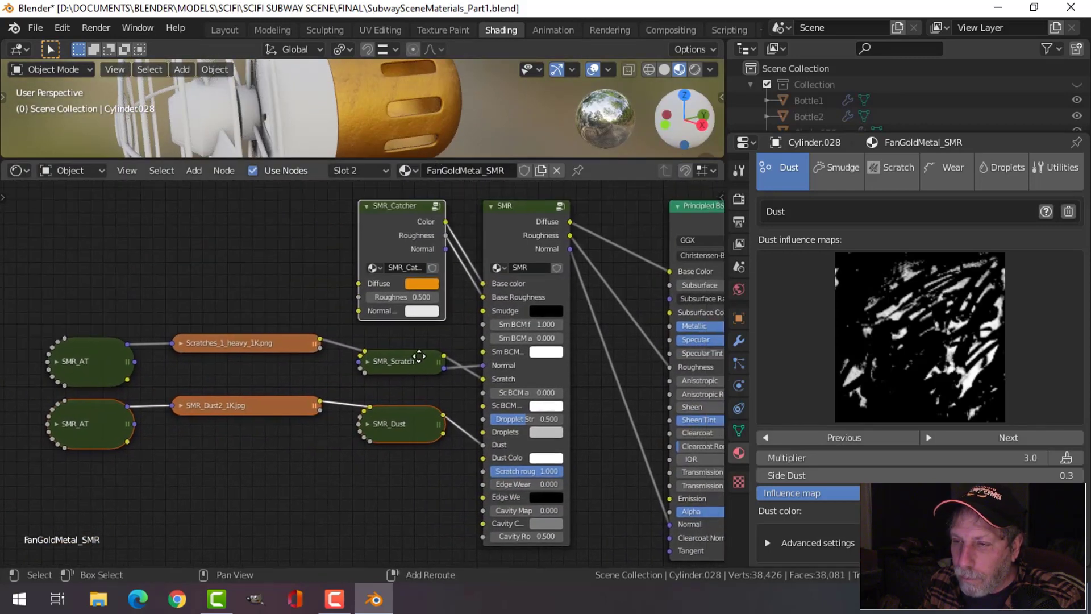
{"action": "scroll", "coordinate": [391, 392], "scroll_direction": "up", "scroll_amount": 1}
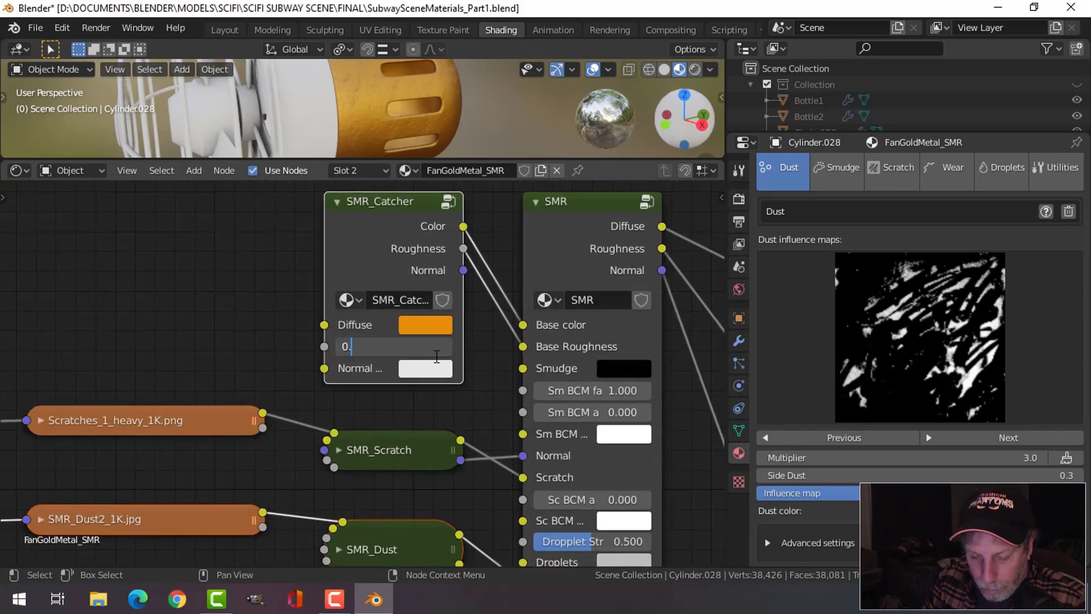
{"action": "key", "text": "Return"}
{"action": "middle_click_drag", "start_coordinate": [426, 125], "coordinate": [463, 145]}
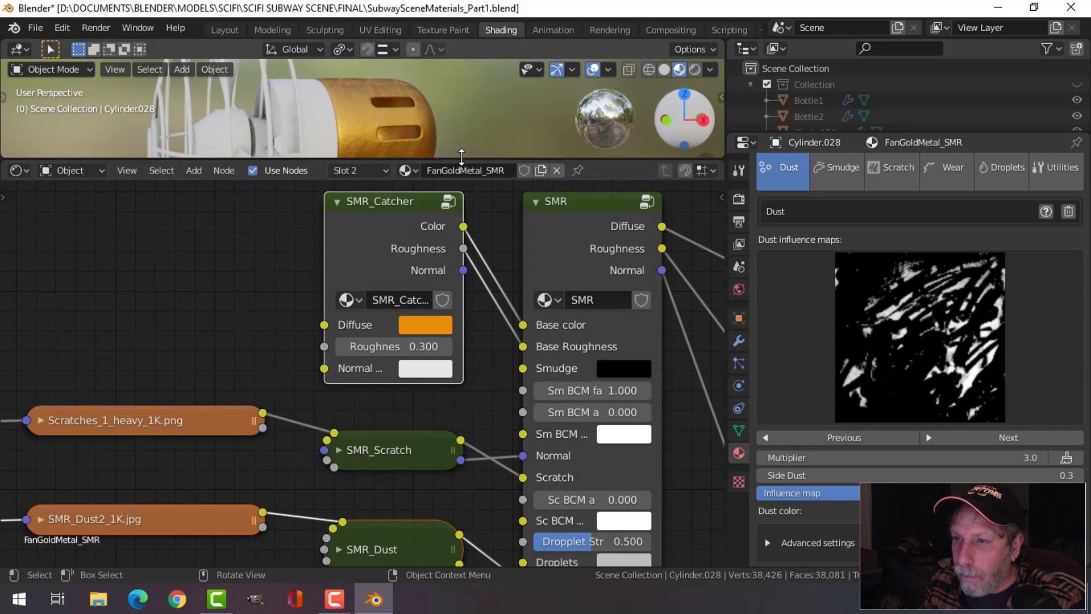
{"action": "left_click_drag", "start_coordinate": [463, 157], "coordinate": [463, 254]}
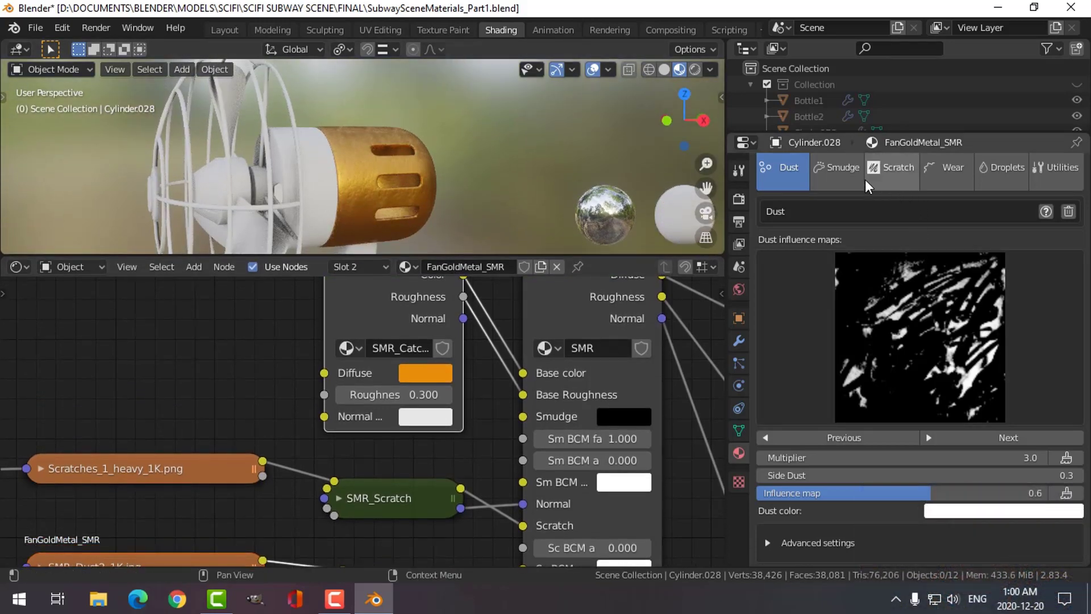
Add a SMUDGR smudge layer to the FanGoldMetal_SMR material and check the smudge pattern on the housing.
{"action": "left_click", "coordinate": [844, 170]}
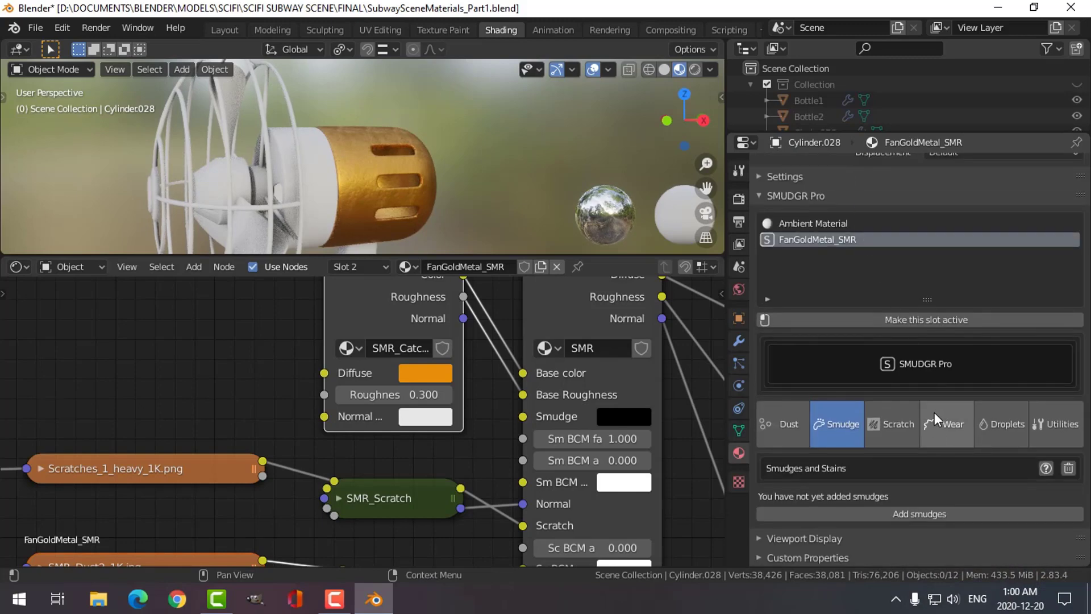
{"action": "left_click", "coordinate": [912, 515]}
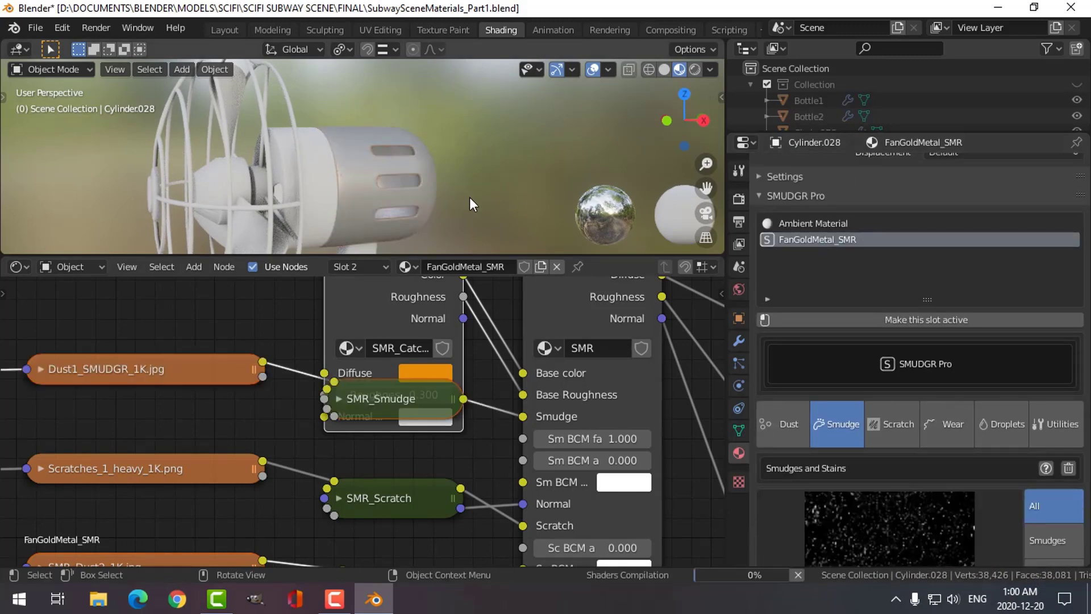
{"action": "mouse_move", "coordinate": [470, 190]}
{"action": "middle_mouse_down"}
{"action": "mouse_move", "coordinate": [407, 217]}
{"action": "mouse_move", "coordinate": [343, 217]}
{"action": "middle_mouse_up"}
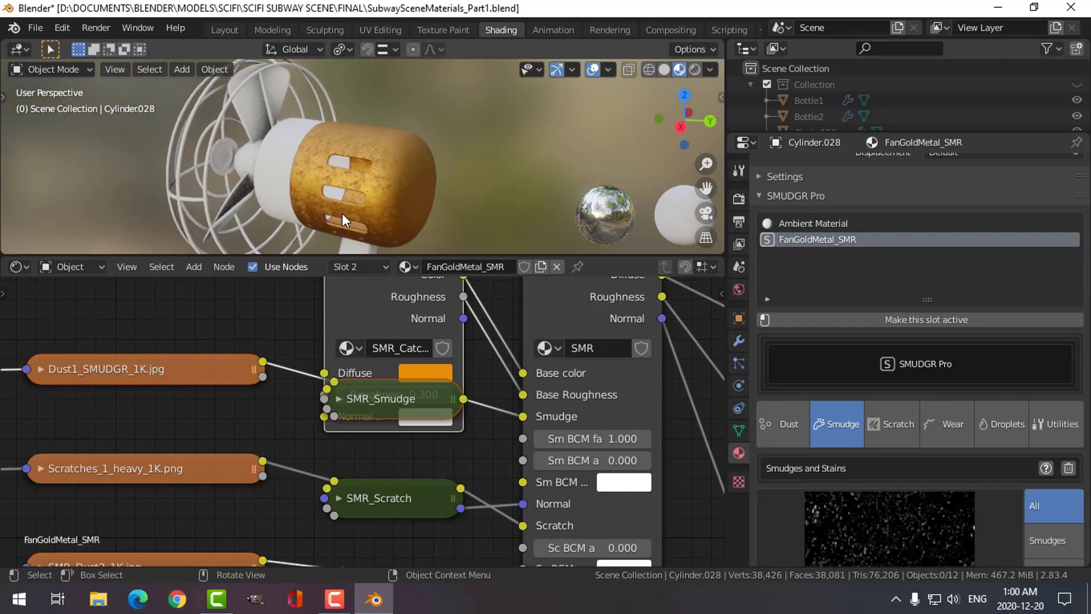
{"action": "scroll", "coordinate": [347, 209], "scroll_direction": "up", "scroll_amount": 2}
{"action": "scroll", "coordinate": [933, 510], "scroll_direction": "down", "scroll_amount": 1}
{"action": "scroll", "coordinate": [913, 484], "scroll_direction": "down", "scroll_amount": 10}
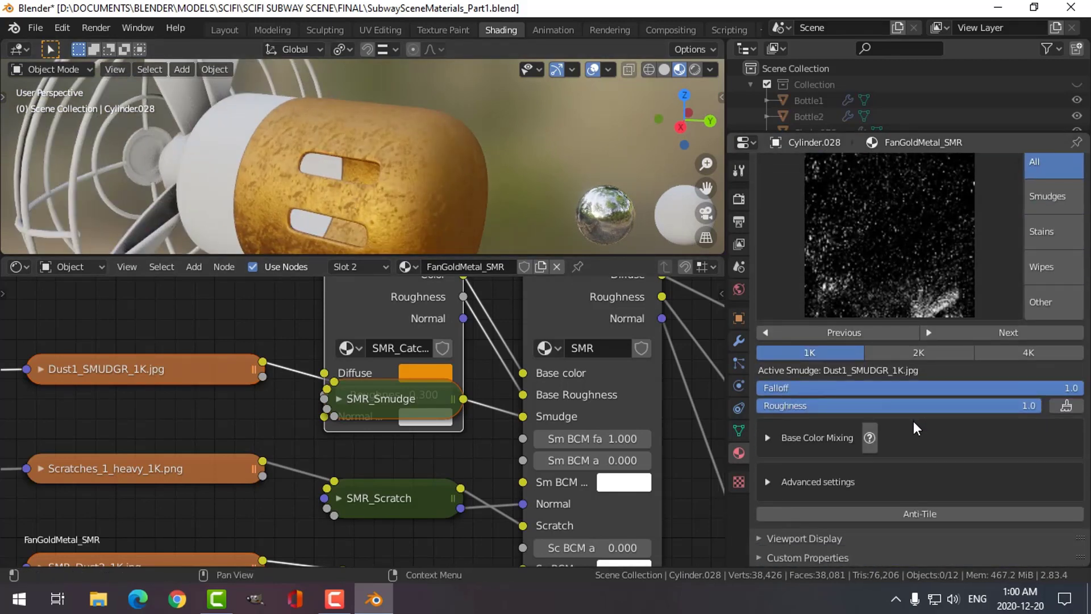
Try the Fingerprints6_SMUDGR_1K.jpg smudge map on the gold housing.
{"action": "left_click", "coordinate": [882, 219]}
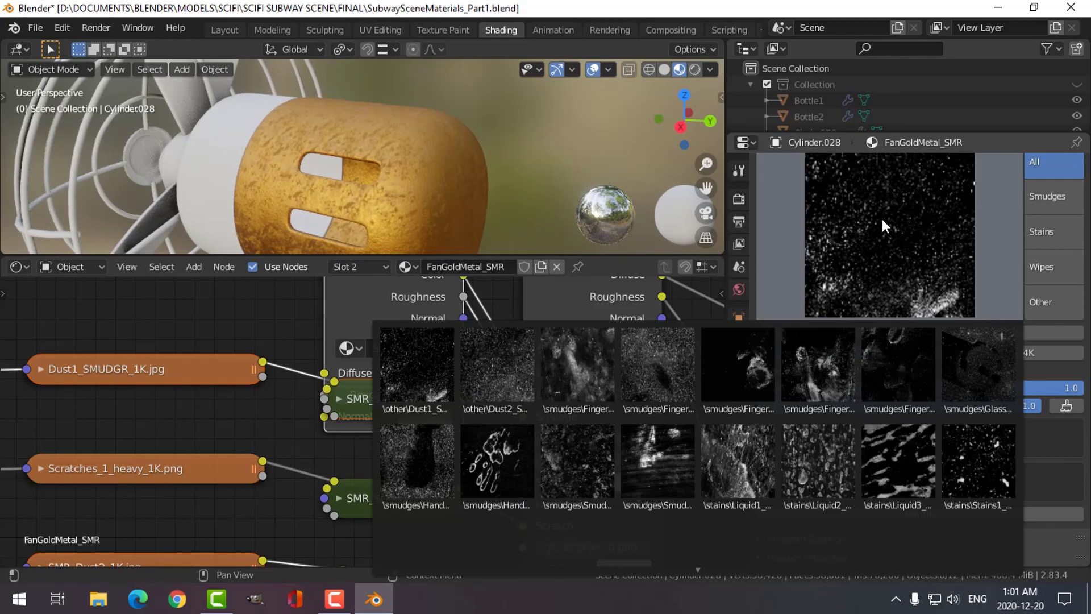
{"action": "left_click", "coordinate": [882, 346]}
{"action": "middle_click_drag", "start_coordinate": [438, 199], "coordinate": [398, 224]}
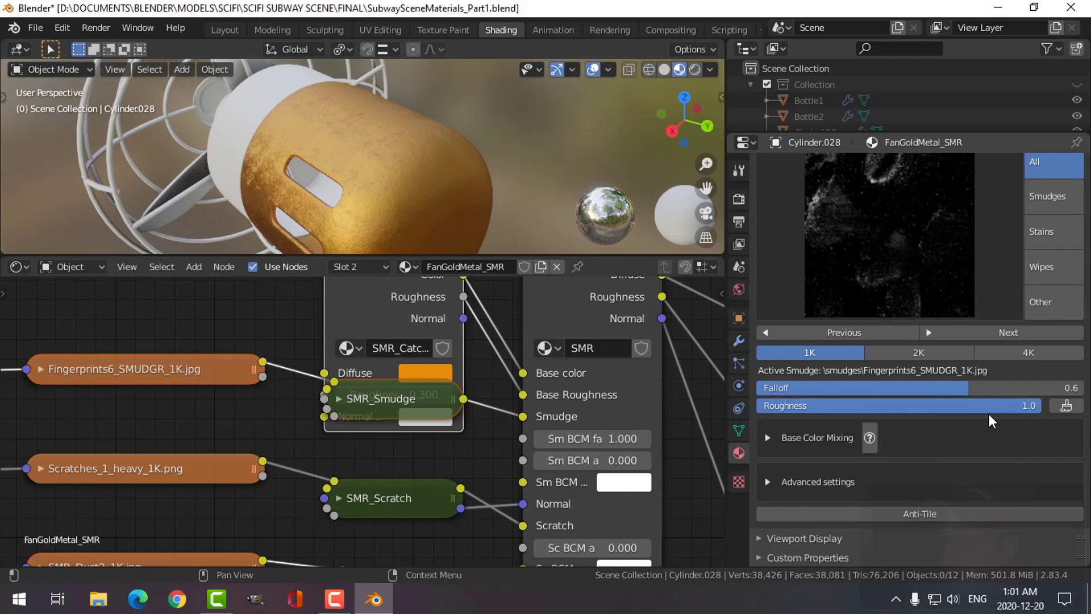
Set the gold material's smudge Roughness to 0.5 and Falloff to 0.9.
{"action": "left_click_drag", "start_coordinate": [984, 405], "coordinate": [912, 405]}
{"action": "scroll", "coordinate": [562, 175], "scroll_direction": "up", "scroll_amount": 4}
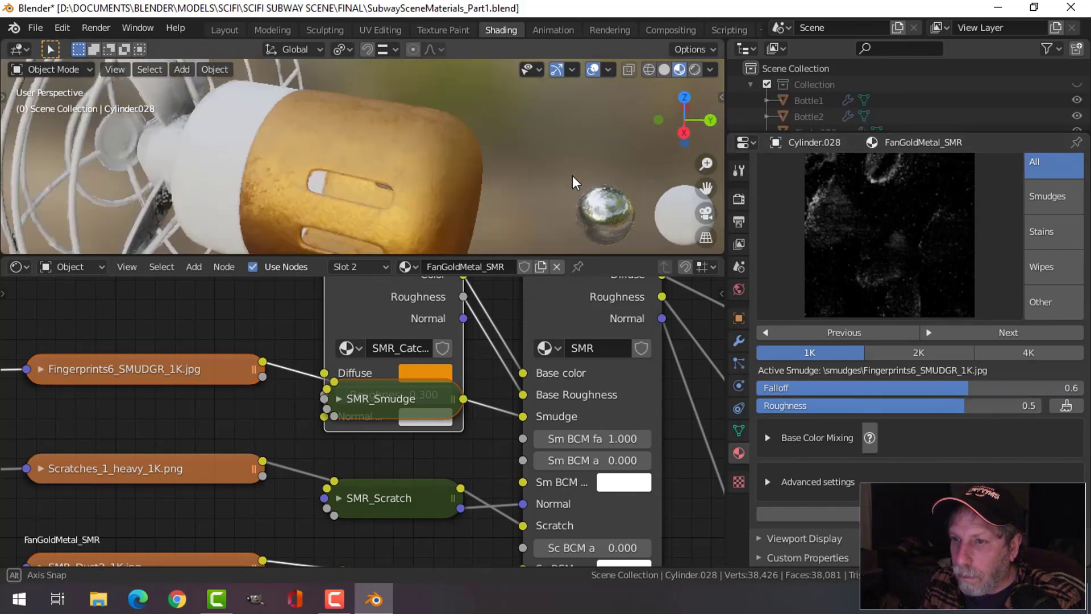
{"action": "middle_click_drag", "start_coordinate": [578, 180], "coordinate": [387, 222]}
{"action": "left_click_drag", "start_coordinate": [1043, 388], "coordinate": [1041, 388]}
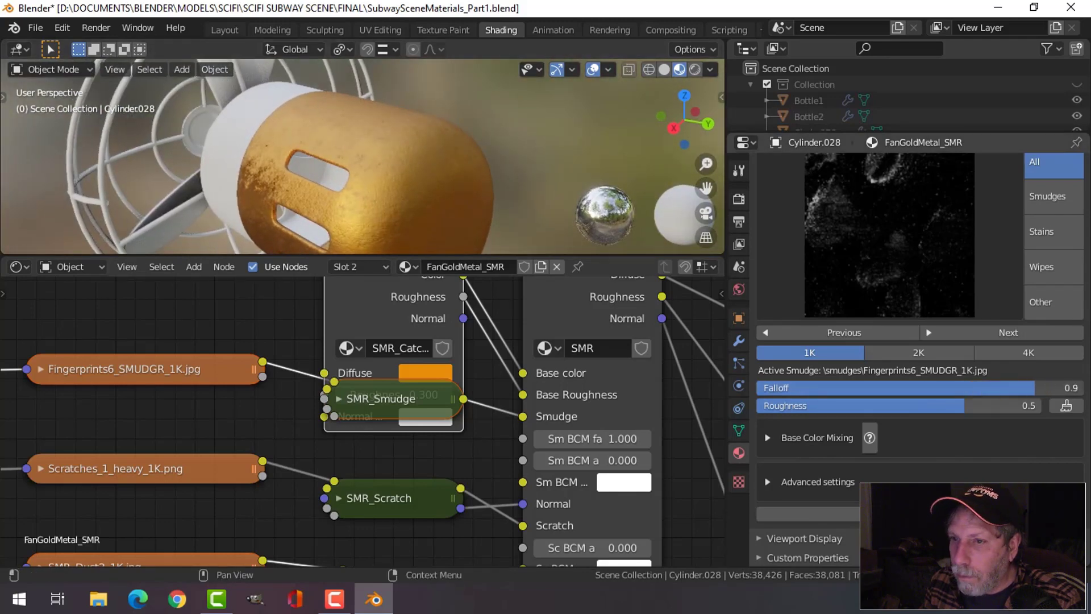
{"action": "middle_click_drag", "start_coordinate": [412, 156], "coordinate": [454, 149]}
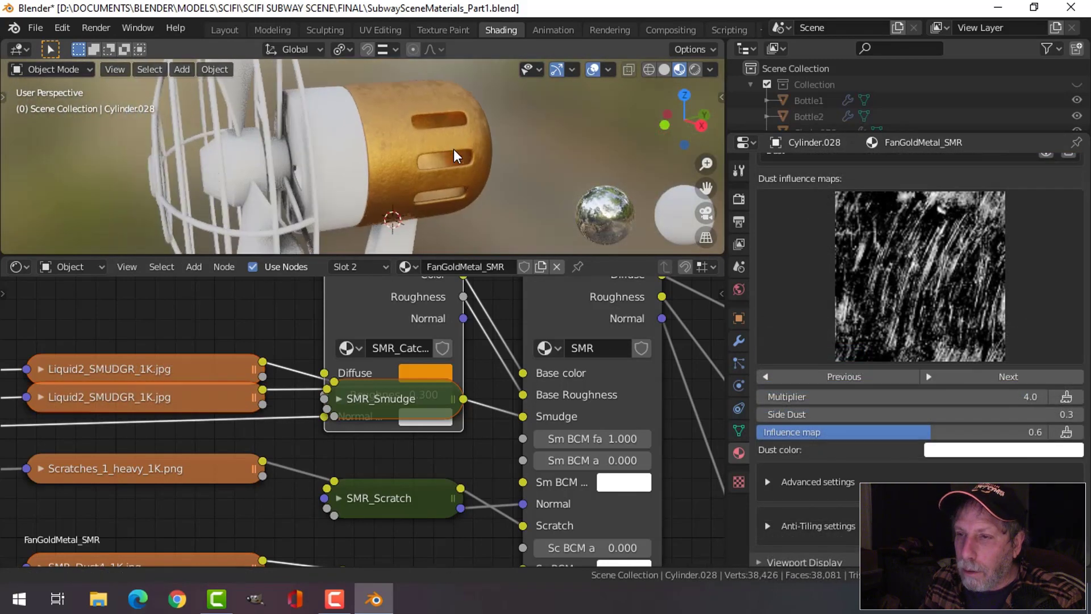
Switch to the Layout workspace and give the white collar in front of the gold housing the FanGoldMetal_SMR material.
{"action": "left_click", "coordinate": [224, 30]}
{"action": "middle_click_drag", "start_coordinate": [477, 238], "coordinate": [414, 241]}
{"action": "scroll", "coordinate": [417, 243], "scroll_direction": "up", "scroll_amount": 2}
{"action": "left_click", "coordinate": [421, 245]}
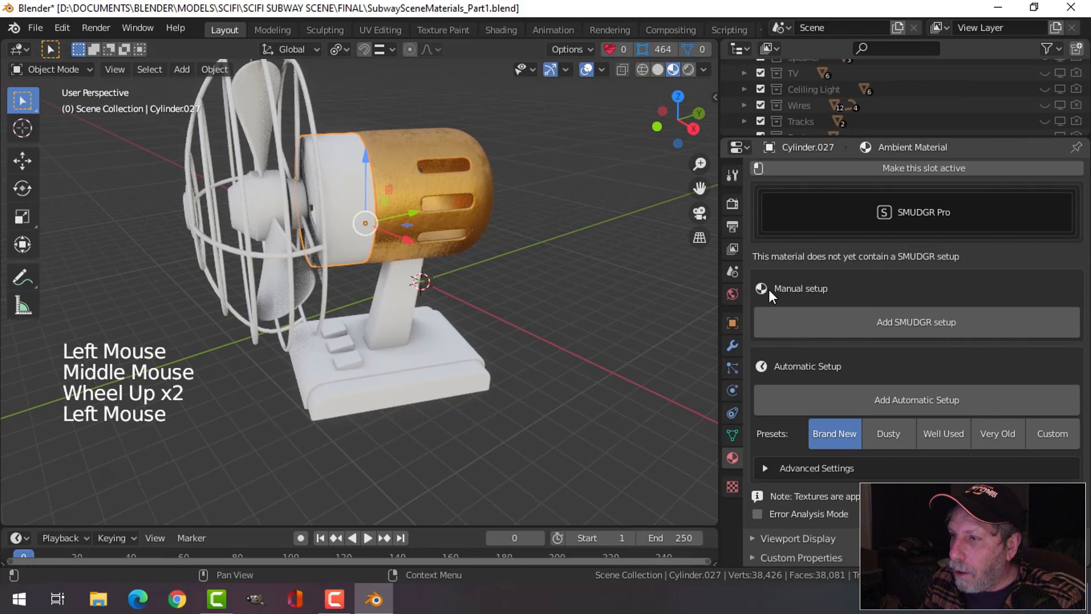
{"action": "scroll", "coordinate": [840, 253], "scroll_direction": "up", "scroll_amount": 20}
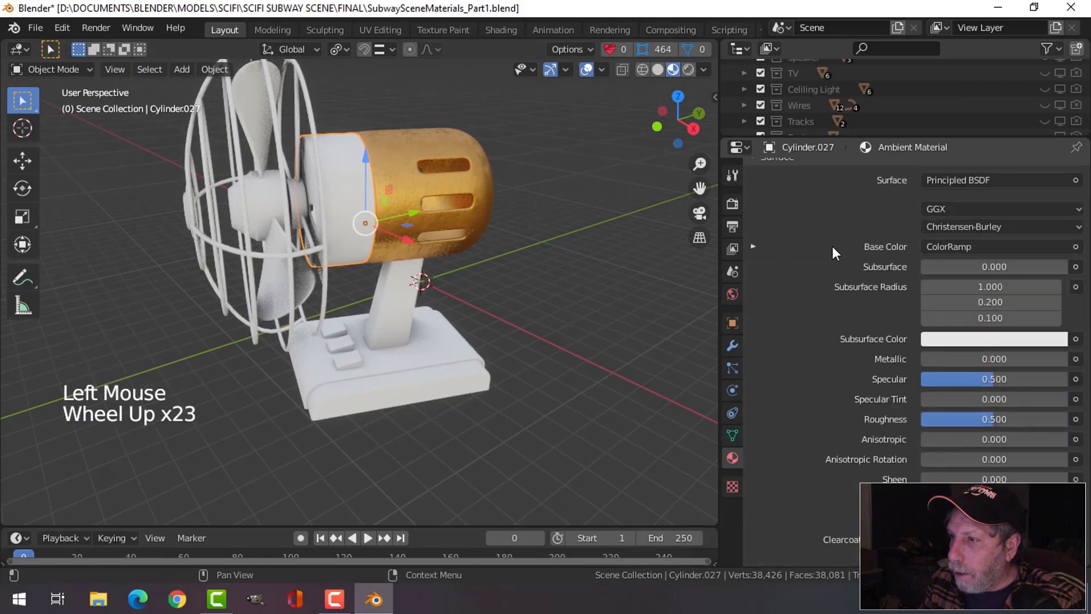
{"action": "scroll", "coordinate": [832, 247], "scroll_direction": "up", "scroll_amount": 4}
{"action": "left_click", "coordinate": [760, 224]}
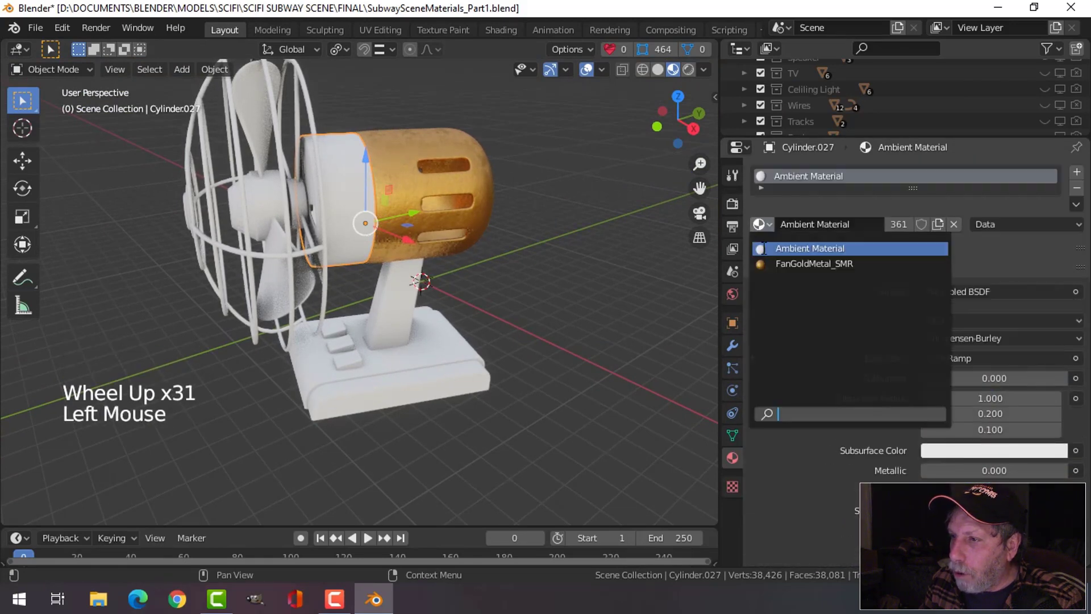
{"action": "left_click", "coordinate": [807, 261]}
Replace the Ambient Material on the fan's base and stand with FanGoldMetal_SMR, and deselect everything.
{"action": "left_click", "coordinate": [395, 293]}
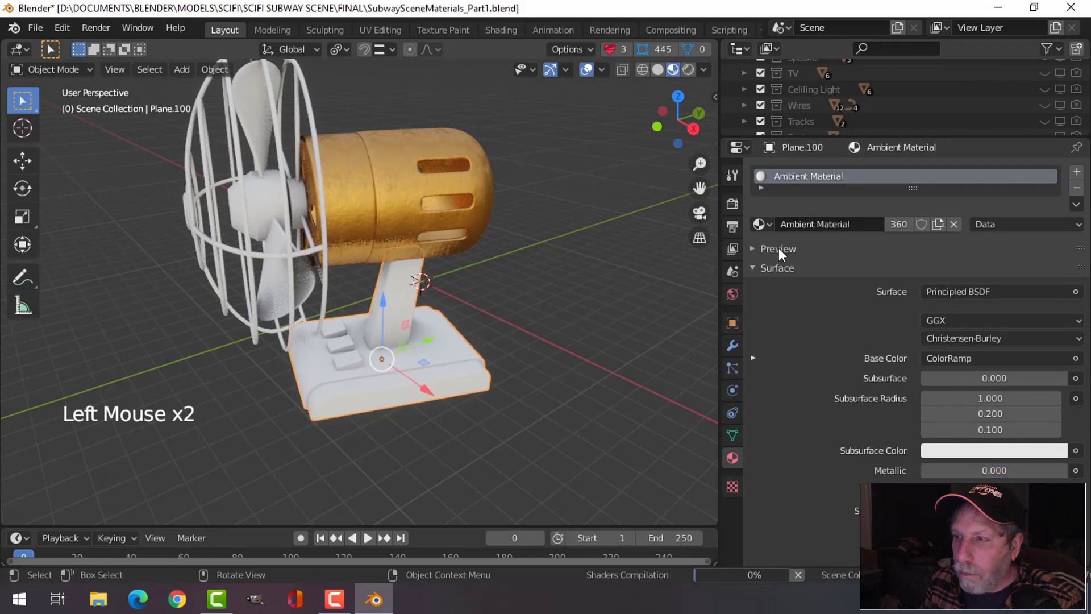
{"action": "left_click", "coordinate": [764, 223]}
{"action": "left_click", "coordinate": [814, 263]}
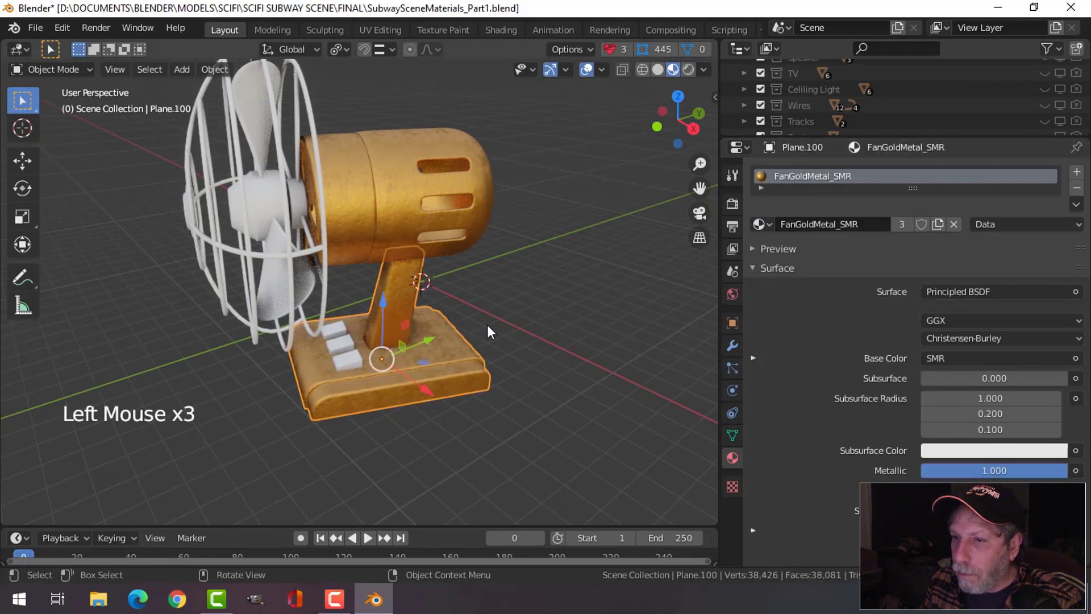
{"action": "key", "text": "alt+a"}
{"action": "middle_click_drag", "start_coordinate": [537, 304], "coordinate": [479, 264]}
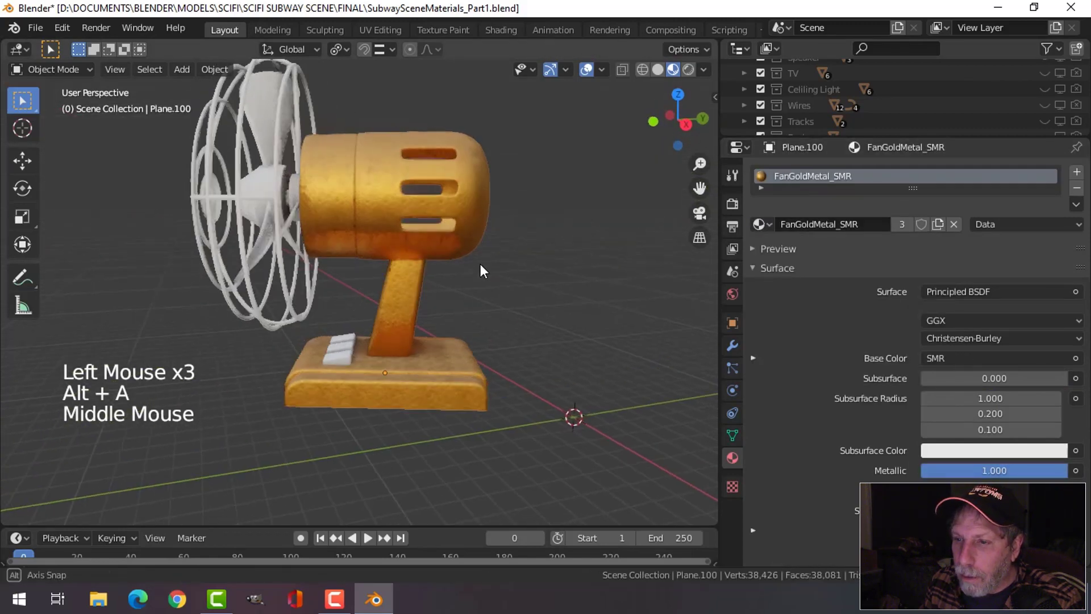
{"action": "scroll", "coordinate": [476, 284], "scroll_direction": "up", "scroll_amount": 4}
Add a second material slot to the fan's blade hub with a new material named FanSilverMetal.
{"action": "middle_click_drag", "start_coordinate": [473, 306], "coordinate": [517, 279], "text": "shift"}
{"action": "scroll", "coordinate": [490, 273], "scroll_direction": "down", "scroll_amount": 4}
{"action": "middle_click_drag", "start_coordinate": [517, 280], "coordinate": [401, 248]}
{"action": "left_click", "coordinate": [378, 192]}
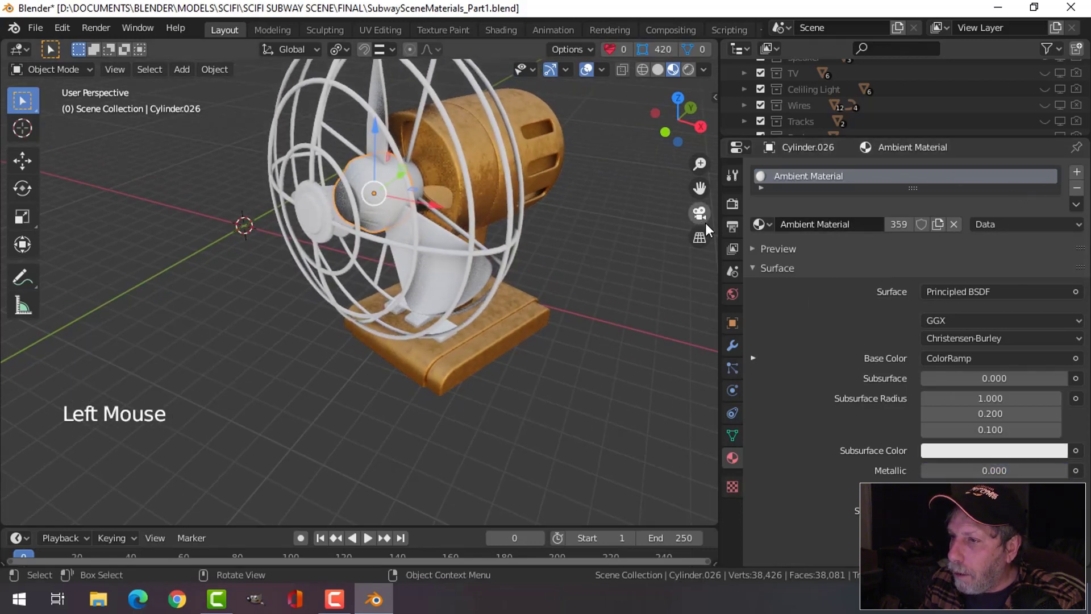
{"action": "left_click_drag", "start_coordinate": [718, 222], "coordinate": [828, 222]}
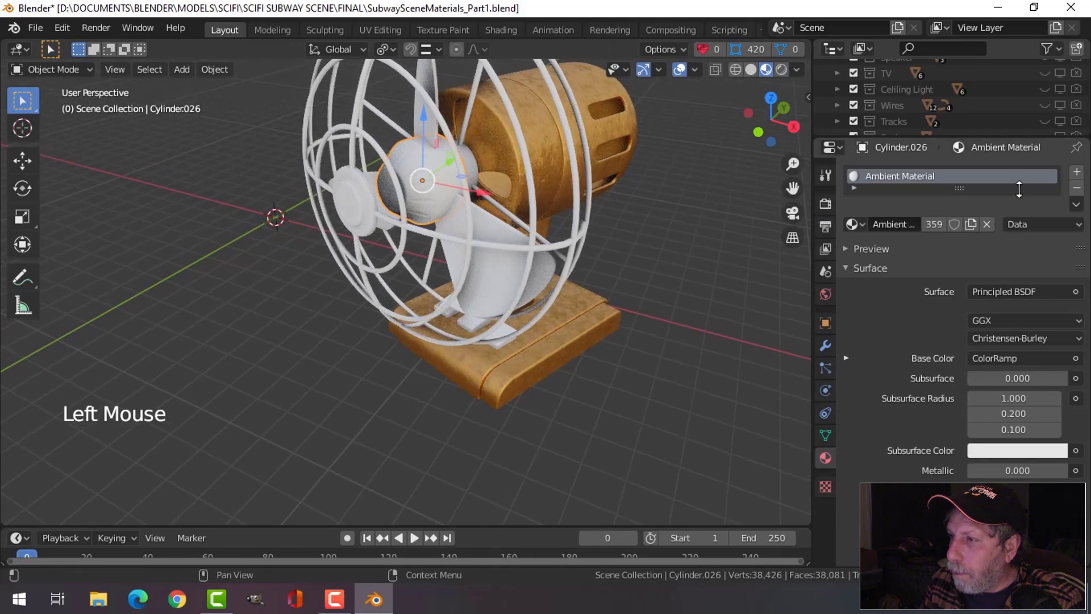
{"action": "left_click", "coordinate": [1076, 172]}
{"action": "left_click", "coordinate": [934, 260]}
{"action": "double_click", "coordinate": [907, 192]}
{"action": "type", "text": "FanSilverMetal"}
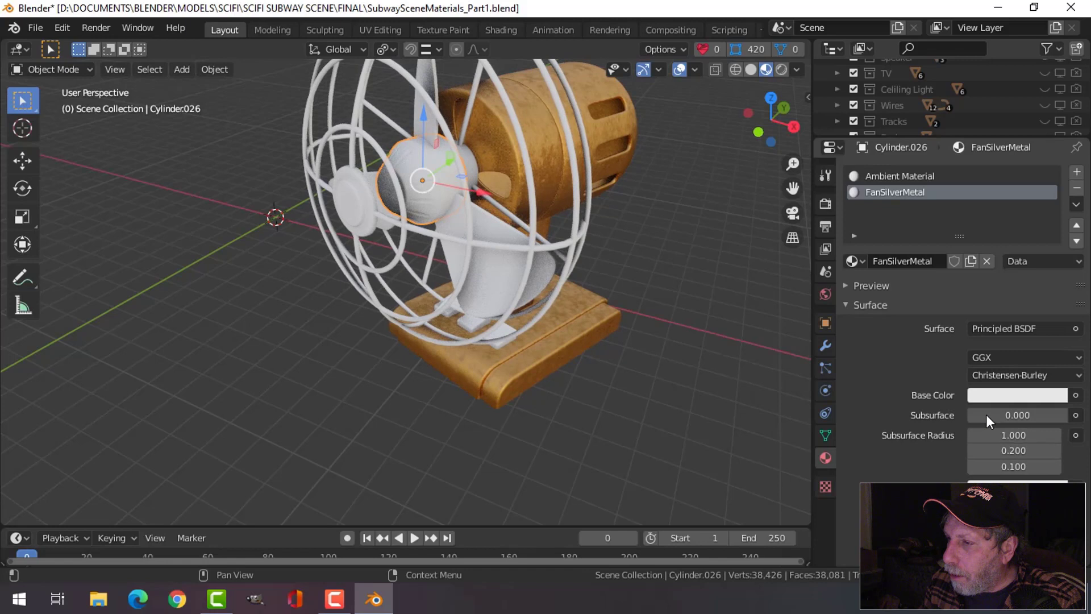
Raise the Metallic value of FanSilverMetal well above zero and collapse its Surface settings.
{"action": "scroll", "coordinate": [993, 430], "scroll_direction": "down", "scroll_amount": 3}
{"action": "left_click_drag", "start_coordinate": [987, 415], "coordinate": [1072, 415]}
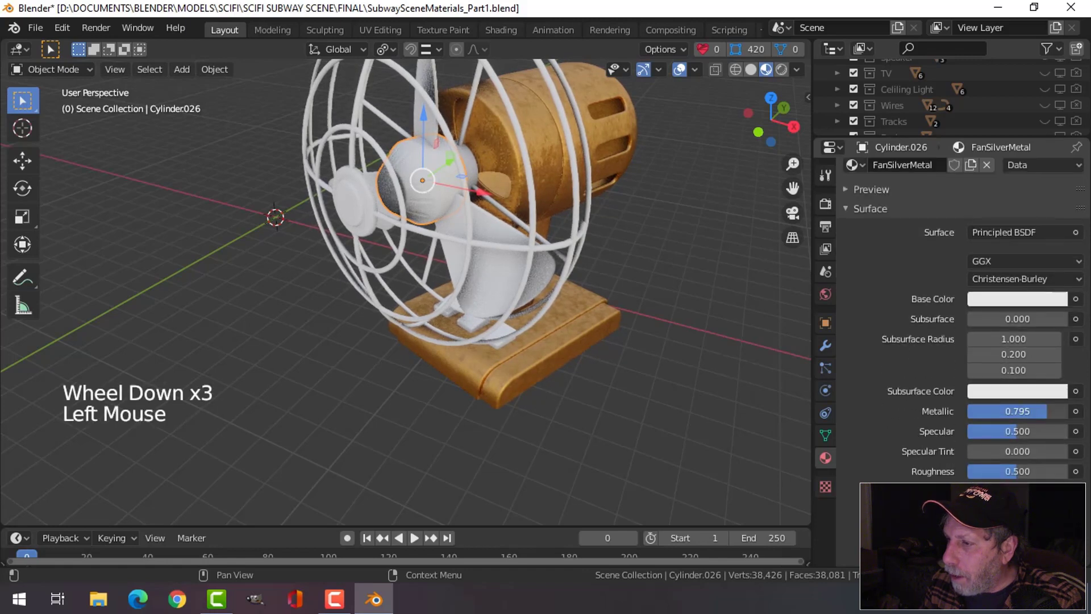
{"action": "left_click", "coordinate": [858, 209]}
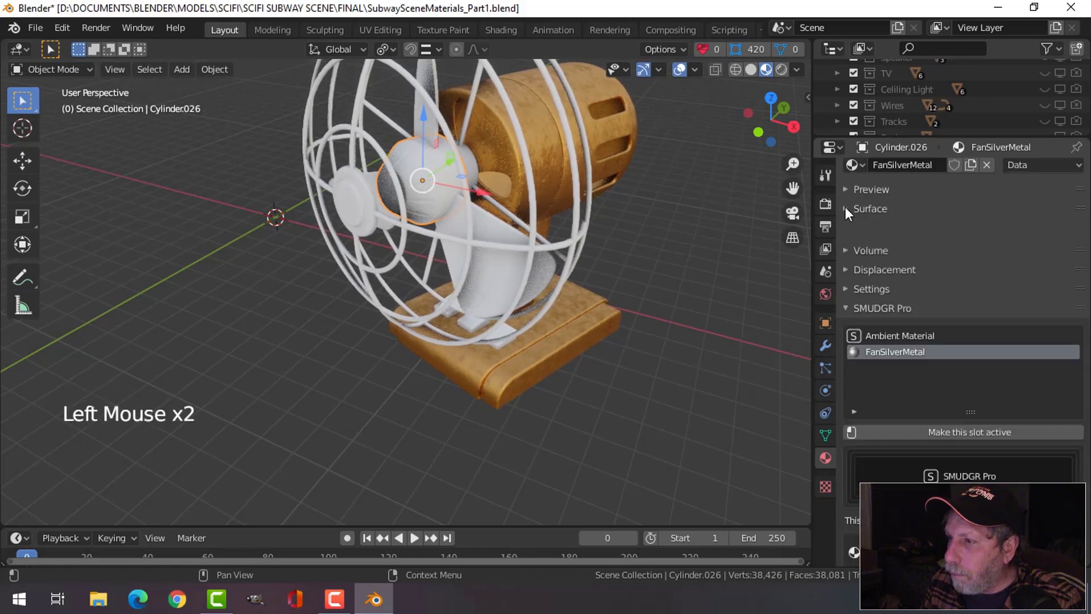
{"action": "scroll", "coordinate": [920, 211], "scroll_direction": "up", "scroll_amount": 4}
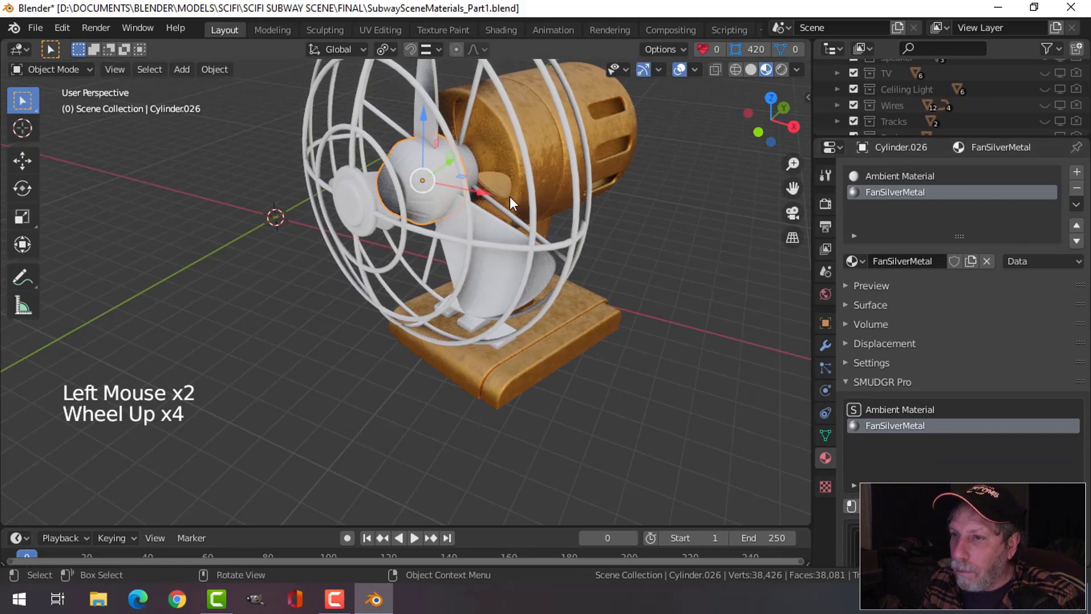
Assign FanSilverMetal to all faces of the blade hub, return to Object Mode and deselect the hub.
{"action": "key", "text": "Tab"}
{"action": "key", "text": "a"}
{"action": "left_click", "coordinate": [870, 261]}
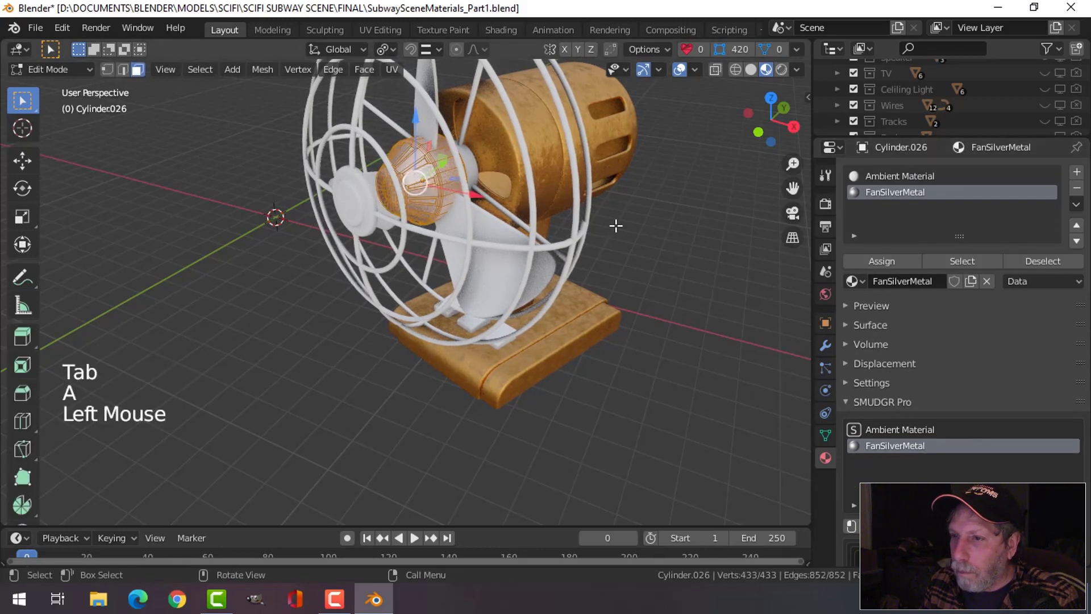
{"action": "key", "text": "Tab"}
{"action": "key", "text": "alt+a"}
{"action": "scroll", "coordinate": [568, 222], "scroll_direction": "up", "scroll_amount": 4}
{"action": "scroll", "coordinate": [566, 211], "scroll_direction": "down", "scroll_amount": 2}
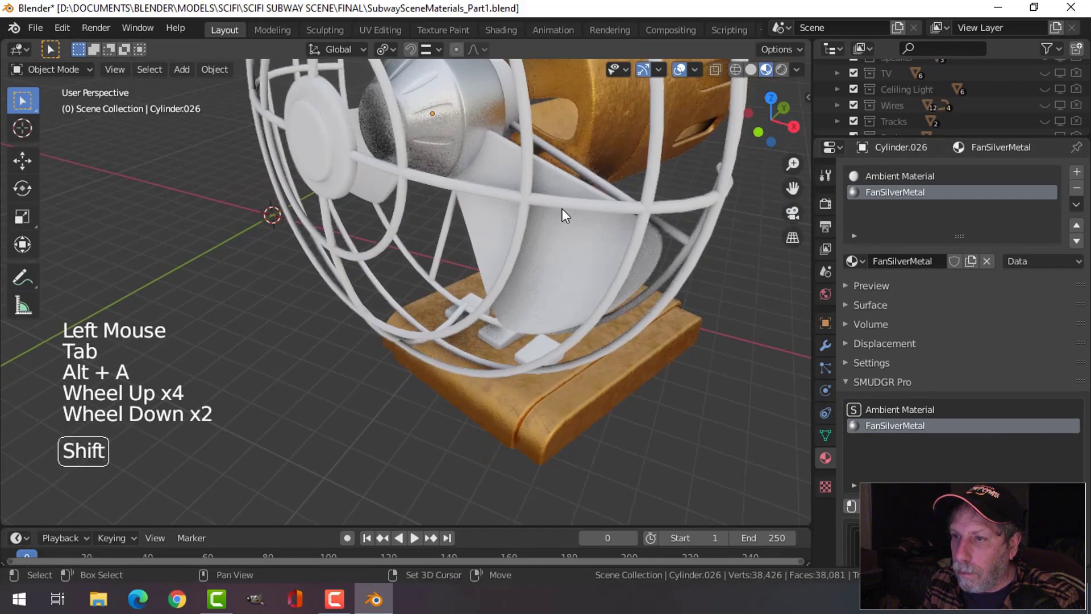
{"action": "middle_click_drag", "start_coordinate": [564, 202], "coordinate": [550, 249], "text": "shift"}
Make the FanSilverMetal slot active and add a manual SMUDGR setup to it.
{"action": "scroll", "coordinate": [900, 357], "scroll_direction": "down", "scroll_amount": 7}
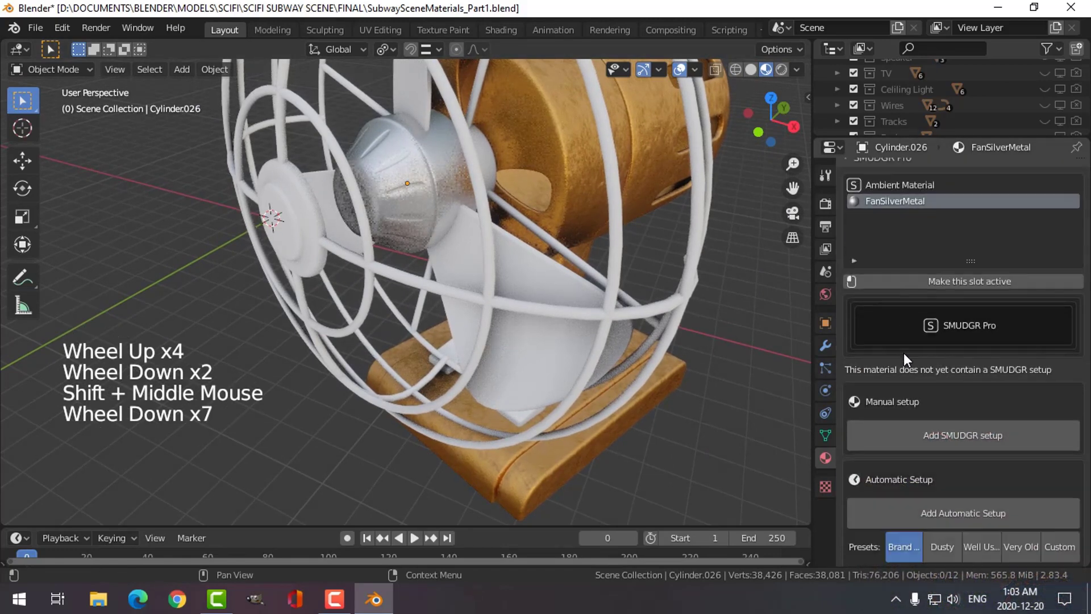
{"action": "left_click", "coordinate": [969, 281]}
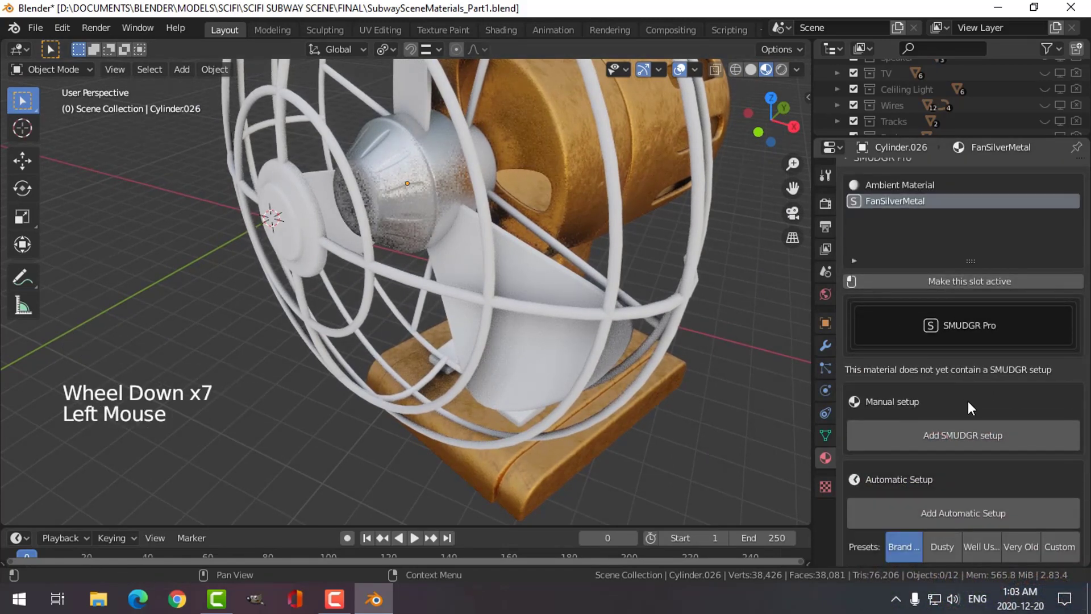
{"action": "left_click", "coordinate": [963, 435]}
Add SMUDGR scratches to the silver material and inspect them up close on the hub.
{"action": "left_click", "coordinate": [951, 425]}
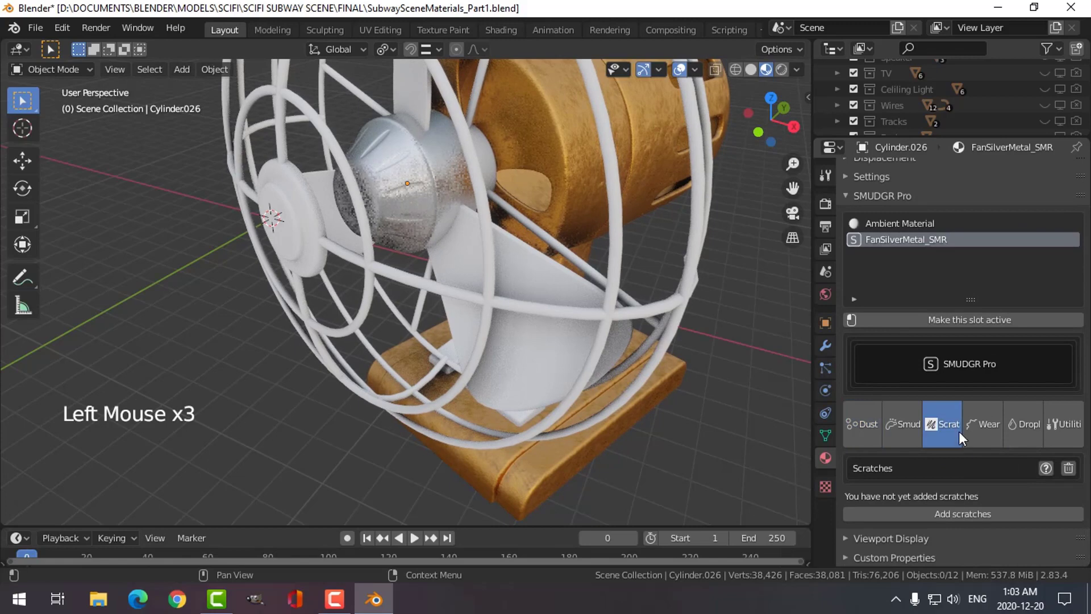
{"action": "scroll", "coordinate": [989, 489], "scroll_direction": "down", "scroll_amount": 5}
{"action": "left_click", "coordinate": [967, 513]}
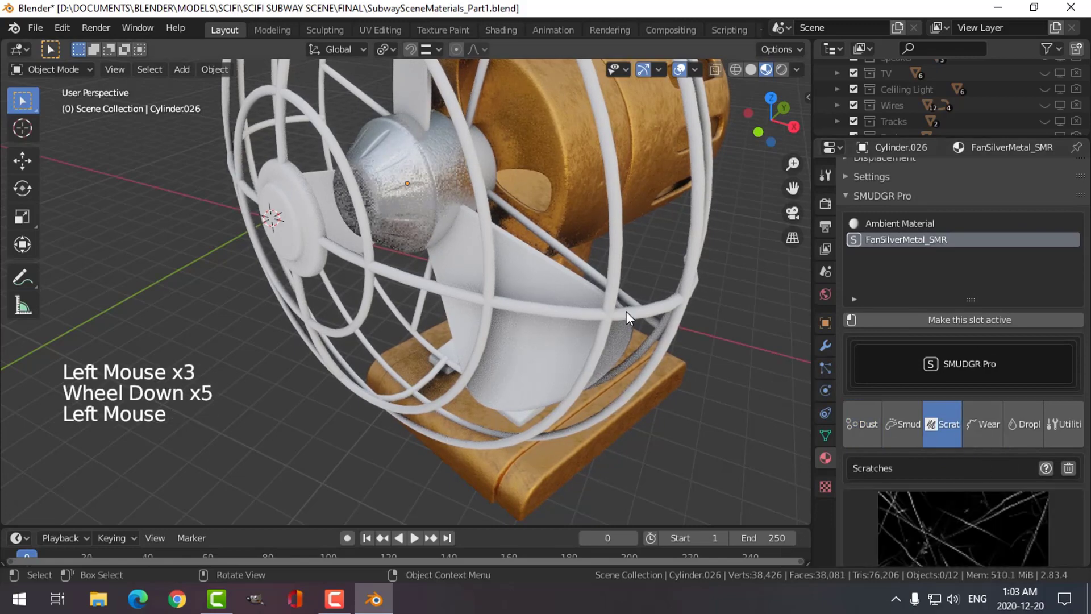
{"action": "scroll", "coordinate": [432, 202], "scroll_direction": "up", "scroll_amount": 4}
{"action": "middle_click_drag", "start_coordinate": [441, 160], "coordinate": [485, 269], "text": "shift"}
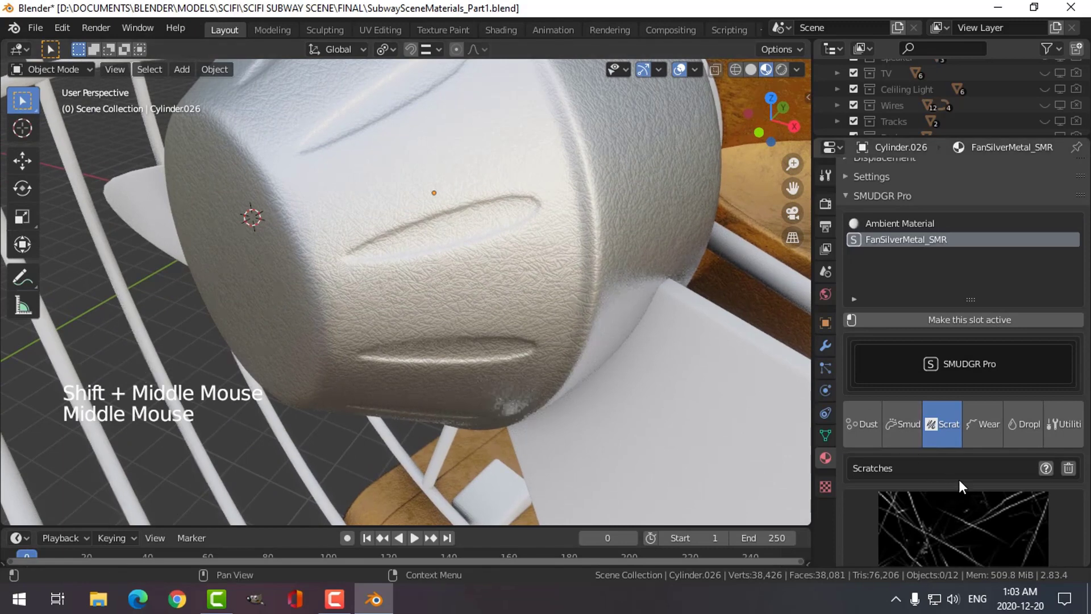
{"action": "scroll", "coordinate": [960, 482], "scroll_direction": "down", "scroll_amount": 11}
{"action": "scroll", "coordinate": [961, 438], "scroll_direction": "up", "scroll_amount": 4}
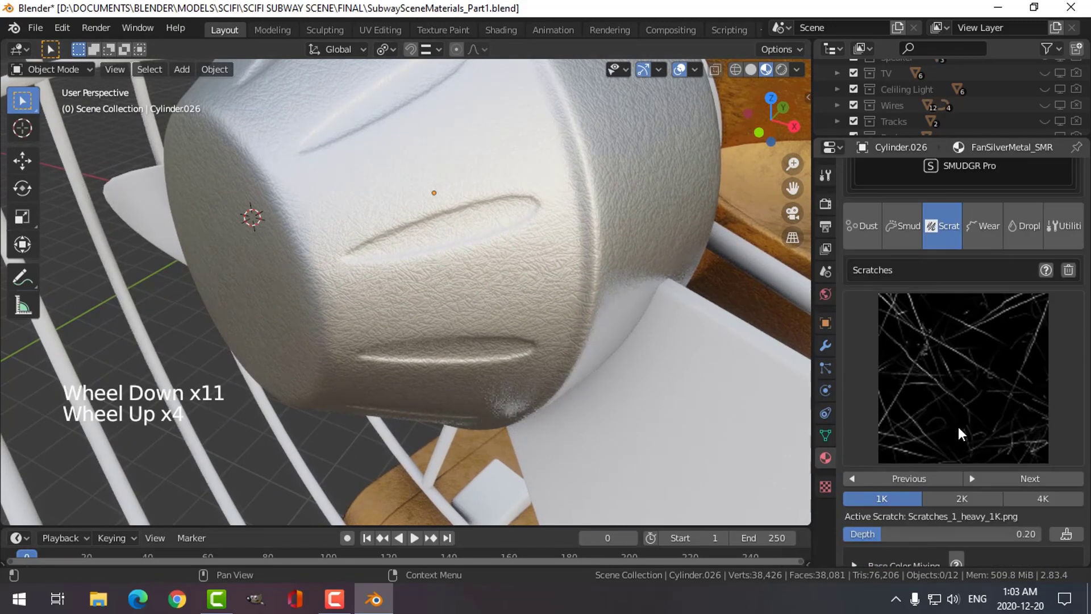
Add a SMUDGR dust layer to the silver material and view the hub from farther back.
{"action": "scroll", "coordinate": [957, 415], "scroll_direction": "up", "scroll_amount": 4}
{"action": "left_click", "coordinate": [861, 356]}
{"action": "scroll", "coordinate": [990, 496], "scroll_direction": "down", "scroll_amount": 4}
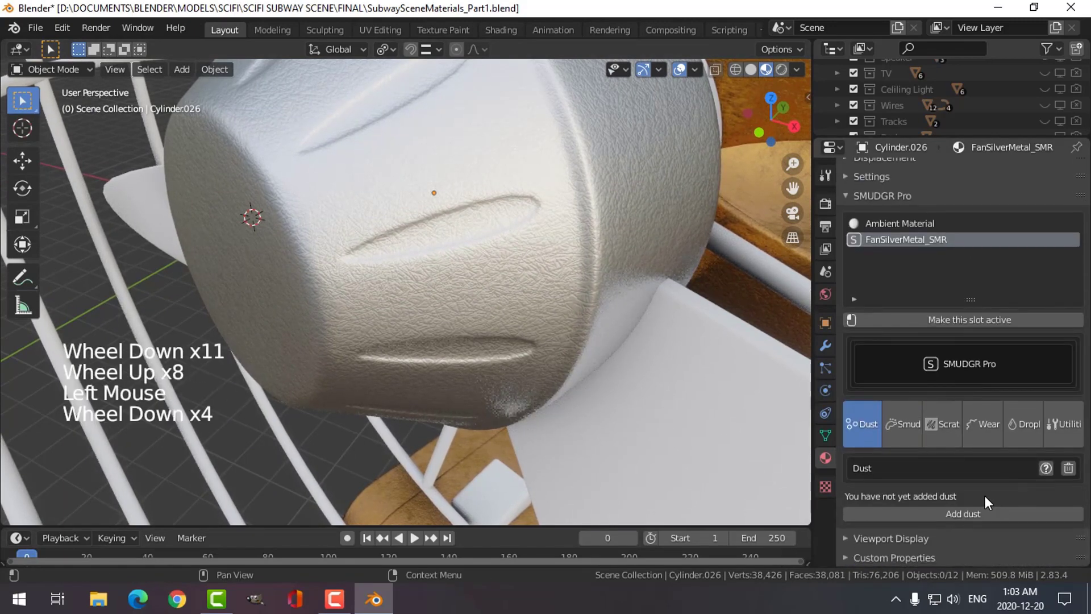
{"action": "left_click", "coordinate": [980, 511]}
{"action": "scroll", "coordinate": [656, 326], "scroll_direction": "down", "scroll_amount": 3}
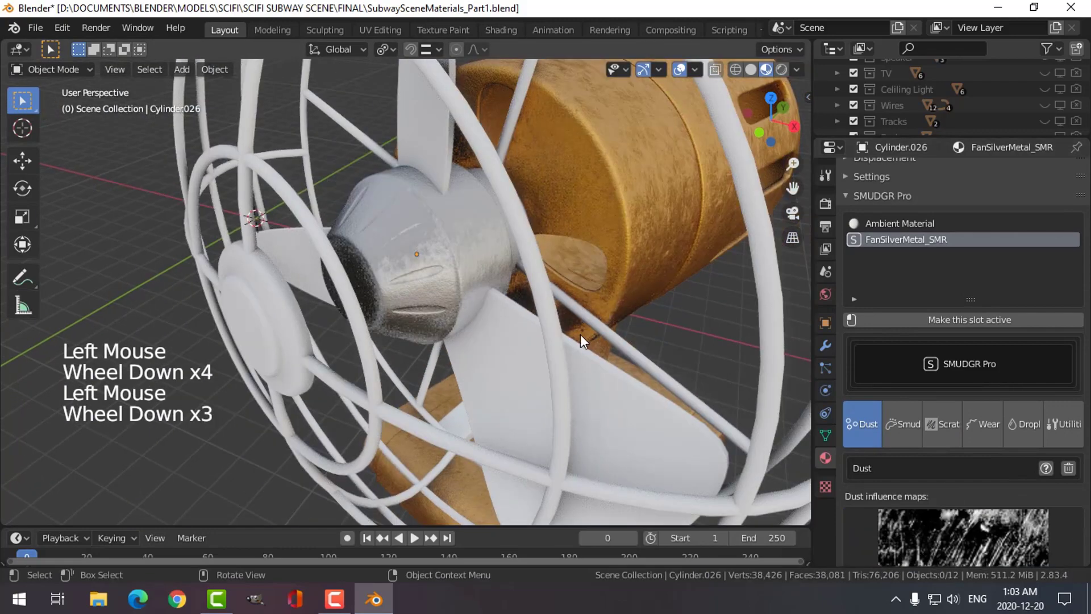
{"action": "middle_click_drag", "start_coordinate": [581, 334], "coordinate": [588, 313]}
Add a SMUDGR smudge layer to the silver material.
{"action": "left_click", "coordinate": [919, 438]}
{"action": "scroll", "coordinate": [994, 485], "scroll_direction": "down", "scroll_amount": 4}
{"action": "left_click", "coordinate": [967, 515]}
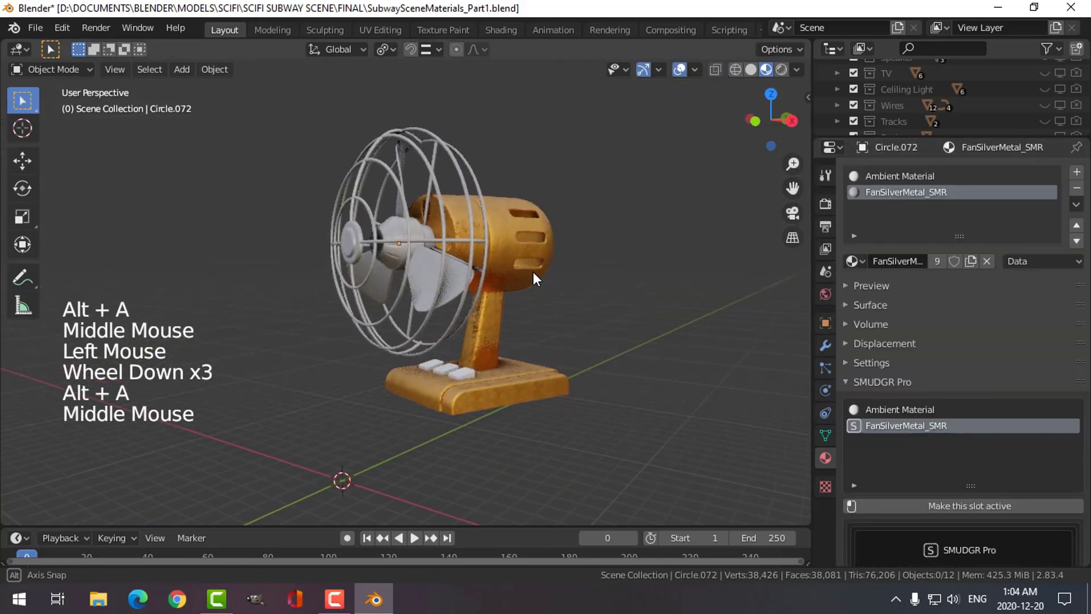
Open the silver material's nodes in the Shading workspace and expand the SMR_Catcher node.
{"action": "scroll", "coordinate": [541, 288], "scroll_direction": "up", "scroll_amount": 3}
{"action": "middle_click_drag", "start_coordinate": [541, 287], "coordinate": [494, 316]}
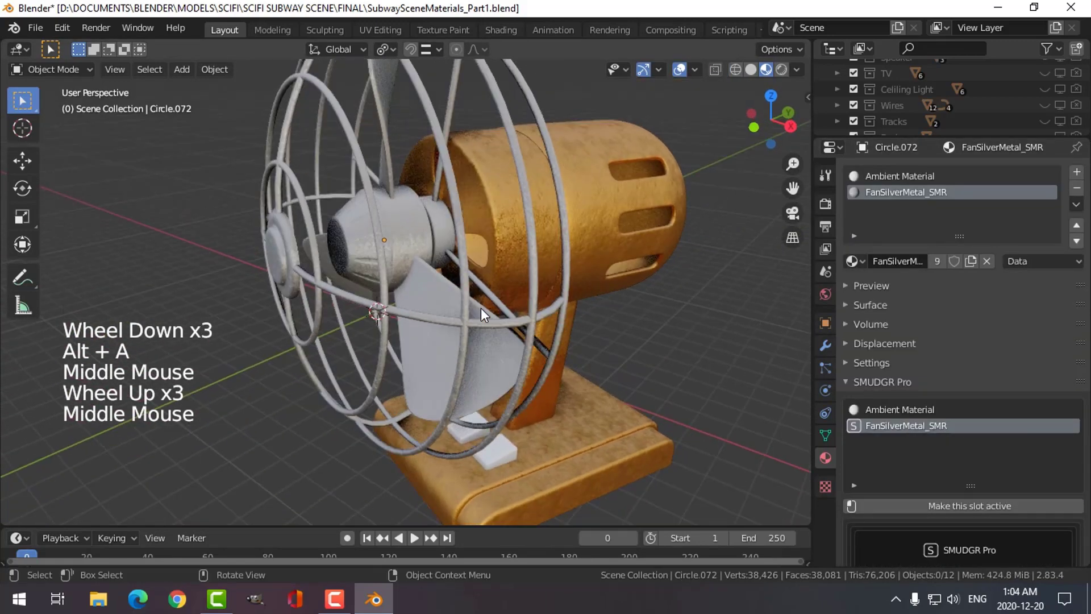
{"action": "left_click", "coordinate": [500, 29]}
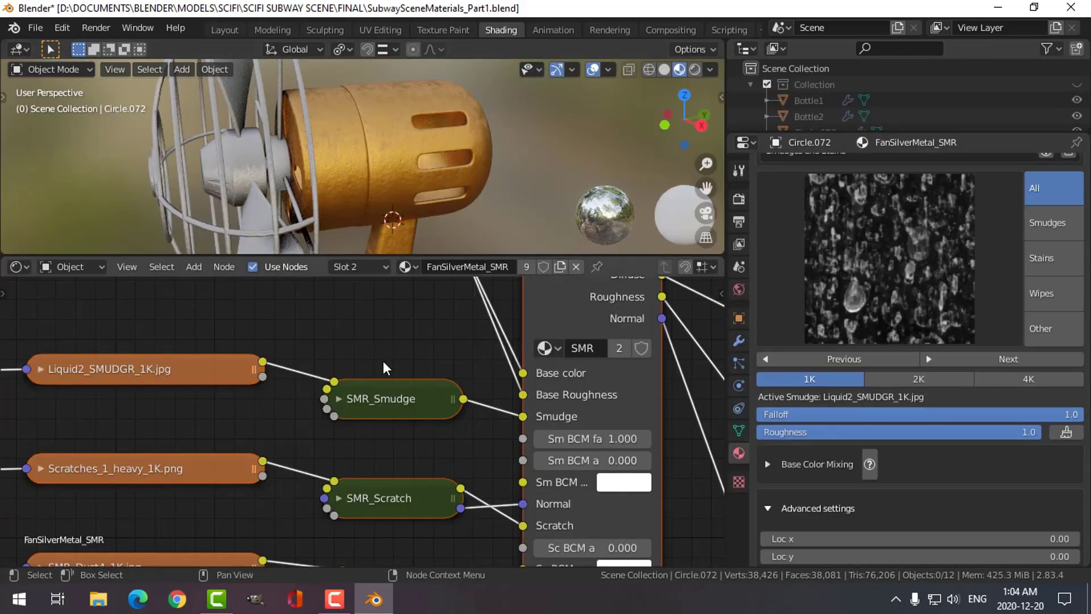
{"action": "scroll", "coordinate": [383, 364], "scroll_direction": "up", "scroll_amount": 1}
{"action": "middle_click_drag", "start_coordinate": [377, 340], "coordinate": [362, 407]}
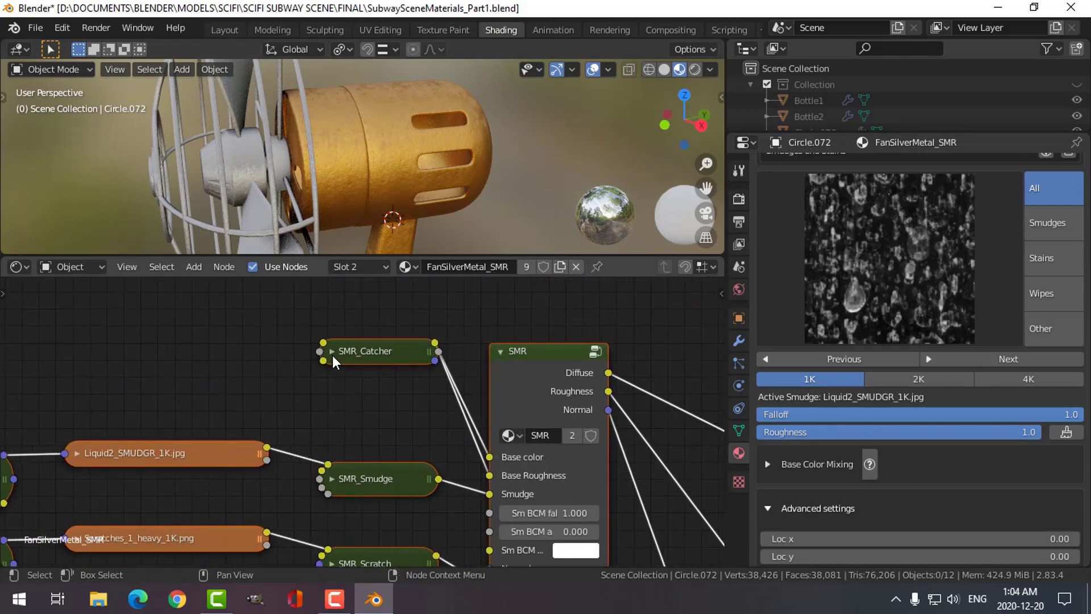
{"action": "left_click", "coordinate": [331, 352]}
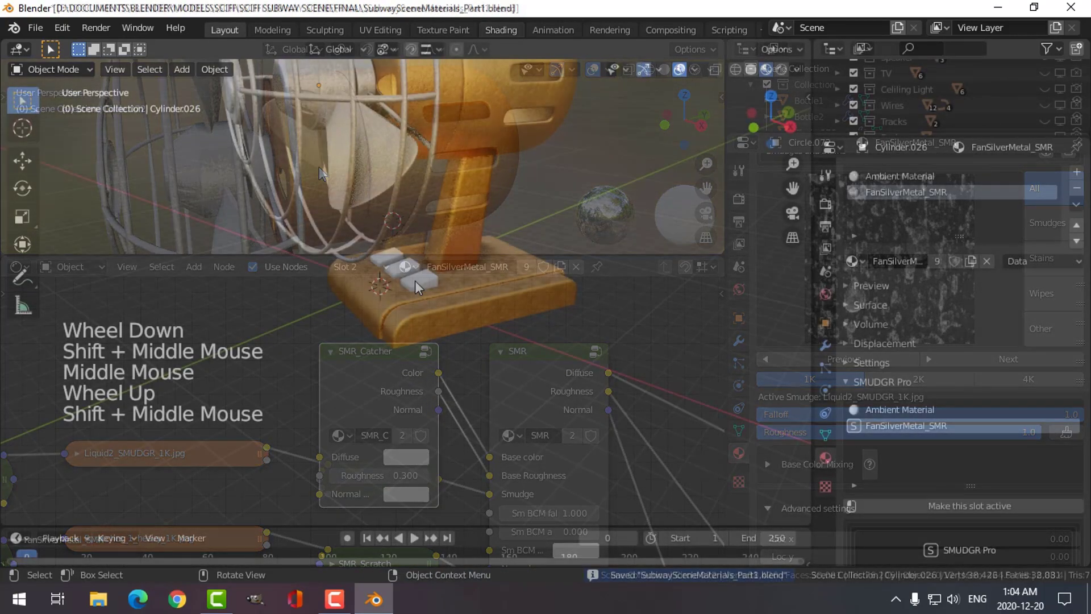
Add a second material slot to the fan's base buttons and create a new material named FanGreenButtons in it.
{"action": "left_click", "coordinate": [415, 281]}
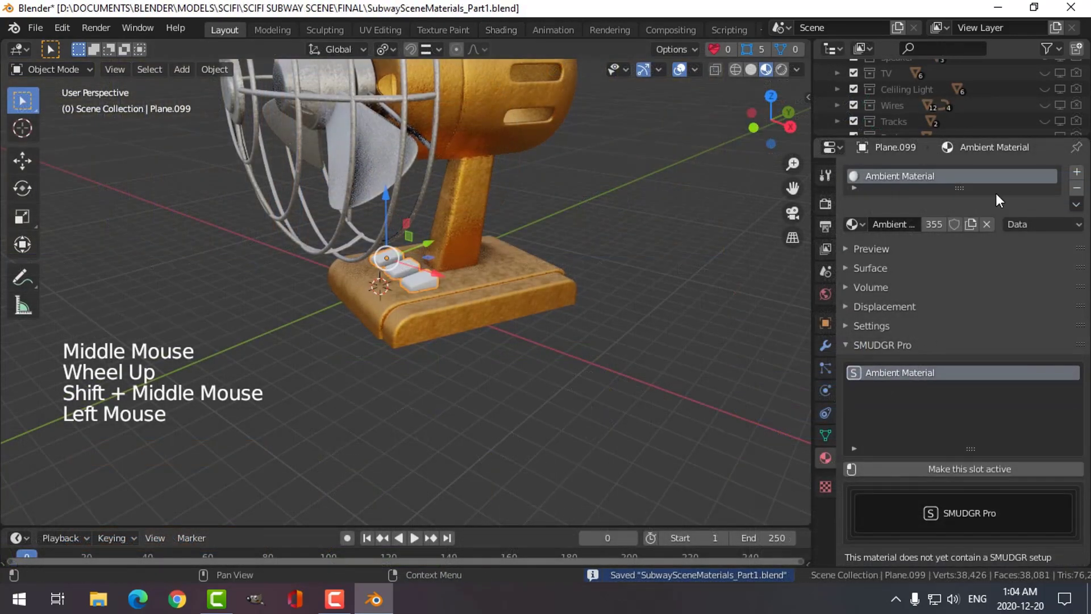
{"action": "left_click", "coordinate": [1076, 172]}
{"action": "left_click_drag", "start_coordinate": [959, 205], "coordinate": [954, 236]}
{"action": "left_click", "coordinate": [916, 261]}
{"action": "left_click", "coordinate": [909, 191]}
{"action": "double_click", "coordinate": [907, 191]}
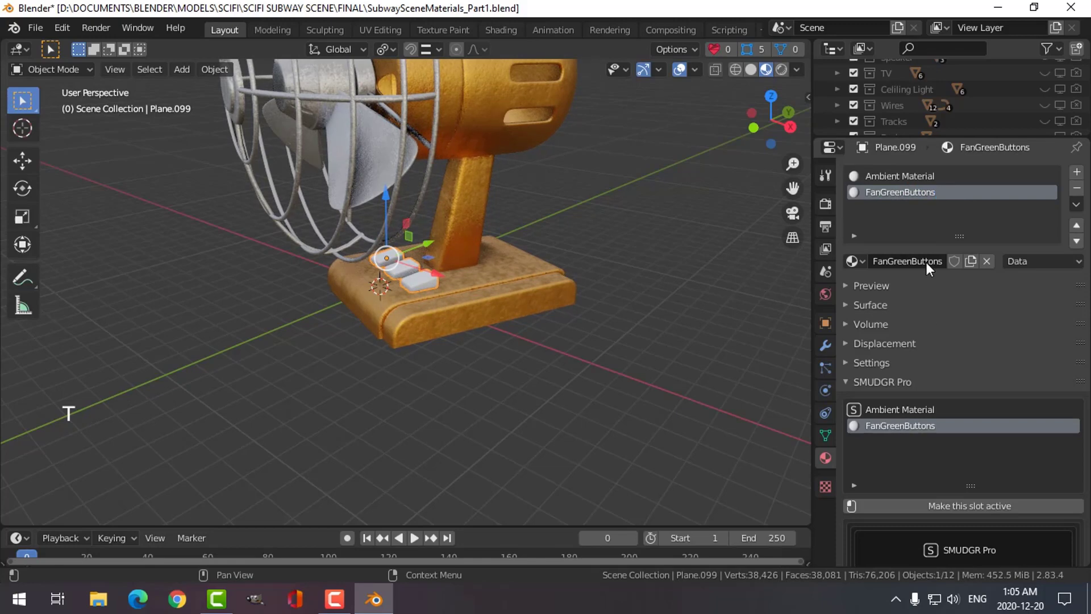
Make the FanGreenButtons slot active and add a manual SMUDGR setup to it.
{"action": "scroll", "coordinate": [918, 421], "scroll_direction": "down", "scroll_amount": 4}
{"action": "left_click", "coordinate": [927, 383]}
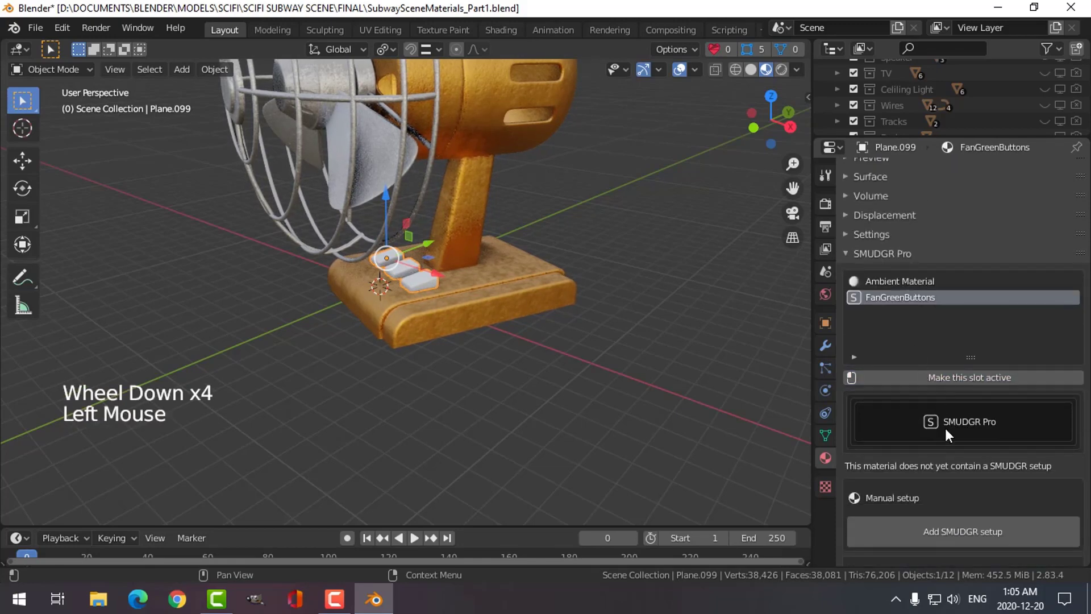
{"action": "scroll", "coordinate": [940, 421], "scroll_direction": "down", "scroll_amount": 4}
{"action": "left_click", "coordinate": [944, 410]}
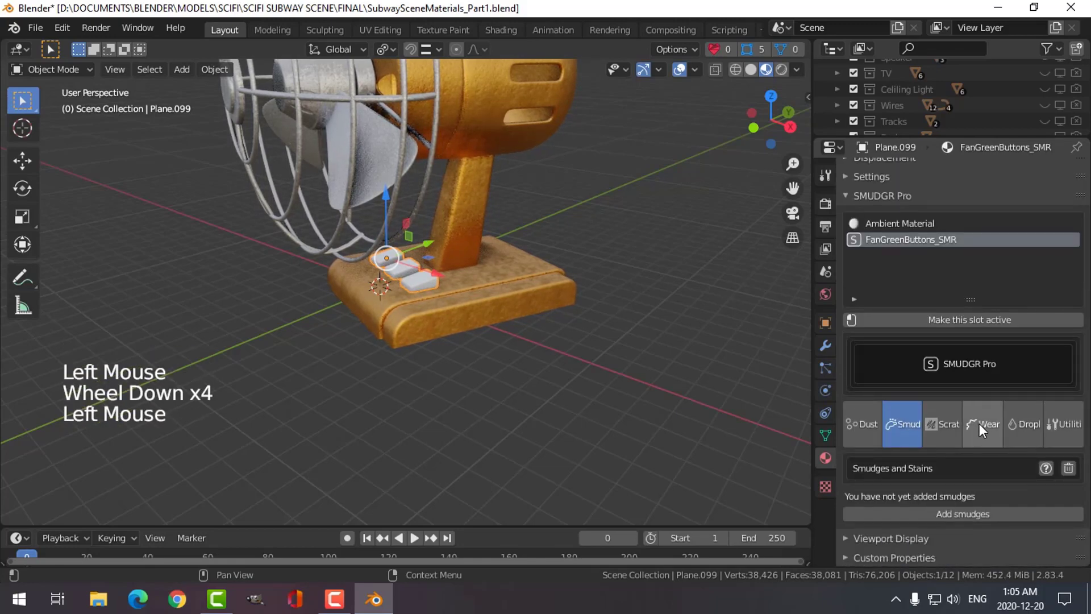
Add SMUDGR scratches to the green button material.
{"action": "scroll", "coordinate": [946, 424], "scroll_direction": "down", "scroll_amount": 2}
{"action": "left_click", "coordinate": [945, 424]}
{"action": "scroll", "coordinate": [994, 447], "scroll_direction": "down", "scroll_amount": 4}
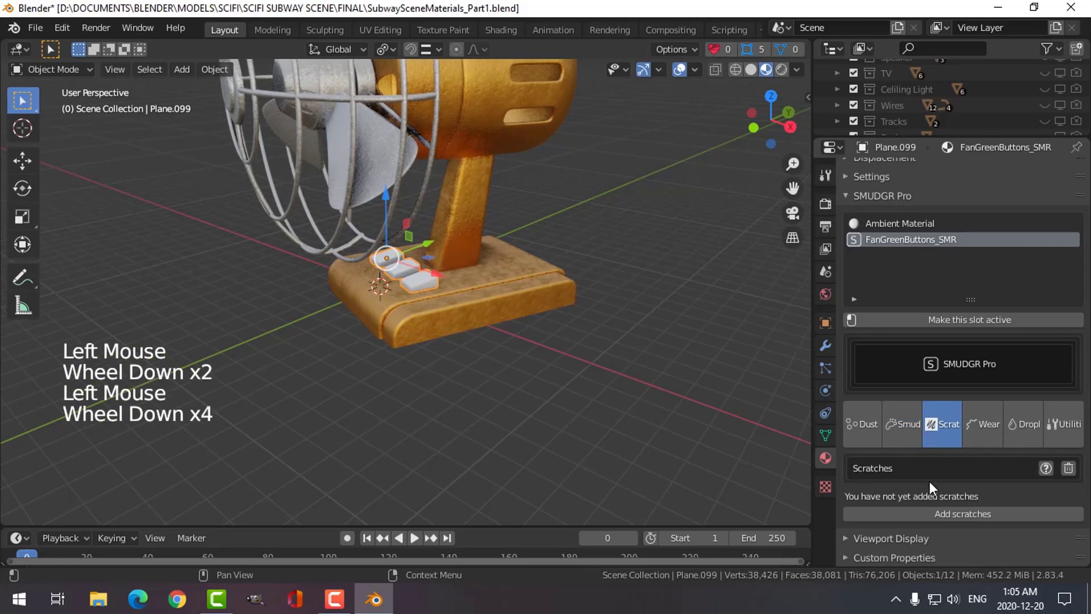
{"action": "left_click", "coordinate": [939, 513]}
Set the 3D view's clip start to 0.001 m so the fan buttons can be viewed up close.
{"action": "scroll", "coordinate": [462, 310], "scroll_direction": "up", "scroll_amount": 11}
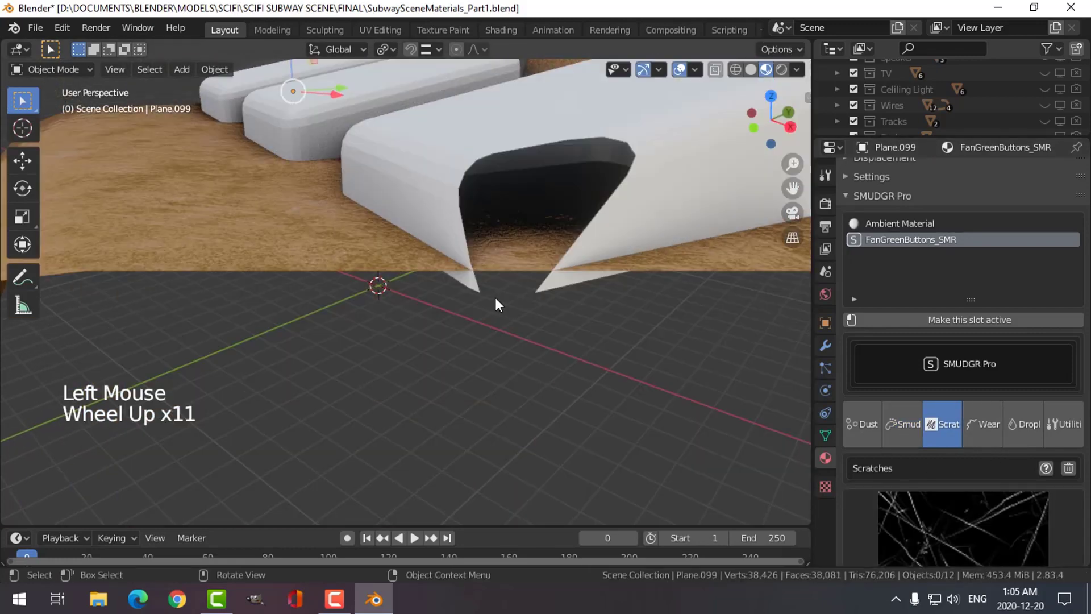
{"action": "middle_click_drag", "start_coordinate": [495, 299], "coordinate": [499, 329]}
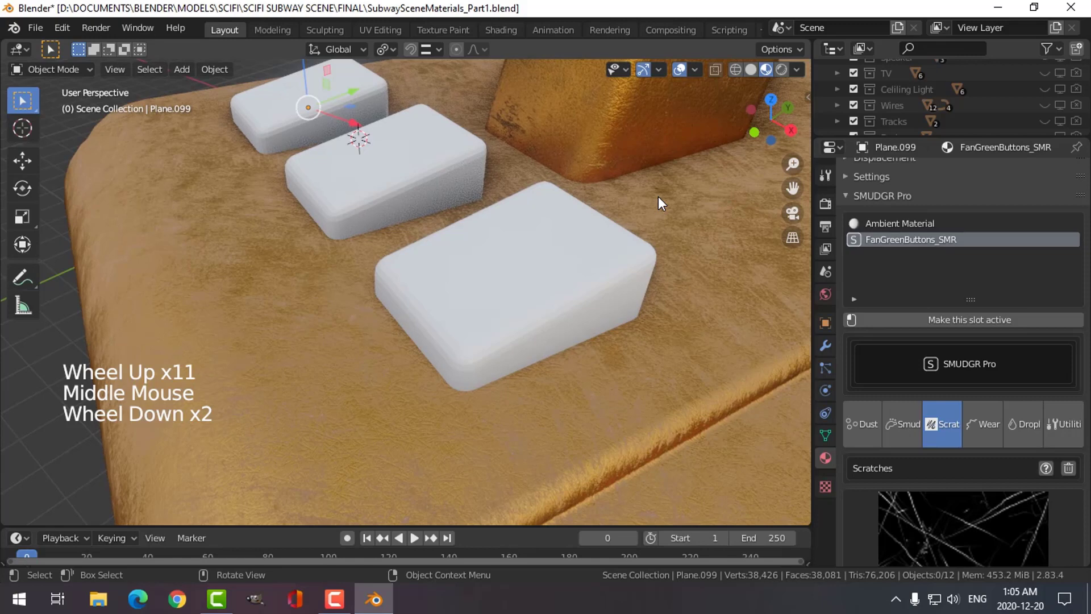
{"action": "key", "text": "n"}
{"action": "left_click", "coordinate": [802, 158]}
{"action": "left_click", "coordinate": [763, 132]}
{"action": "type", "text": "0.001"}
{"action": "key", "text": "Return"}
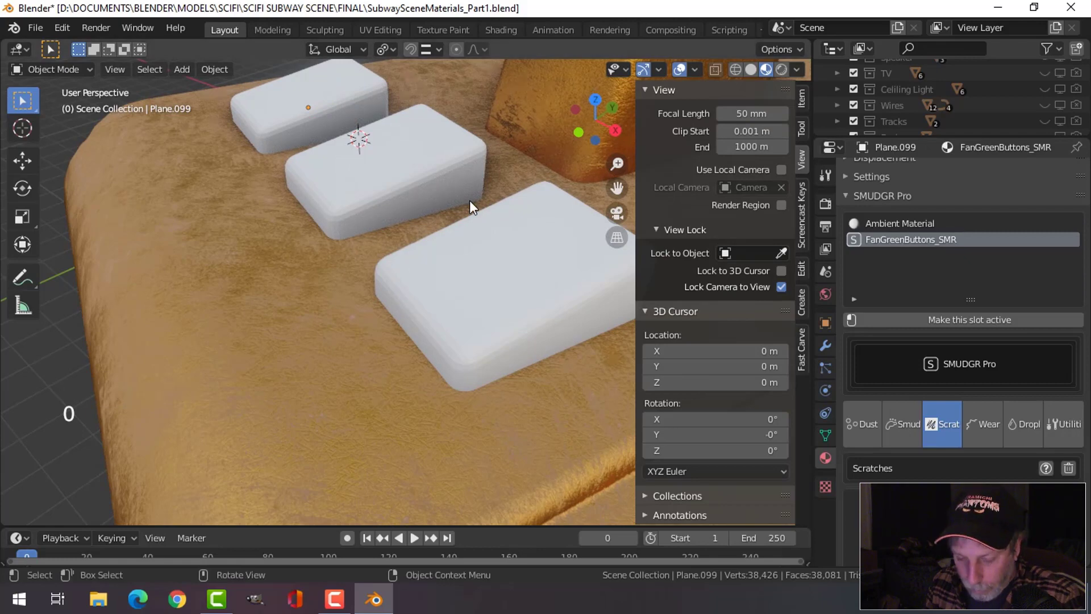
{"action": "key", "text": "n"}
Apply smooth shading to the fan buttons and check them up close.
{"action": "right_click", "coordinate": [470, 289]}
{"action": "left_click", "coordinate": [469, 288]}
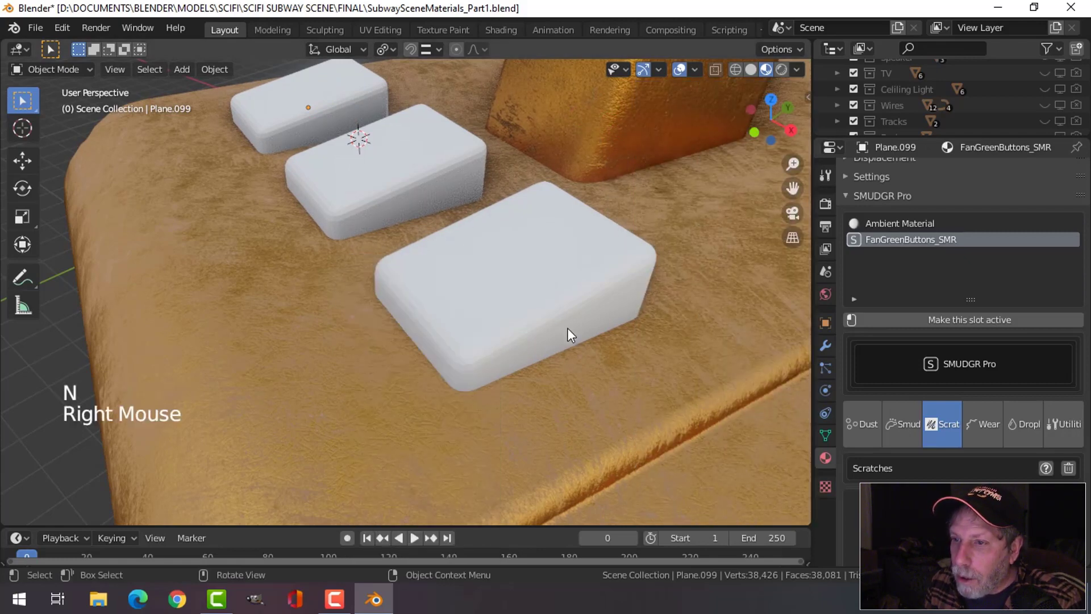
{"action": "left_click", "coordinate": [514, 311]}
{"action": "right_click", "coordinate": [512, 308]}
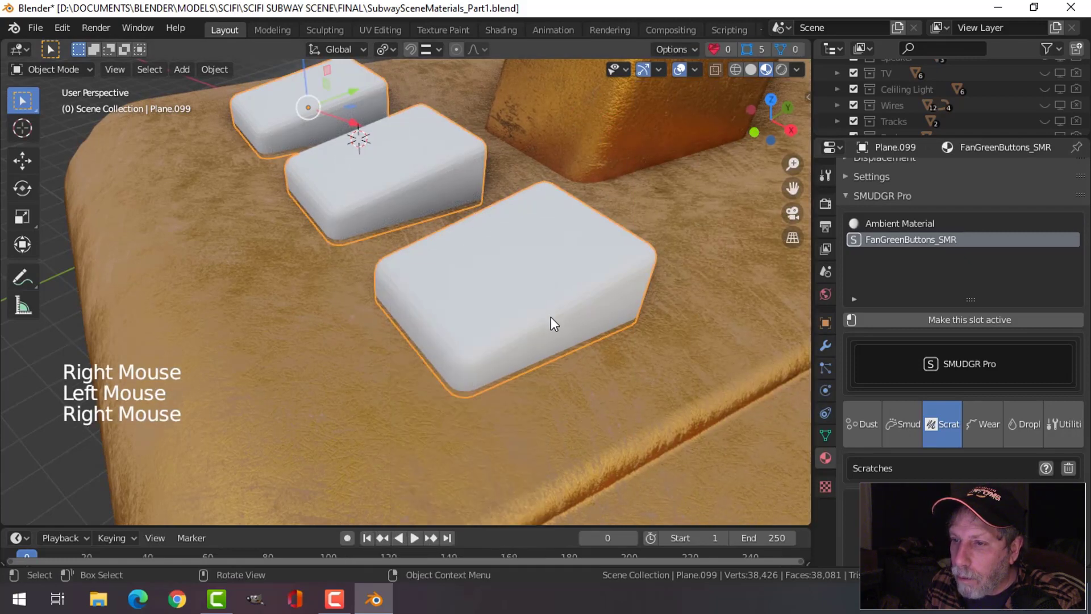
{"action": "scroll", "coordinate": [980, 452], "scroll_direction": "down", "scroll_amount": 3}
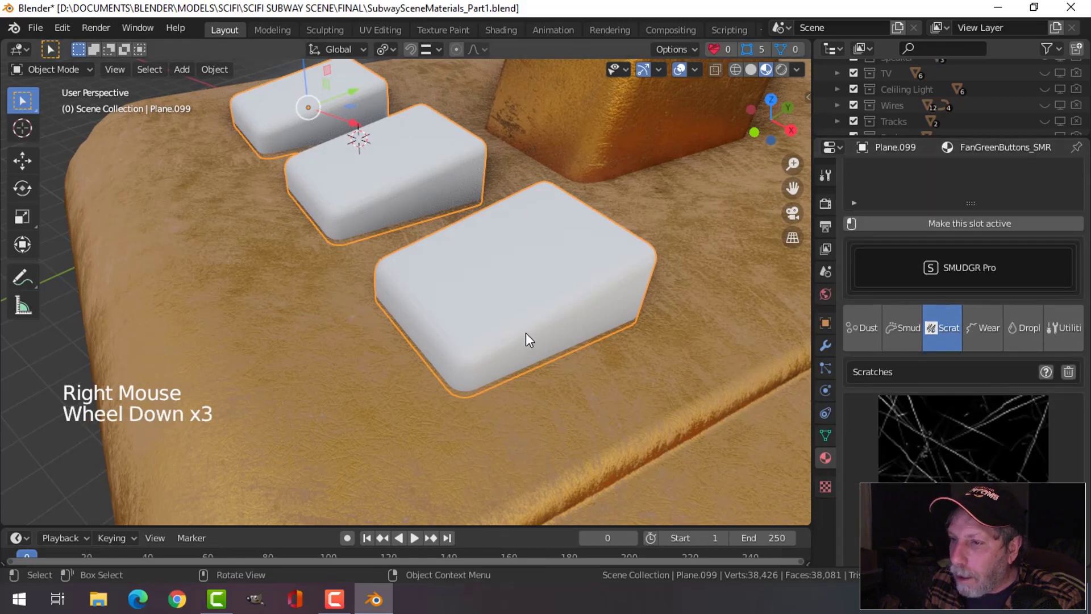
{"action": "scroll", "coordinate": [527, 332], "scroll_direction": "up", "scroll_amount": 3}
{"action": "scroll", "coordinate": [526, 331], "scroll_direction": "down", "scroll_amount": 2}
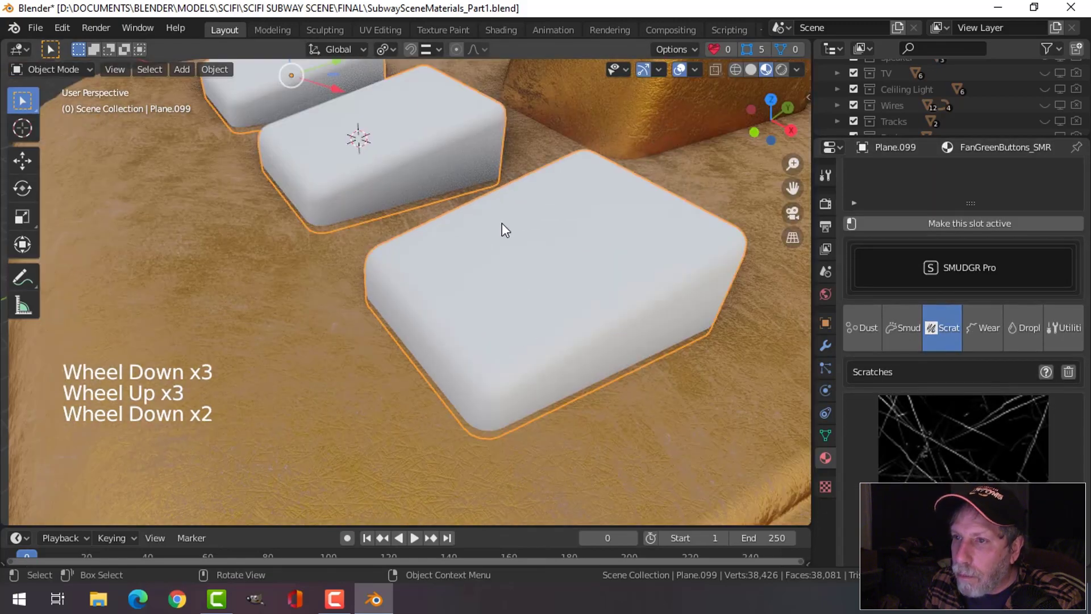
Expand the SMR_Catcher node of the green button material in the Shading workspace and set its Diffuse colour to yellow.
{"action": "left_click", "coordinate": [494, 30]}
{"action": "scroll", "coordinate": [336, 384], "scroll_direction": "down", "scroll_amount": 2}
{"action": "scroll", "coordinate": [340, 379], "scroll_direction": "up", "scroll_amount": 1}
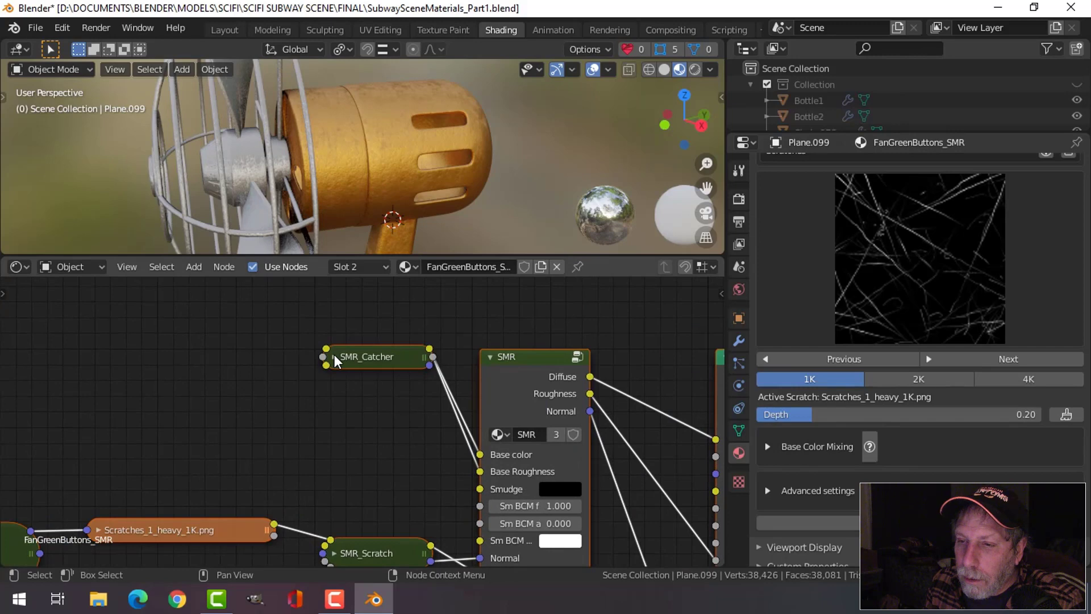
{"action": "left_click", "coordinate": [334, 356]}
{"action": "scroll", "coordinate": [350, 398], "scroll_direction": "up", "scroll_amount": 2}
{"action": "scroll", "coordinate": [369, 415], "scroll_direction": "down", "scroll_amount": 2}
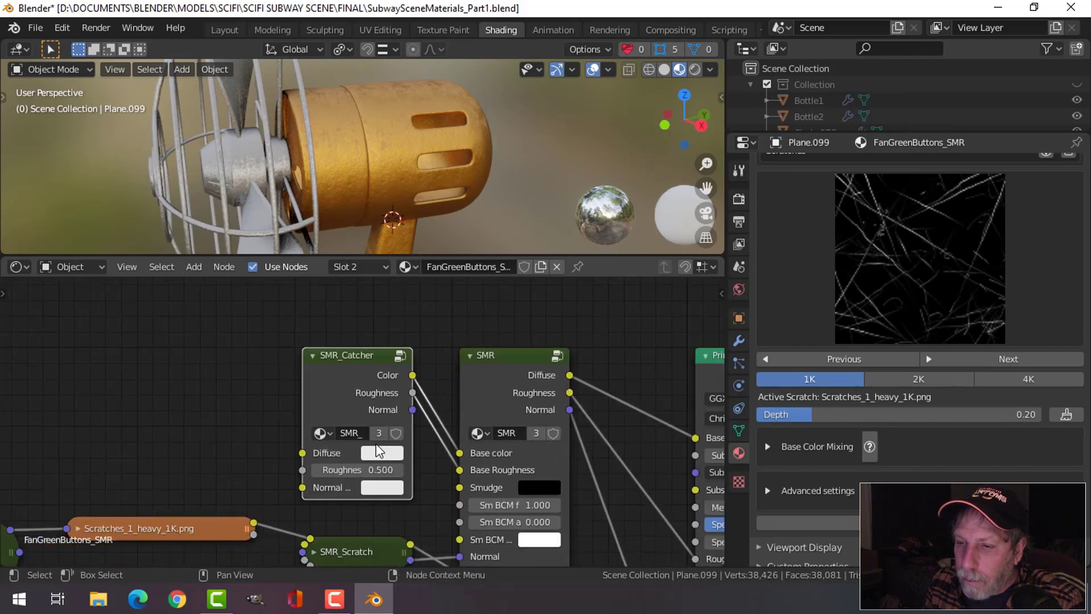
{"action": "left_click", "coordinate": [383, 453]}
{"action": "left_click_drag", "start_coordinate": [398, 291], "coordinate": [392, 302]}
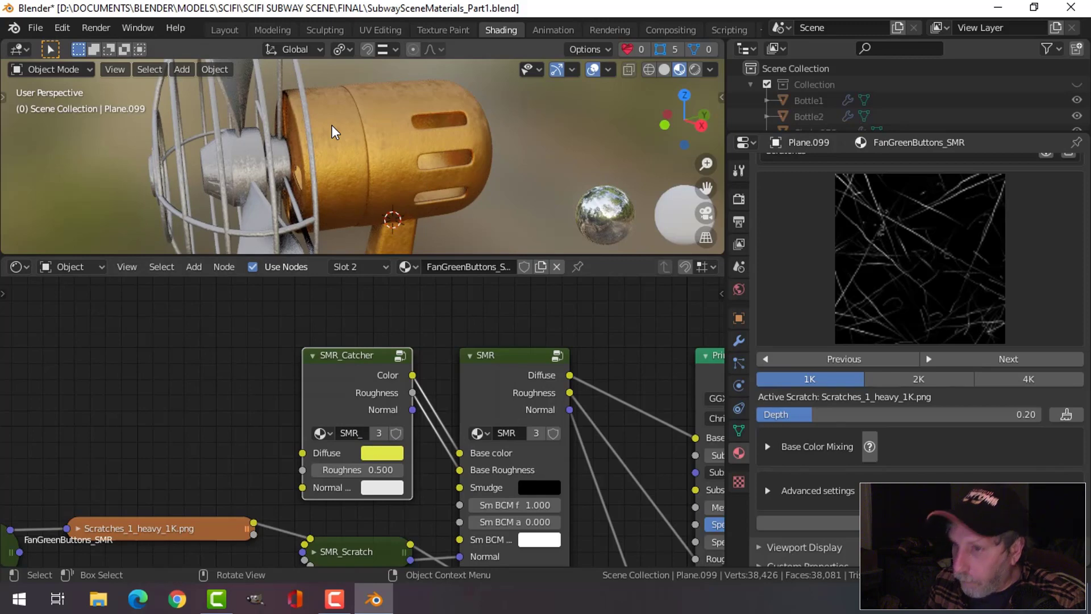
Frame the buttons in the view and set the SMR_Catcher Diffuse colour to a muted green with H 0.254, S 0.306, V 0.606.
{"action": "key", "text": "KP_Decimal"}
{"action": "scroll", "coordinate": [332, 125], "scroll_direction": "up", "scroll_amount": 1}
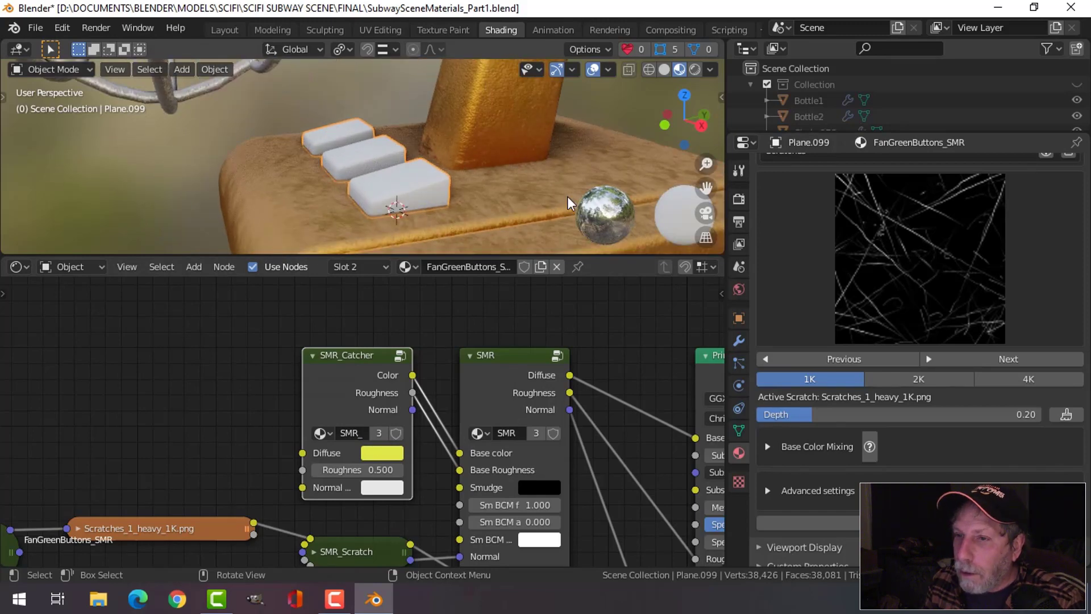
{"action": "left_click", "coordinate": [382, 453]}
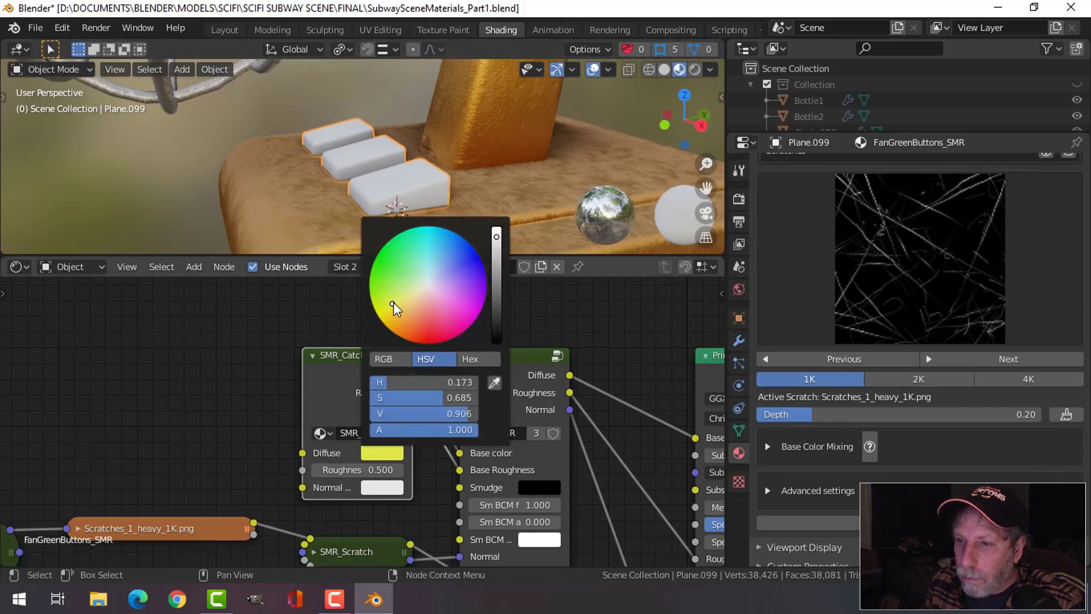
{"action": "left_click_drag", "start_coordinate": [503, 263], "coordinate": [496, 272]}
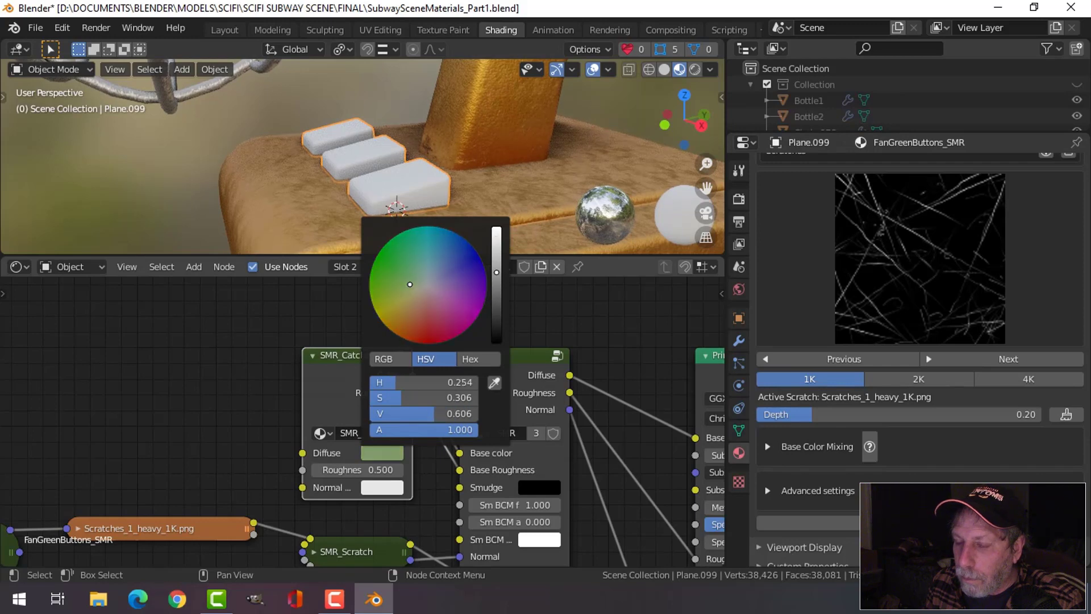
Assign the FanGreenButtons_SMR material to the button mesh in Edit Mode and return to Object Mode.
{"action": "key", "text": "Tab"}
{"action": "scroll", "coordinate": [840, 228], "scroll_direction": "up", "scroll_amount": 1}
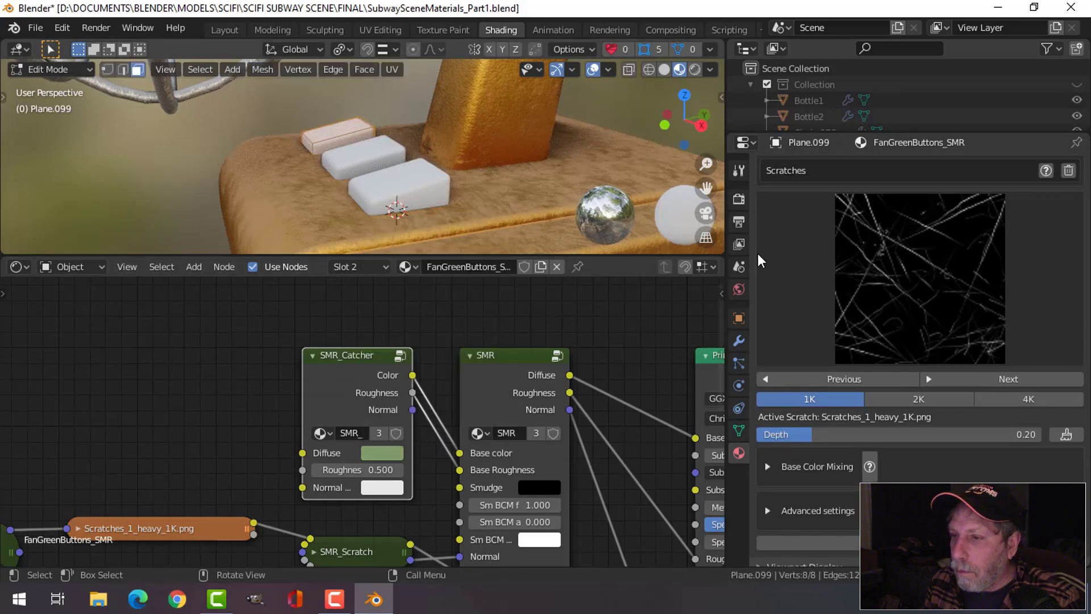
{"action": "scroll", "coordinate": [840, 228], "scroll_direction": "up", "scroll_amount": 10}
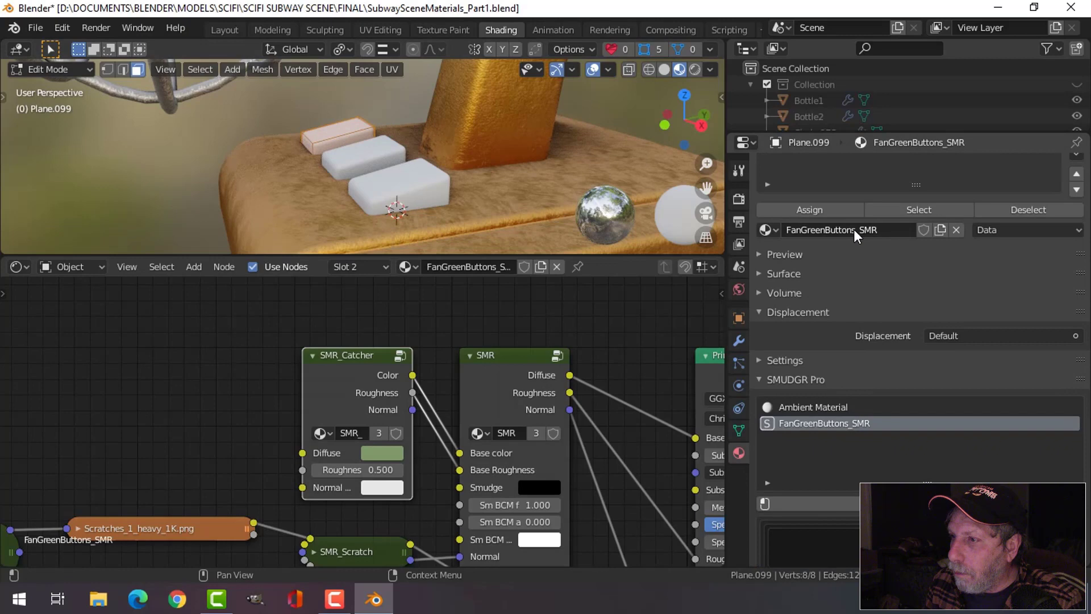
{"action": "left_click", "coordinate": [803, 256]}
{"action": "middle_click_drag", "start_coordinate": [409, 214], "coordinate": [499, 182]}
{"action": "scroll", "coordinate": [481, 208], "scroll_direction": "up", "scroll_amount": 2}
{"action": "key", "text": "Tab"}
Set the SMR_Catcher Roughness of the green button material to 0.2.
{"action": "left_click", "coordinate": [388, 469]}
{"action": "type", "text": "0."}
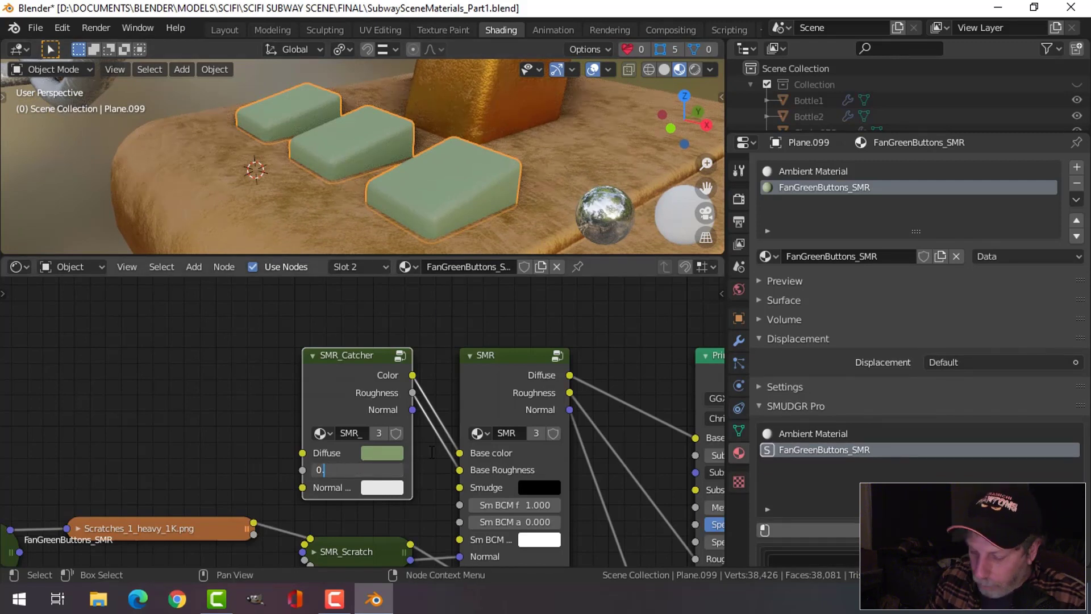
{"action": "type", "text": "2"}
{"action": "key", "text": "Return"}
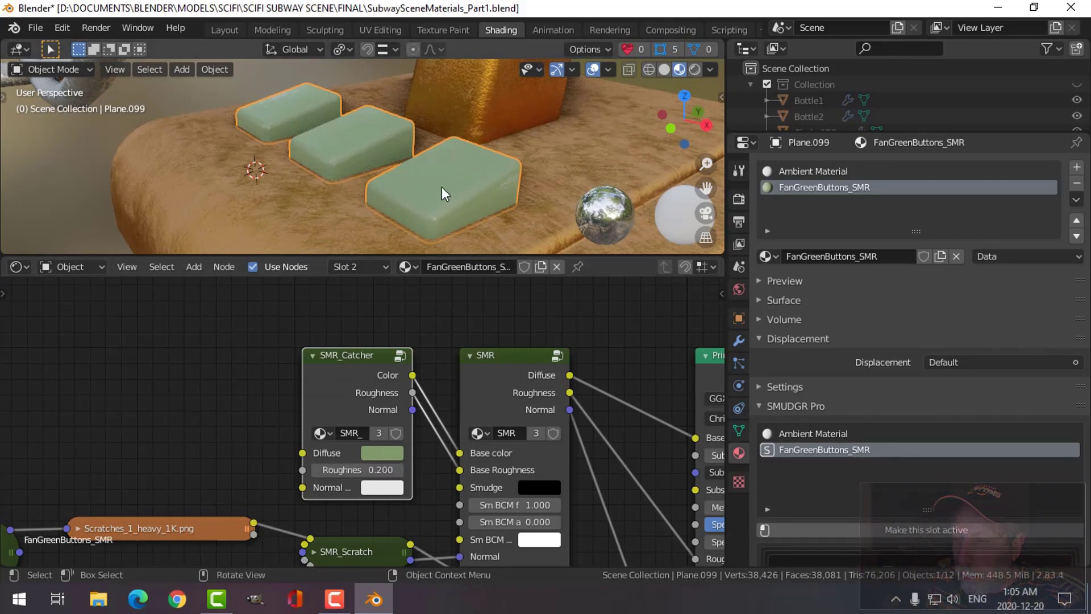
Add a SMUDGR dust layer to the green button material.
{"action": "scroll", "coordinate": [886, 472], "scroll_direction": "down", "scroll_amount": 10}
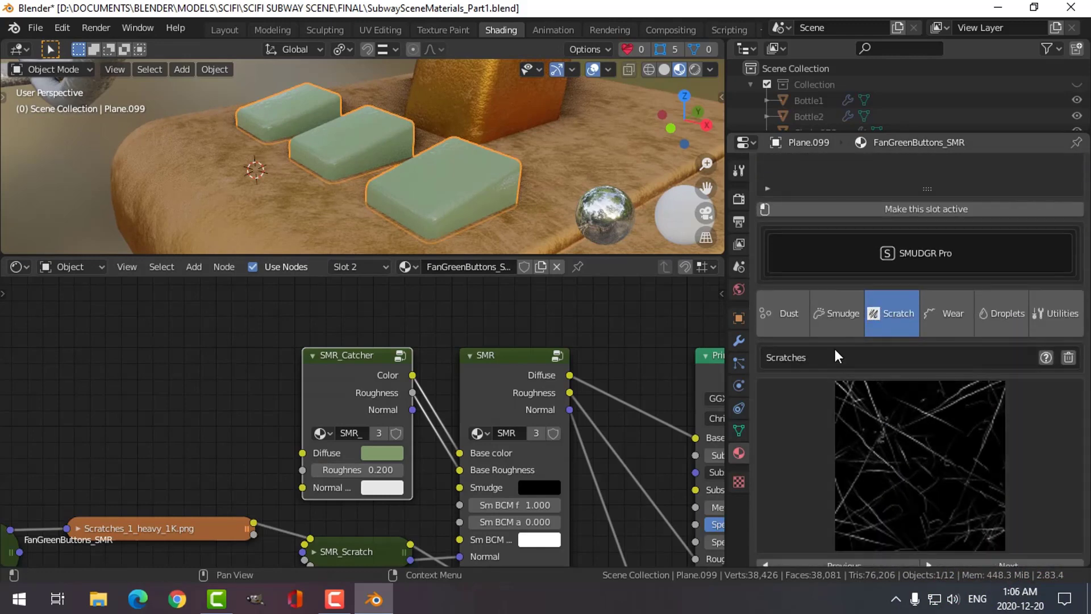
{"action": "left_click", "coordinate": [790, 313]}
{"action": "left_click", "coordinate": [923, 515]}
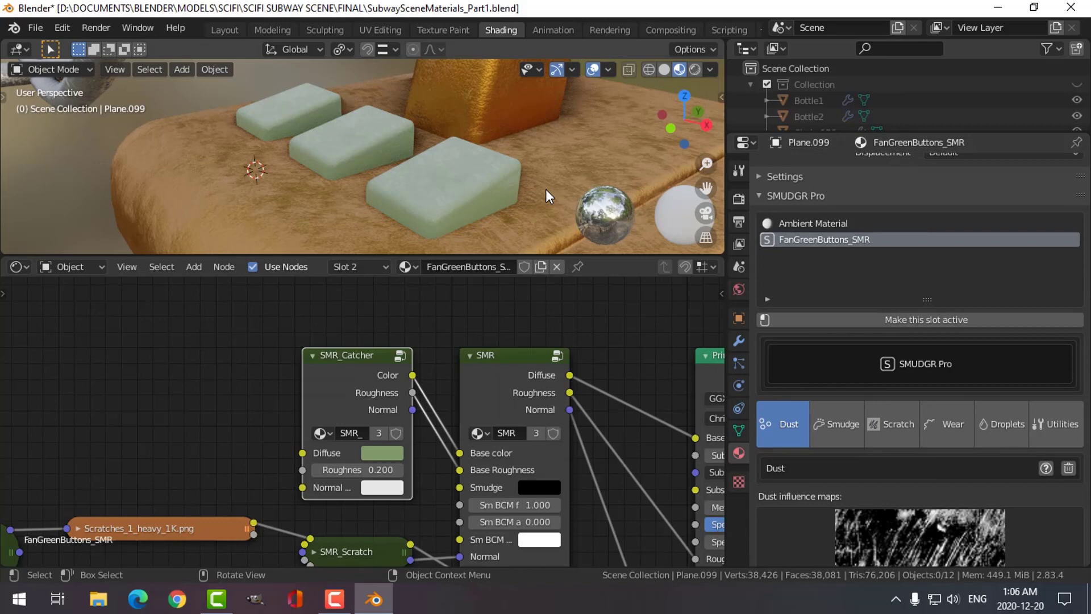
Set the button material's dust Multiplier to 3.0 and Side Dust to 0.4, and view the buttons from farther back.
{"action": "scroll", "coordinate": [947, 513], "scroll_direction": "down", "scroll_amount": 6}
{"action": "scroll", "coordinate": [948, 513], "scroll_direction": "down", "scroll_amount": 4}
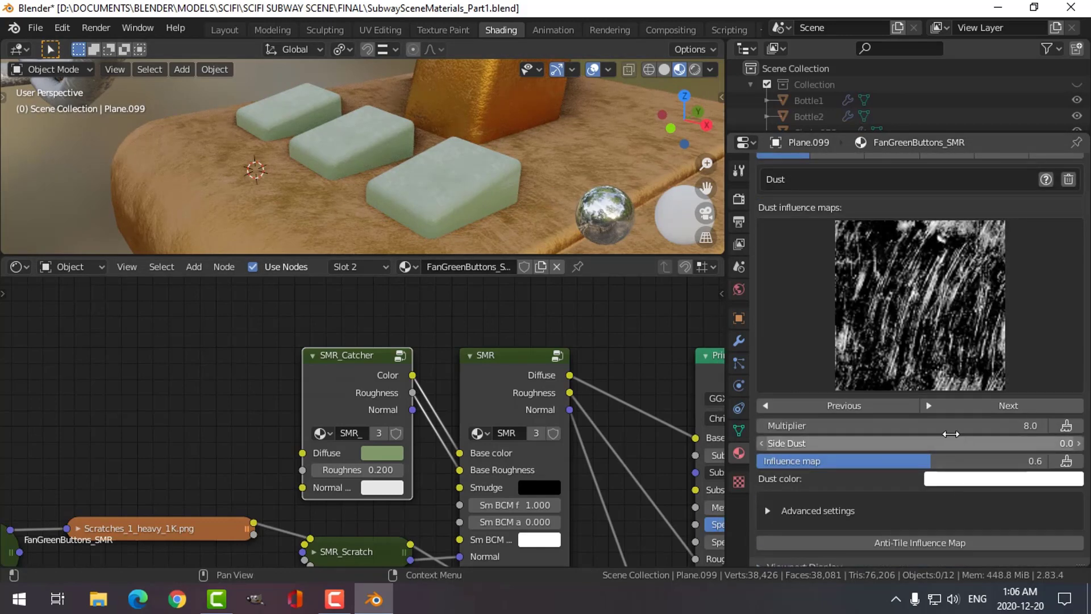
{"action": "left_click", "coordinate": [879, 427]}
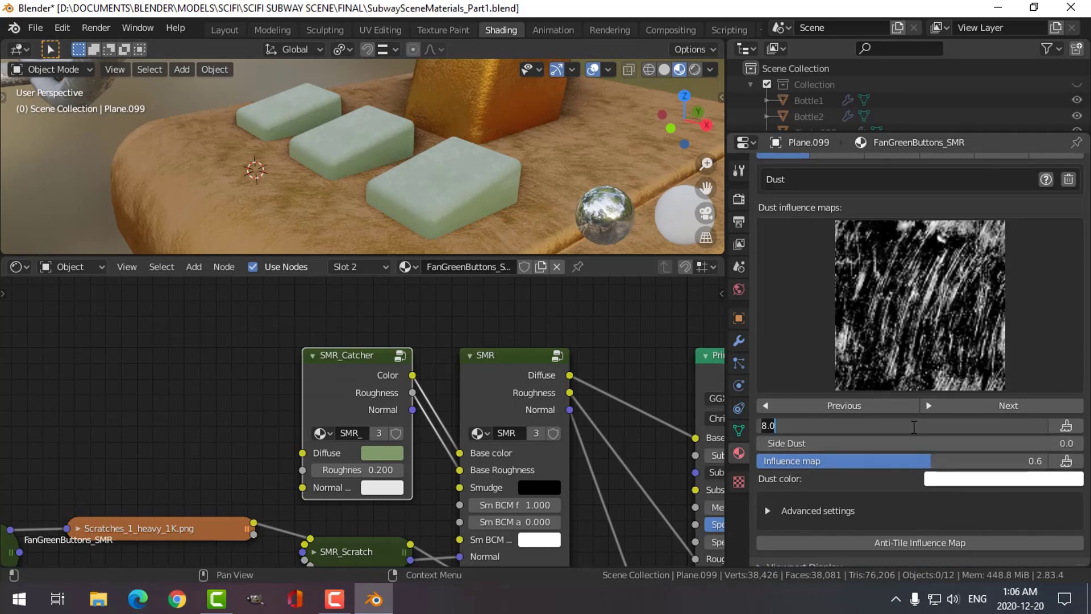
{"action": "key", "text": "Return"}
{"action": "left_click", "coordinate": [922, 443]}
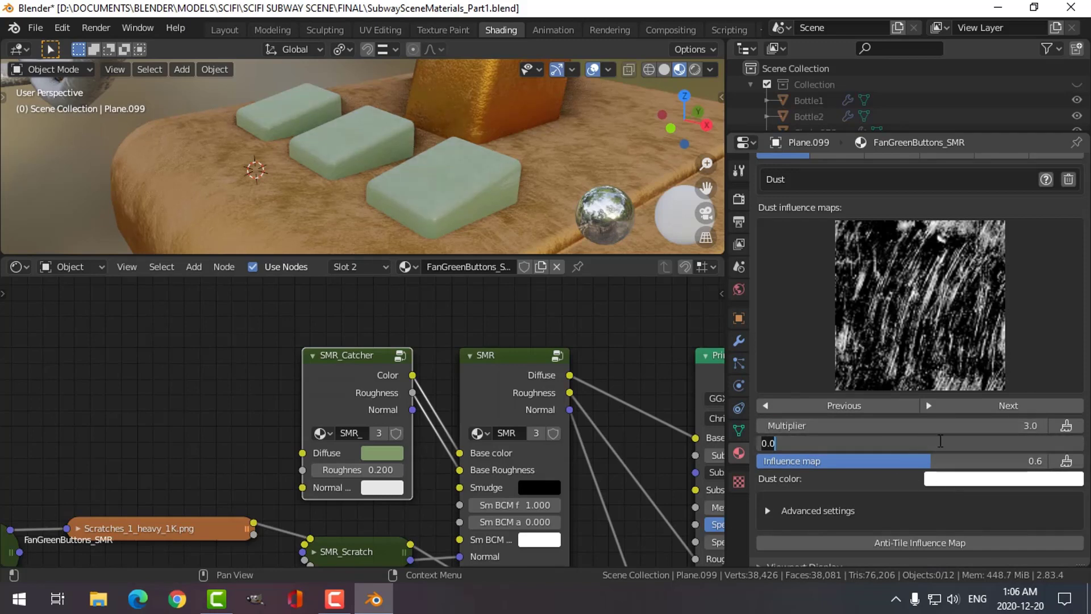
{"action": "type", "text": "0.4"}
{"action": "key", "text": "Return"}
{"action": "scroll", "coordinate": [484, 202], "scroll_direction": "down", "scroll_amount": 5}
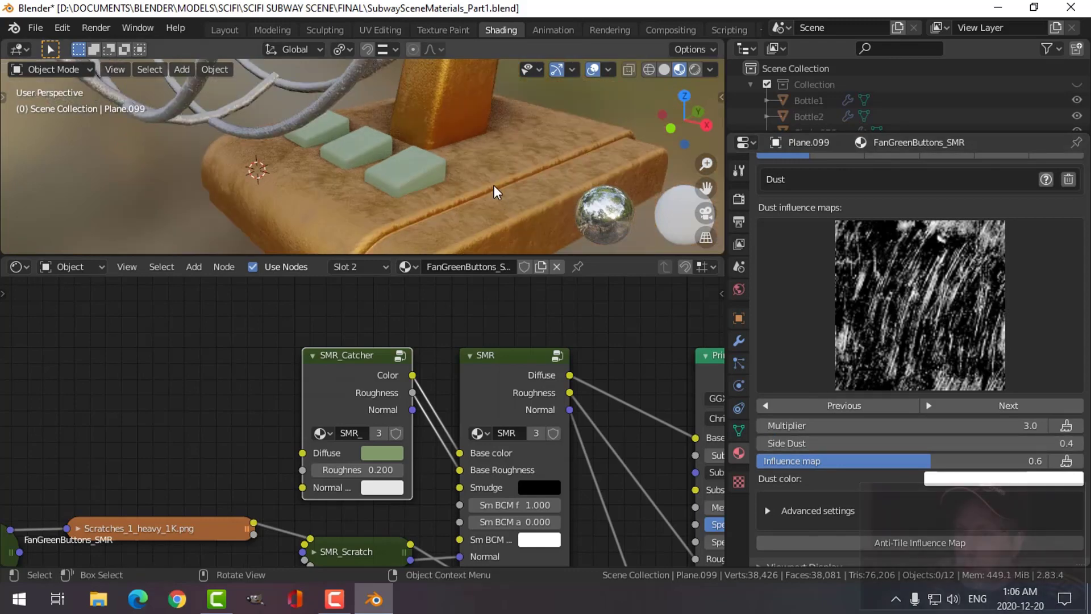
In Edit Mode on the fan base, select the trim faces along its side edge by growing an edge loop selection five times.
{"action": "left_click", "coordinate": [512, 201]}
{"action": "key", "text": "Tab"}
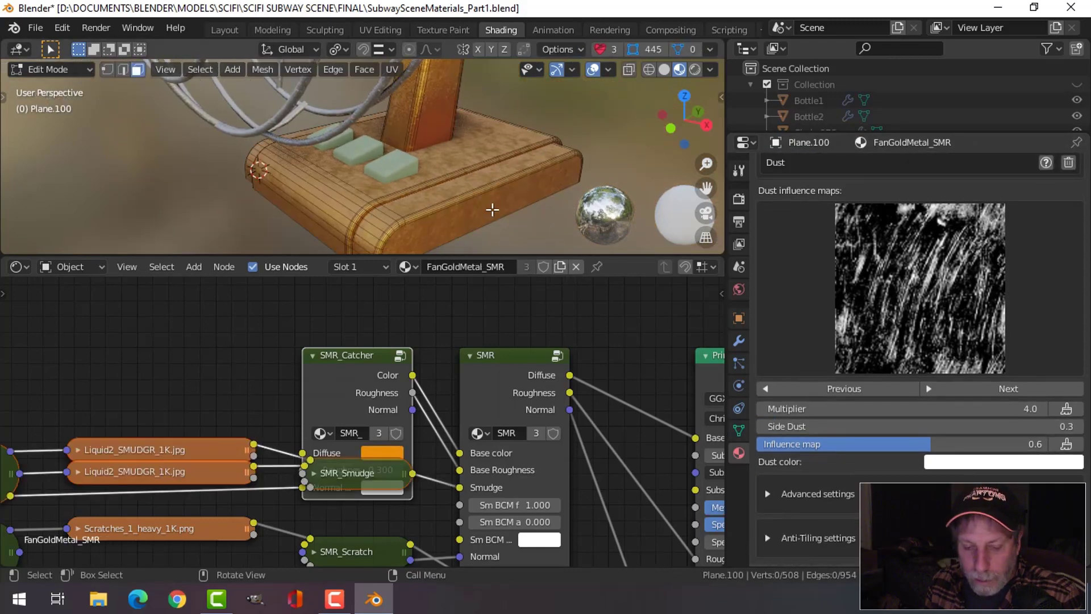
{"action": "middle_click_drag", "start_coordinate": [486, 209], "coordinate": [312, 229]}
{"action": "left_click", "coordinate": [312, 228], "text": "alt"}
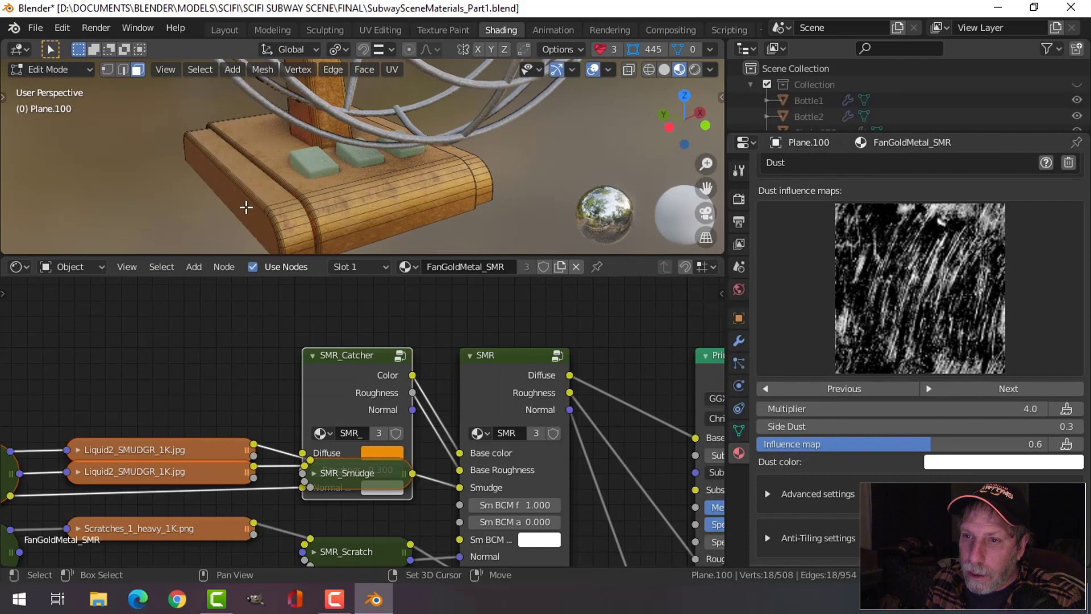
{"action": "key", "text": "ctrl+KP_Add"}
{"action": "key", "text": "ctrl+KP_Add"}
{"action": "key", "text": "ctrl+KP_Add"}
{"action": "key", "text": "ctrl+KP_Add"}
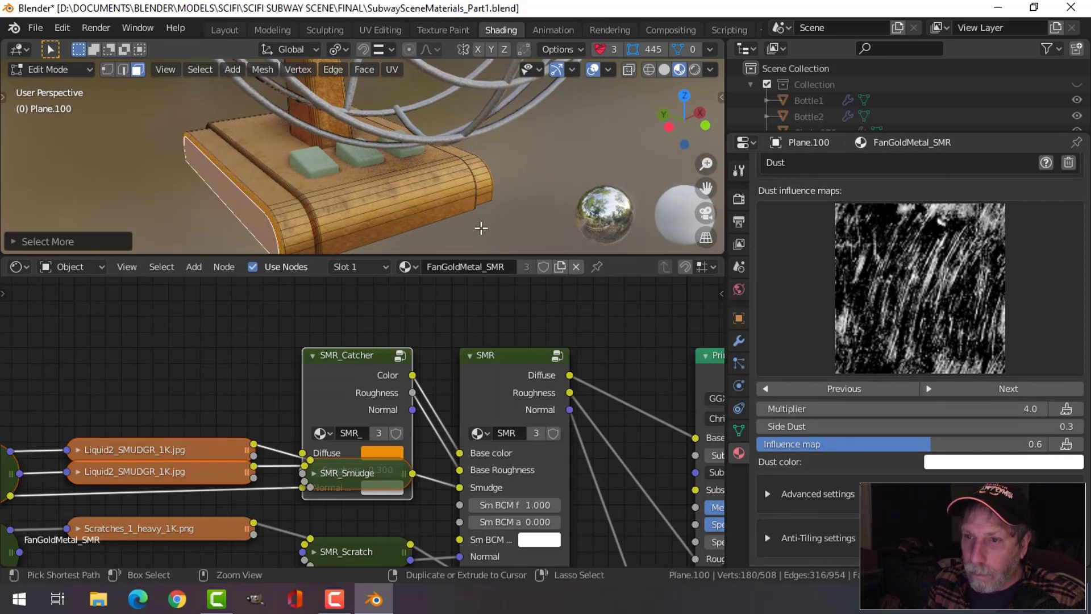
{"action": "key", "text": "ctrl+KP_Add"}
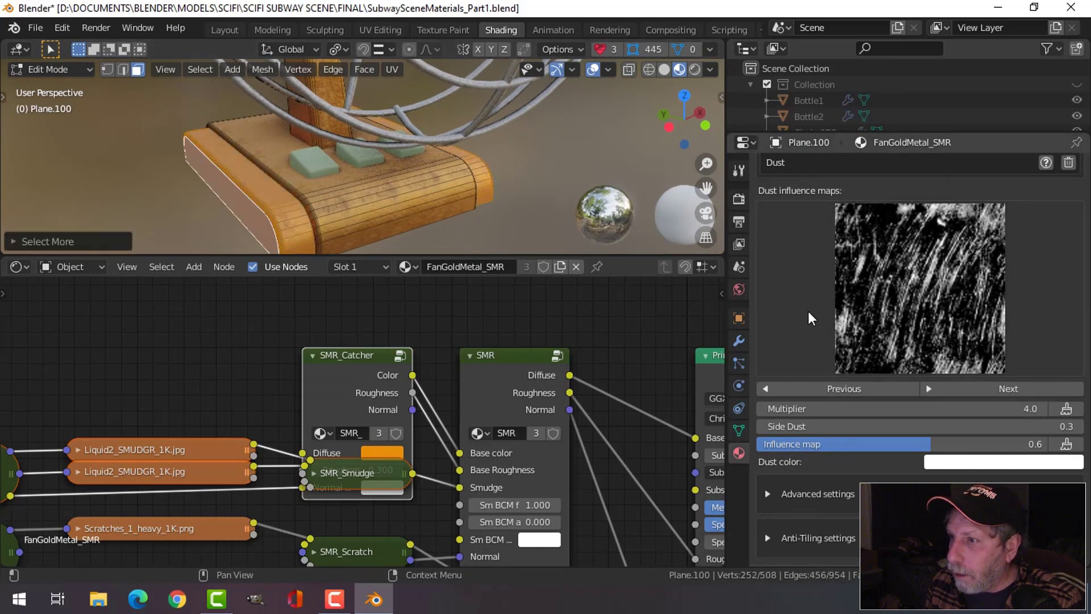
Add a second material slot with FanGreenButtons_SMR, assign it to the selected base trim faces and return to Object Mode.
{"action": "scroll", "coordinate": [808, 312], "scroll_direction": "up", "scroll_amount": 5}
{"action": "scroll", "coordinate": [808, 311], "scroll_direction": "up", "scroll_amount": 10}
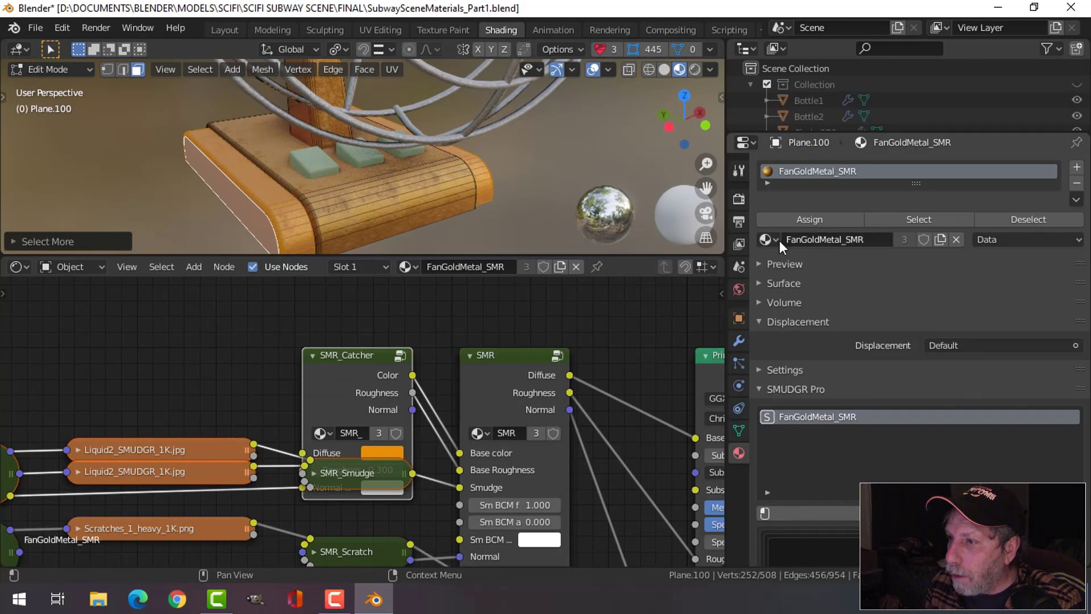
{"action": "left_click", "coordinate": [1076, 171]}
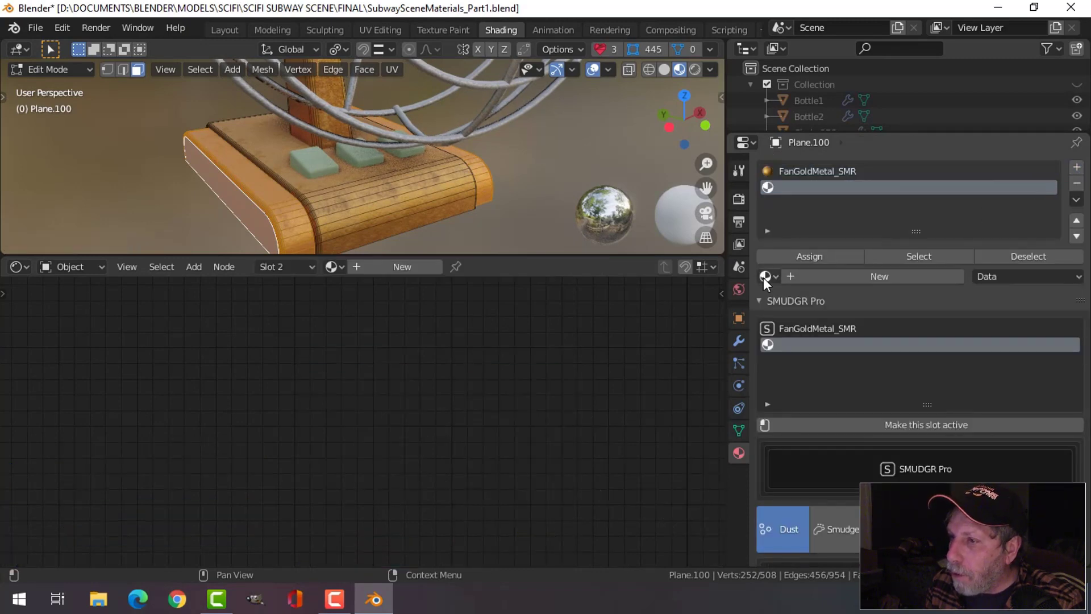
{"action": "left_click", "coordinate": [766, 276]}
{"action": "left_click", "coordinate": [815, 330]}
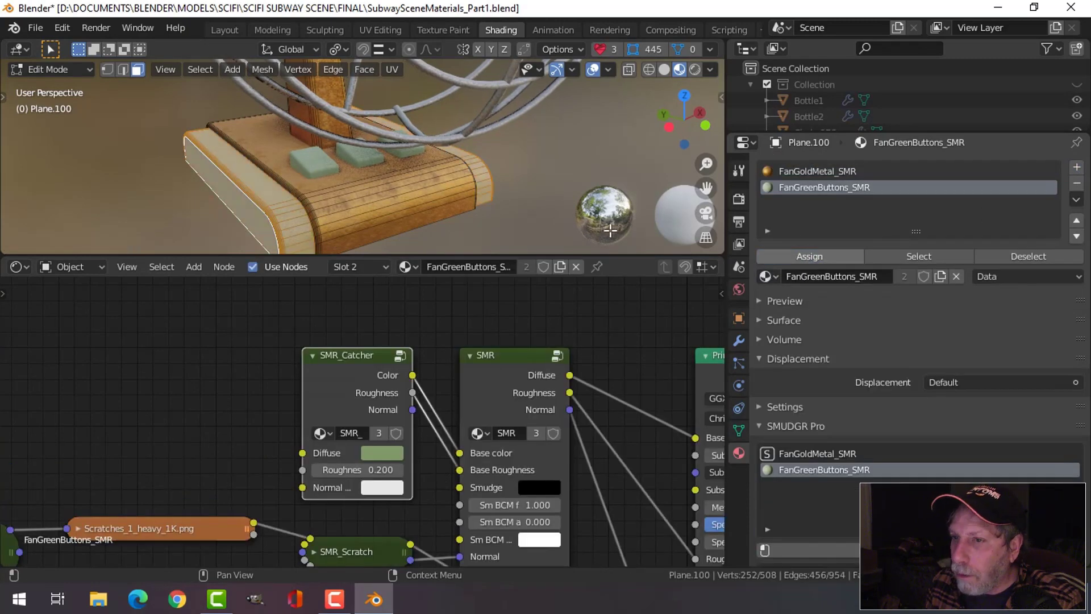
{"action": "middle_click_drag", "start_coordinate": [575, 185], "coordinate": [436, 184]}
{"action": "key", "text": "Tab"}
{"action": "scroll", "coordinate": [475, 200], "scroll_direction": "down", "scroll_amount": 4}
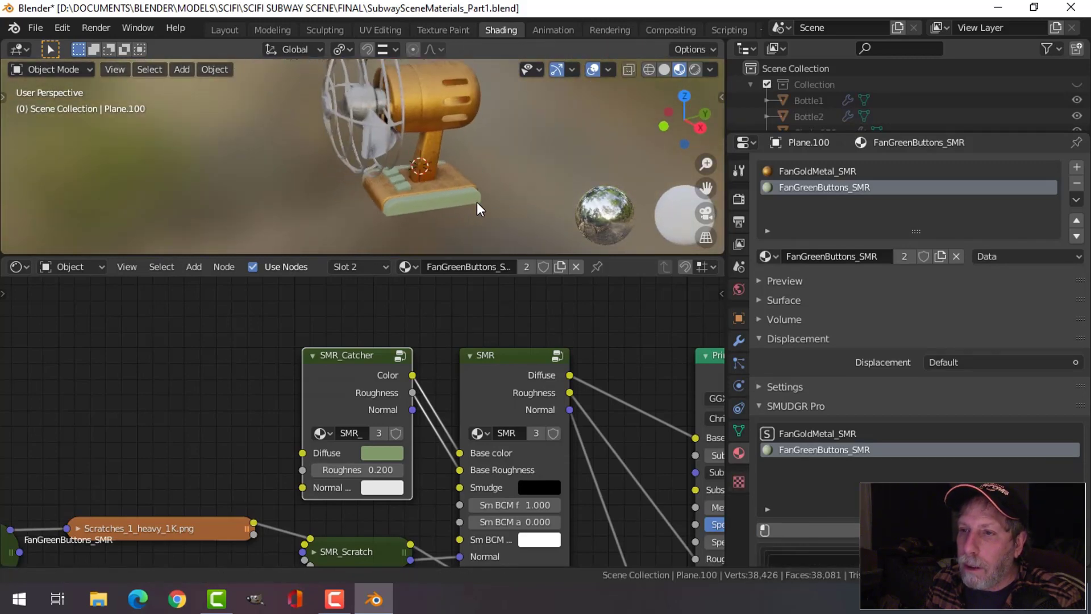
Review the rendered image of the fan and save the file, leaving the camera view.
{"action": "key", "text": "F11"}
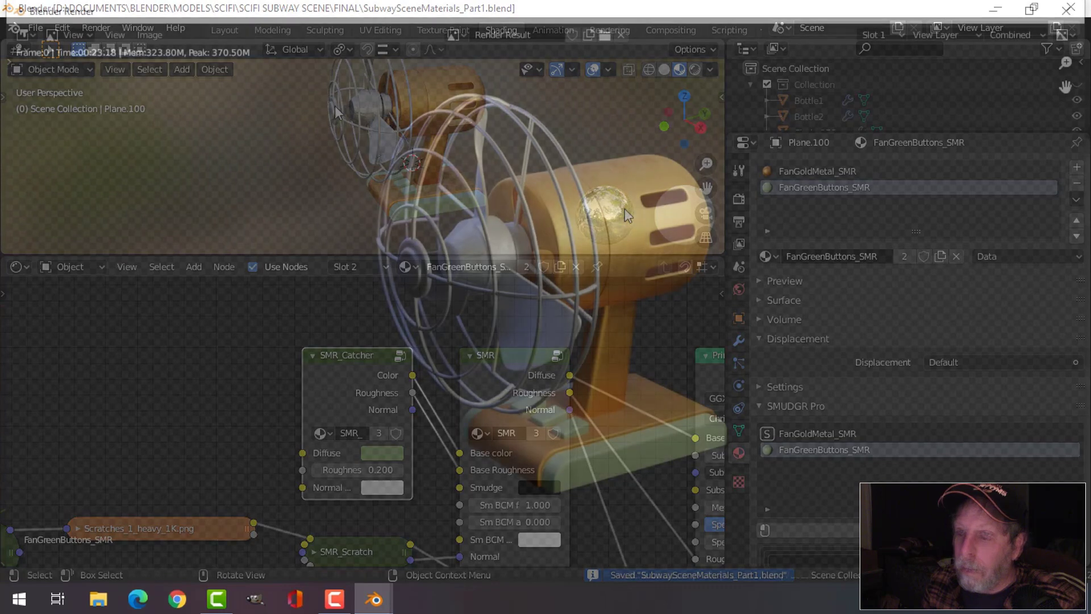
{"action": "key", "text": "Escape"}
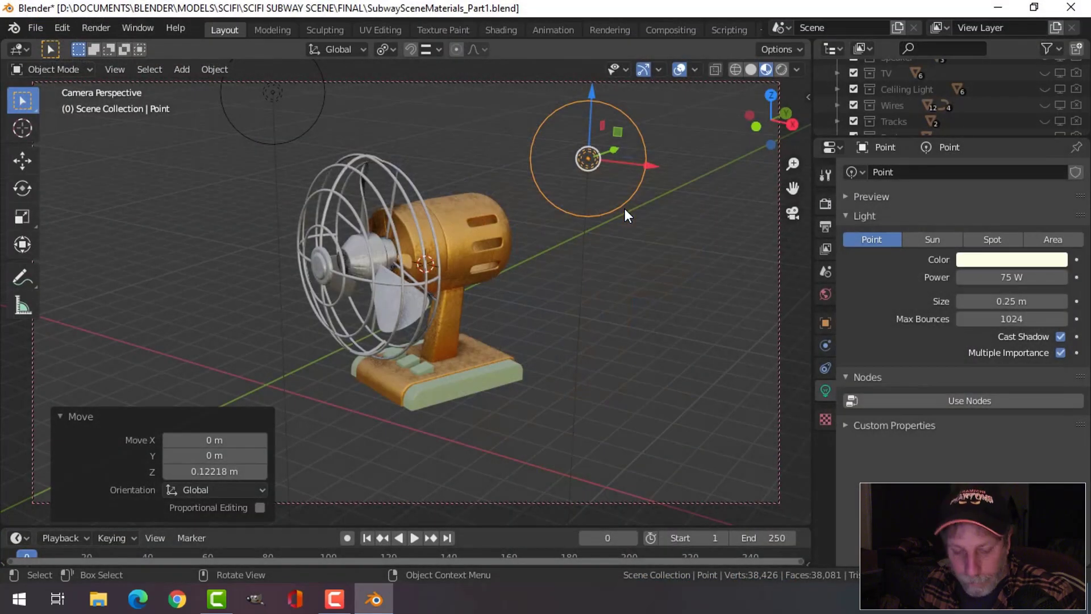
{"action": "key", "text": "ctrl+s"}
{"action": "key", "text": "KP_0"}
{"action": "key", "text": "alt+a"}
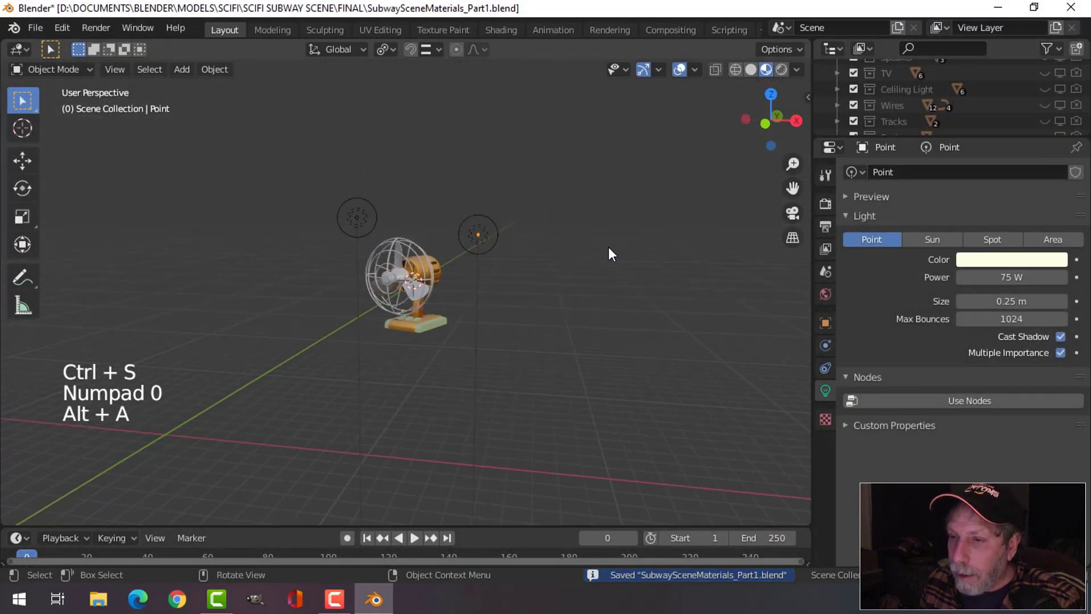
Enlarge the Outliner and enable the Desk collection in the viewport and in renders.
{"action": "middle_click", "coordinate": [609, 250]}
{"action": "left_click_drag", "start_coordinate": [969, 139], "coordinate": [969, 322]}
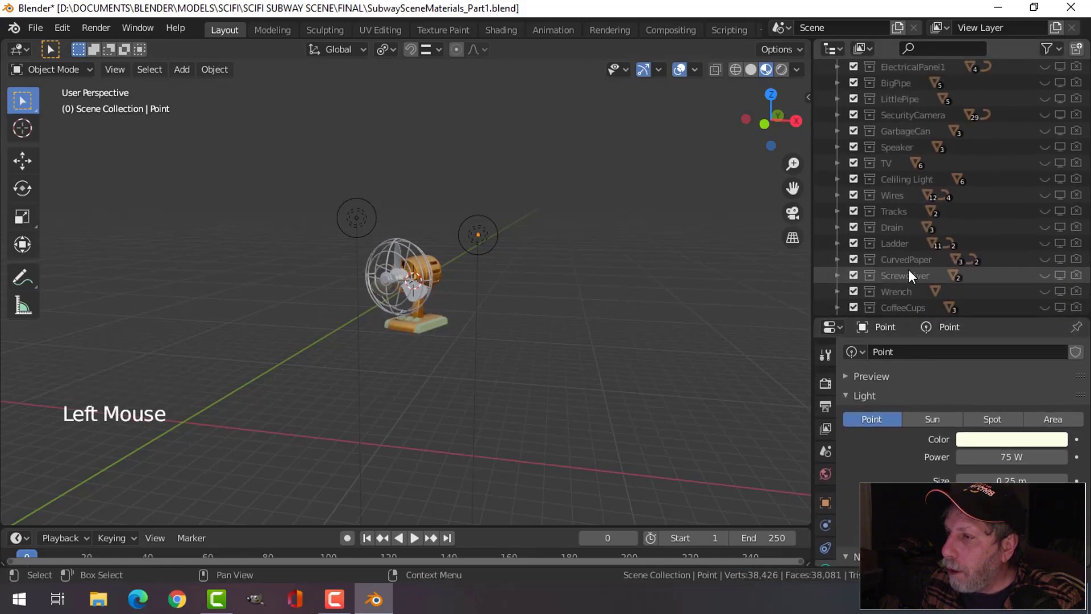
{"action": "scroll", "coordinate": [917, 254], "scroll_direction": "down", "scroll_amount": 4}
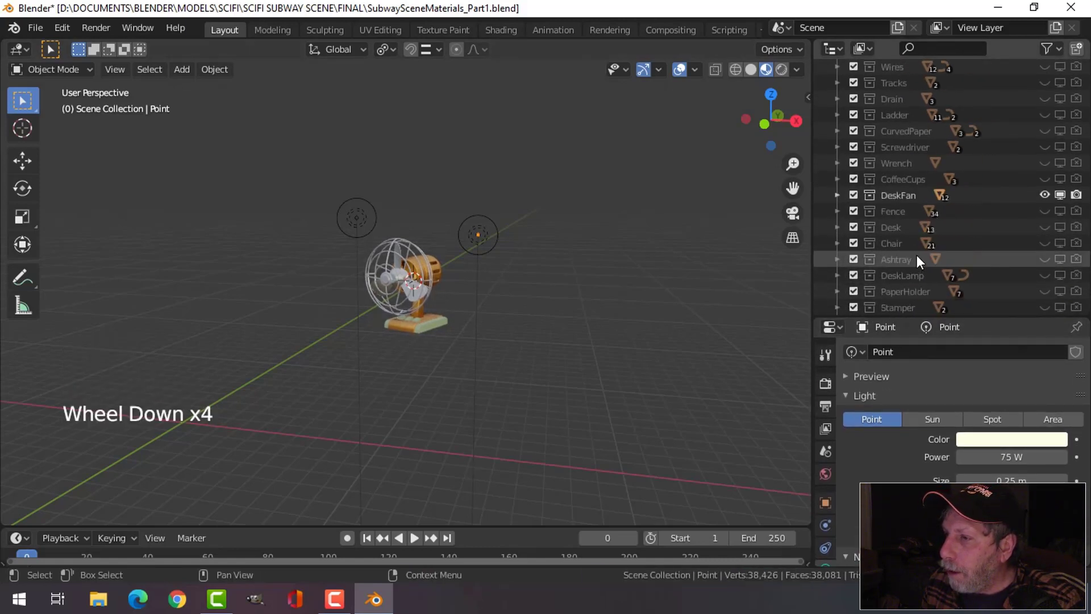
{"action": "left_click", "coordinate": [1049, 227], "text": "shift"}
{"action": "left_click", "coordinate": [1060, 226], "text": "shift"}
{"action": "left_click", "coordinate": [1076, 226], "text": "shift"}
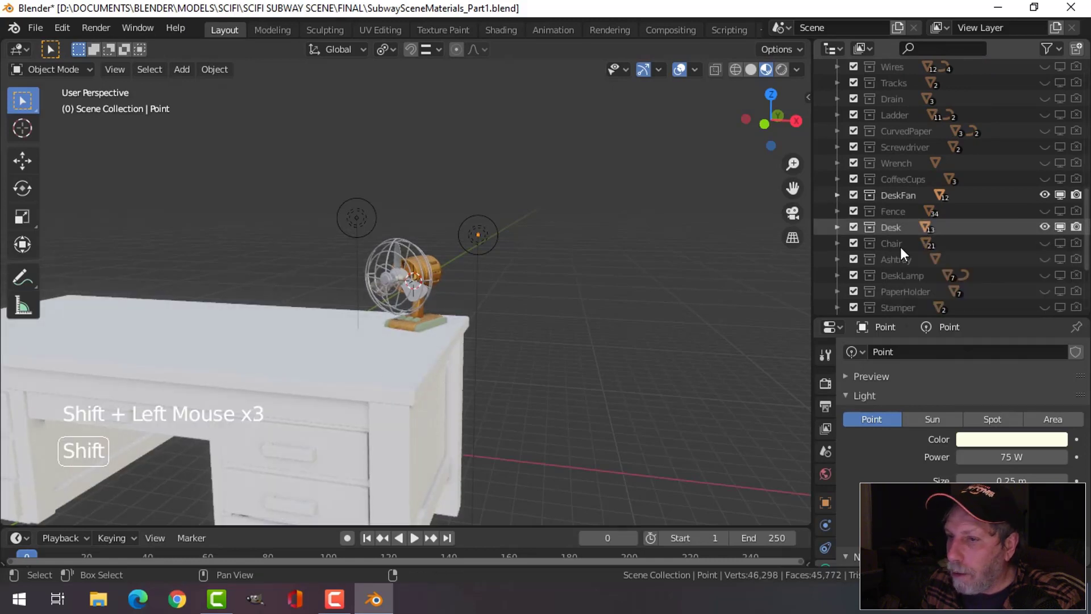
Unwrap all faces of the desk meshes with Smart UV Project using an Island Margin of 0.02, and return to Object Mode.
{"action": "middle_click_drag", "start_coordinate": [577, 302], "coordinate": [646, 299], "text": "shift"}
{"action": "scroll", "coordinate": [649, 319], "scroll_direction": "up", "scroll_amount": 1}
{"action": "left_click", "coordinate": [465, 310]}
{"action": "scroll", "coordinate": [652, 326], "scroll_direction": "down", "scroll_amount": 2}
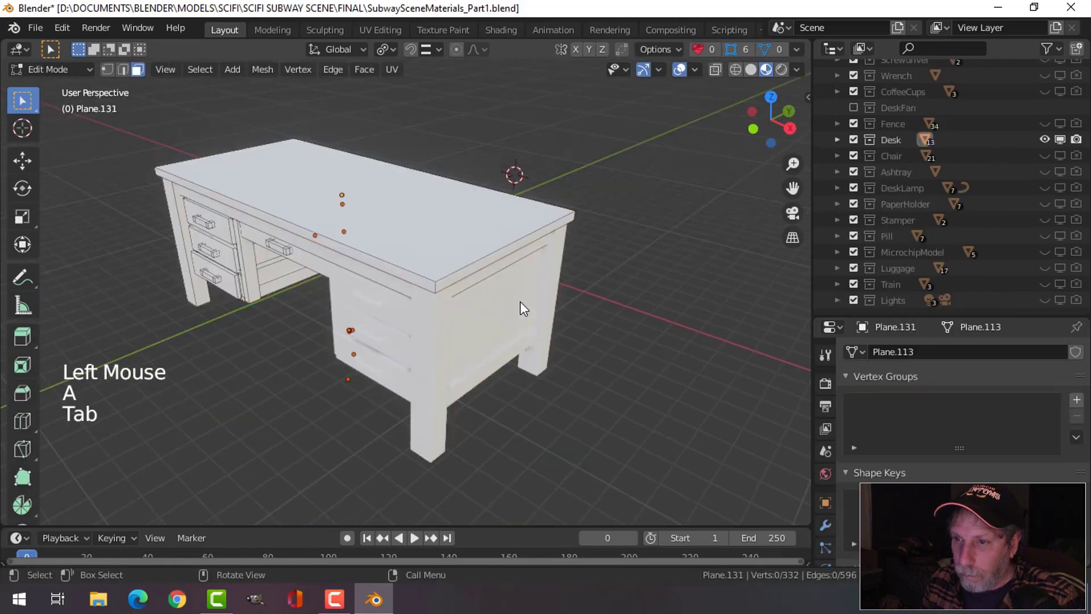
{"action": "key", "text": "a"}
{"action": "key", "text": "u"}
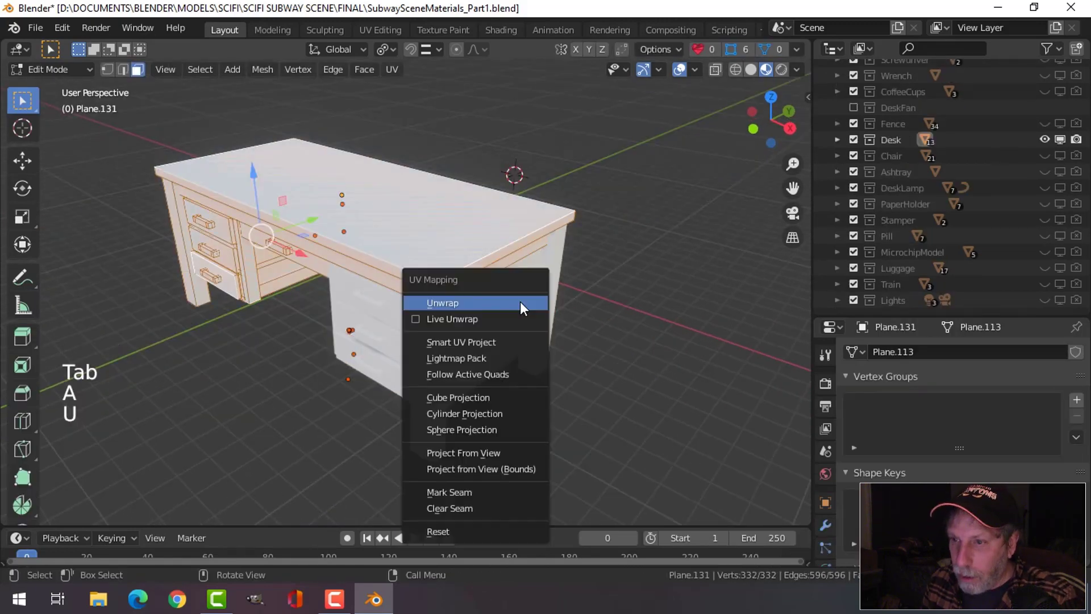
{"action": "left_click", "coordinate": [500, 343]}
{"action": "left_click", "coordinate": [565, 392]}
{"action": "type", "text": "0.0"}
{"action": "key", "text": "Return"}
{"action": "left_click", "coordinate": [566, 472]}
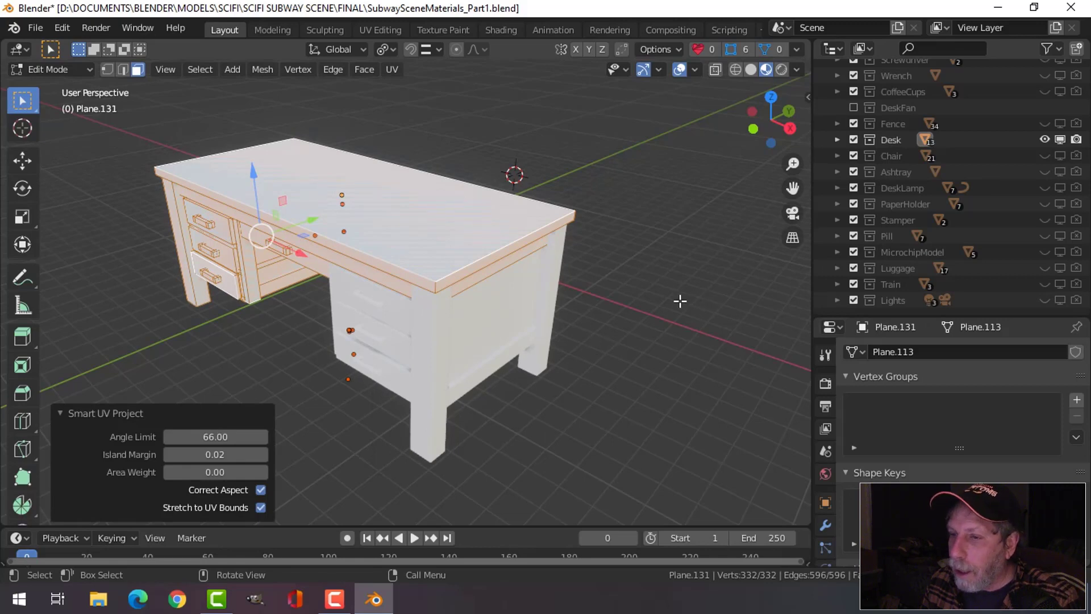
{"action": "key", "text": "Tab"}
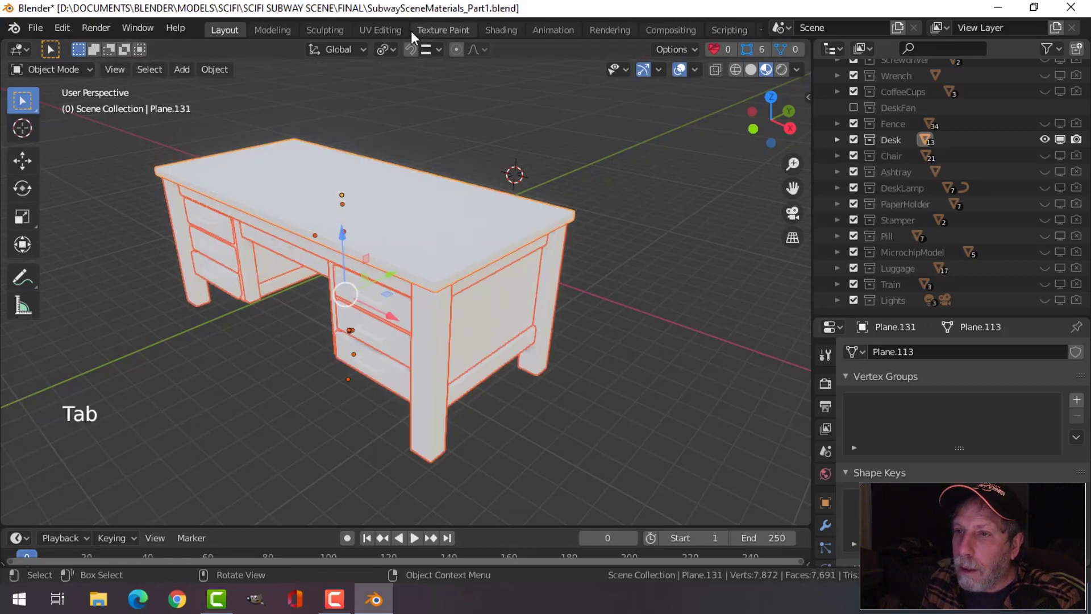
Open the UV Editing workspace, frame the desk in its viewport and display it in Material Preview shading.
{"action": "left_click", "coordinate": [375, 28]}
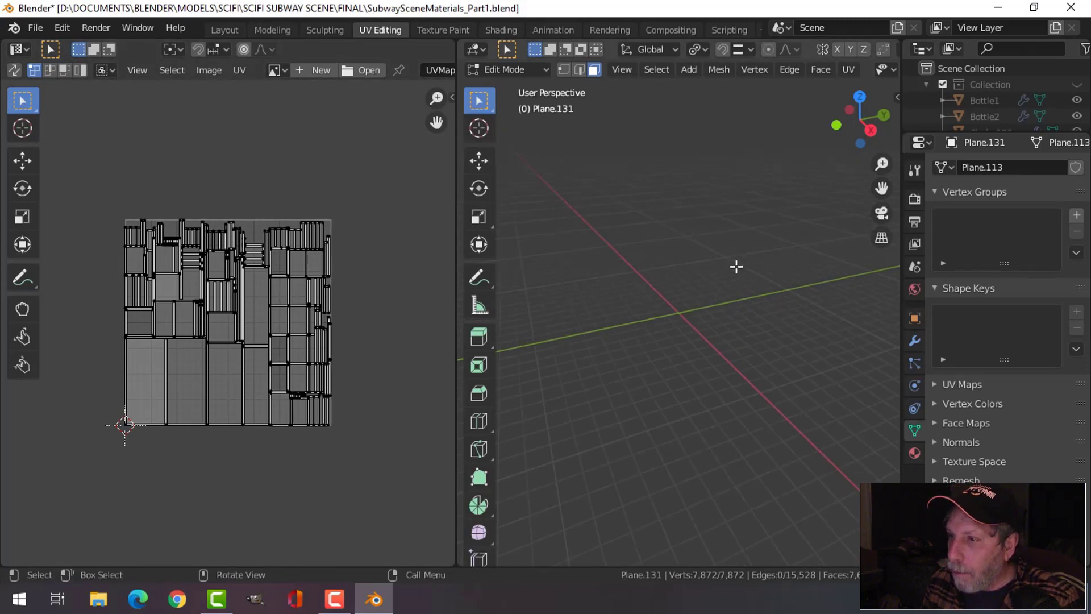
{"action": "key", "text": "KP_Decimal"}
{"action": "scroll", "coordinate": [636, 292], "scroll_direction": "up", "scroll_amount": 4}
{"action": "scroll", "coordinate": [636, 292], "scroll_direction": "down", "scroll_amount": 4}
{"action": "middle_click_drag", "start_coordinate": [636, 292], "coordinate": [716, 284]}
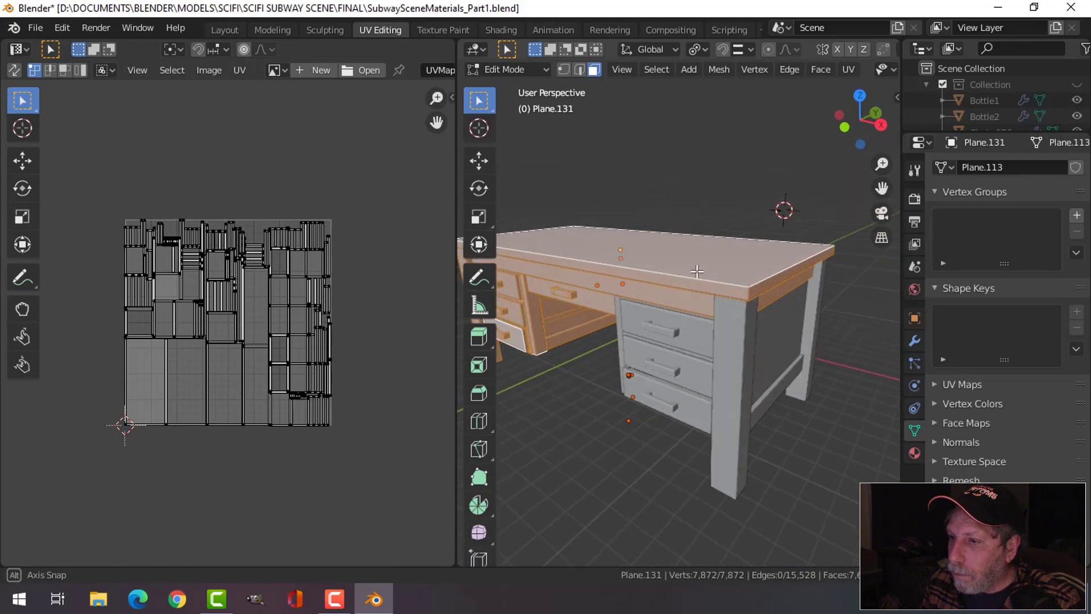
{"action": "scroll", "coordinate": [848, 71], "scroll_direction": "down", "scroll_amount": 5}
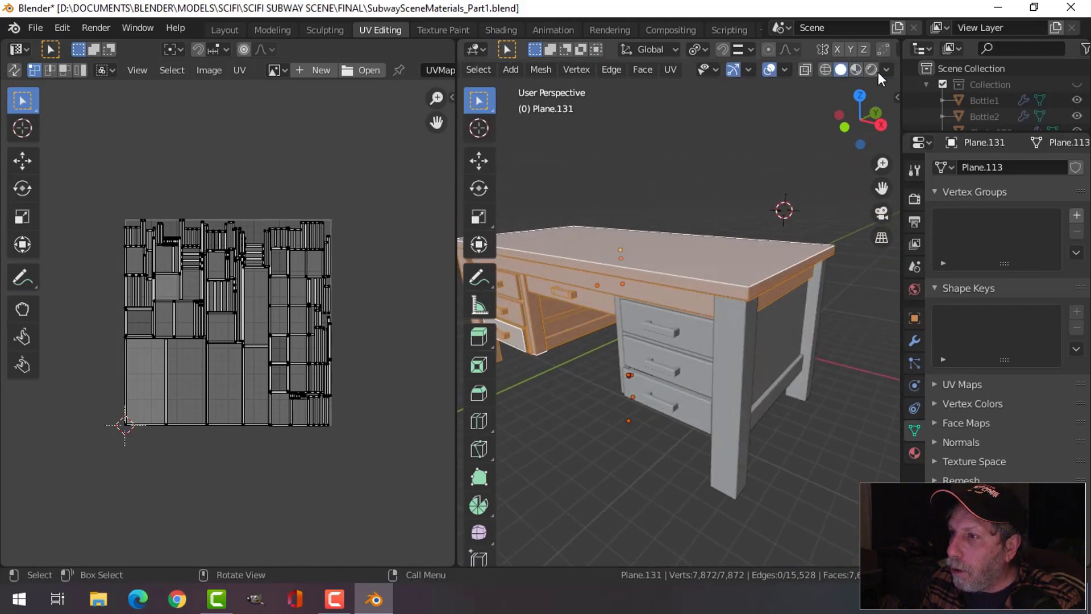
{"action": "left_click", "coordinate": [856, 69]}
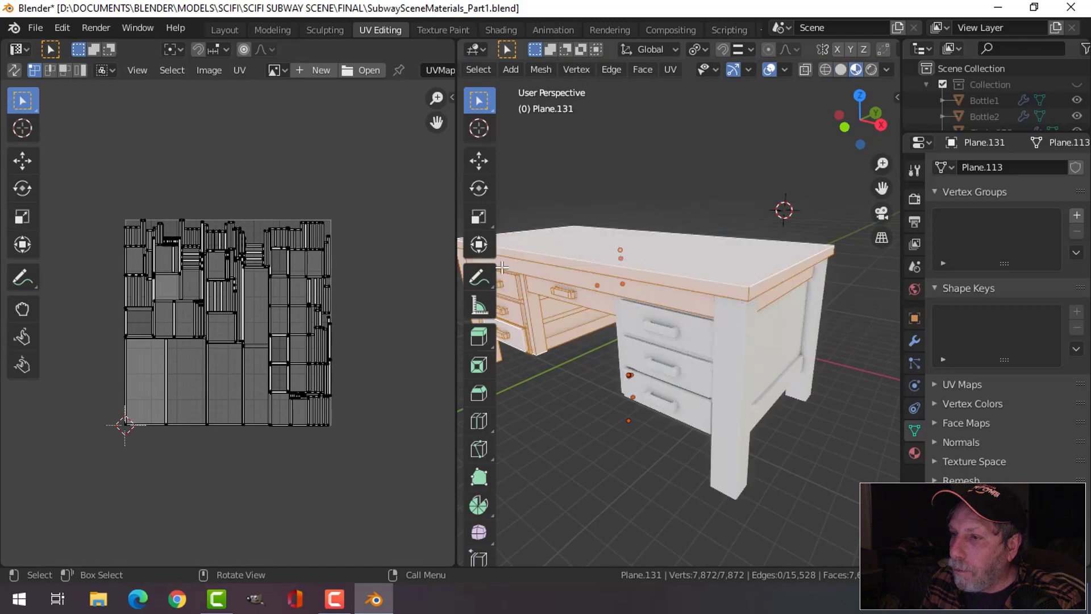
Load the wood image abstract-antique-background-172276.jpg from the WOOD textures folder behind the desk's UV layout.
{"action": "left_click", "coordinate": [367, 70]}
{"action": "left_click", "coordinate": [182, 479]}
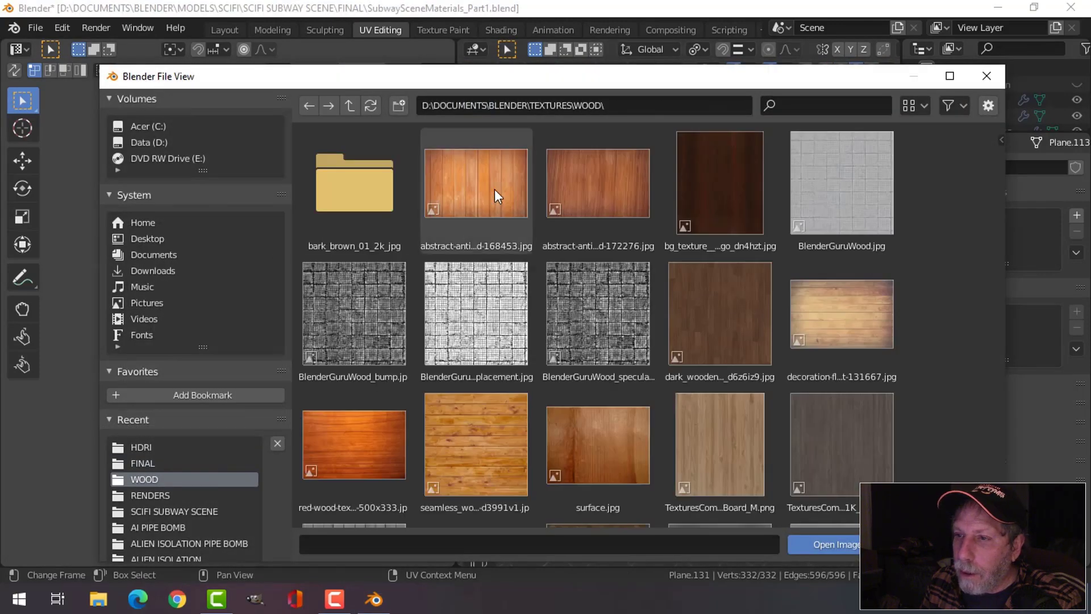
{"action": "left_click", "coordinate": [602, 214]}
{"action": "left_click", "coordinate": [801, 547]}
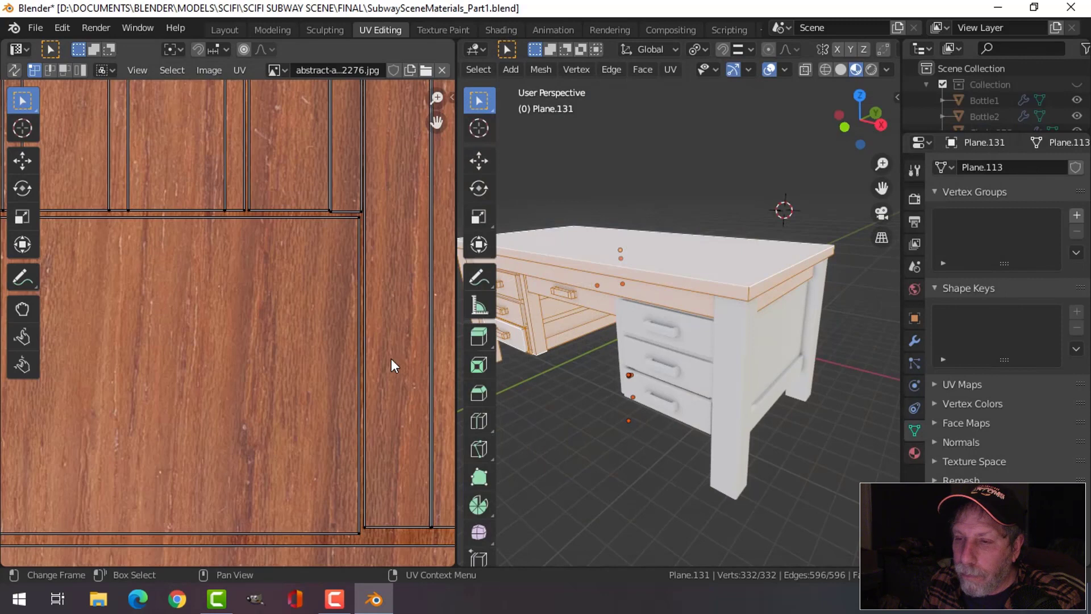
{"action": "scroll", "coordinate": [383, 356], "scroll_direction": "down", "scroll_amount": 2}
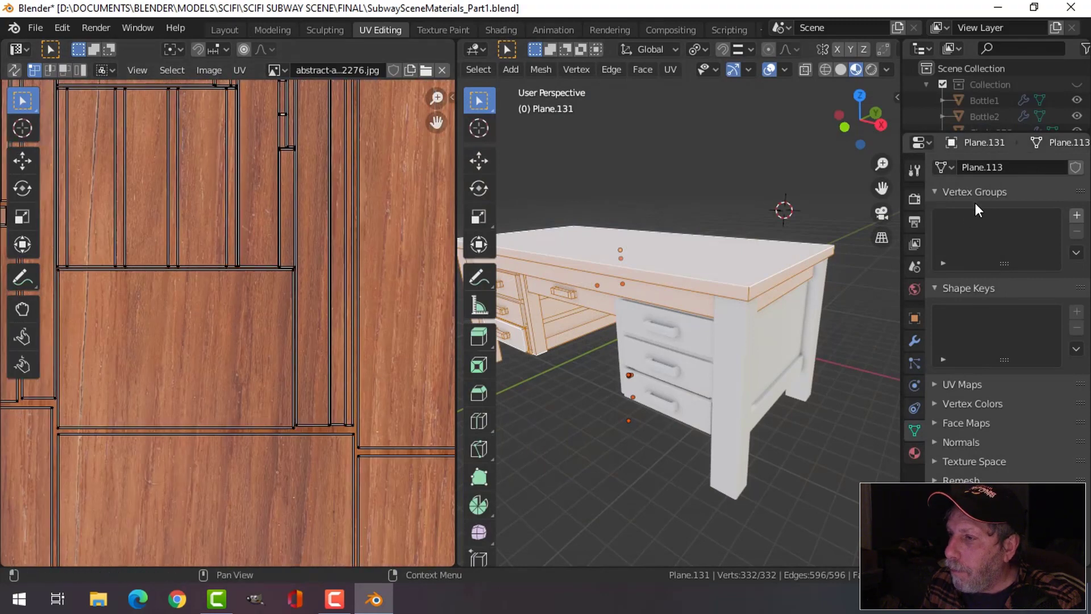
Add a second material slot to the desk with a new material named DeskWood.
{"action": "left_click", "coordinate": [915, 453]}
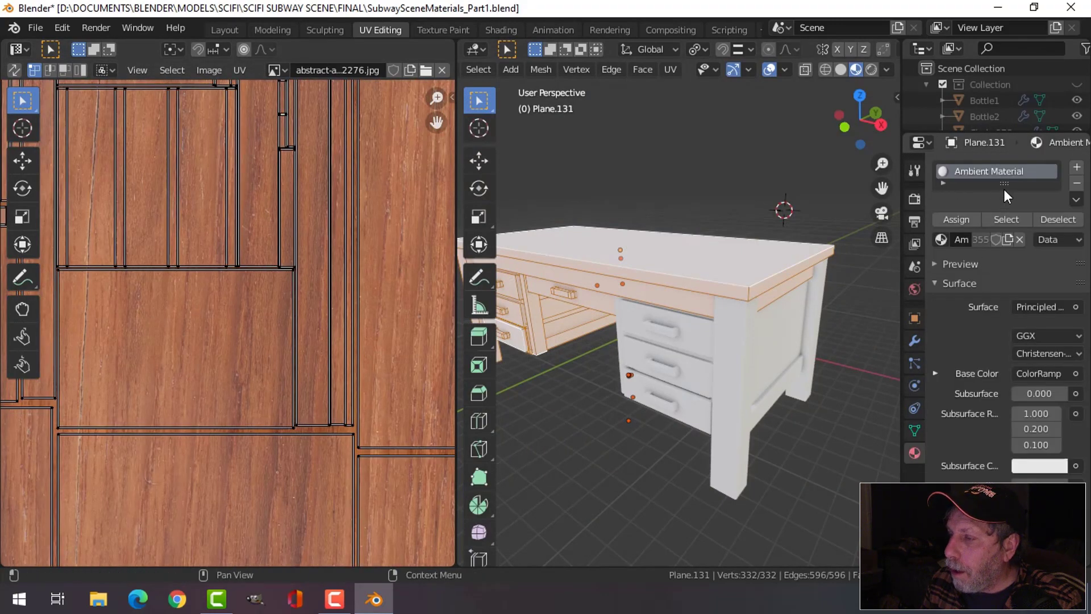
{"action": "left_click", "coordinate": [1077, 170]}
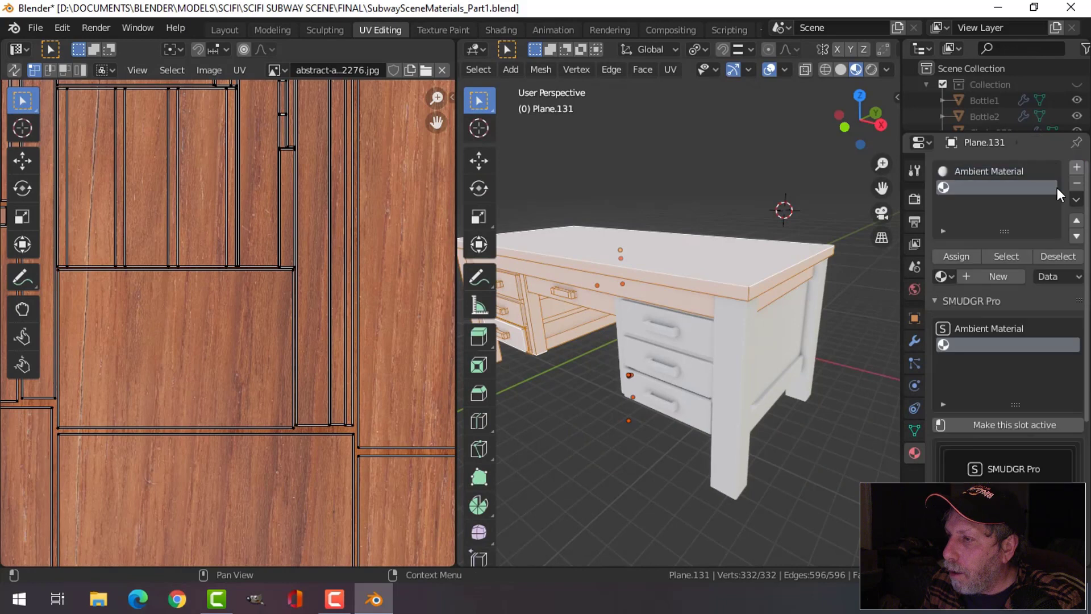
{"action": "left_click", "coordinate": [1001, 276]}
{"action": "type", "text": "DeskWood"}
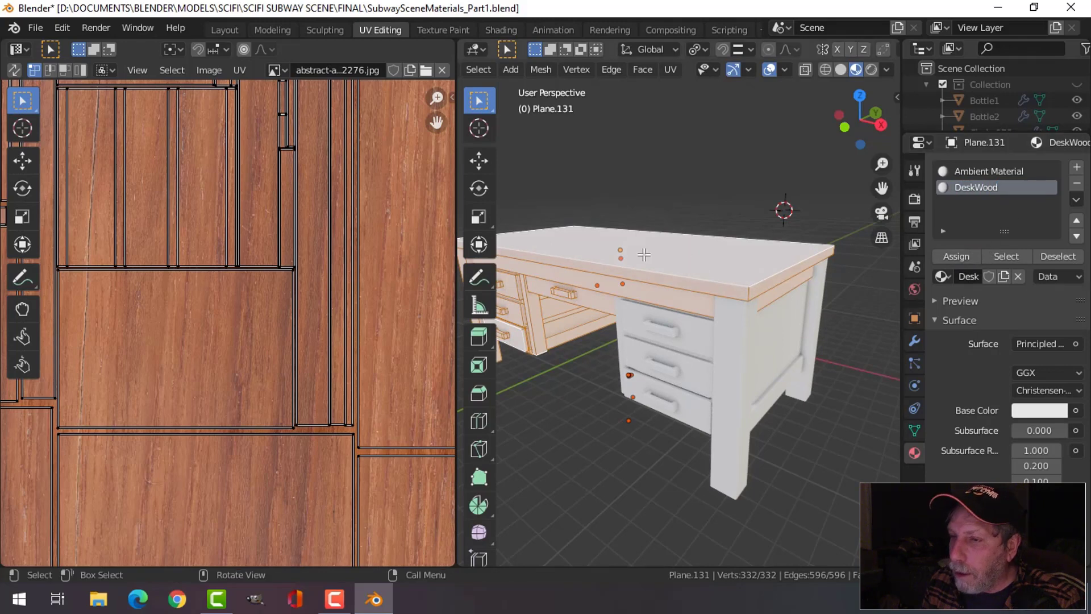
Bring up the DeskWood node graph in the Shading workspace and widen the node editor.
{"action": "left_click", "coordinate": [498, 30]}
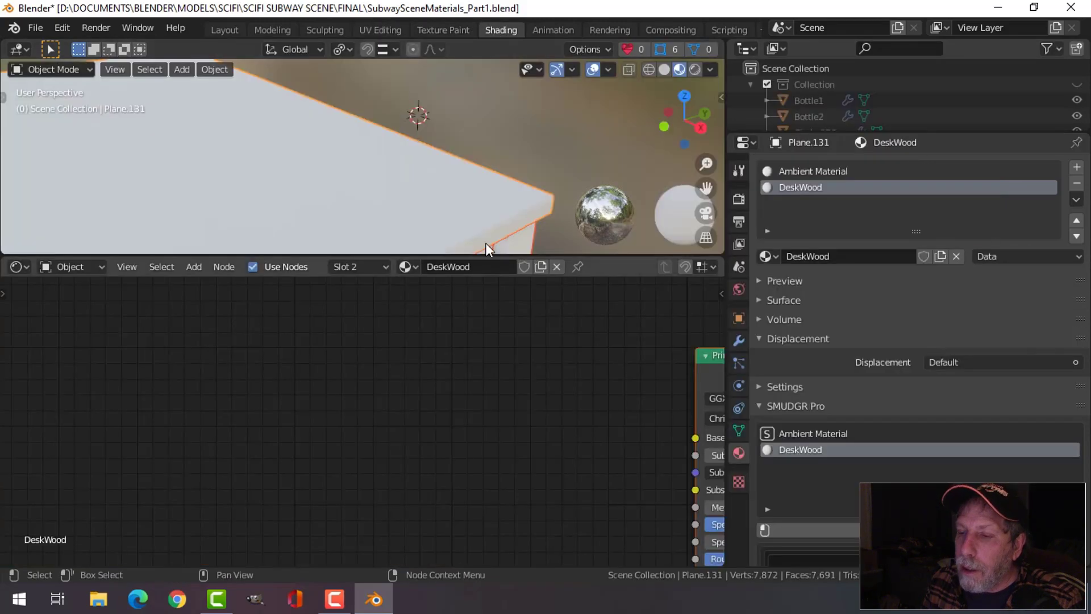
{"action": "middle_click_drag", "start_coordinate": [568, 380], "coordinate": [322, 371]}
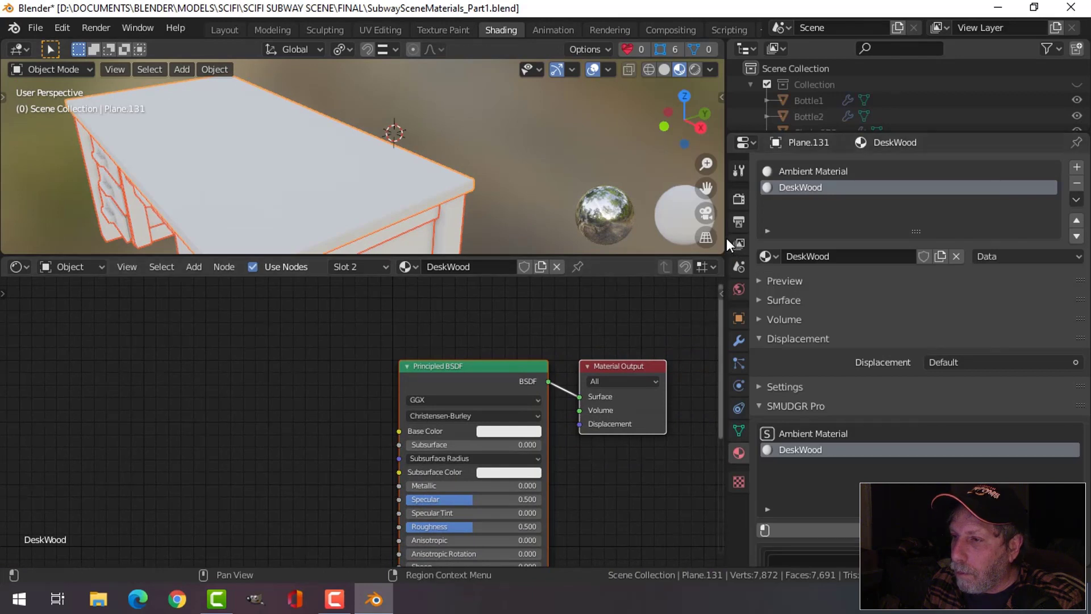
{"action": "left_click_drag", "start_coordinate": [730, 238], "coordinate": [858, 235]}
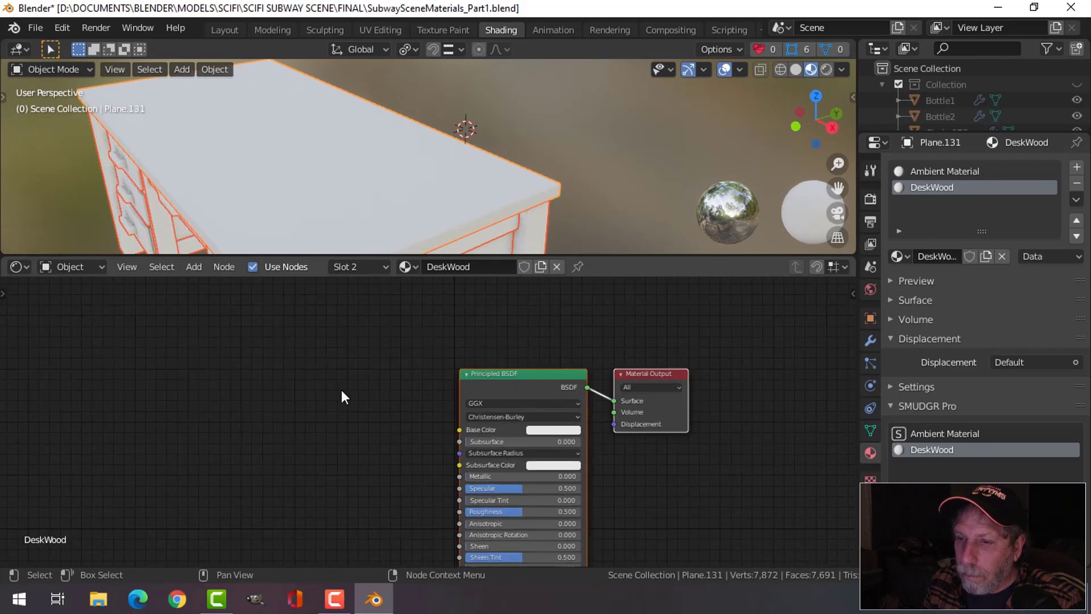
{"action": "middle_click_drag", "start_coordinate": [349, 388], "coordinate": [380, 337]}
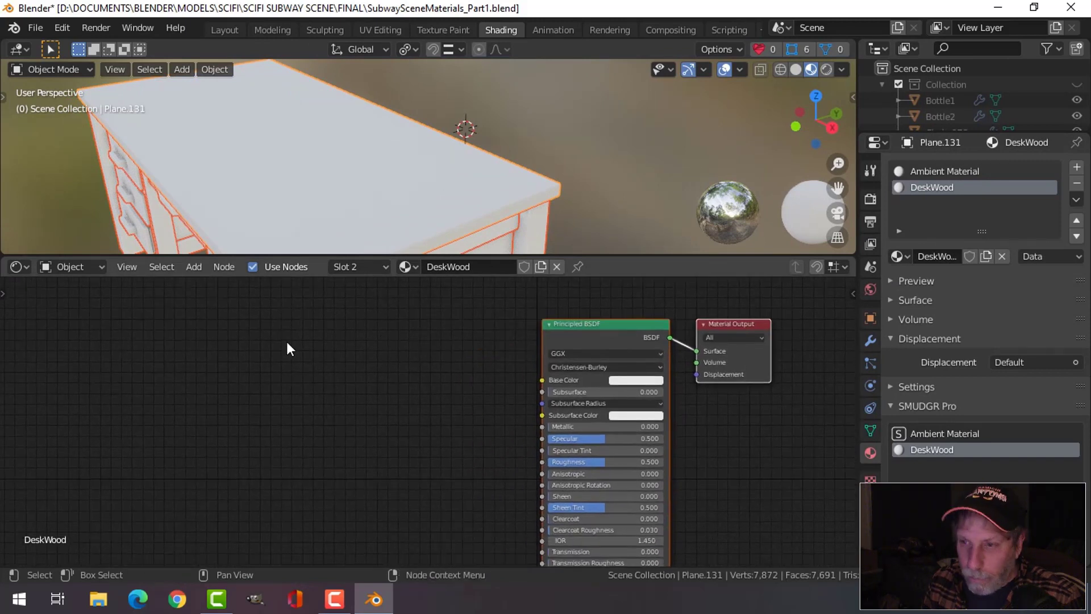
Add an Image Texture node to the DeskWood material and set its image to abstract-antique-background-172276.jpg.
{"action": "key", "text": "shift+a"}
{"action": "mouse_move", "coordinate": [254, 414]}
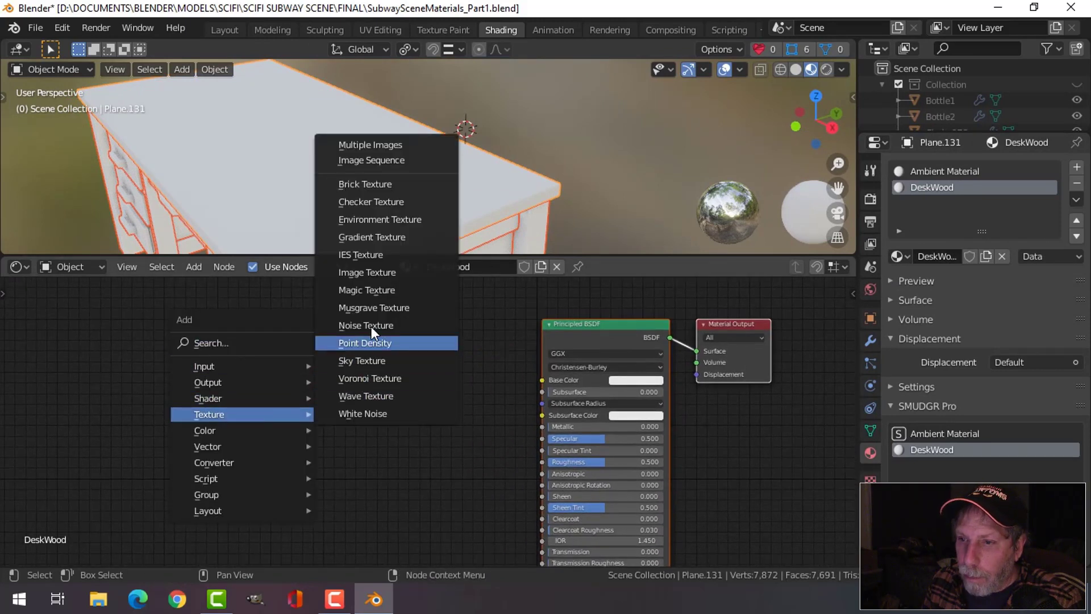
{"action": "left_click", "coordinate": [368, 273]}
{"action": "left_click", "coordinate": [300, 385]}
{"action": "scroll", "coordinate": [284, 393], "scroll_direction": "up", "scroll_amount": 1}
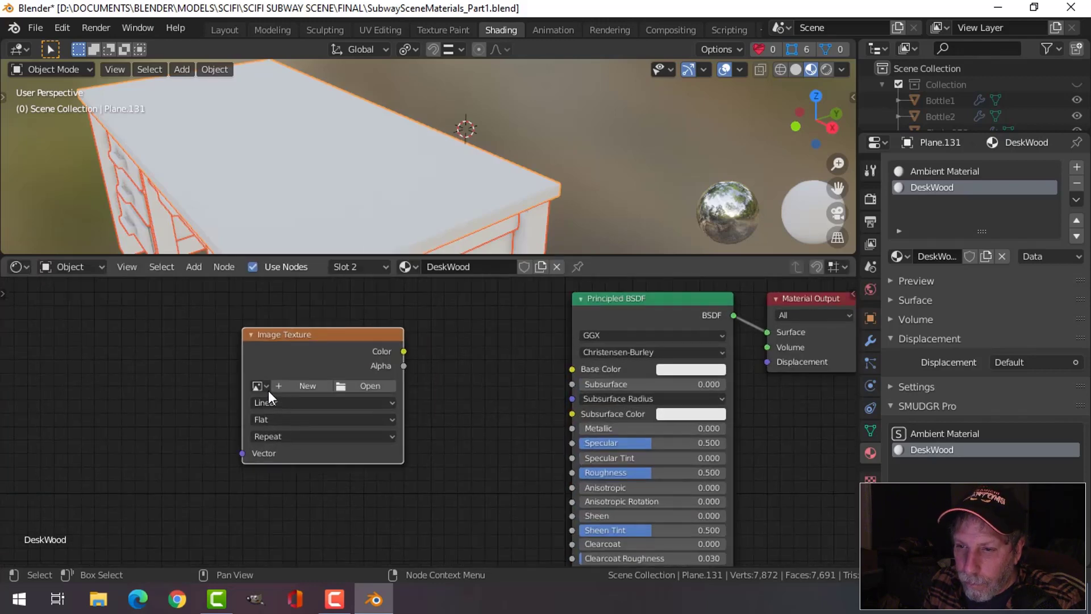
{"action": "left_click", "coordinate": [260, 386]}
{"action": "left_click", "coordinate": [282, 409]}
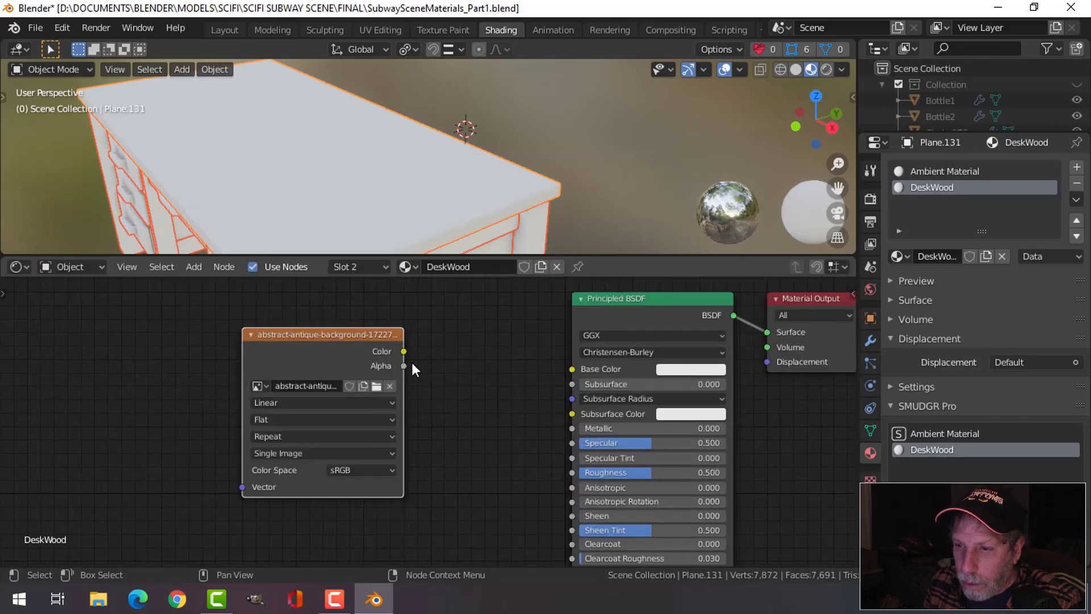
Connect the wood image's Color output to the Principled BSDF Base Color, and return to the Layout workspace facing the whole desk.
{"action": "left_click_drag", "start_coordinate": [403, 351], "coordinate": [577, 371]}
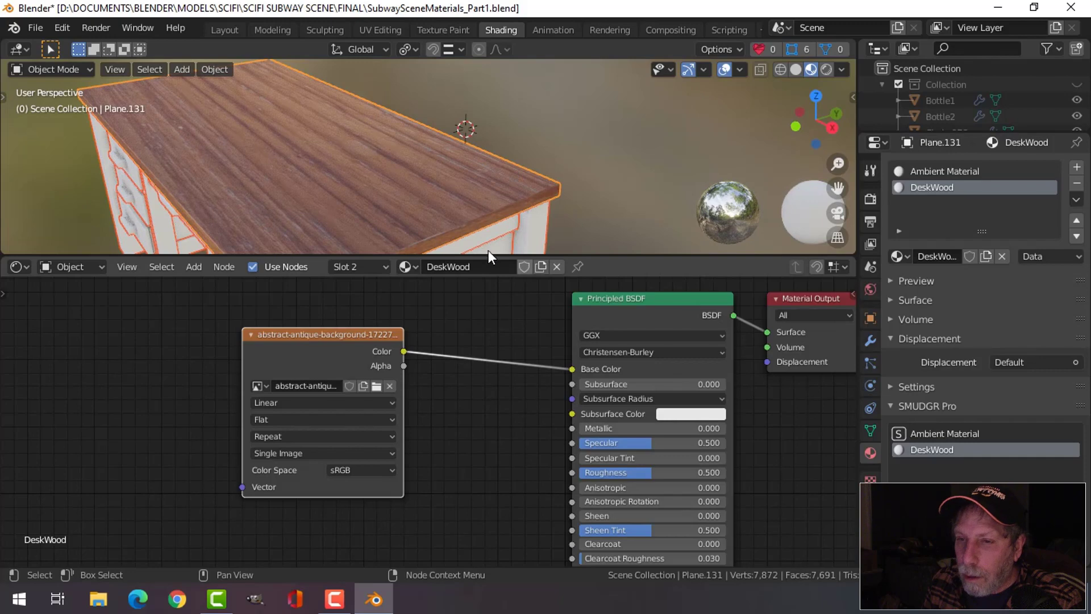
{"action": "middle_click_drag", "start_coordinate": [435, 203], "coordinate": [496, 172]}
{"action": "left_click", "coordinate": [225, 30]}
{"action": "scroll", "coordinate": [674, 226], "scroll_direction": "up", "scroll_amount": 12}
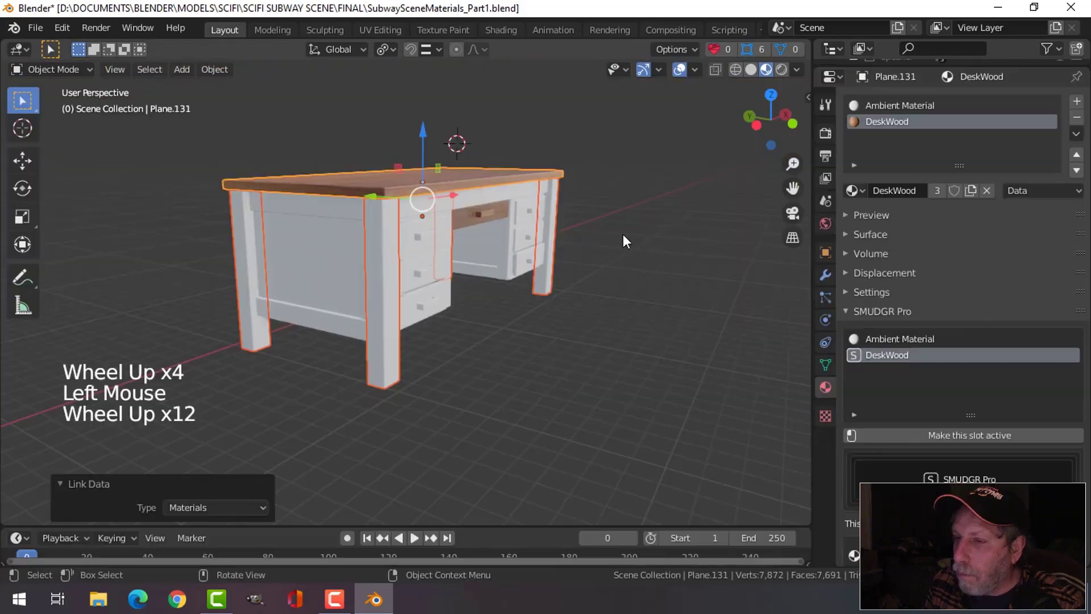
Assign the DeskWood material to all faces of the selected desk parts, including the legs.
{"action": "key", "text": "Tab"}
{"action": "key", "text": "a"}
{"action": "left_click", "coordinate": [902, 192]}
{"action": "key", "text": "alt+a"}
{"action": "key", "text": "Tab"}
Link the desk legs' materials to the upper rail, side panels and lower side rails.
{"action": "left_click", "coordinate": [332, 208]}
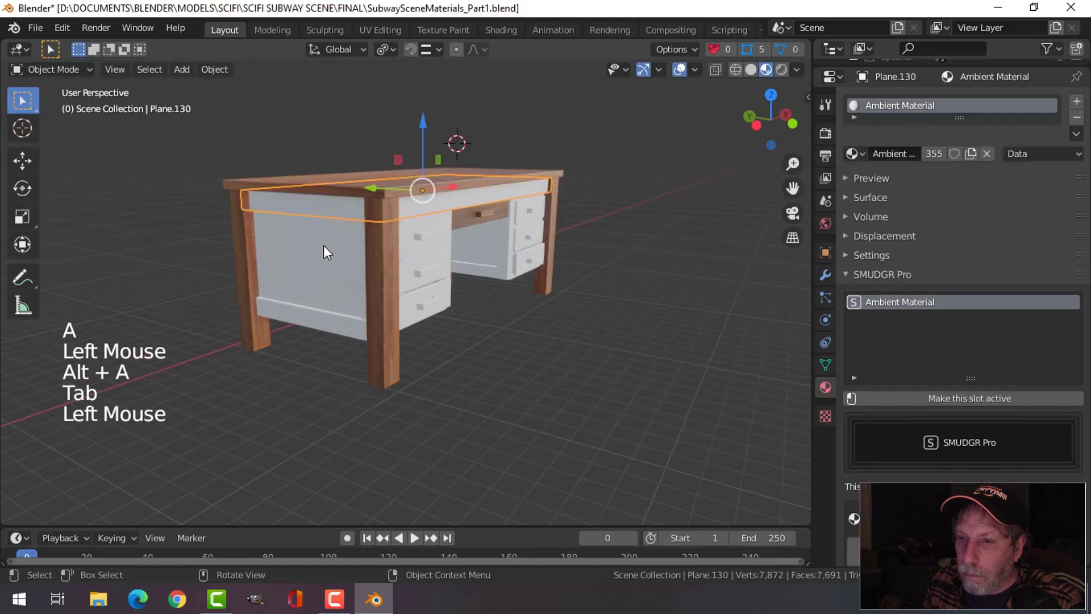
{"action": "left_click", "coordinate": [317, 314], "text": "shift"}
{"action": "left_click", "coordinate": [371, 320], "text": "shift"}
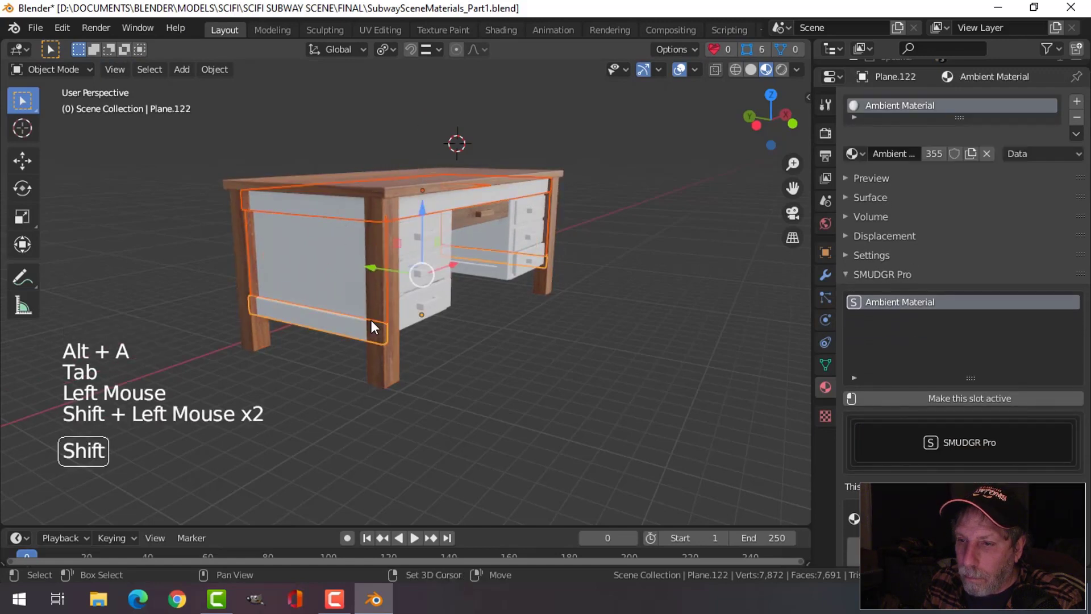
{"action": "left_click", "coordinate": [389, 359], "text": "shift"}
{"action": "key", "text": "ctrl+l"}
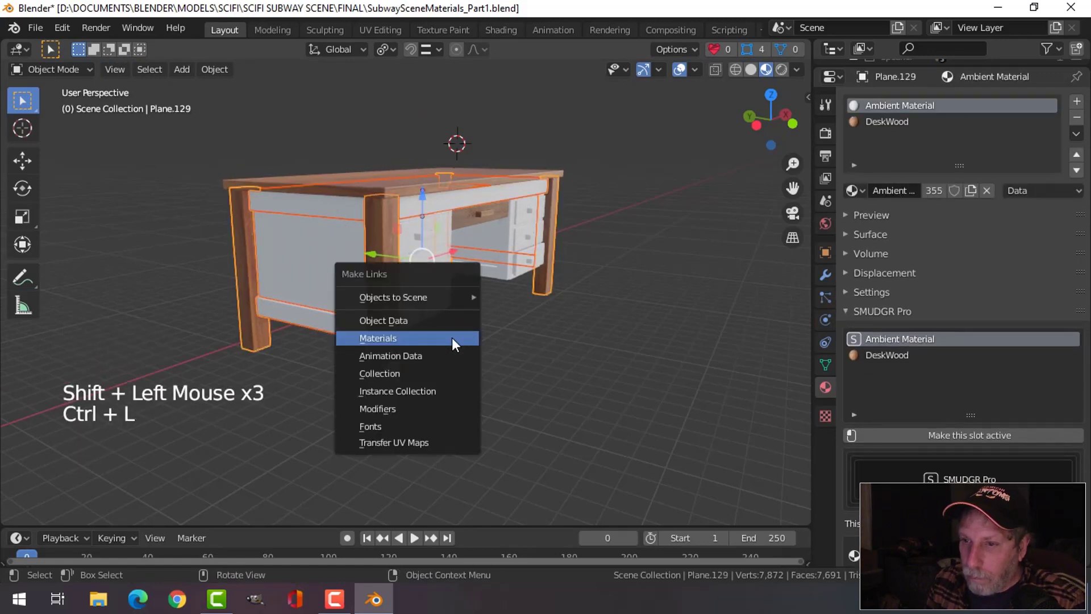
{"action": "left_click", "coordinate": [452, 338]}
{"action": "key", "text": "alt+a"}
Assign the DeskWood material to all faces of the lower side rails.
{"action": "left_click", "coordinate": [350, 319]}
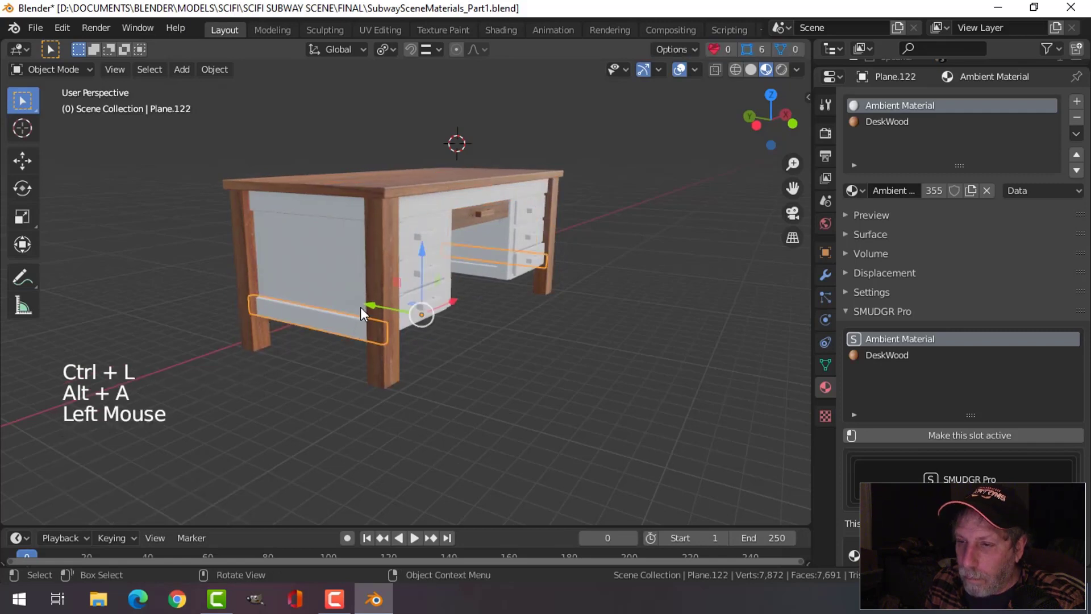
{"action": "key", "text": "Tab"}
{"action": "key", "text": "a"}
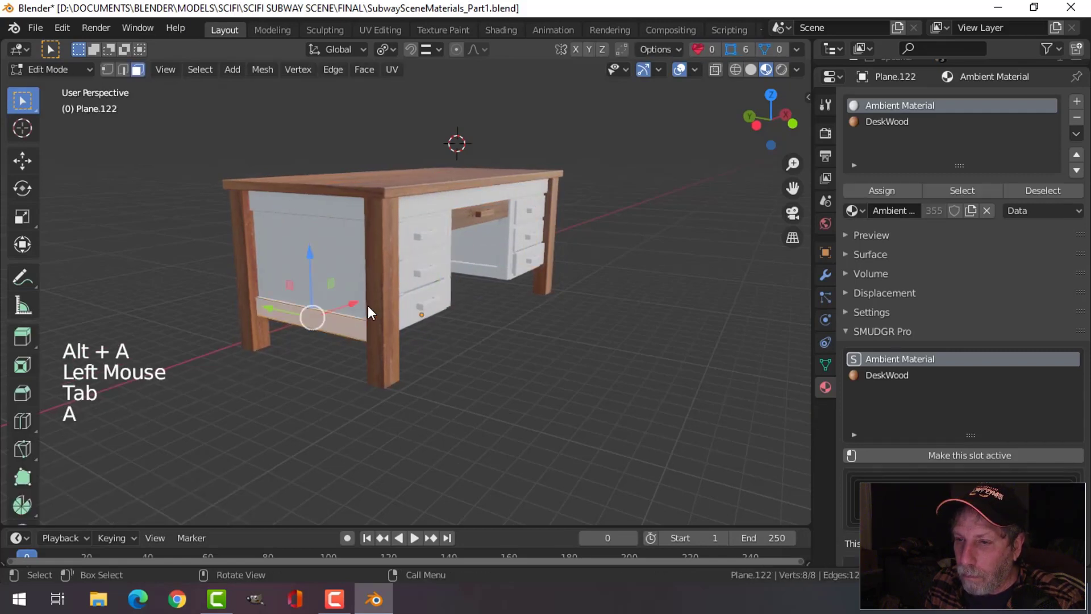
{"action": "left_click", "coordinate": [878, 122]}
{"action": "left_click", "coordinate": [881, 190]}
{"action": "key", "text": "Tab"}
Remove the Ambient Material slot from the upper rail and the side panels so only DeskWood remains.
{"action": "left_click", "coordinate": [333, 218]}
{"action": "left_click", "coordinate": [1076, 118]}
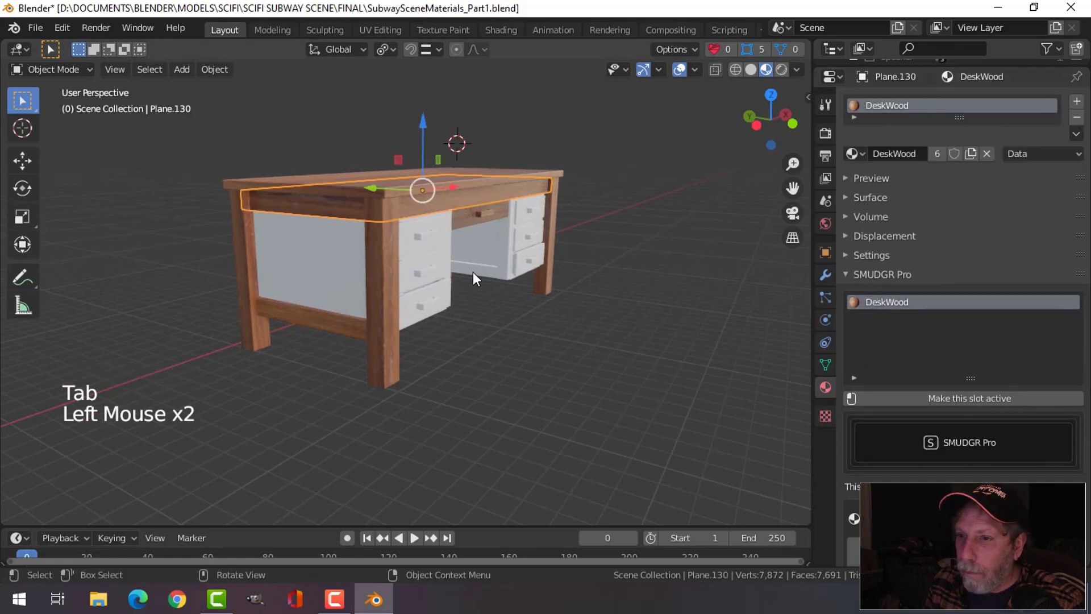
{"action": "left_click", "coordinate": [338, 257]}
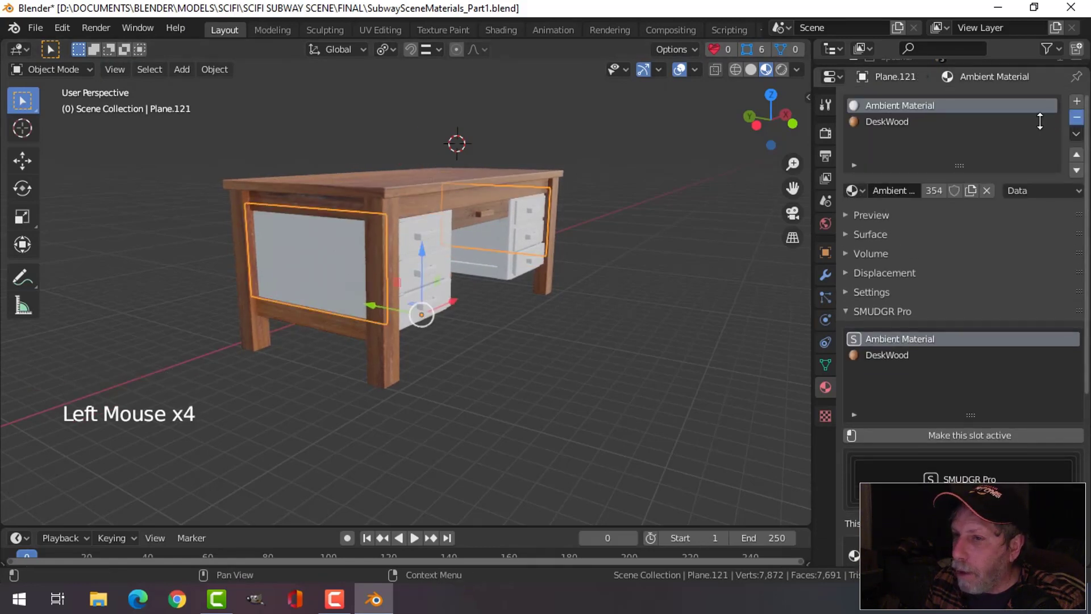
{"action": "left_click", "coordinate": [1076, 119]}
Replace the Ambient Material on the top and middle side drawers with DeskWood.
{"action": "left_click", "coordinate": [352, 236]}
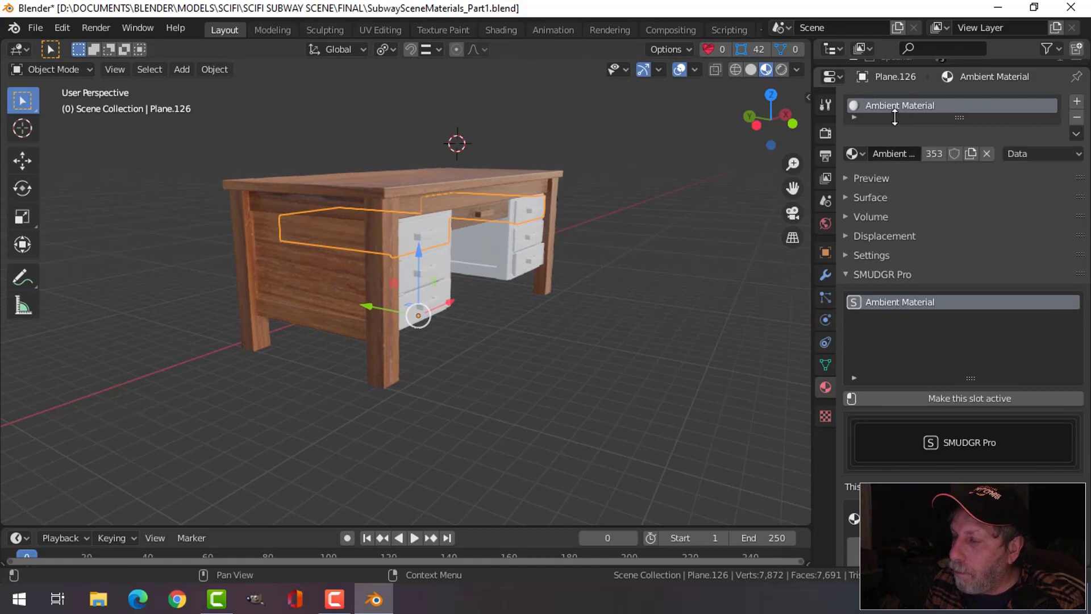
{"action": "left_click", "coordinate": [853, 154]}
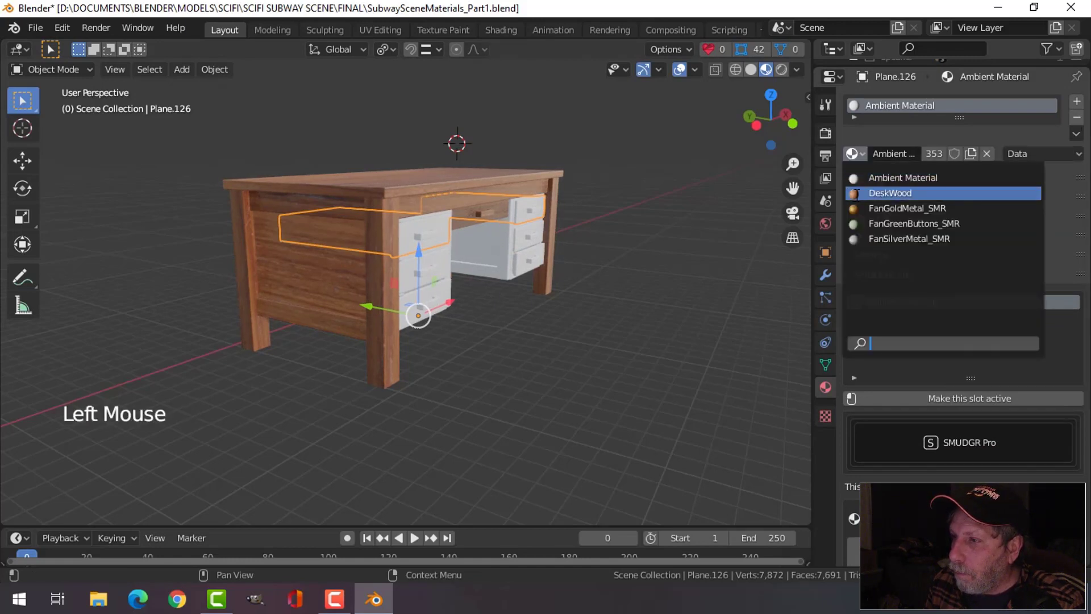
{"action": "left_click", "coordinate": [857, 193]}
{"action": "scroll", "coordinate": [455, 227], "scroll_direction": "up", "scroll_amount": 3}
{"action": "left_click", "coordinate": [514, 208]}
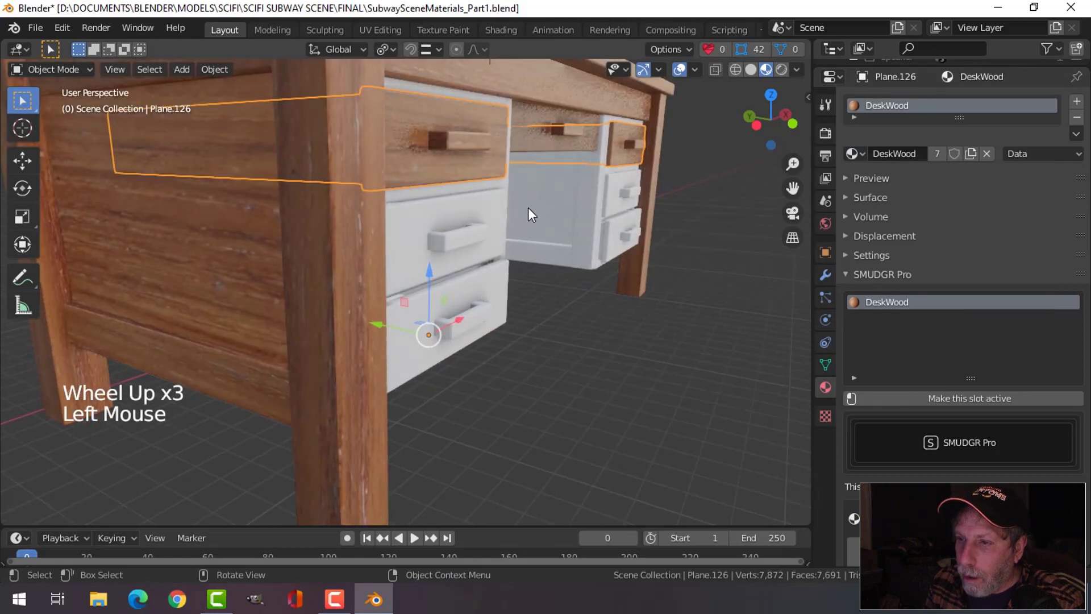
{"action": "left_click", "coordinate": [864, 153]}
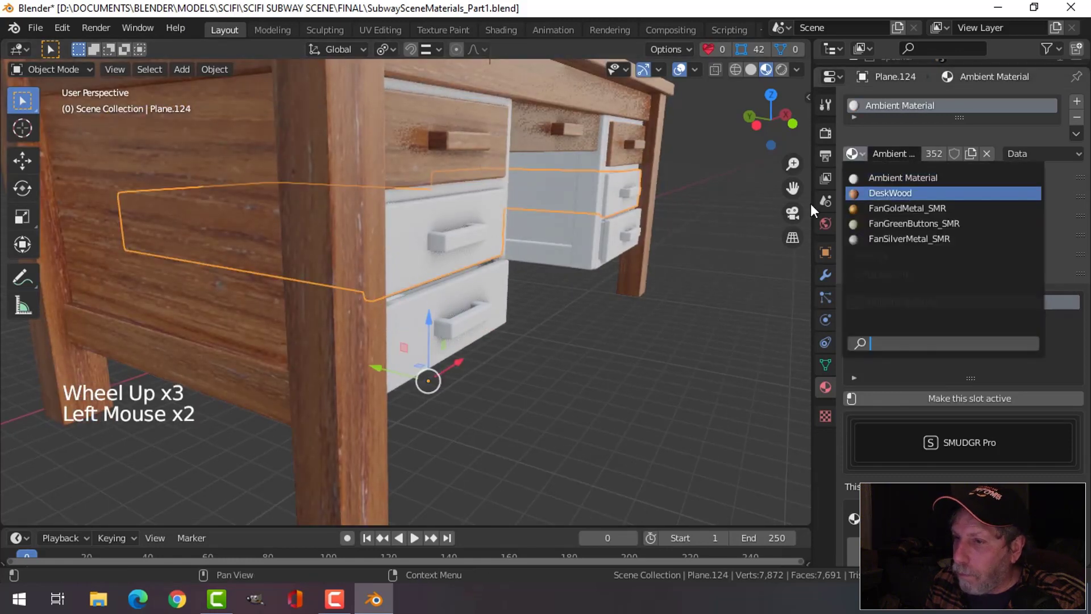
{"action": "left_click", "coordinate": [870, 192]}
Replace the Ambient Material on the inner side panels and the bottom drawers with DeskWood.
{"action": "left_click", "coordinate": [464, 185]}
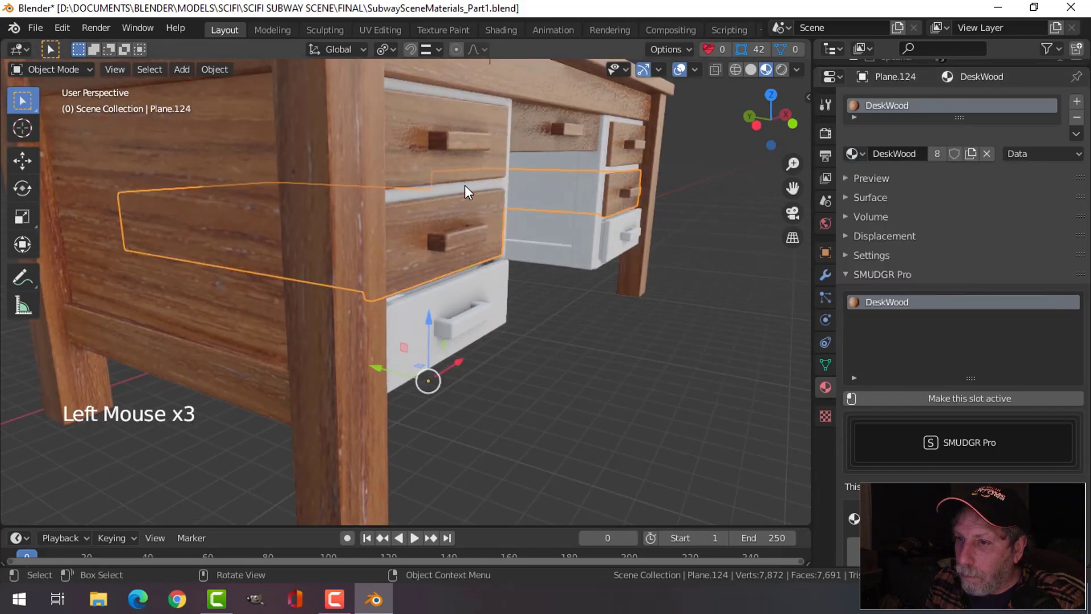
{"action": "left_click", "coordinate": [853, 154]}
{"action": "left_click", "coordinate": [890, 192]}
{"action": "left_click", "coordinate": [499, 295]}
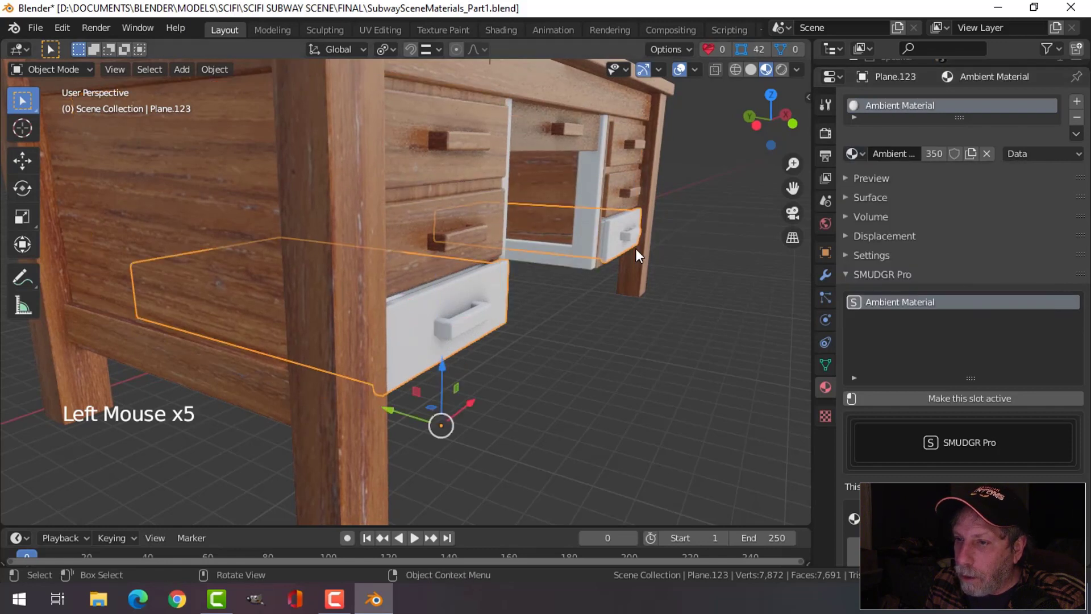
{"action": "left_click", "coordinate": [855, 153]}
{"action": "left_click", "coordinate": [890, 193]}
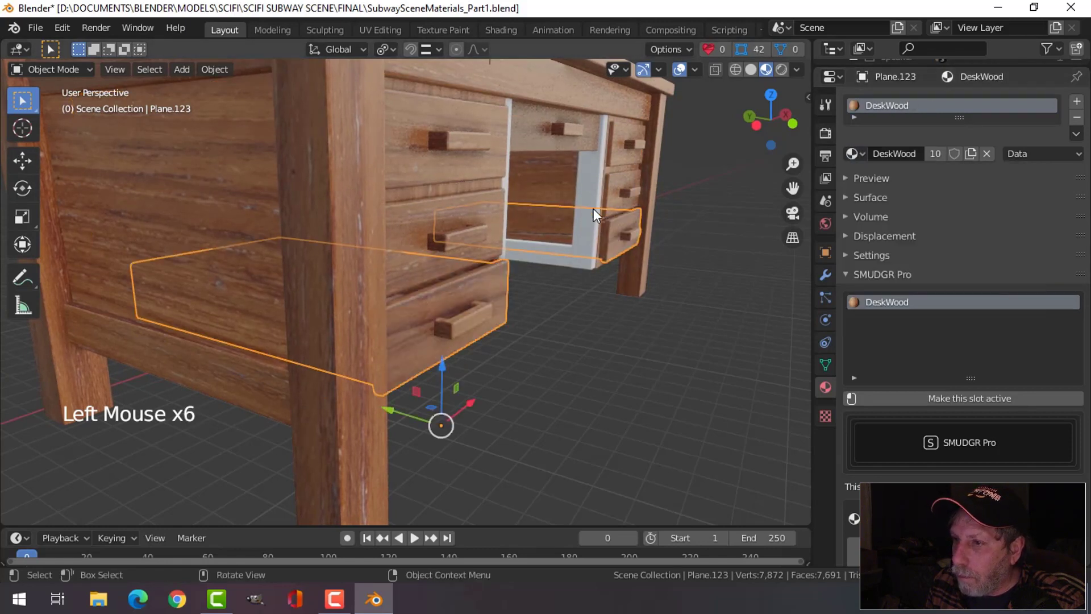
Set DeskWood as the material of the vertical posts beside the leg opening and of the lower inner rails.
{"action": "left_click", "coordinate": [600, 216]}
{"action": "left_click", "coordinate": [853, 154]}
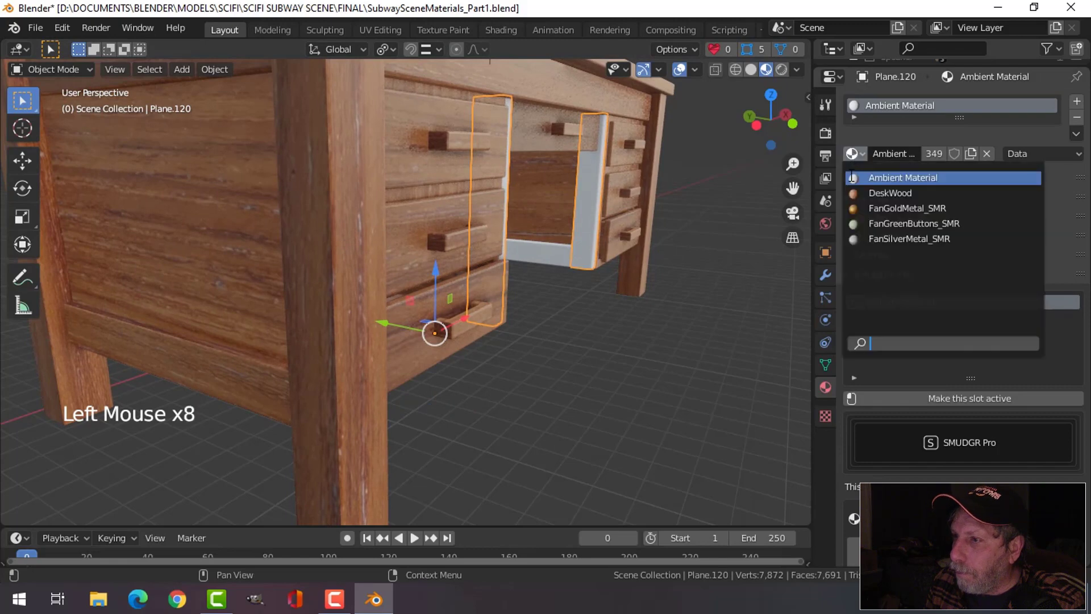
{"action": "left_click", "coordinate": [891, 192]}
{"action": "middle_click_drag", "start_coordinate": [636, 244], "coordinate": [677, 240]}
{"action": "left_click", "coordinate": [528, 273]}
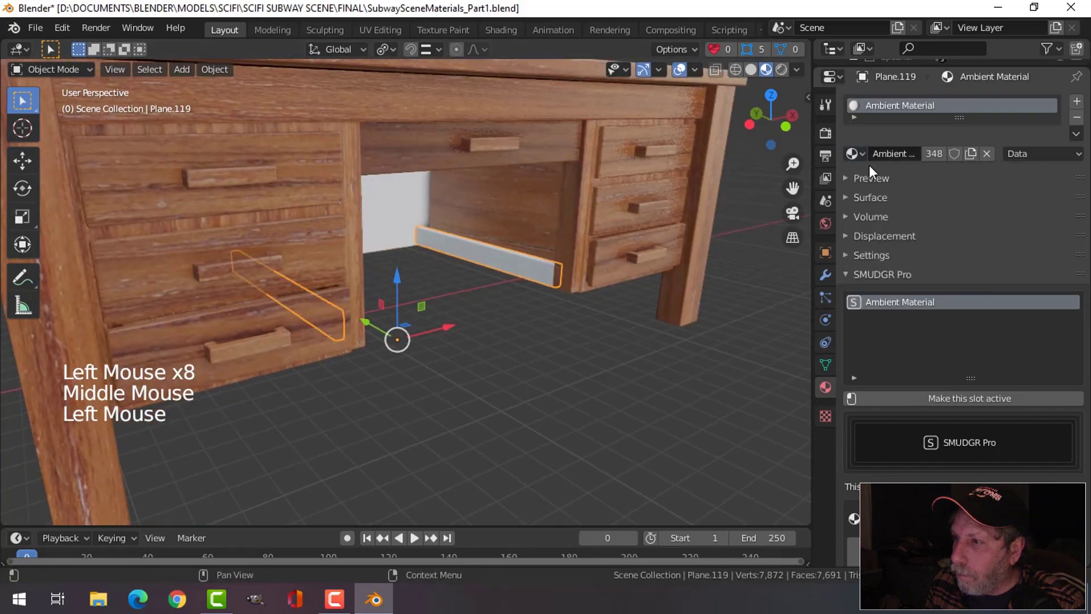
{"action": "left_click", "coordinate": [852, 155]}
{"action": "left_click", "coordinate": [886, 193]}
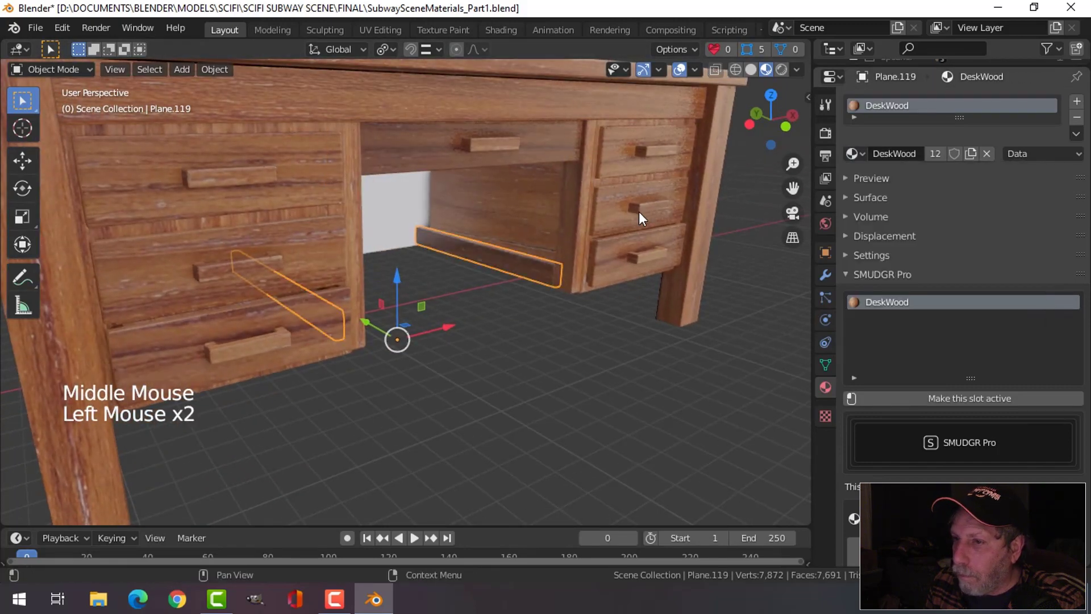
Set the desk's back panel material to DeskWood and clear the selection.
{"action": "left_click", "coordinate": [407, 204]}
{"action": "left_click", "coordinate": [852, 154]}
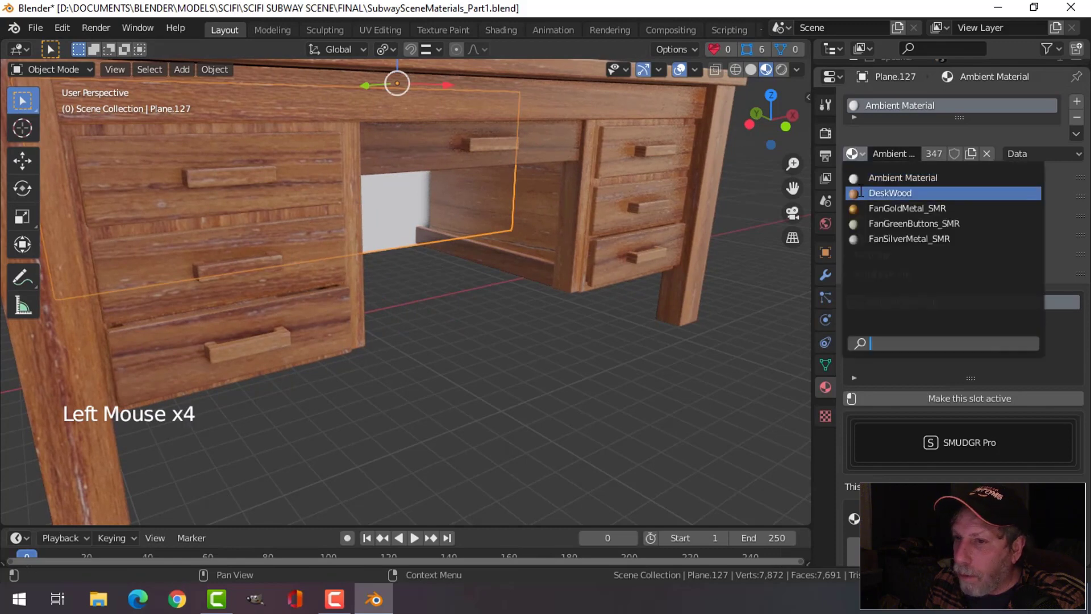
{"action": "left_click", "coordinate": [887, 193]}
{"action": "key", "text": "alt+a"}
Unwrap all faces of the desk legs with Smart UV Project, using a 66 angle limit and 0.02 island margin.
{"action": "middle_click_drag", "start_coordinate": [669, 241], "coordinate": [452, 208]}
{"action": "scroll", "coordinate": [552, 244], "scroll_direction": "down", "scroll_amount": 2}
{"action": "scroll", "coordinate": [483, 265], "scroll_direction": "up", "scroll_amount": 3}
{"action": "left_click", "coordinate": [452, 208]}
{"action": "key", "text": "Tab"}
{"action": "key", "text": "a"}
{"action": "middle_click_drag", "start_coordinate": [132, 226], "coordinate": [292, 244]}
{"action": "scroll", "coordinate": [297, 243], "scroll_direction": "down", "scroll_amount": 2}
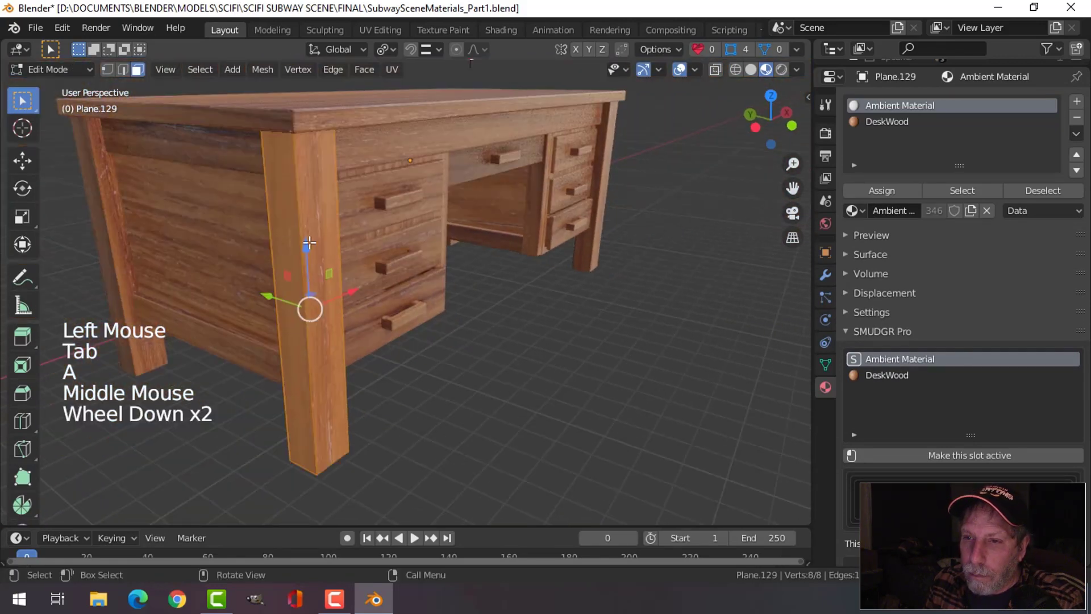
{"action": "key", "text": "u"}
{"action": "left_click", "coordinate": [352, 240]}
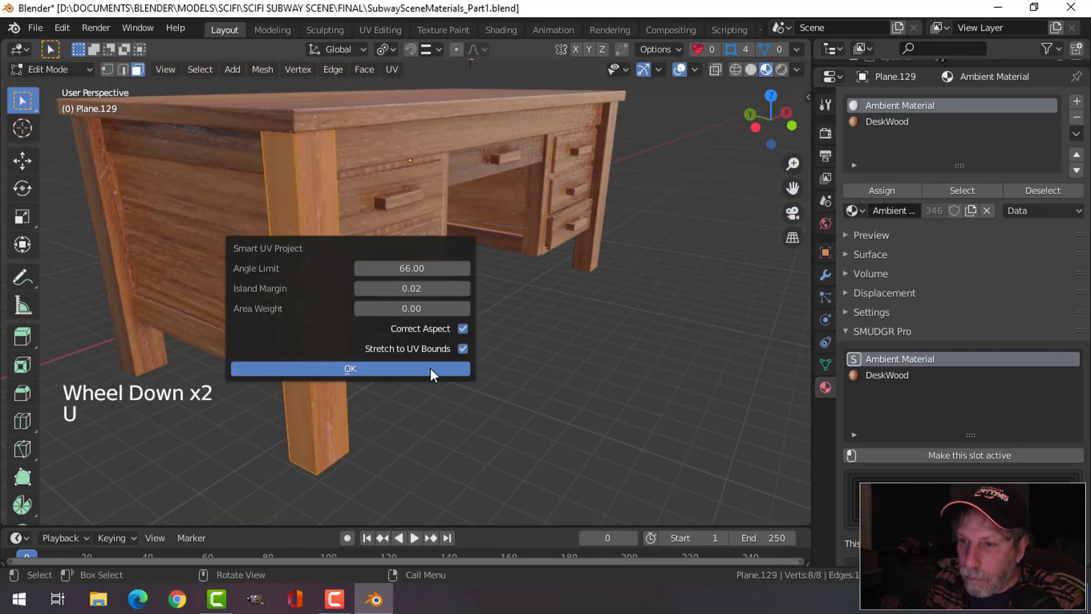
{"action": "left_click", "coordinate": [435, 371]}
{"action": "key", "text": "Tab"}
Try unwrapping all faces of the middle side drawers with Smart UV Project, using a 0.02 island margin.
{"action": "middle_click_drag", "start_coordinate": [563, 274], "coordinate": [592, 247]}
{"action": "key", "text": "alt+a"}
{"action": "scroll", "coordinate": [573, 262], "scroll_direction": "up", "scroll_amount": 2}
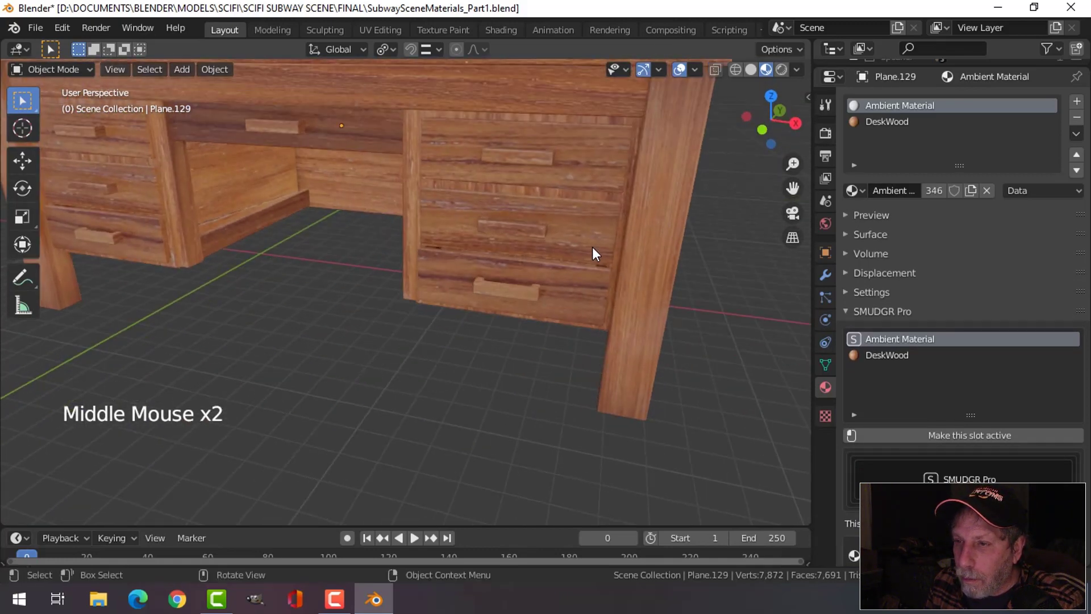
{"action": "scroll", "coordinate": [592, 247], "scroll_direction": "up", "scroll_amount": 2}
{"action": "left_click", "coordinate": [629, 145]}
{"action": "key", "text": "Tab"}
{"action": "key", "text": "a"}
{"action": "scroll", "coordinate": [117, 202], "scroll_direction": "down", "scroll_amount": 2}
{"action": "middle_click_drag", "start_coordinate": [117, 202], "coordinate": [265, 233], "text": "shift"}
{"action": "middle_click_drag", "start_coordinate": [380, 223], "coordinate": [326, 248]}
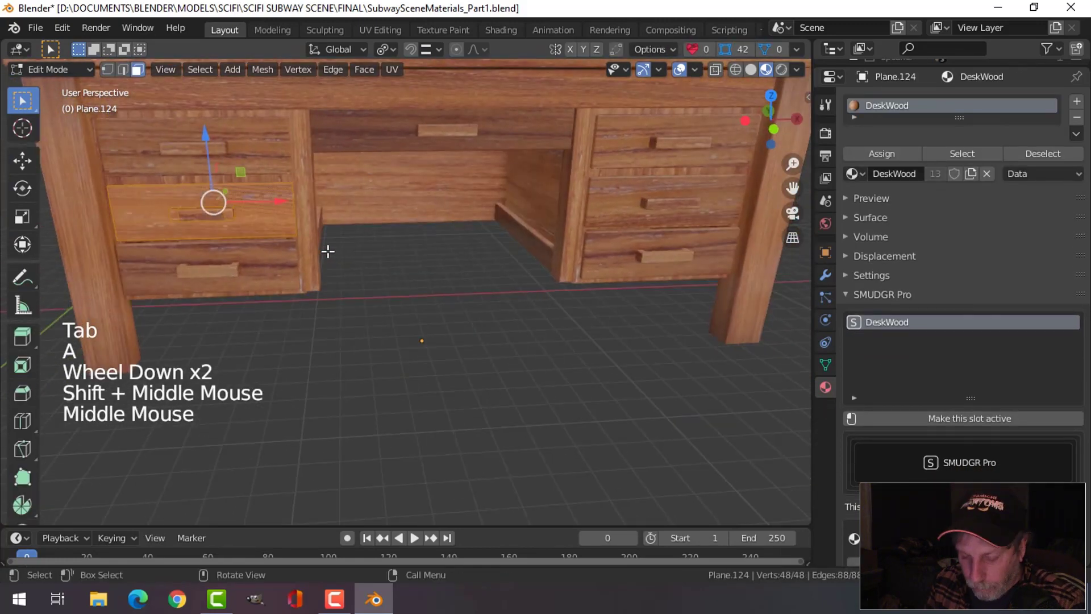
{"action": "key", "text": "u"}
{"action": "left_click", "coordinate": [329, 250]}
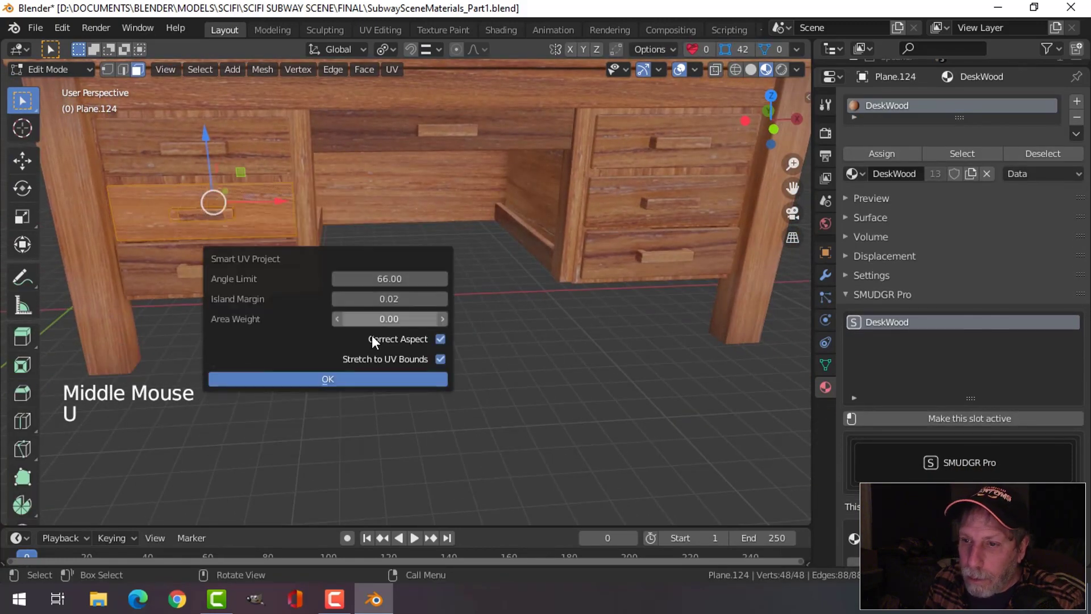
{"action": "left_click", "coordinate": [356, 376]}
{"action": "key", "text": "Tab"}
{"action": "key", "text": "alt+a"}
Undo the Smart UV projection of the middle side drawers and return to Object Mode with nothing selected.
{"action": "middle_click_drag", "start_coordinate": [332, 262], "coordinate": [318, 238]}
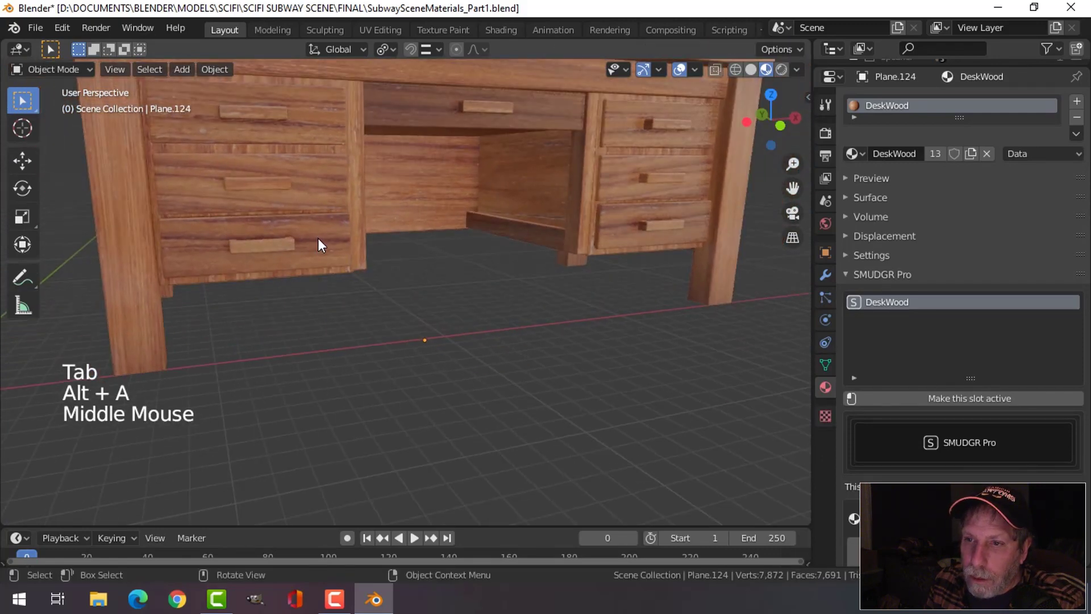
{"action": "key", "text": "ctrl+z"}
{"action": "key", "text": "ctrl+z"}
{"action": "key", "text": "ctrl+z"}
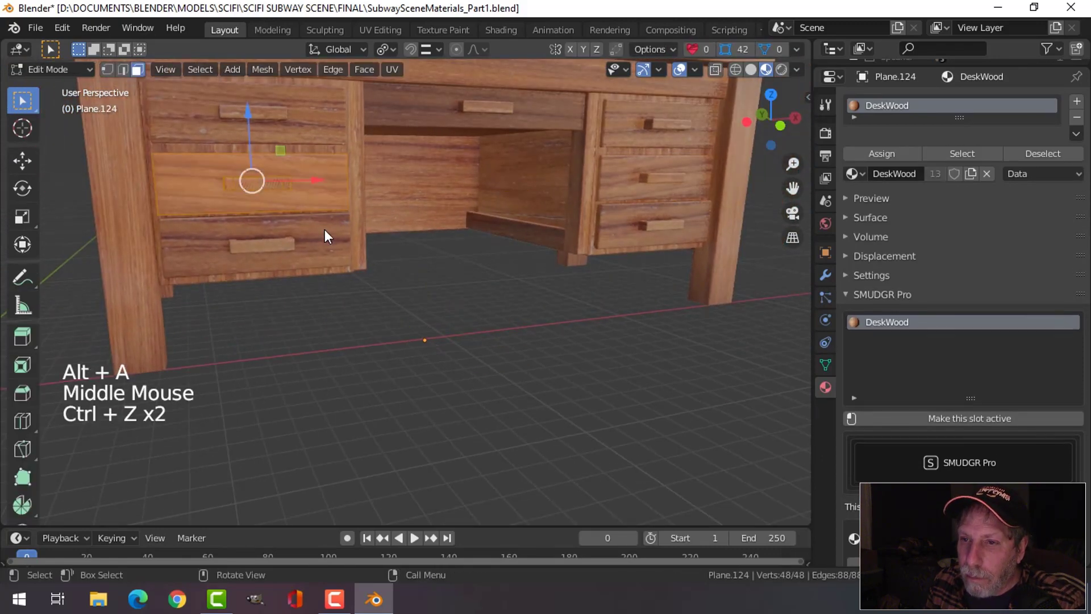
{"action": "key", "text": "Tab"}
{"action": "key", "text": "alt+a"}
Unwrap all faces of the wide centre drawer with Smart UV Project, using a 66 angle limit and 0.02 island margin.
{"action": "scroll", "coordinate": [363, 223], "scroll_direction": "down", "scroll_amount": 2}
{"action": "scroll", "coordinate": [367, 219], "scroll_direction": "down", "scroll_amount": 1}
{"action": "middle_click_drag", "start_coordinate": [368, 219], "coordinate": [373, 236]}
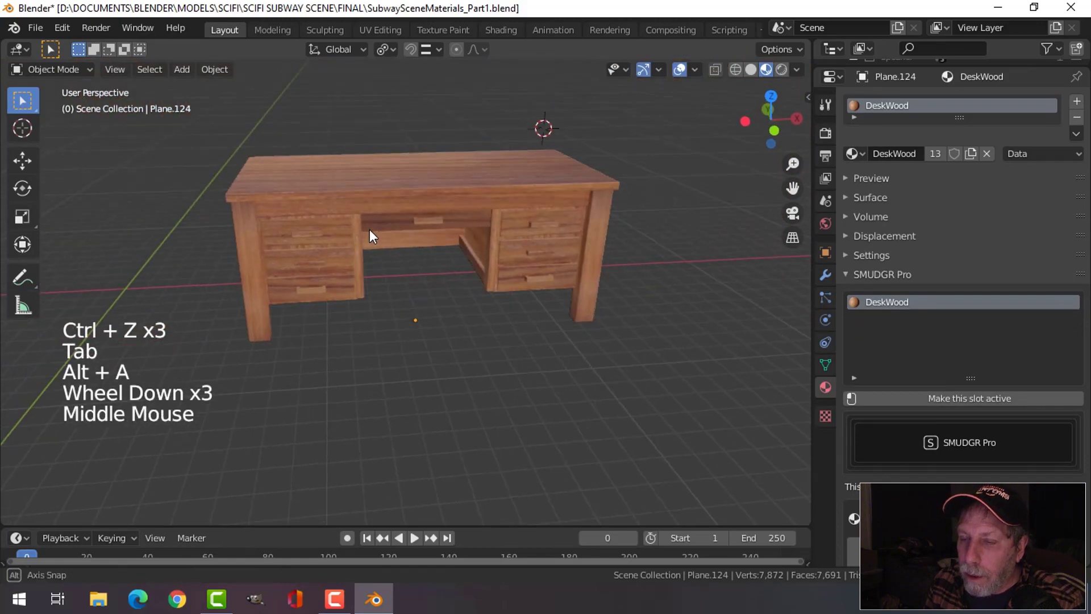
{"action": "scroll", "coordinate": [465, 238], "scroll_direction": "up", "scroll_amount": 2}
{"action": "middle_click_drag", "start_coordinate": [465, 232], "coordinate": [415, 216]}
{"action": "left_click", "coordinate": [430, 192]}
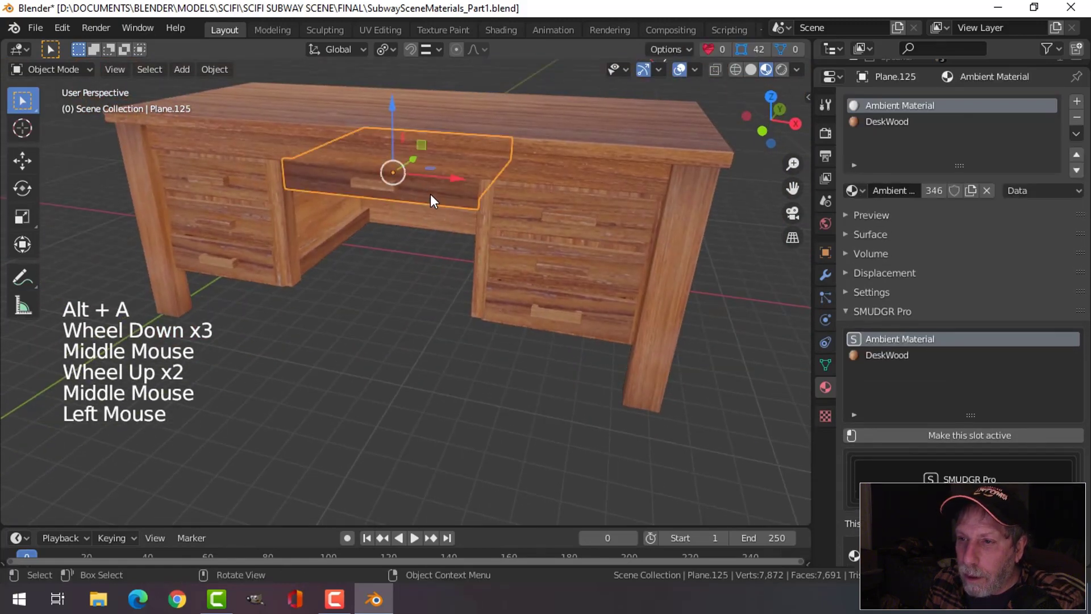
{"action": "key", "text": "Tab"}
{"action": "scroll", "coordinate": [431, 215], "scroll_direction": "up", "scroll_amount": 2}
{"action": "middle_click_drag", "start_coordinate": [429, 165], "coordinate": [447, 263], "text": "shift"}
{"action": "key", "text": "a"}
{"action": "key", "text": "u"}
{"action": "left_click", "coordinate": [445, 263]}
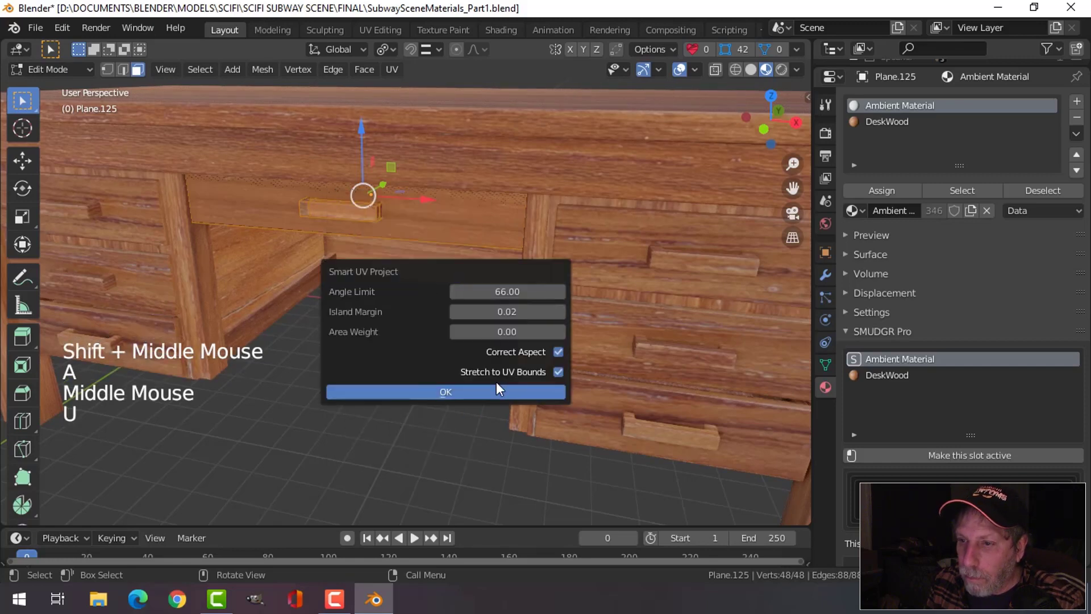
{"action": "left_click", "coordinate": [498, 380]}
{"action": "key", "text": "Tab"}
{"action": "key", "text": "alt+a"}
Unwrap all faces of the desk top with Smart UV Project.
{"action": "scroll", "coordinate": [485, 312], "scroll_direction": "down", "scroll_amount": 3}
{"action": "middle_click_drag", "start_coordinate": [485, 313], "coordinate": [472, 281]}
{"action": "scroll", "coordinate": [471, 281], "scroll_direction": "up", "scroll_amount": 3}
{"action": "middle_click_drag", "start_coordinate": [566, 292], "coordinate": [438, 293]}
{"action": "scroll", "coordinate": [492, 295], "scroll_direction": "down", "scroll_amount": 2}
{"action": "scroll", "coordinate": [520, 361], "scroll_direction": "up", "scroll_amount": 1}
{"action": "scroll", "coordinate": [510, 345], "scroll_direction": "down", "scroll_amount": 2}
{"action": "left_click", "coordinate": [459, 312]}
{"action": "key", "text": "Tab"}
{"action": "key", "text": "a"}
{"action": "key", "text": "u"}
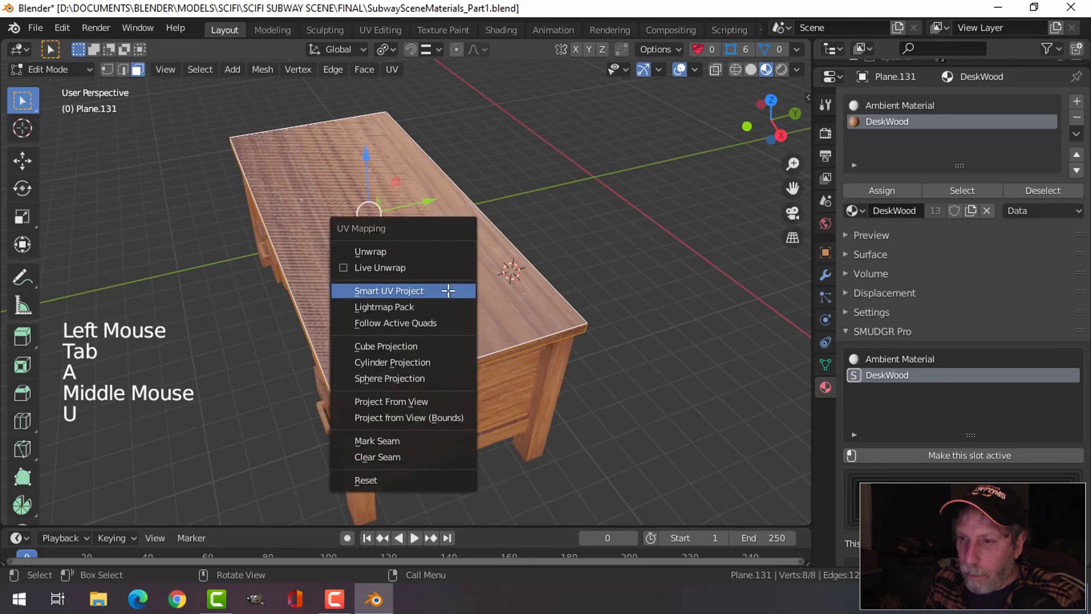
{"action": "left_click", "coordinate": [448, 290]}
{"action": "left_click", "coordinate": [469, 417]}
{"action": "key", "text": "Tab"}
Examine the wood grain on the desk top, its edges and the side panels from several angles.
{"action": "middle_click_drag", "start_coordinate": [477, 341], "coordinate": [465, 319]}
{"action": "key", "text": "alt+a"}
{"action": "scroll", "coordinate": [469, 317], "scroll_direction": "up", "scroll_amount": 2}
{"action": "scroll", "coordinate": [492, 288], "scroll_direction": "down", "scroll_amount": 1}
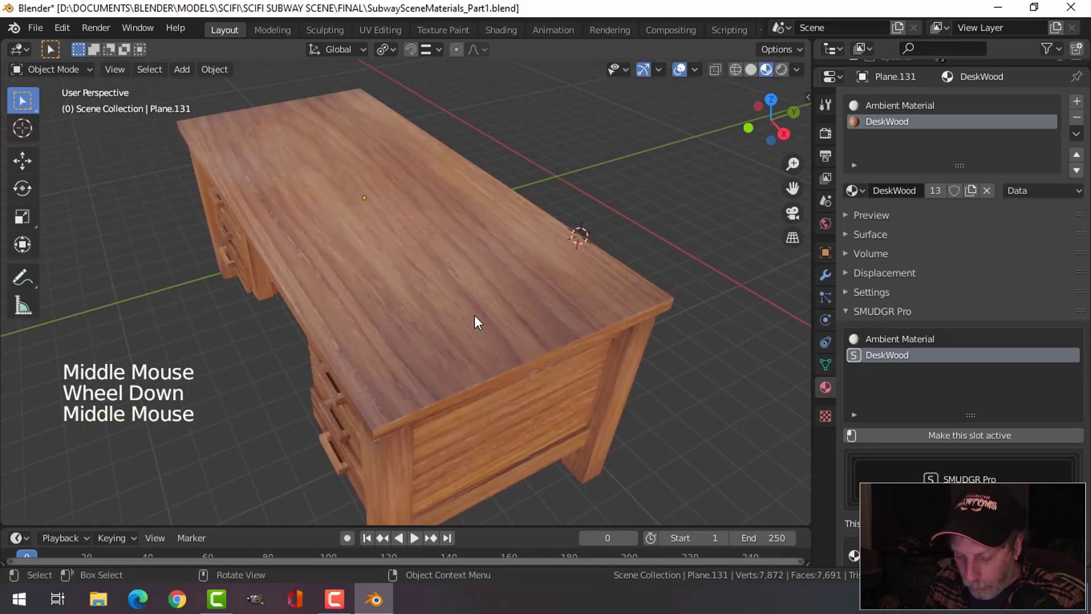
{"action": "scroll", "coordinate": [475, 315], "scroll_direction": "up", "scroll_amount": 2}
{"action": "scroll", "coordinate": [477, 315], "scroll_direction": "down", "scroll_amount": 1}
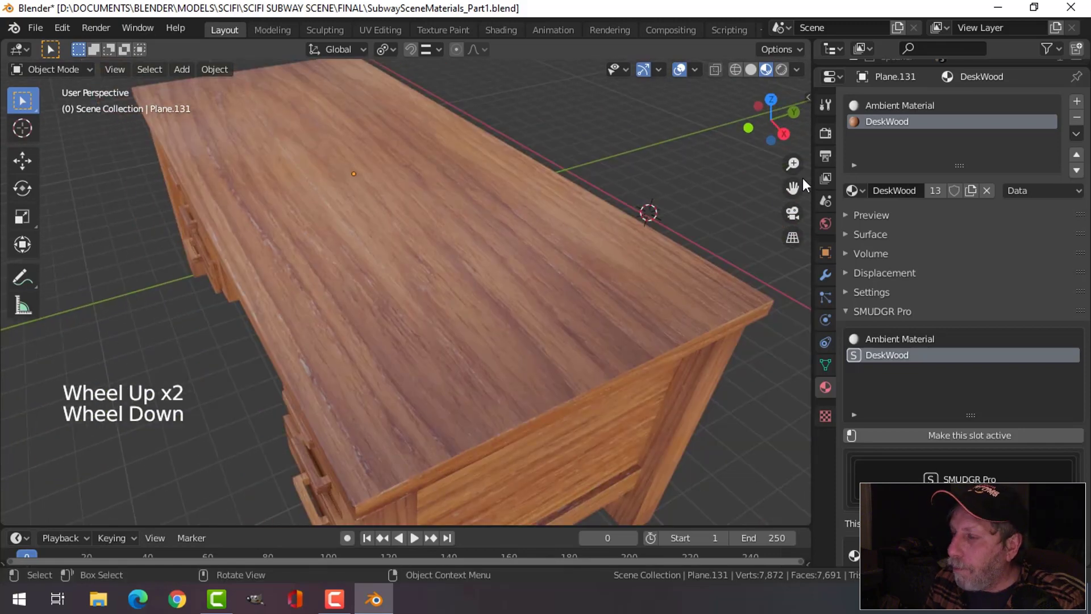
{"action": "scroll", "coordinate": [520, 267], "scroll_direction": "down", "scroll_amount": 2}
{"action": "middle_click_drag", "start_coordinate": [514, 296], "coordinate": [460, 290]}
{"action": "scroll", "coordinate": [478, 314], "scroll_direction": "up", "scroll_amount": 4}
{"action": "scroll", "coordinate": [481, 313], "scroll_direction": "down", "scroll_amount": 1}
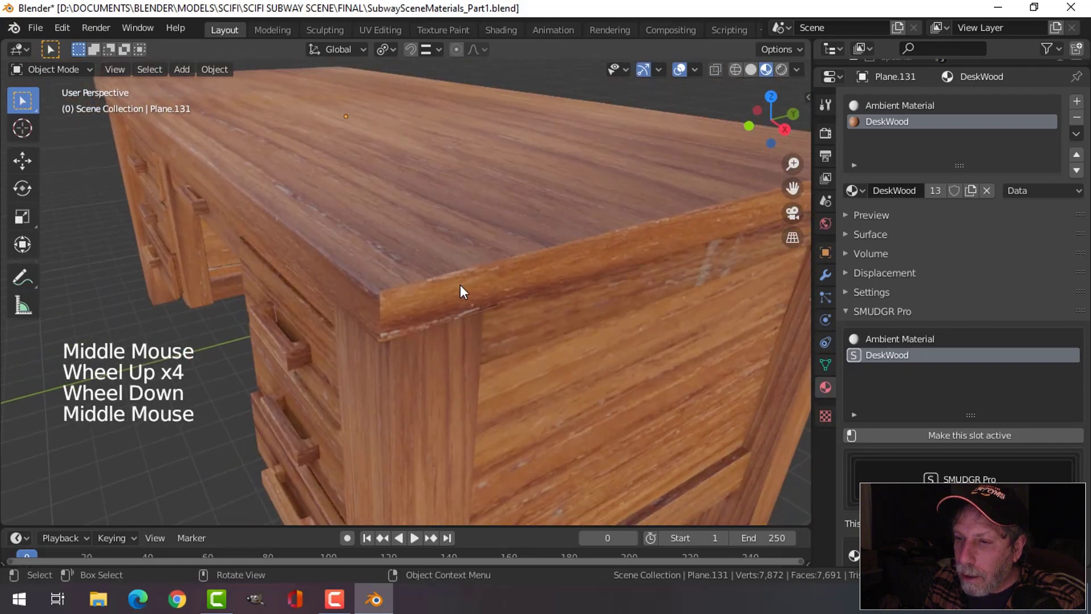
Select the desk top and add a manual SMUDGR setup to its DeskWood material.
{"action": "left_click", "coordinate": [648, 314]}
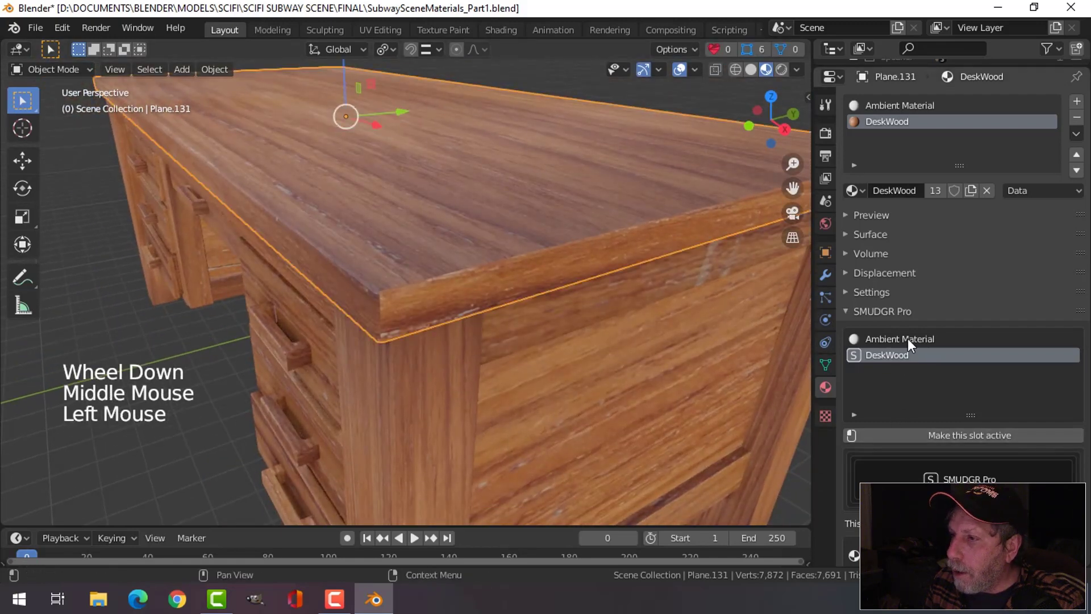
{"action": "scroll", "coordinate": [908, 349], "scroll_direction": "down", "scroll_amount": 7}
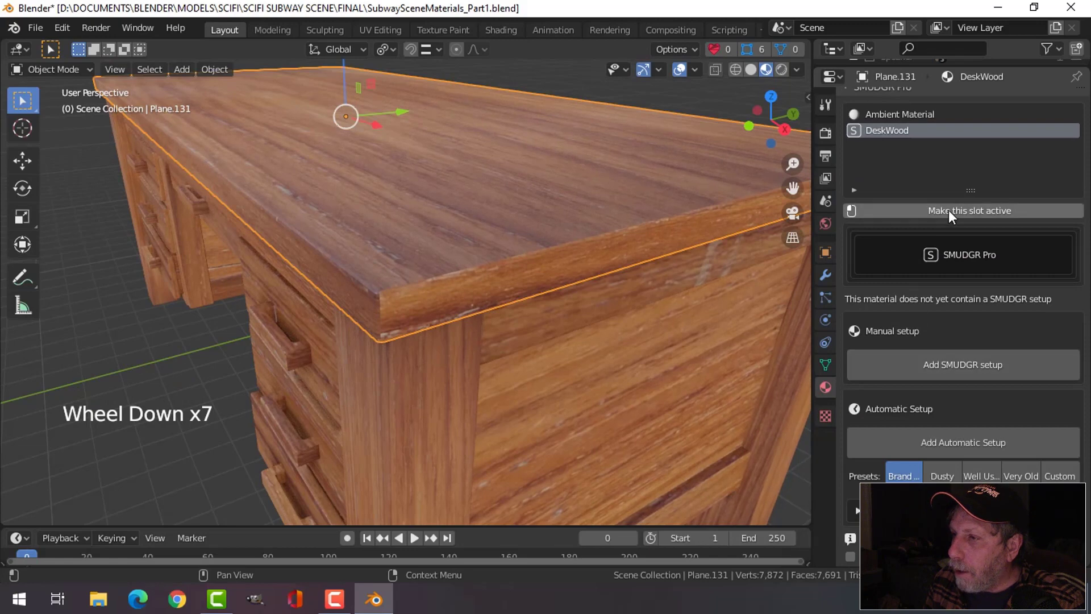
{"action": "scroll", "coordinate": [962, 312], "scroll_direction": "down", "scroll_amount": 2}
{"action": "left_click", "coordinate": [961, 321]}
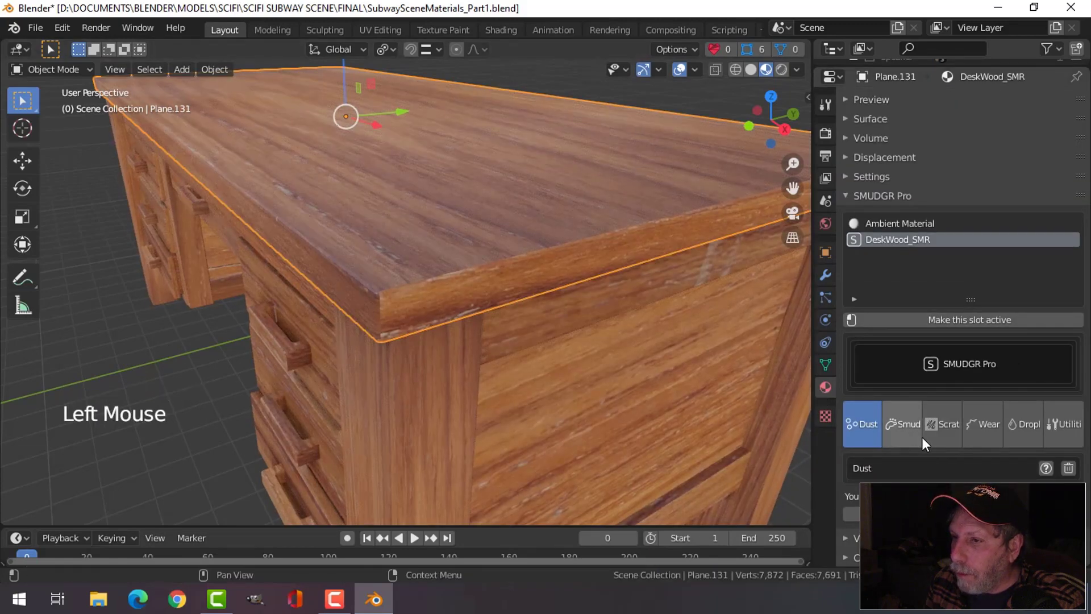
Add the SMUDGR scratches effect to the desk wood material and inspect the wood up close.
{"action": "left_click", "coordinate": [944, 434]}
{"action": "scroll", "coordinate": [954, 443], "scroll_direction": "down", "scroll_amount": 3}
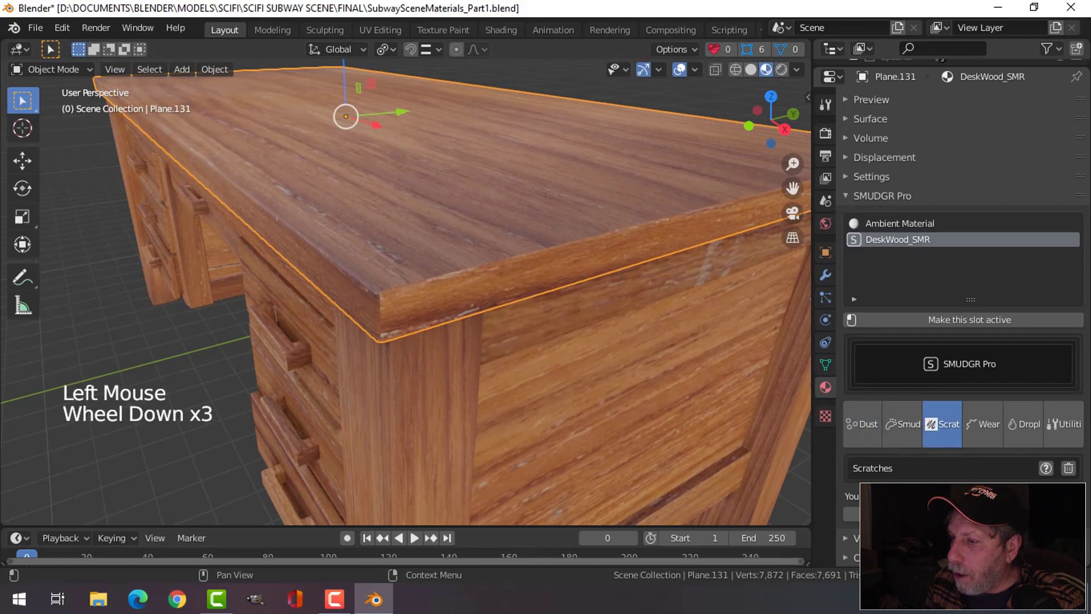
{"action": "left_click", "coordinate": [910, 514]}
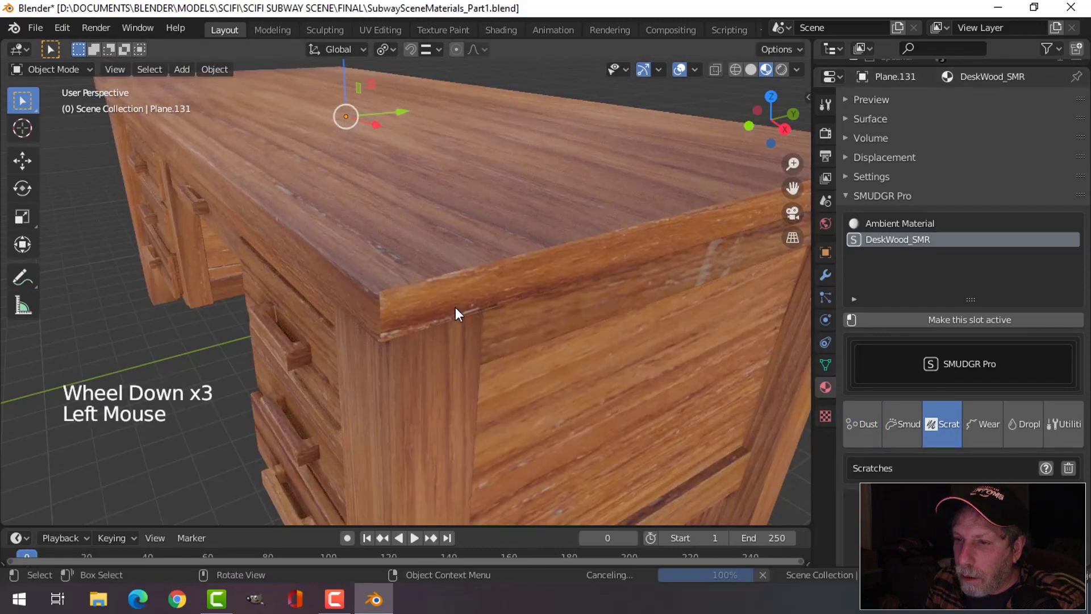
{"action": "scroll", "coordinate": [458, 314], "scroll_direction": "up", "scroll_amount": 1}
{"action": "middle_click_drag", "start_coordinate": [448, 312], "coordinate": [456, 315]}
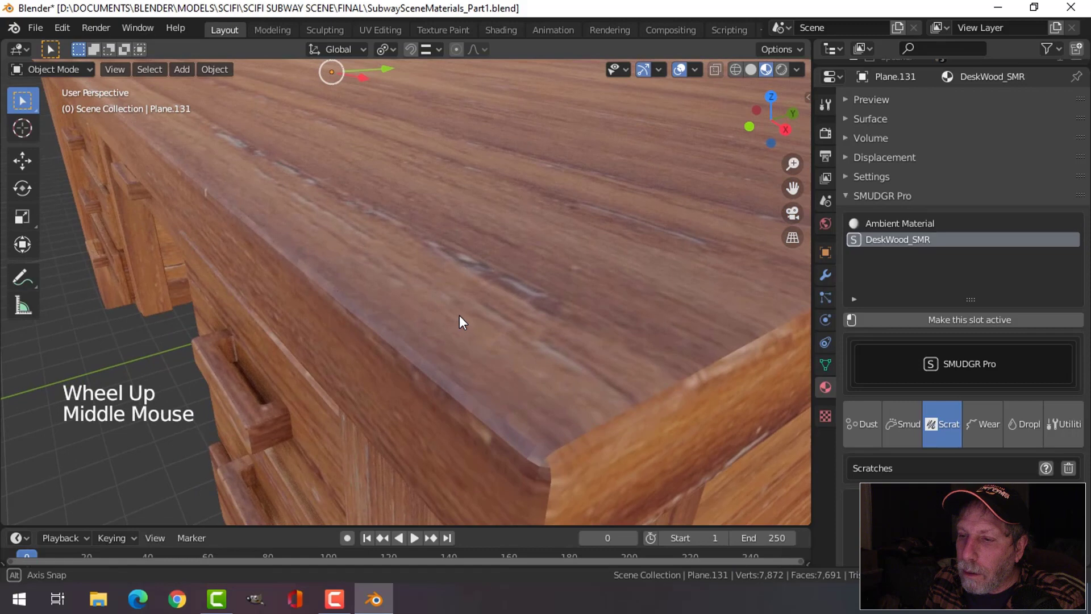
{"action": "middle_click_drag", "start_coordinate": [608, 374], "coordinate": [575, 344], "text": "shift"}
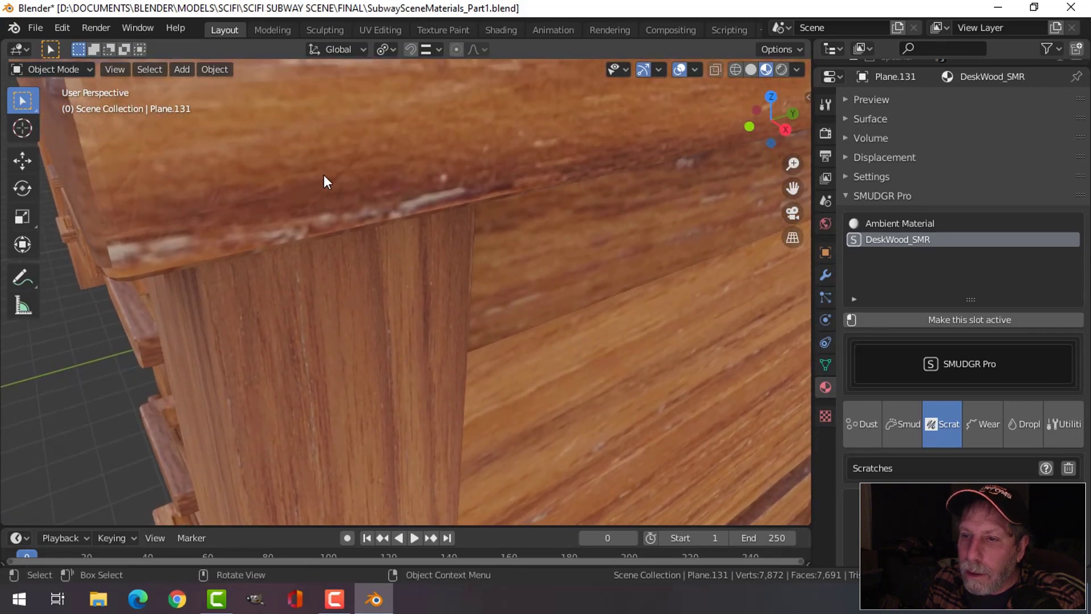
{"action": "scroll", "coordinate": [324, 176], "scroll_direction": "down", "scroll_amount": 2}
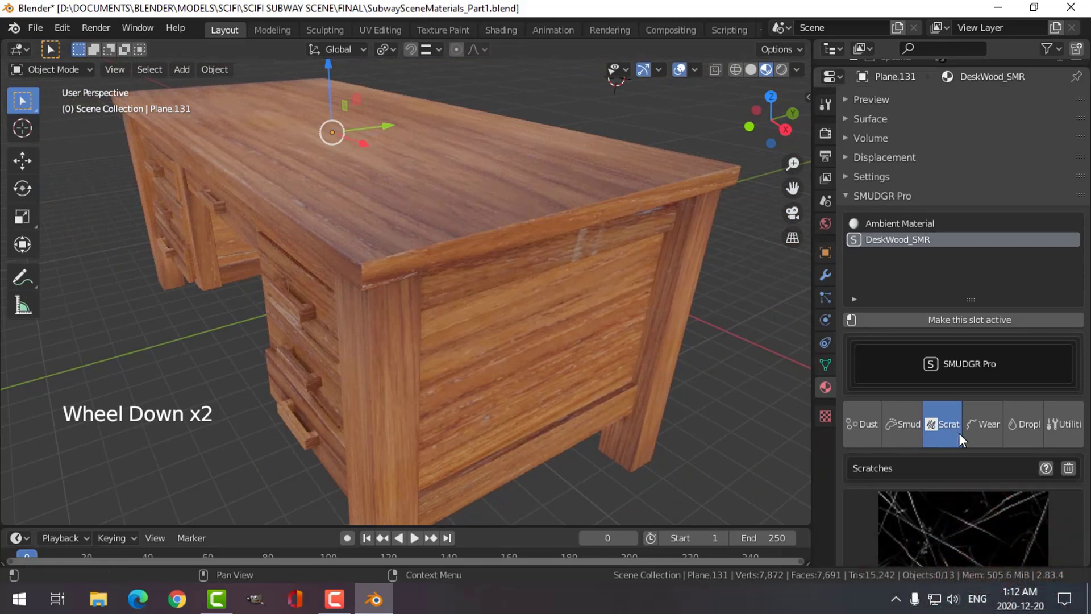
Add the SMUDGR dust effect to the desk wood material and view the whole desk.
{"action": "left_click", "coordinate": [877, 432]}
{"action": "scroll", "coordinate": [989, 470], "scroll_direction": "down", "scroll_amount": 4}
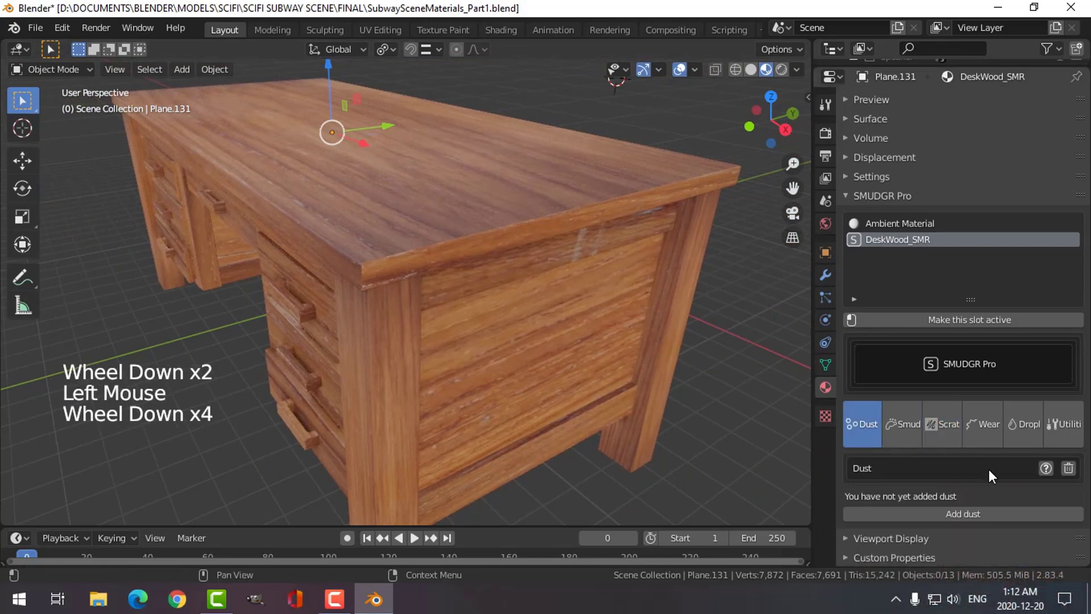
{"action": "left_click", "coordinate": [980, 509]}
{"action": "mouse_move", "coordinate": [513, 260]}
{"action": "middle_mouse_down"}
{"action": "mouse_move", "coordinate": [518, 281]}
{"action": "mouse_move", "coordinate": [506, 272]}
{"action": "middle_mouse_up"}
{"action": "scroll", "coordinate": [520, 287], "scroll_direction": "down", "scroll_amount": 2}
{"action": "middle_click_drag", "start_coordinate": [506, 273], "coordinate": [495, 252]}
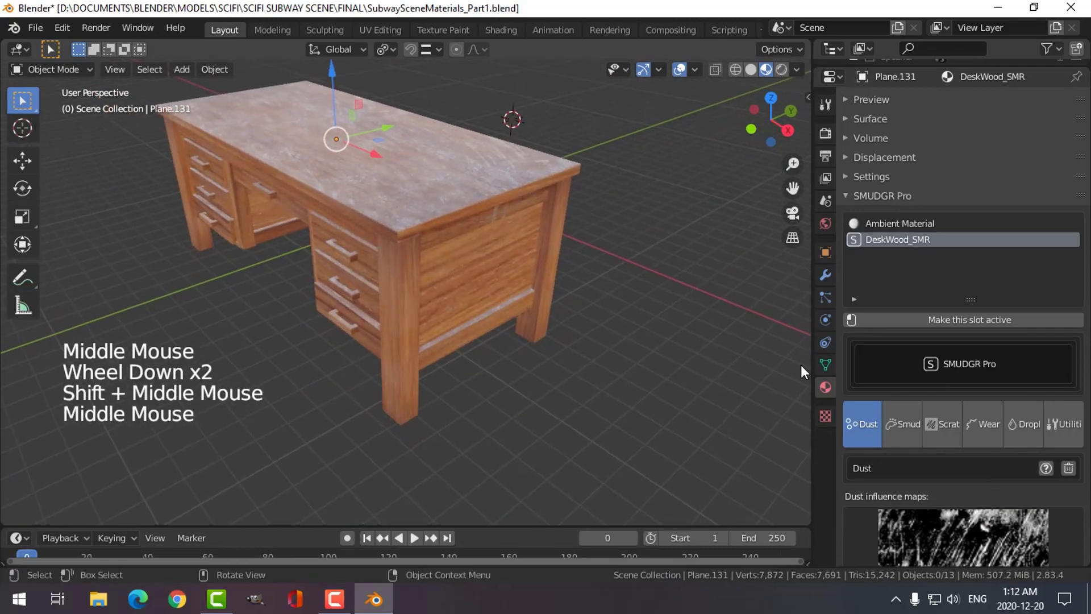
Set the dust multiplier of the desk wood material to 2.
{"action": "scroll", "coordinate": [960, 498], "scroll_direction": "down", "scroll_amount": 5}
{"action": "scroll", "coordinate": [959, 498], "scroll_direction": "down", "scroll_amount": 7}
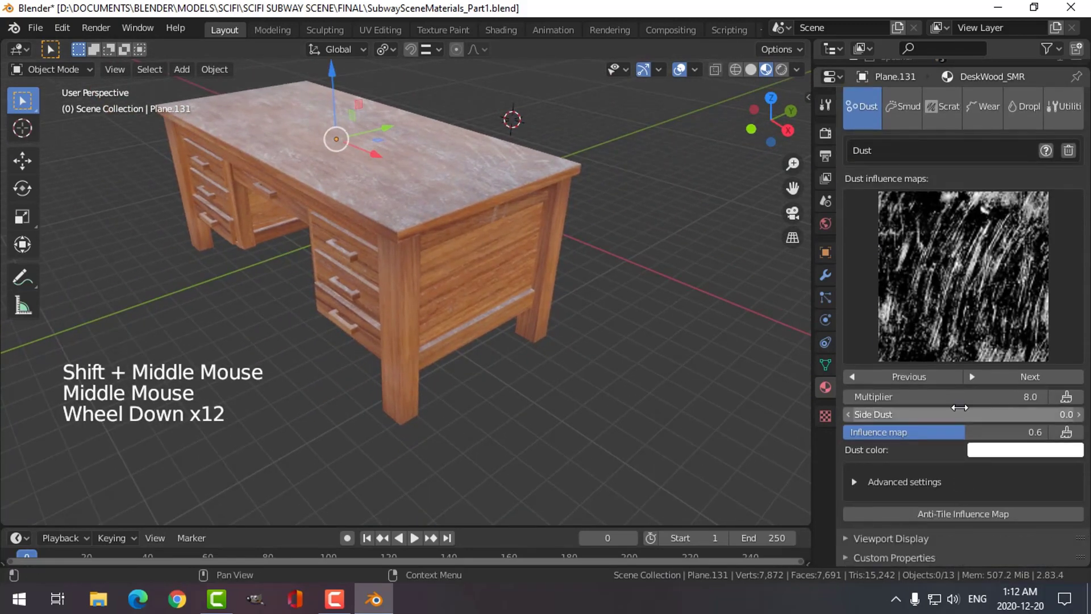
{"action": "left_click", "coordinate": [996, 393]}
{"action": "type", "text": "2"}
{"action": "key", "text": "Return"}
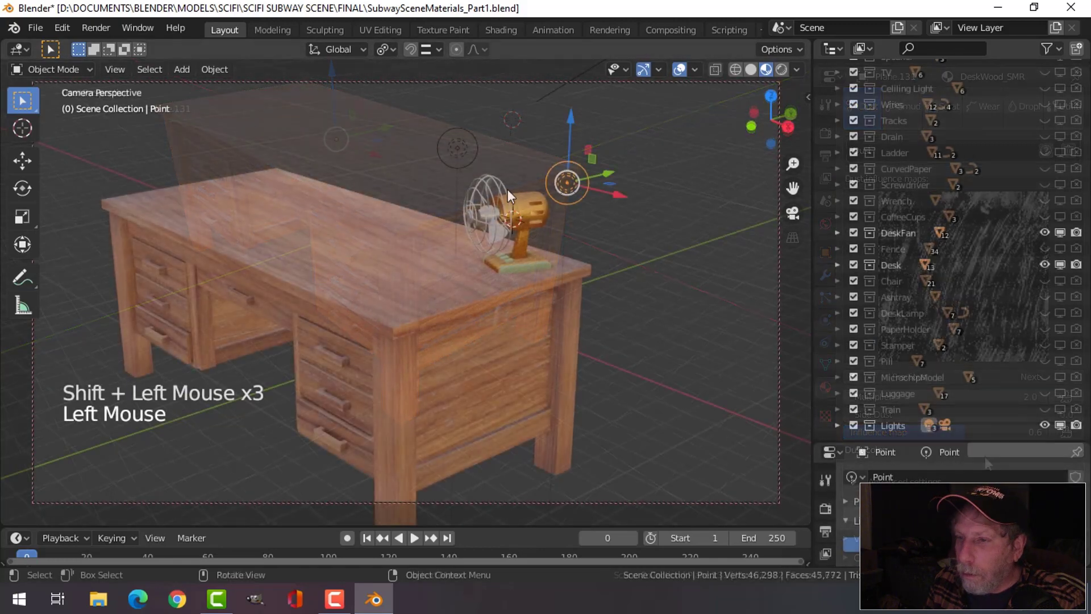
Clear the light selection and render the desk and fan from the camera view.
{"action": "left_click", "coordinate": [455, 149]}
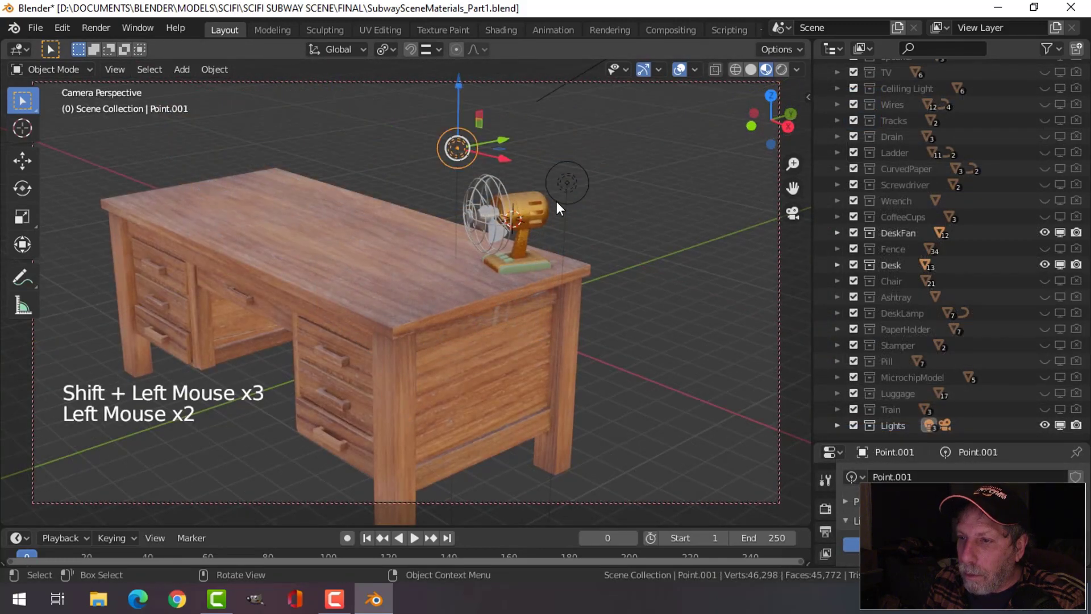
{"action": "key", "text": "alt+a"}
{"action": "key", "text": "F12"}
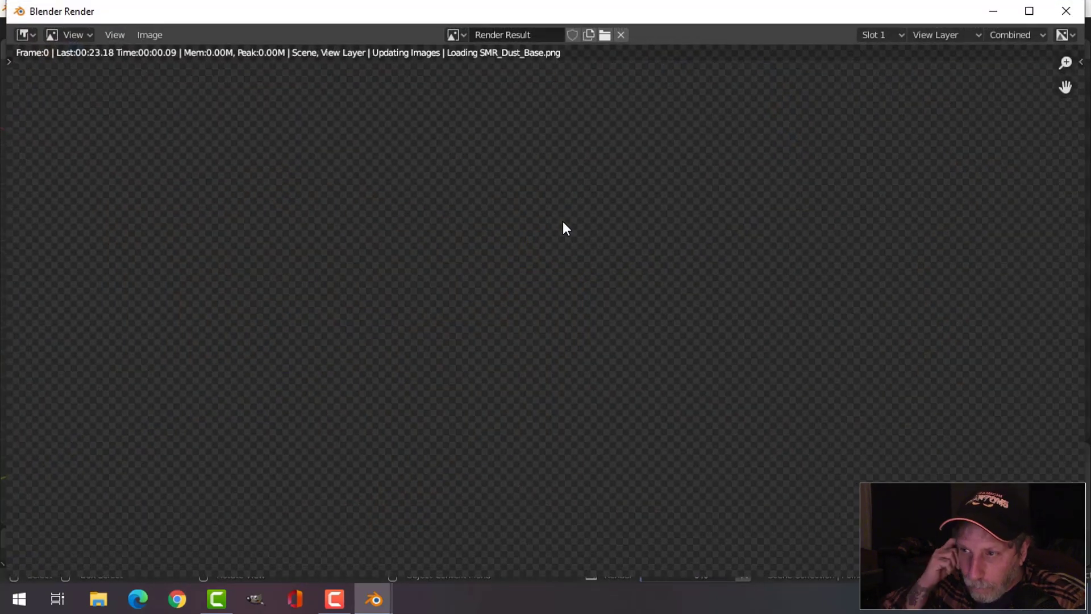
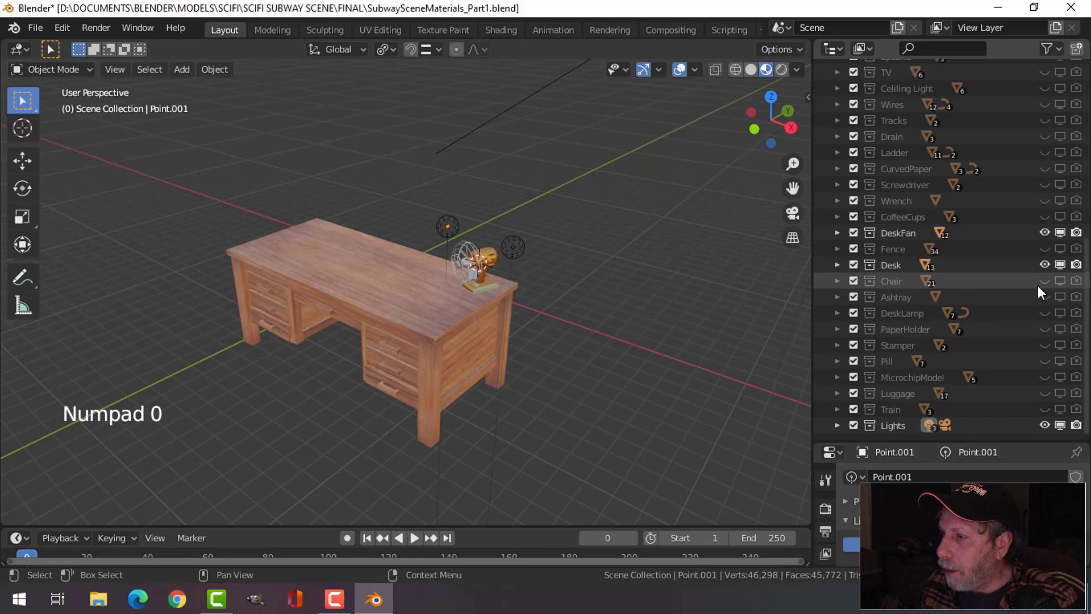
Enable the Chair collection and its contents in the viewport and in renders, and bring the front chair into view.
{"action": "left_click", "coordinate": [1044, 281], "text": "shift"}
{"action": "left_click", "coordinate": [1058, 281], "text": "shift"}
{"action": "left_click", "coordinate": [1076, 281], "text": "shift"}
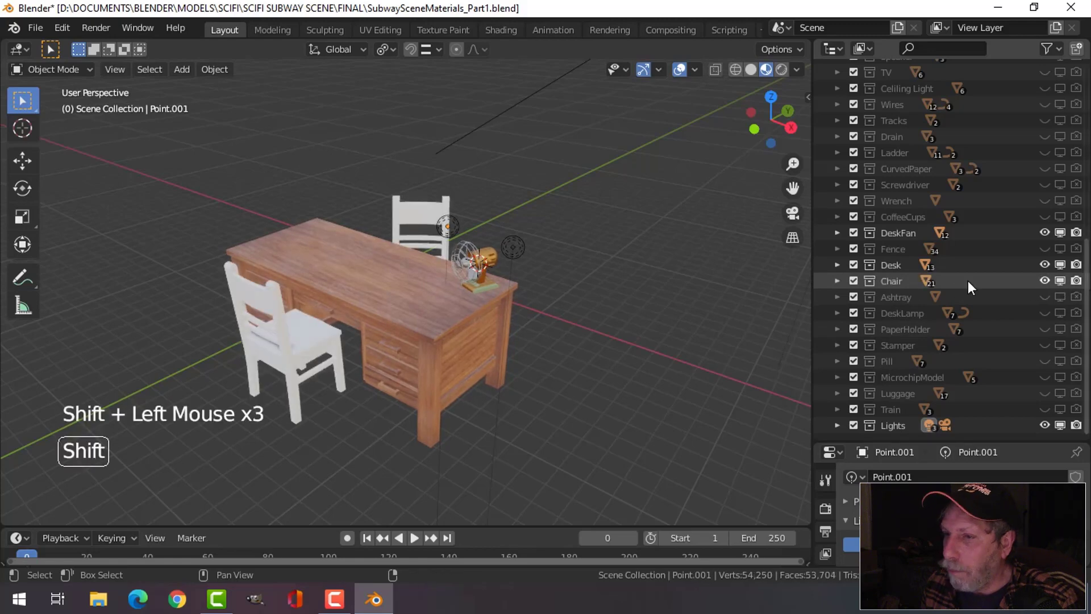
{"action": "middle_click_drag", "start_coordinate": [393, 335], "coordinate": [265, 210]}
{"action": "scroll", "coordinate": [409, 335], "scroll_direction": "up", "scroll_amount": 2}
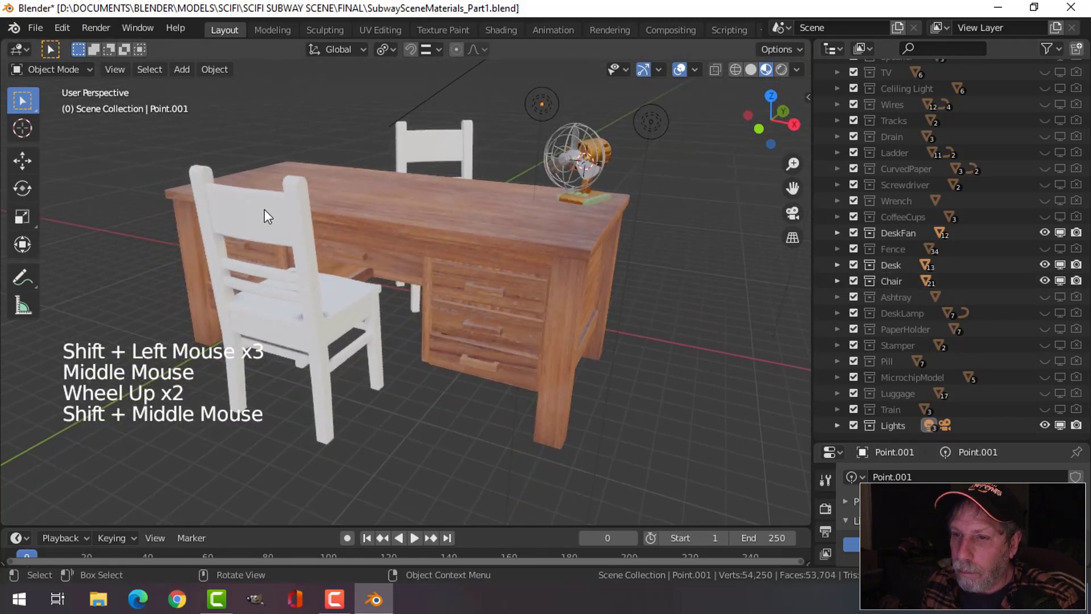
Unwrap all faces of the front chair's backrest panel with Smart UV Project, using a 66 angle limit and 0.02 island margin.
{"action": "left_click", "coordinate": [333, 257]}
{"action": "key", "text": "Tab"}
{"action": "key", "text": "a"}
{"action": "key", "text": "u"}
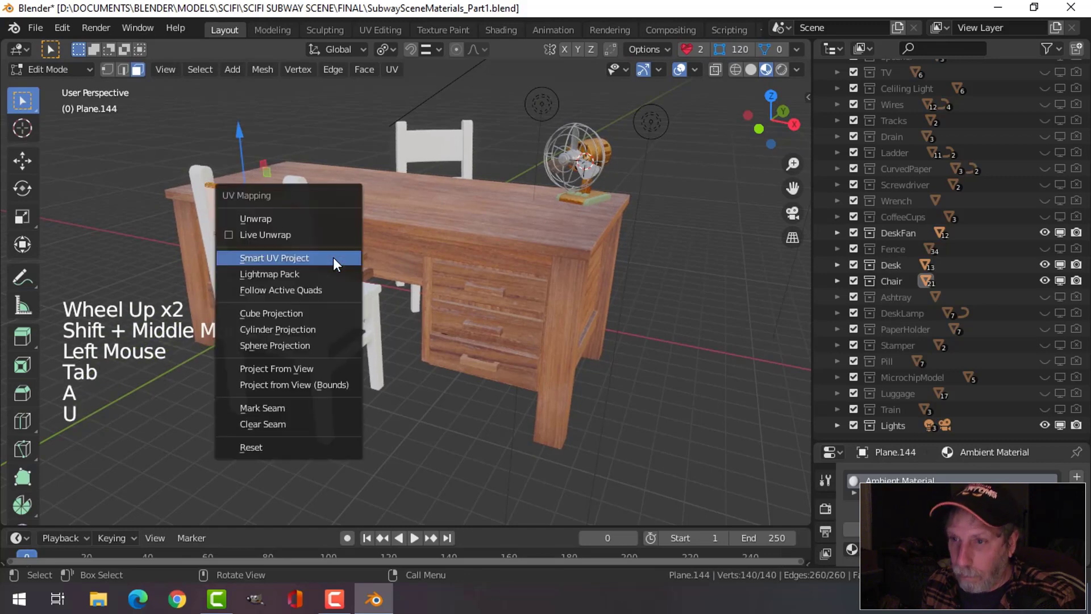
{"action": "left_click", "coordinate": [321, 258]}
{"action": "left_click", "coordinate": [381, 387]}
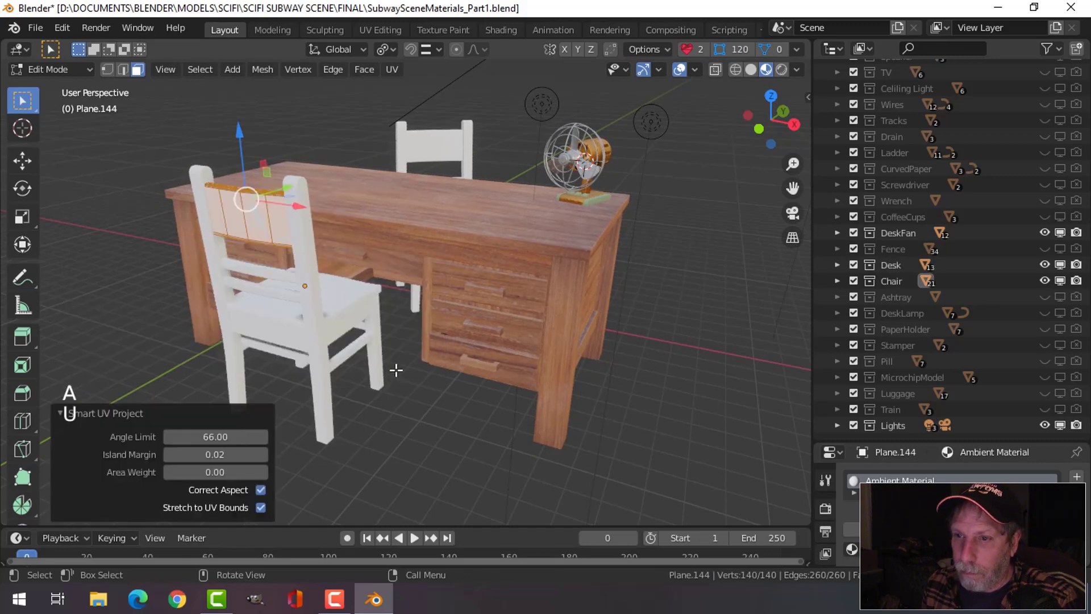
{"action": "key", "text": "Tab"}
Unwrap all faces of the front chair's tall rear posts with Smart UV Project, using a 66 angle limit and 0.02 island margin.
{"action": "left_click", "coordinate": [193, 174]}
{"action": "key", "text": "Tab"}
{"action": "key", "text": "a"}
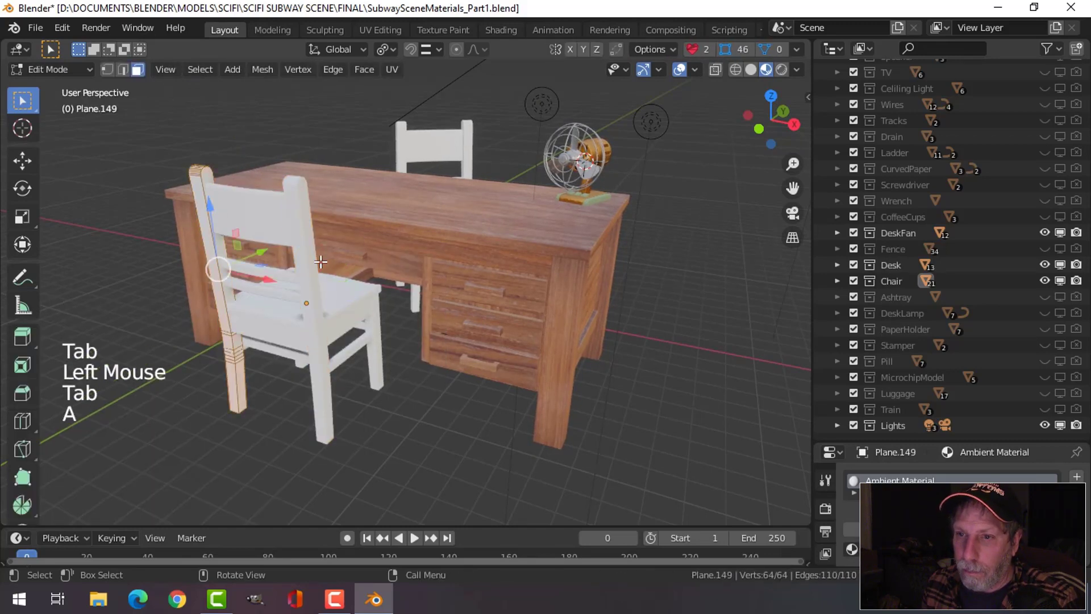
{"action": "key", "text": "u"}
{"action": "left_click", "coordinate": [321, 262]}
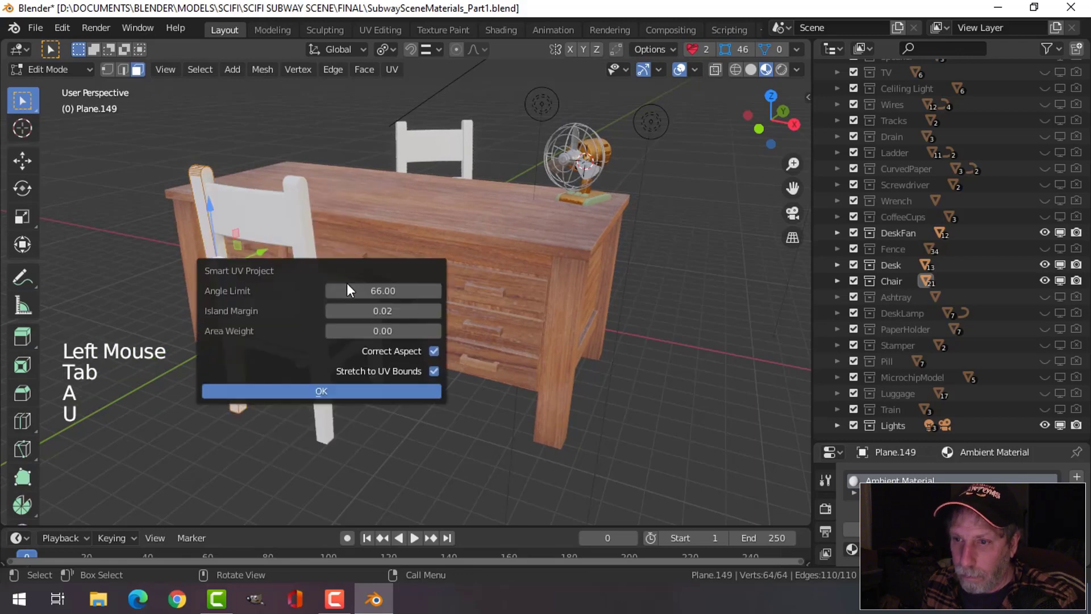
{"action": "left_click", "coordinate": [397, 392]}
{"action": "key", "text": "Tab"}
Unwrap all faces of the front chair's seat with Smart UV Project and return to Object Mode with nothing selected.
{"action": "middle_click_drag", "start_coordinate": [427, 365], "coordinate": [305, 302]}
{"action": "scroll", "coordinate": [401, 359], "scroll_direction": "up", "scroll_amount": 2}
{"action": "key", "text": "alt+a"}
{"action": "left_click", "coordinate": [318, 299]}
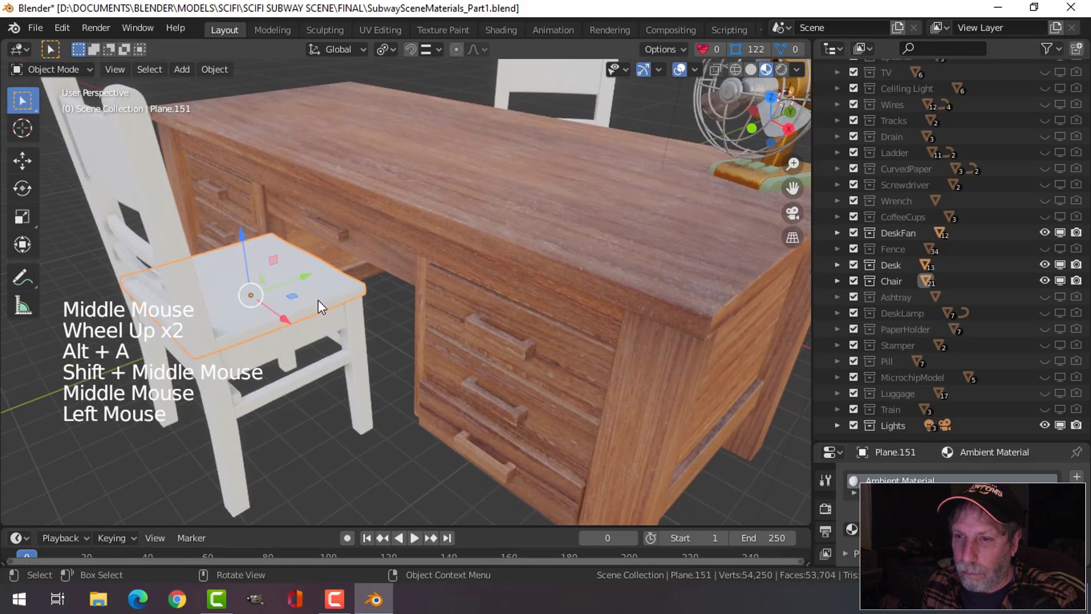
{"action": "key", "text": "Tab"}
{"action": "key", "text": "a"}
{"action": "key", "text": "u"}
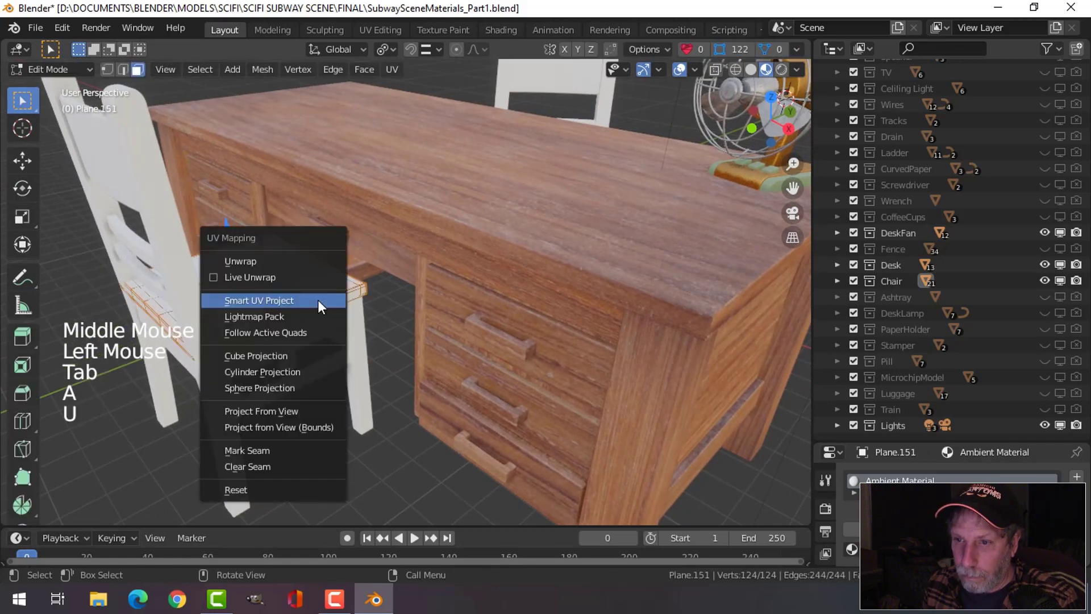
{"action": "left_click", "coordinate": [318, 299]}
{"action": "left_click", "coordinate": [398, 429]}
{"action": "key", "text": "Tab"}
{"action": "key", "text": "alt+a"}
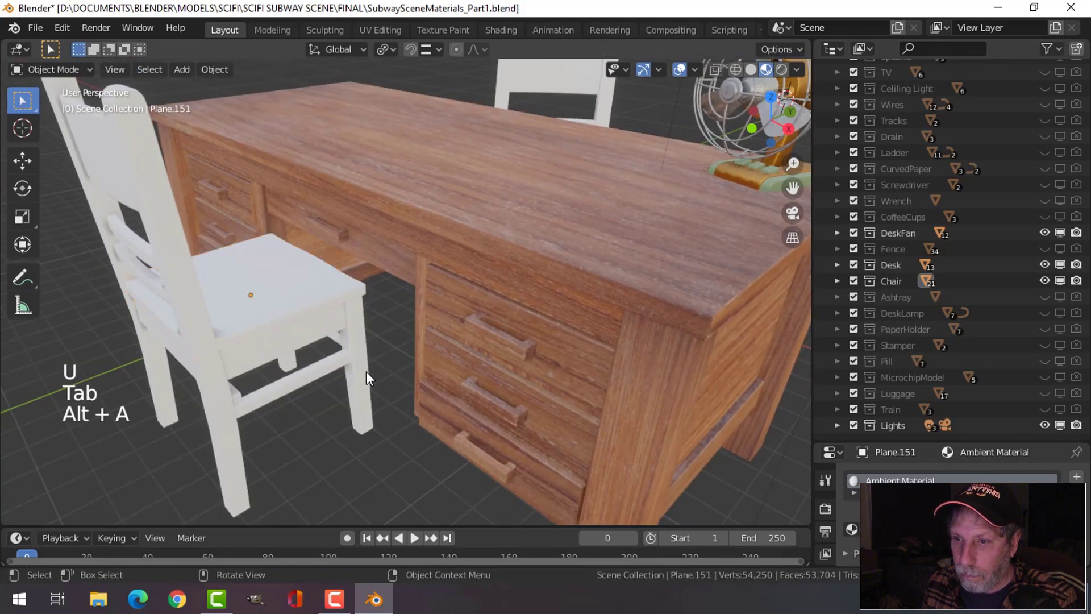
Enlarge the material properties area and assign the existing DeskWood_SMR material to the front chair's seat.
{"action": "middle_click_drag", "start_coordinate": [366, 371], "coordinate": [300, 285]}
{"action": "left_click", "coordinate": [300, 285]}
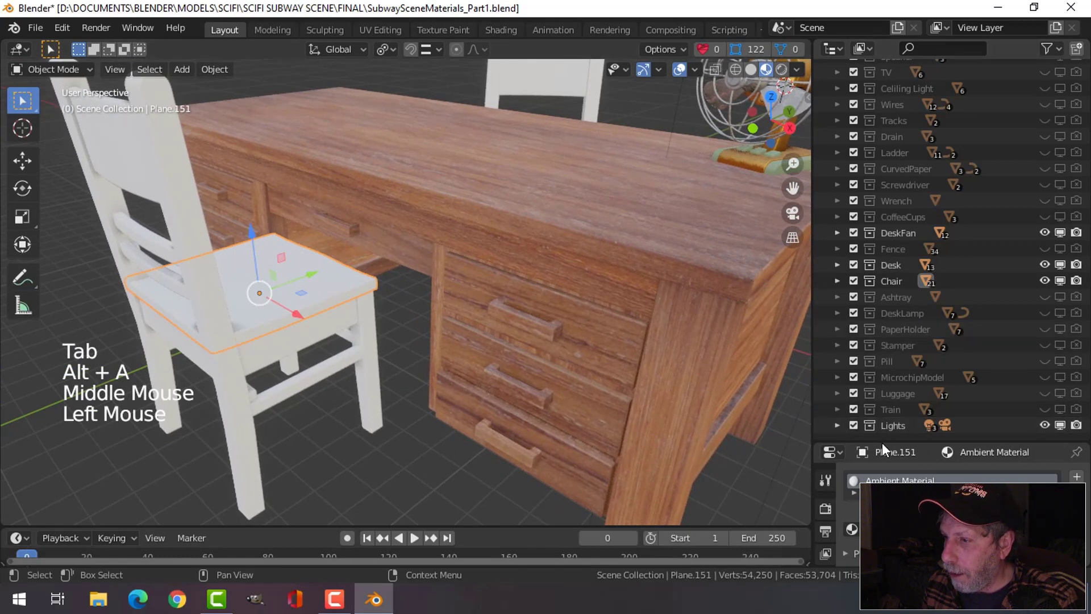
{"action": "left_click_drag", "start_coordinate": [882, 444], "coordinate": [919, 61]}
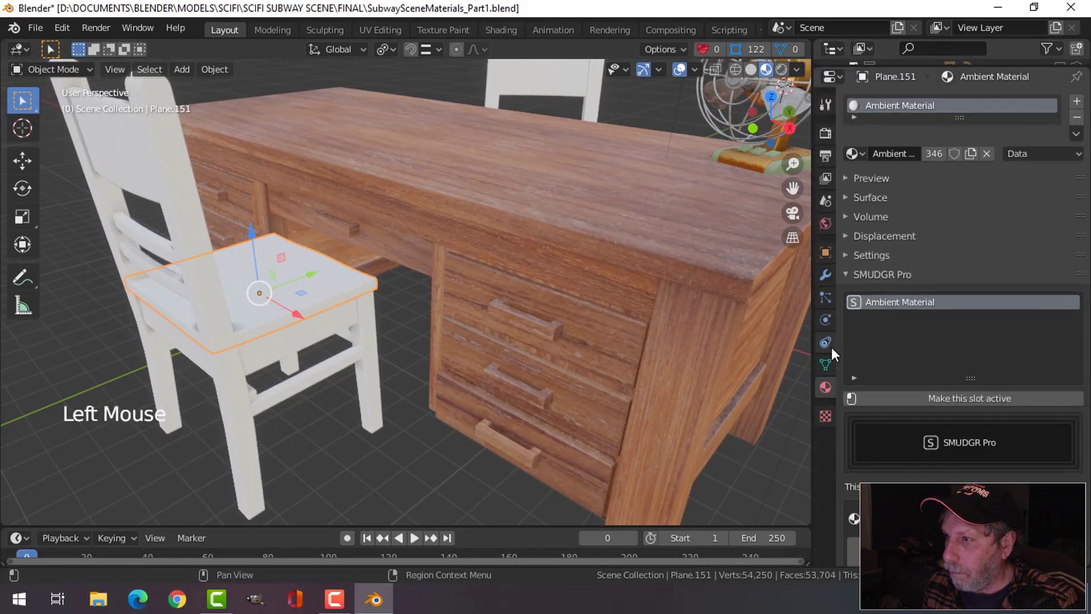
{"action": "left_click", "coordinate": [851, 154]}
{"action": "left_click", "coordinate": [909, 193]}
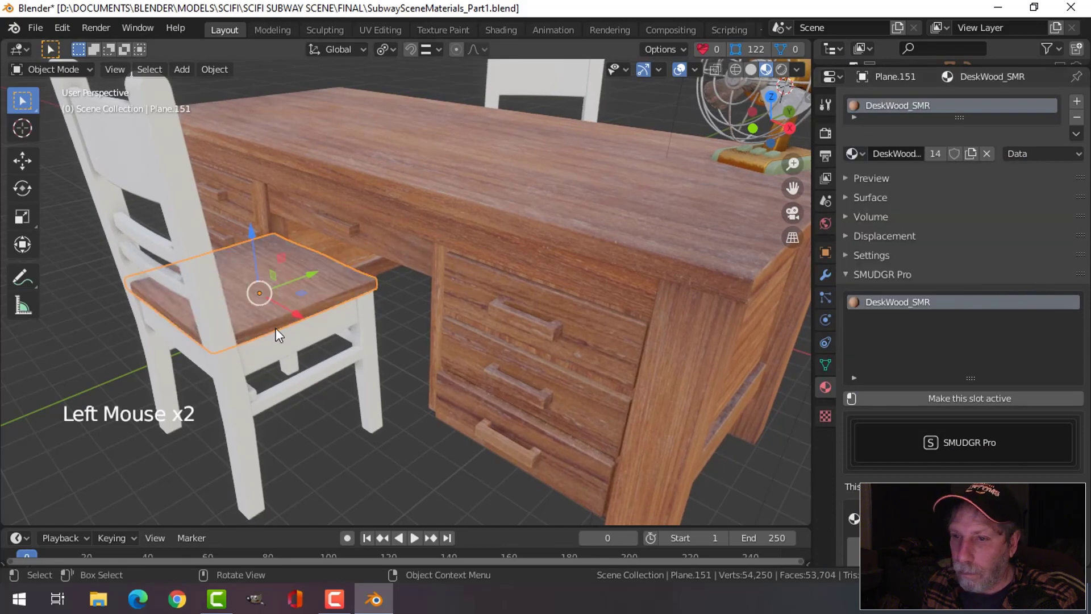
Assign the DeskWood_SMR material to the front chair's tall rear posts and its backrest panel.
{"action": "left_click", "coordinate": [369, 317]}
{"action": "left_click", "coordinate": [199, 227]}
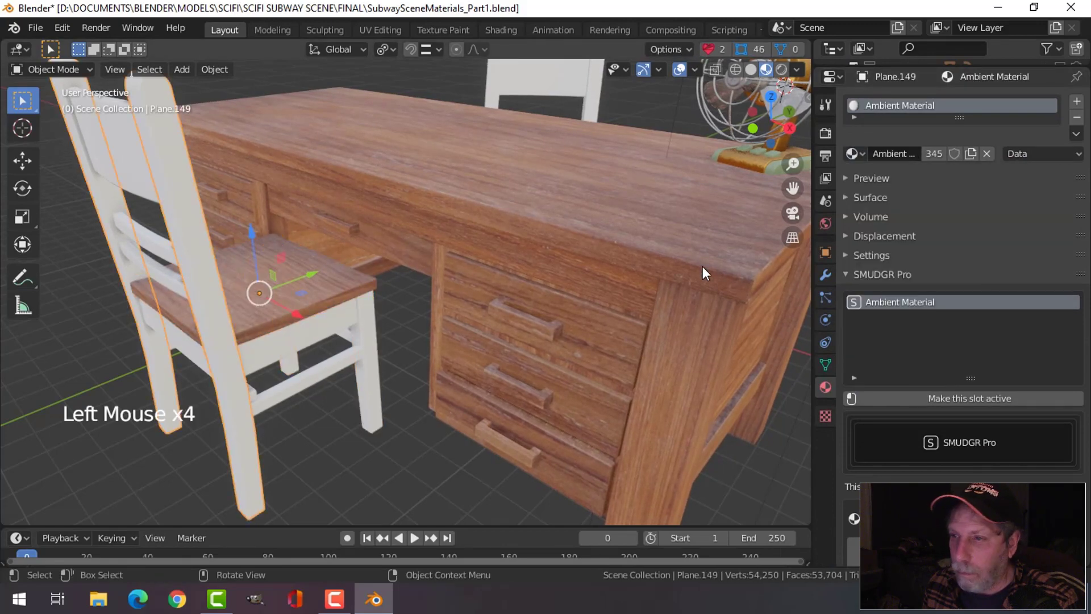
{"action": "left_click", "coordinate": [852, 153]}
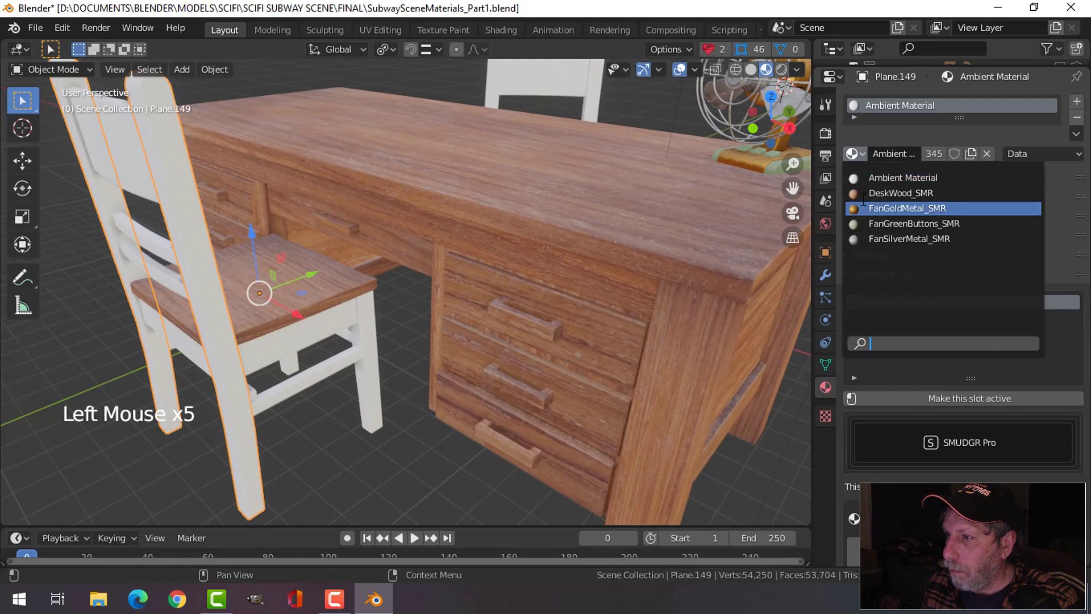
{"action": "left_click", "coordinate": [909, 195]}
{"action": "left_click", "coordinate": [127, 158]}
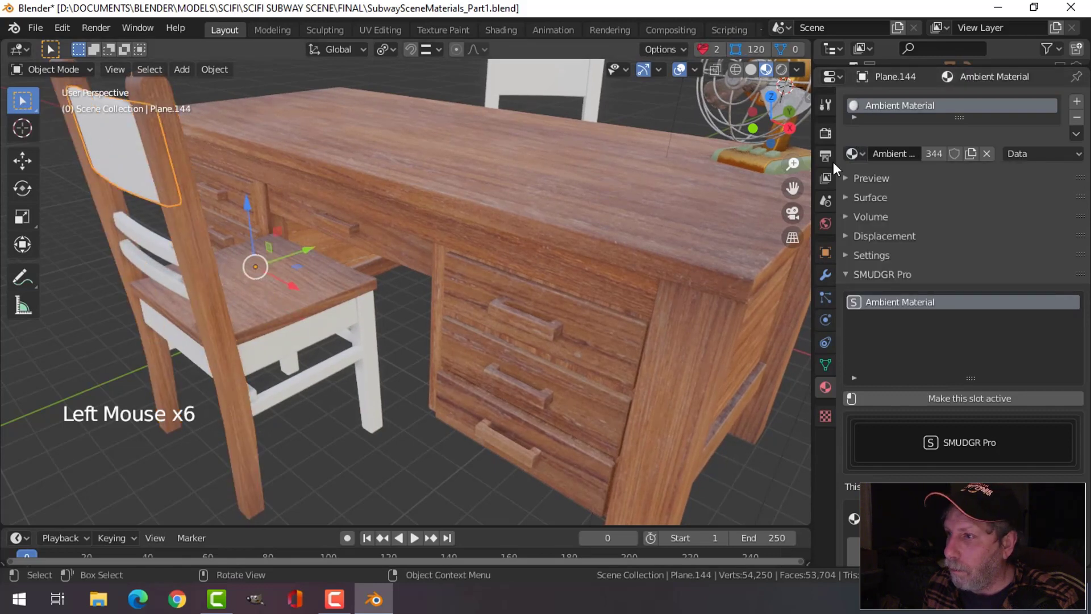
{"action": "left_click", "coordinate": [855, 154]}
{"action": "left_click", "coordinate": [909, 191]}
{"action": "key", "text": "alt+a"}
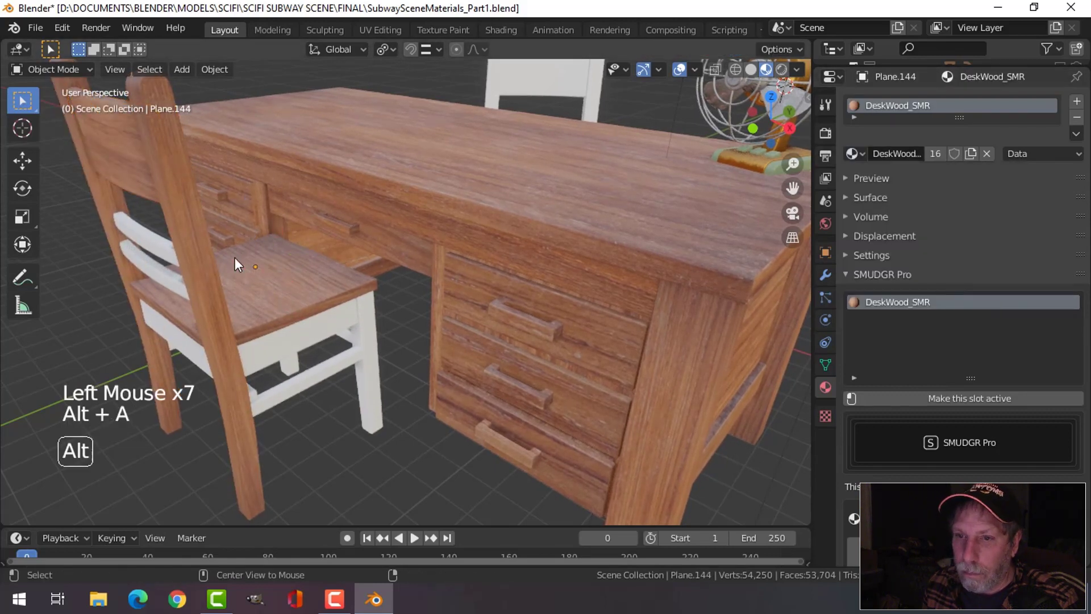
Unwrap the front chair's two curved back slats together with Smart UV Project, using a 66 angle limit and 0.02 island margin.
{"action": "left_click", "coordinate": [142, 239]}
{"action": "left_click", "coordinate": [260, 292], "text": "shift"}
{"action": "key", "text": "Tab"}
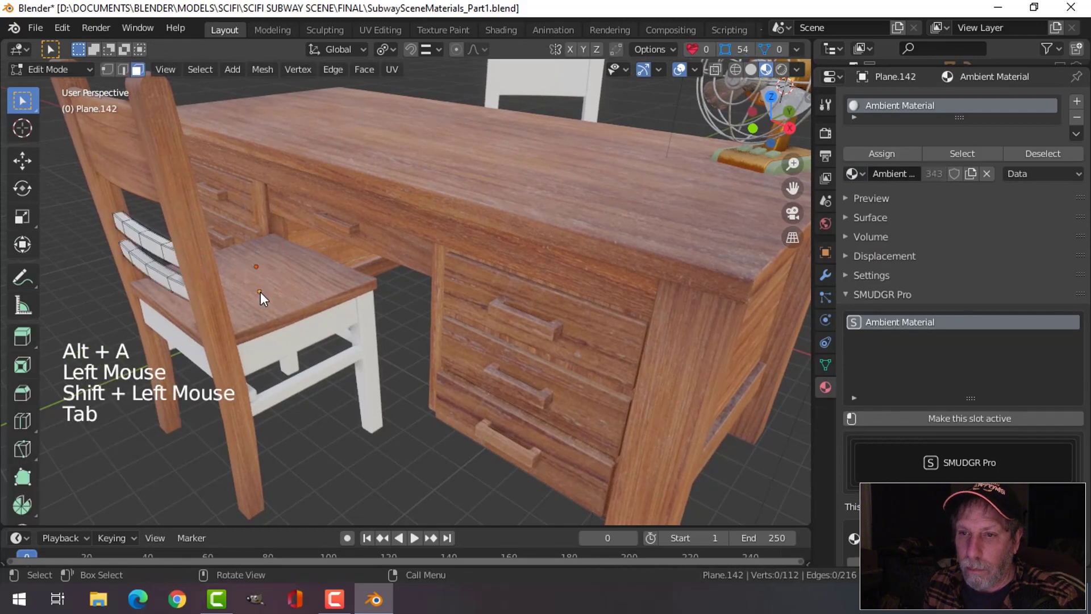
{"action": "key", "text": "a"}
{"action": "key", "text": "u"}
{"action": "left_click", "coordinate": [260, 291]}
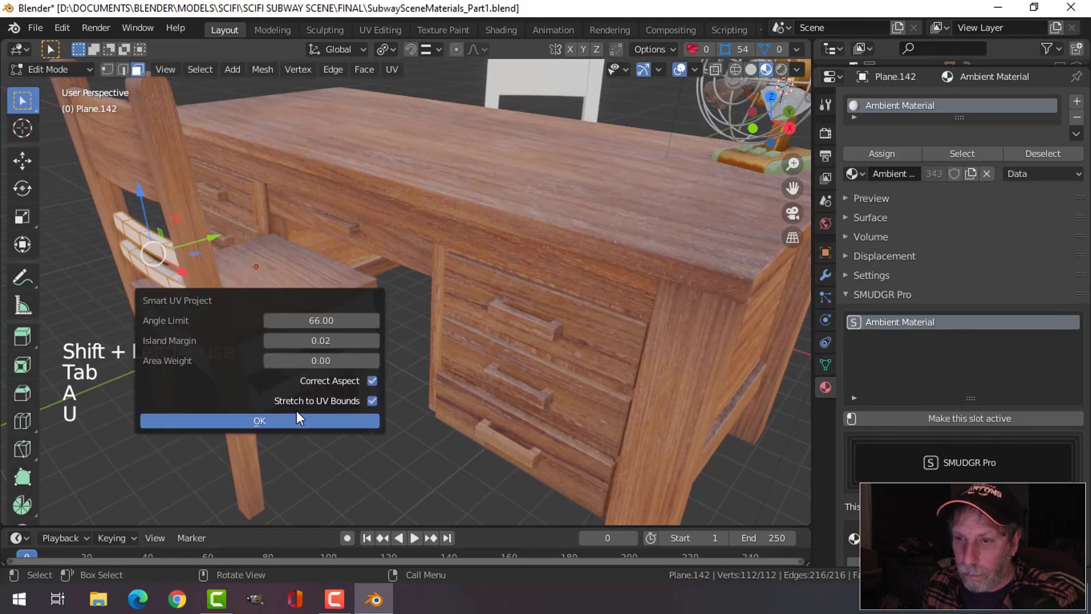
{"action": "left_click", "coordinate": [298, 419]}
{"action": "key", "text": "Tab"}
Assign the existing DeskWood_SMR material to both curved back slats of the front chair and clear the selection.
{"action": "left_click", "coordinate": [854, 153]}
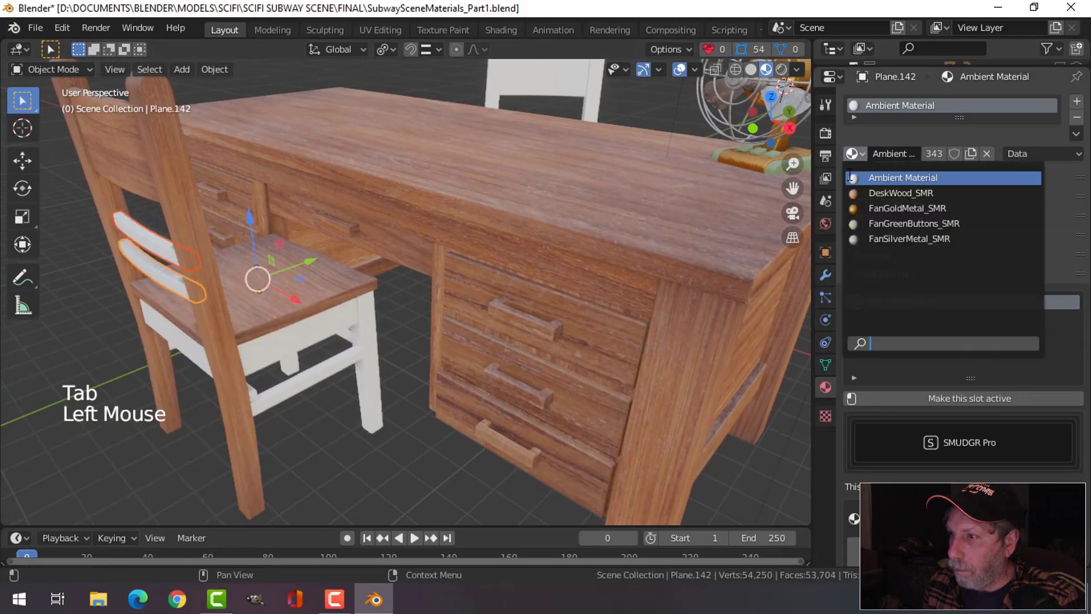
{"action": "left_click", "coordinate": [887, 194]}
{"action": "key", "text": "alt+a"}
{"action": "left_click", "coordinate": [142, 241]}
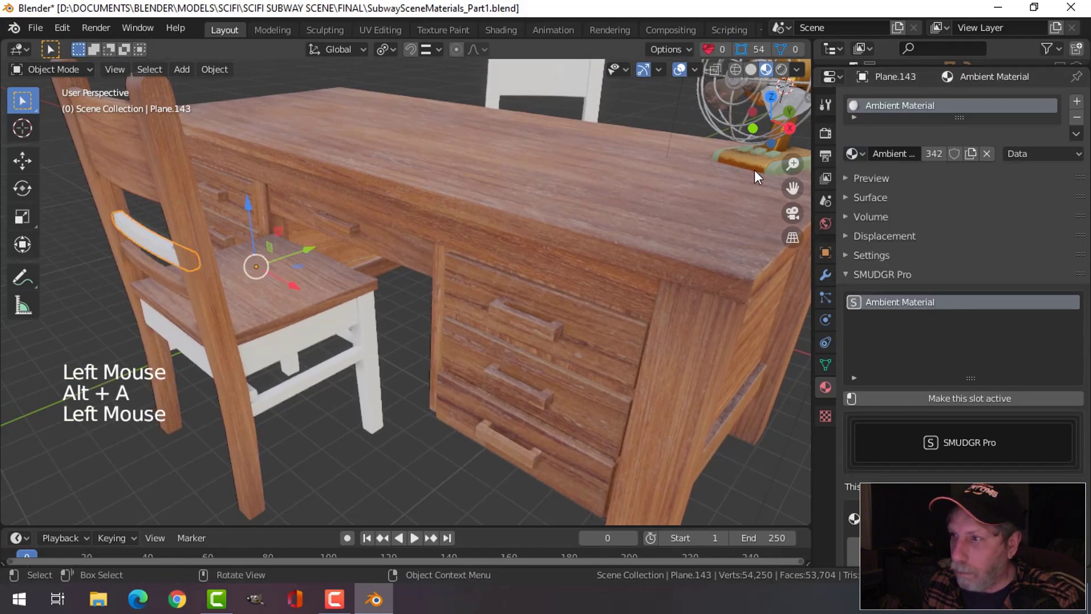
{"action": "left_click", "coordinate": [854, 154]}
{"action": "left_click", "coordinate": [887, 193]}
{"action": "key", "text": "alt+a"}
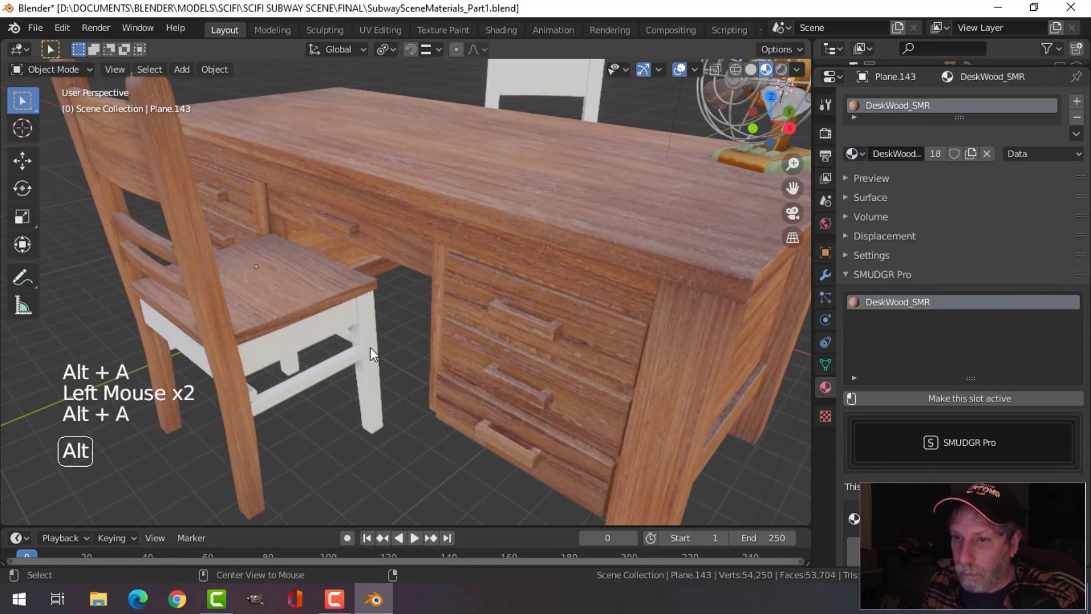
Unwrap the front chair's seat apron with Smart UV Project, using a 66 angle limit and 0.02 island margin.
{"action": "left_click", "coordinate": [340, 322]}
{"action": "key", "text": "Tab"}
{"action": "key", "text": "a"}
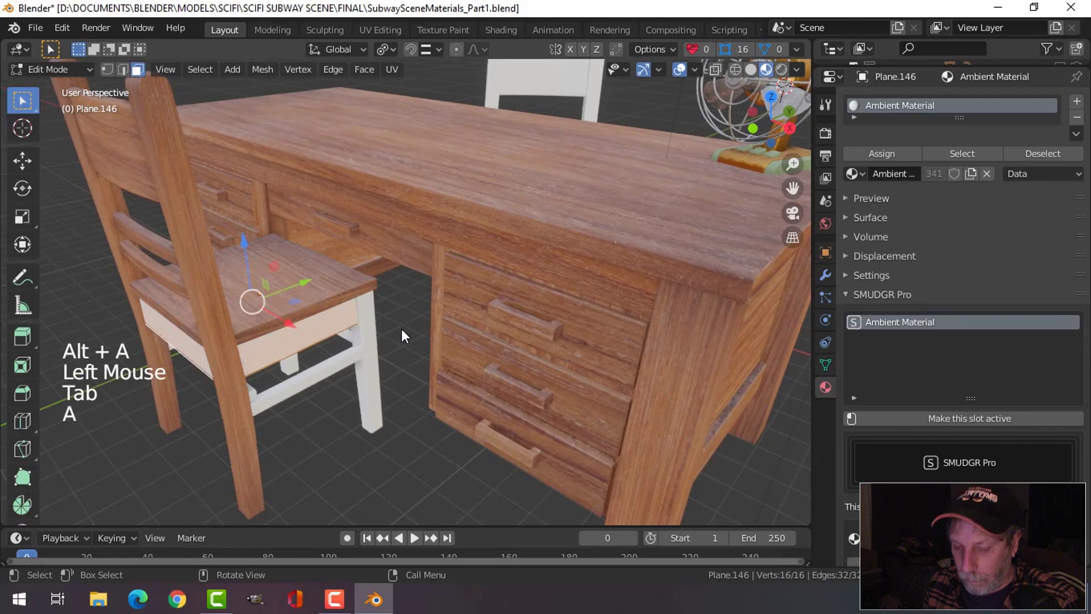
{"action": "key", "text": "u"}
{"action": "left_click", "coordinate": [401, 329]}
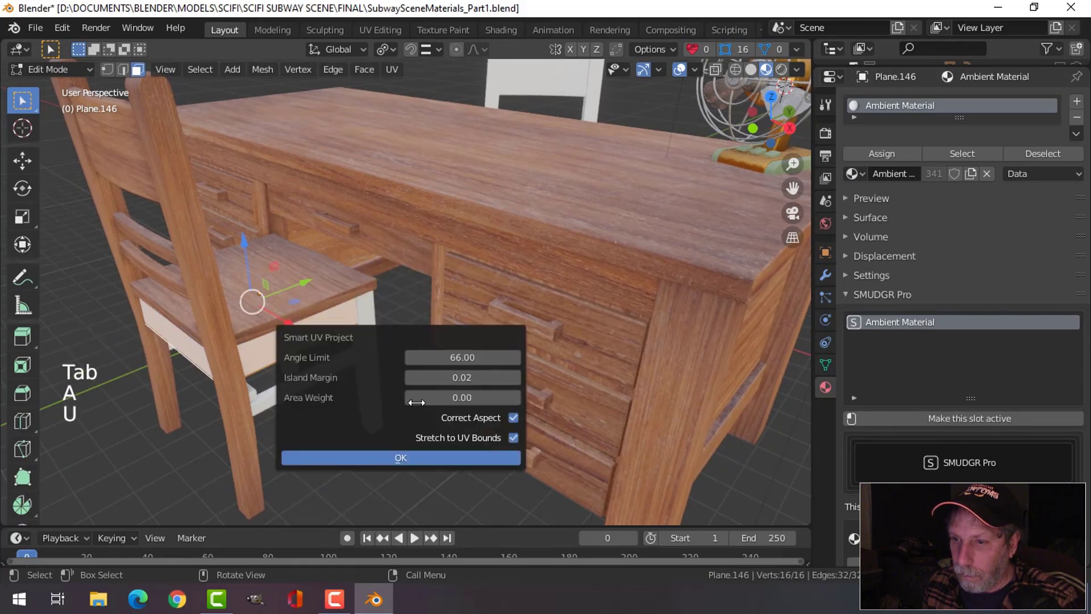
{"action": "left_click", "coordinate": [408, 457]}
{"action": "key", "text": "Tab"}
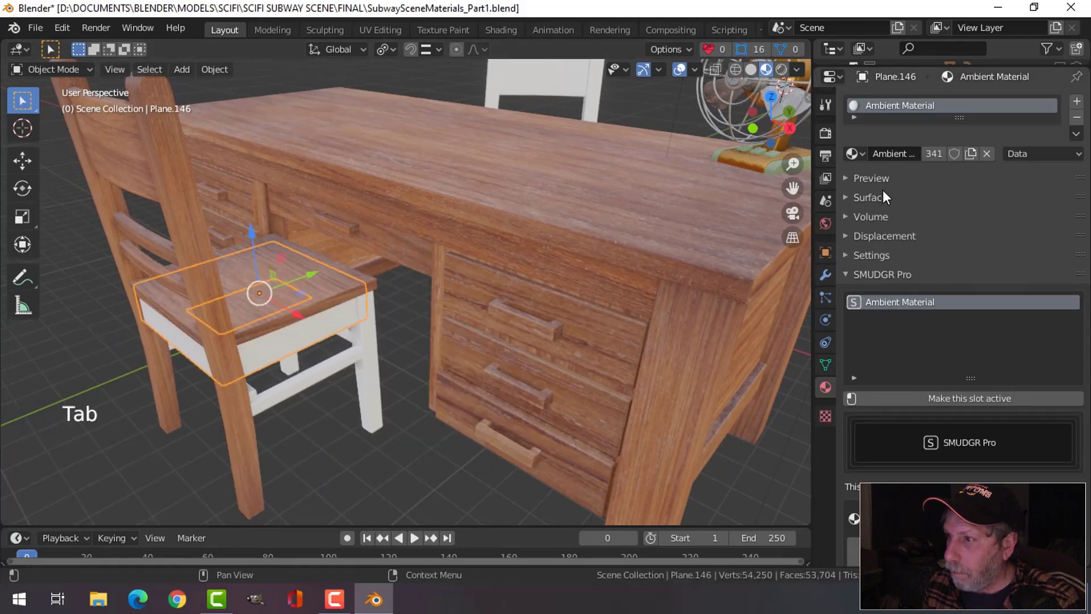
Assign the DeskWood_SMR material to the front chair's seat apron and deselect it.
{"action": "left_click", "coordinate": [852, 154]}
{"action": "left_click", "coordinate": [904, 192]}
{"action": "key", "text": "alt+a"}
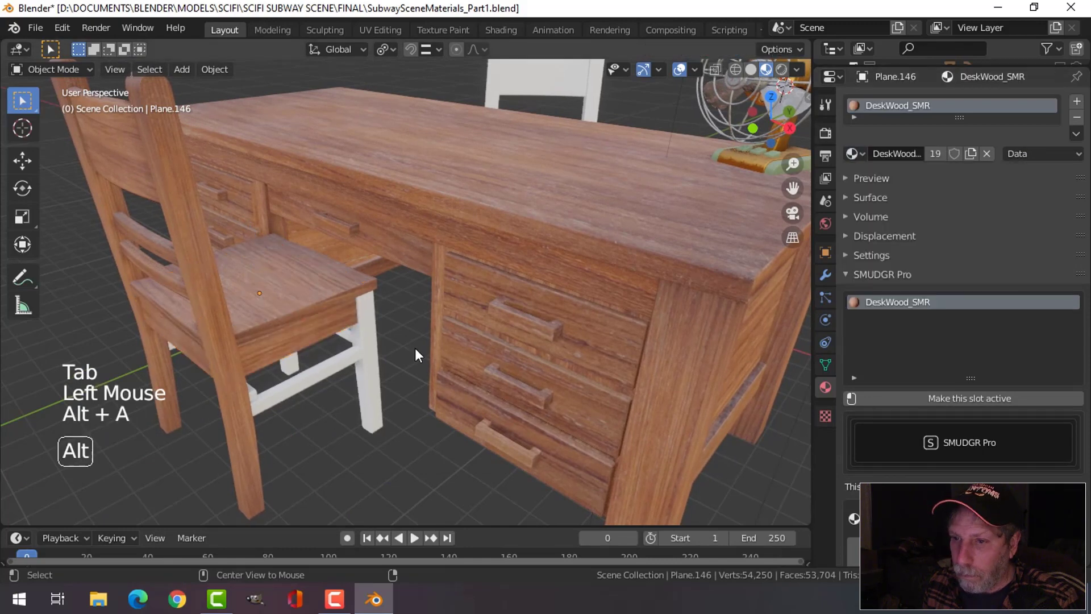
Assign the DeskWood_SMR material to the front chair's two short front legs and leave nothing selected.
{"action": "left_click", "coordinate": [377, 346]}
{"action": "middle_click_drag", "start_coordinate": [376, 346], "coordinate": [365, 380]}
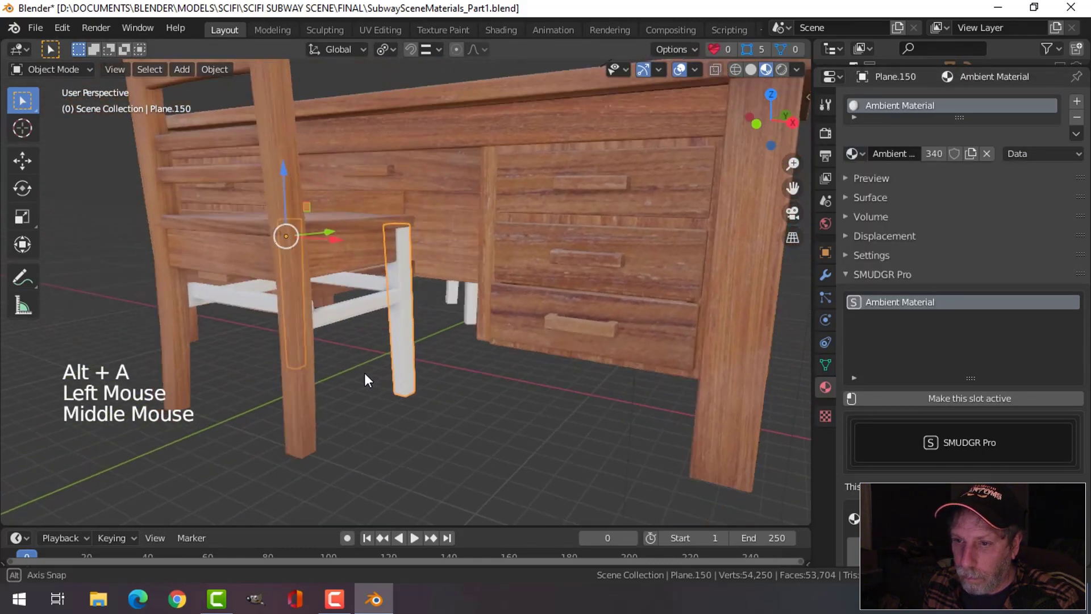
{"action": "left_click", "coordinate": [853, 154]}
{"action": "left_click", "coordinate": [904, 193]}
{"action": "scroll", "coordinate": [395, 342], "scroll_direction": "up", "scroll_amount": 2}
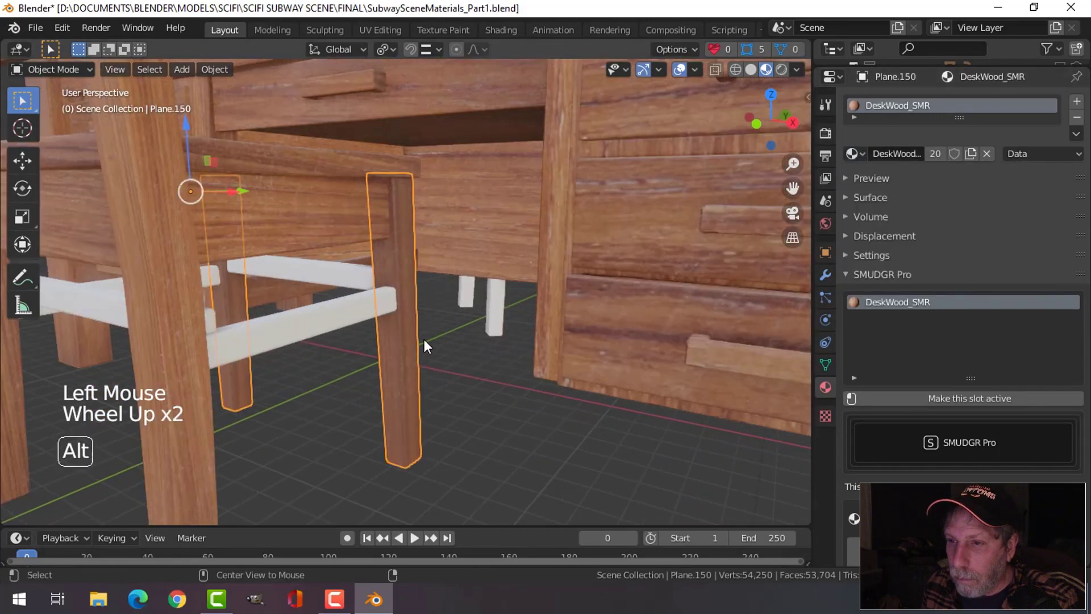
{"action": "key", "text": "alt+a"}
{"action": "left_click", "coordinate": [406, 307]}
{"action": "key", "text": "alt+a"}
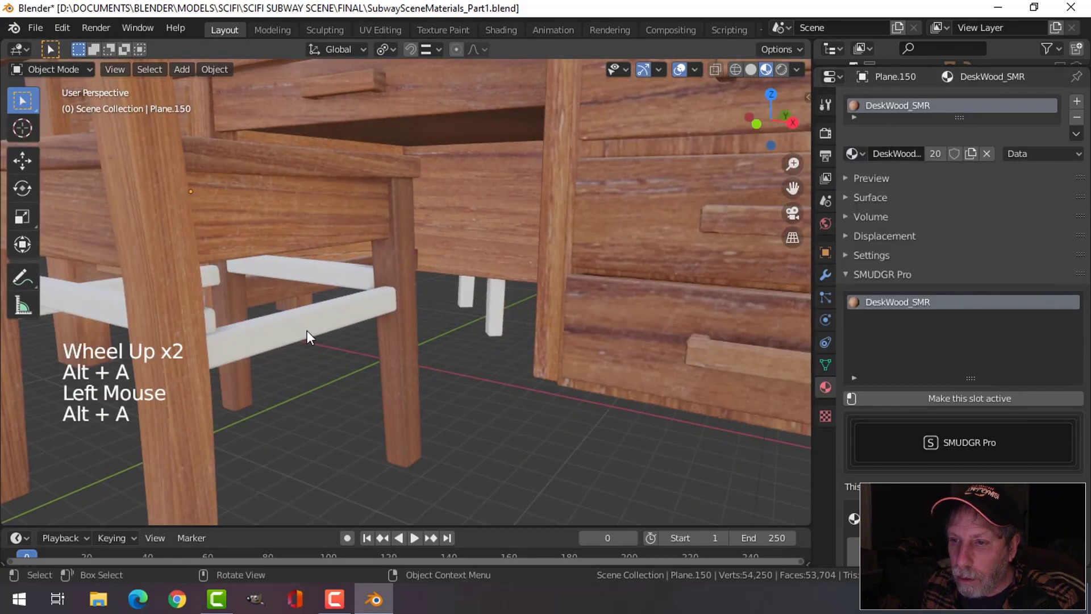
Unwrap the front chair's stretcher rails between the legs together with Smart UV Project, using a 66 angle limit and 0.02 island margin.
{"action": "left_click", "coordinate": [307, 329]}
{"action": "left_click", "coordinate": [293, 279], "text": "shift"}
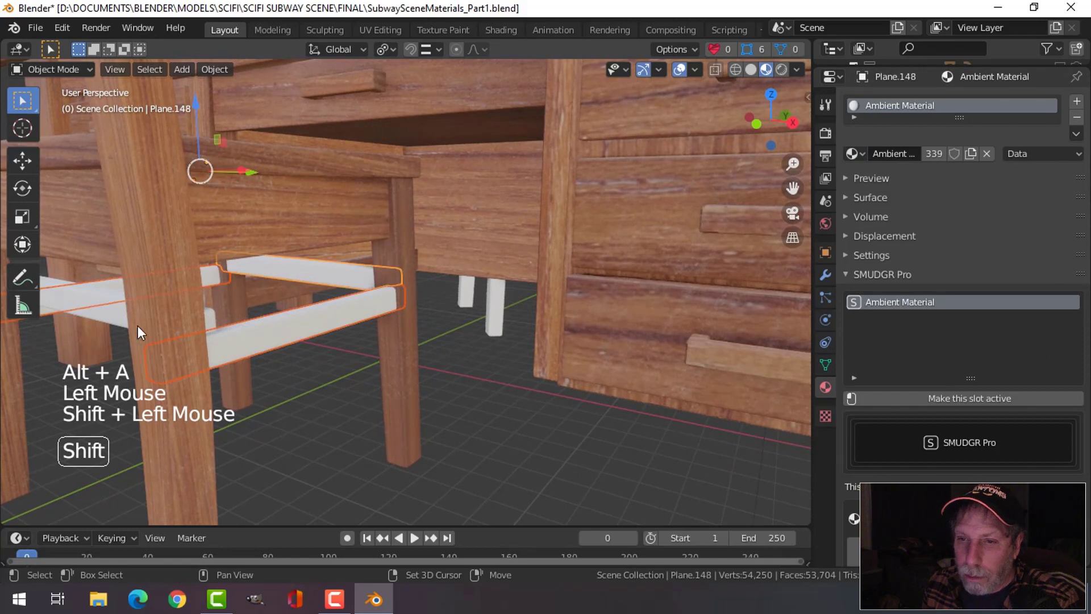
{"action": "key", "text": "Tab"}
{"action": "key", "text": "a"}
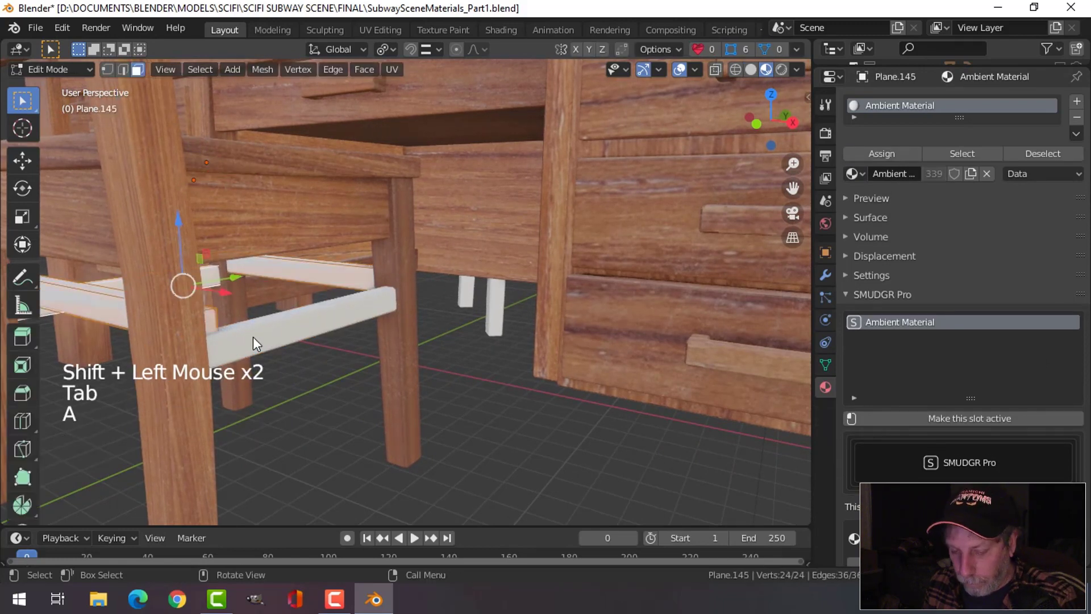
{"action": "key", "text": "u"}
{"action": "left_click", "coordinate": [254, 336]}
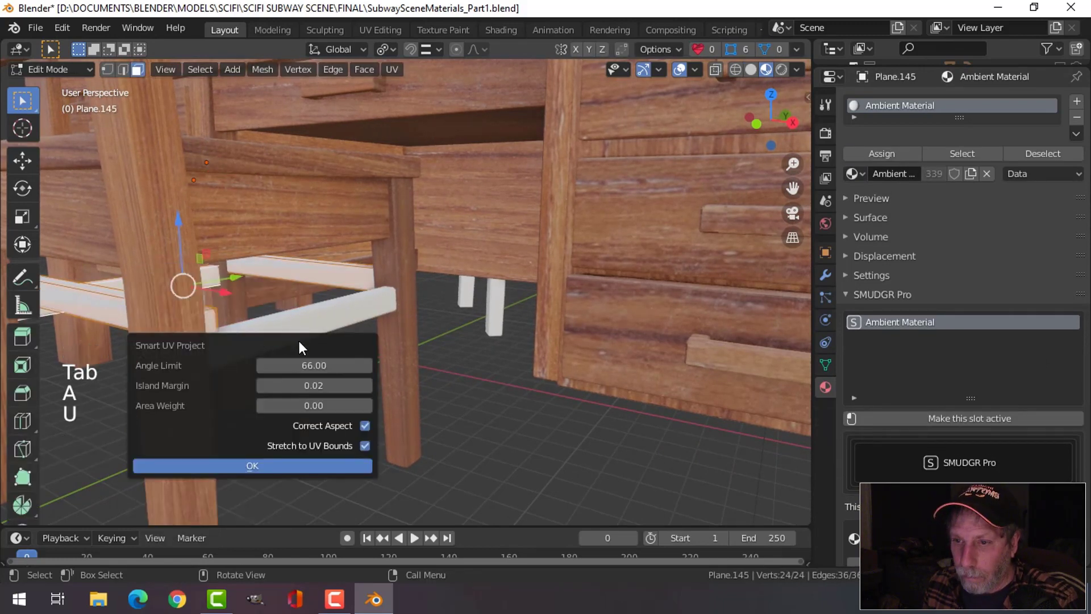
{"action": "left_click", "coordinate": [287, 466]}
{"action": "key", "text": "Tab"}
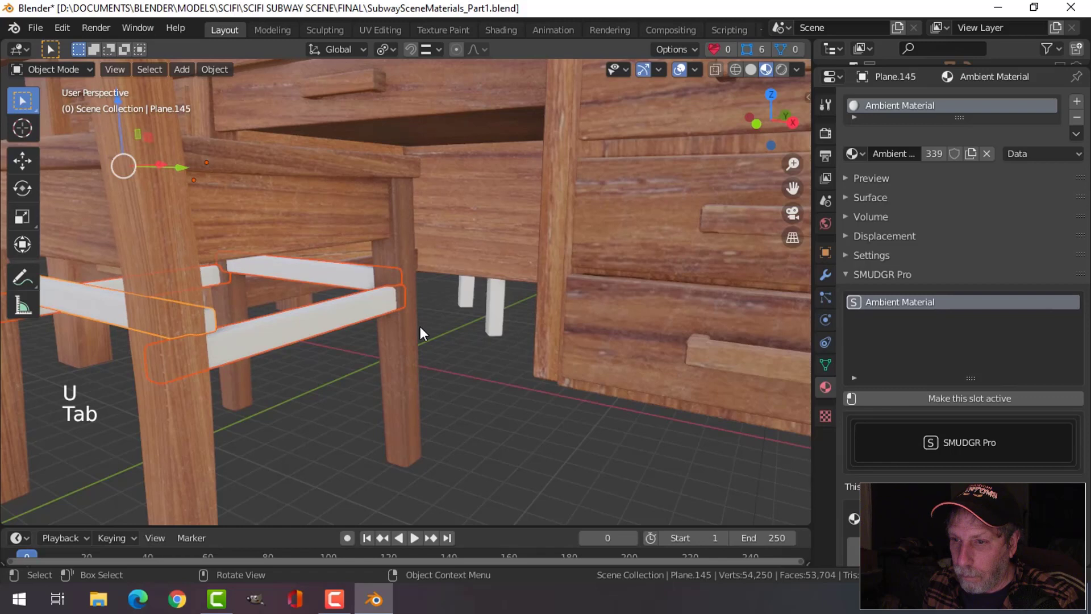
Assign DeskWood_SMR to the active stretcher rail and link the seat apron's material to the remaining rails.
{"action": "left_click", "coordinate": [860, 159]}
{"action": "left_click", "coordinate": [910, 185]}
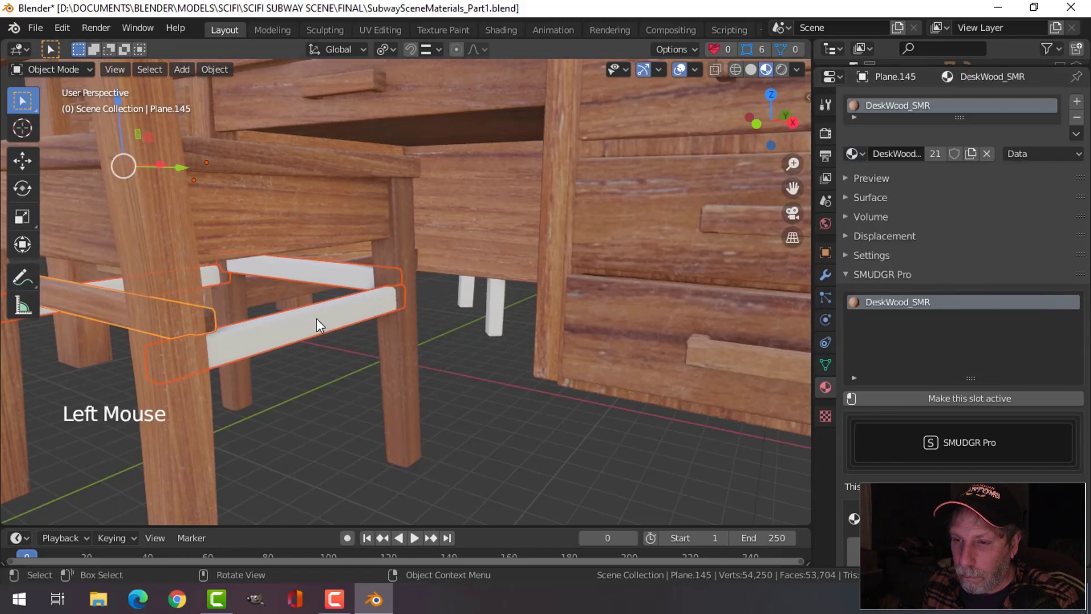
{"action": "left_click", "coordinate": [315, 271]}
{"action": "left_click", "coordinate": [315, 271], "text": "shift"}
{"action": "left_click", "coordinate": [284, 222], "text": "shift"}
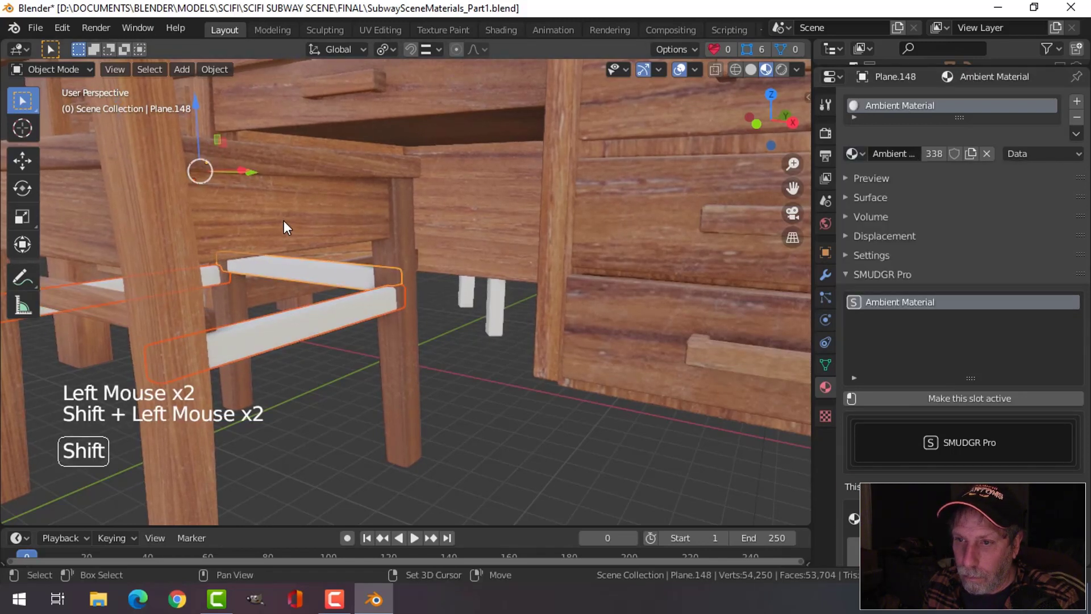
{"action": "key", "text": "ctrl+l"}
{"action": "left_click", "coordinate": [286, 217]}
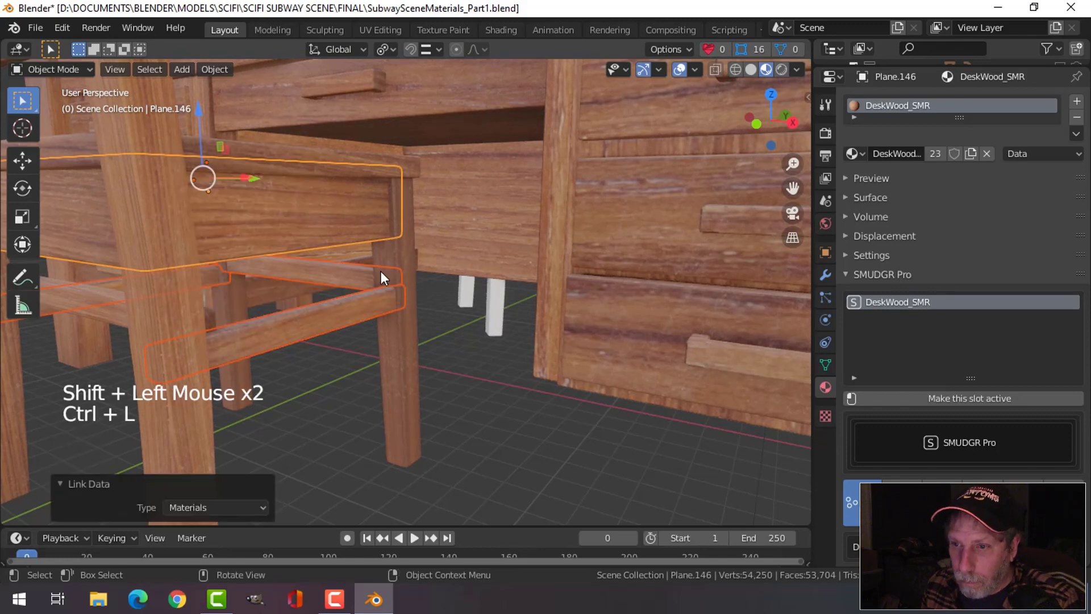
Examine the textured front chair and its legs and rails up close and from several angles.
{"action": "key", "text": "alt+a"}
{"action": "scroll", "coordinate": [359, 307], "scroll_direction": "down", "scroll_amount": 2}
{"action": "middle_click_drag", "start_coordinate": [359, 307], "coordinate": [330, 353]}
{"action": "middle_click_drag", "start_coordinate": [330, 352], "coordinate": [424, 283]}
{"action": "scroll", "coordinate": [323, 370], "scroll_direction": "up", "scroll_amount": 2}
{"action": "left_click", "coordinate": [337, 316]}
{"action": "scroll", "coordinate": [381, 330], "scroll_direction": "down", "scroll_amount": 2}
{"action": "key", "text": "alt+a"}
{"action": "scroll", "coordinate": [404, 296], "scroll_direction": "down", "scroll_amount": 1}
{"action": "scroll", "coordinate": [435, 278], "scroll_direction": "down", "scroll_amount": 1}
{"action": "middle_click_drag", "start_coordinate": [424, 283], "coordinate": [451, 285]}
{"action": "middle_click_drag", "start_coordinate": [451, 285], "coordinate": [417, 291]}
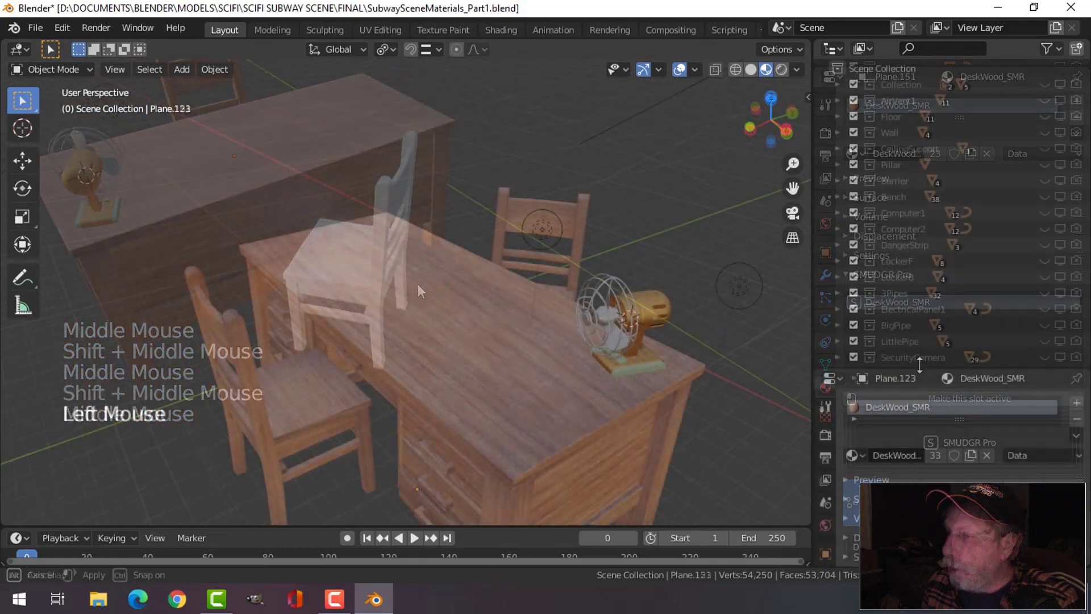
Make the DeskLamp collection visible in the viewport and enable it for rendering.
{"action": "scroll", "coordinate": [896, 276], "scroll_direction": "up", "scroll_amount": 3}
{"action": "scroll", "coordinate": [896, 273], "scroll_direction": "down", "scroll_amount": 2}
{"action": "scroll", "coordinate": [897, 273], "scroll_direction": "down", "scroll_amount": 7}
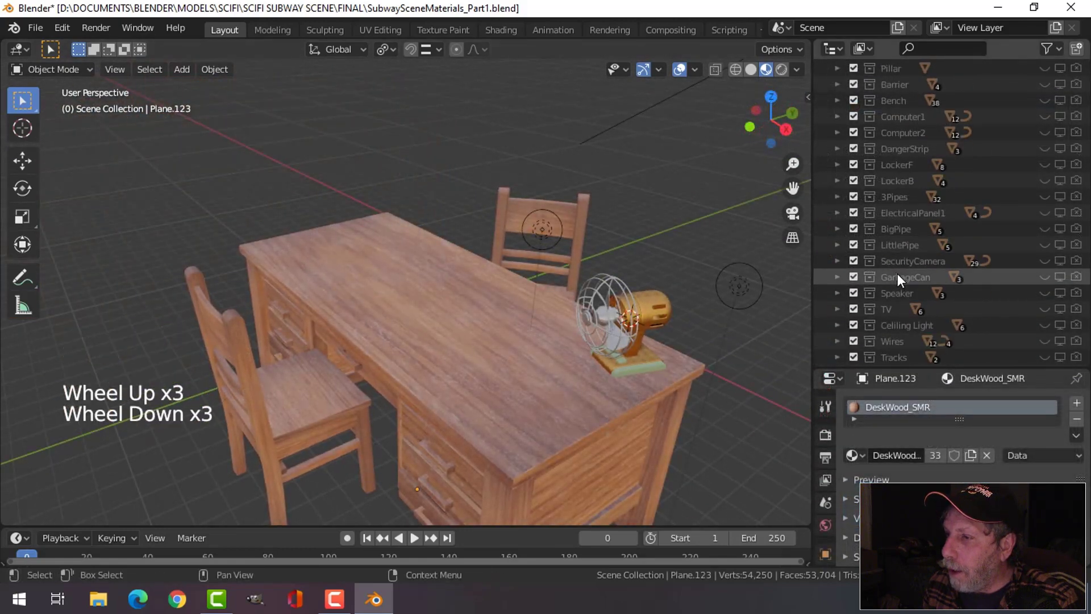
{"action": "scroll", "coordinate": [898, 275], "scroll_direction": "down", "scroll_amount": 1}
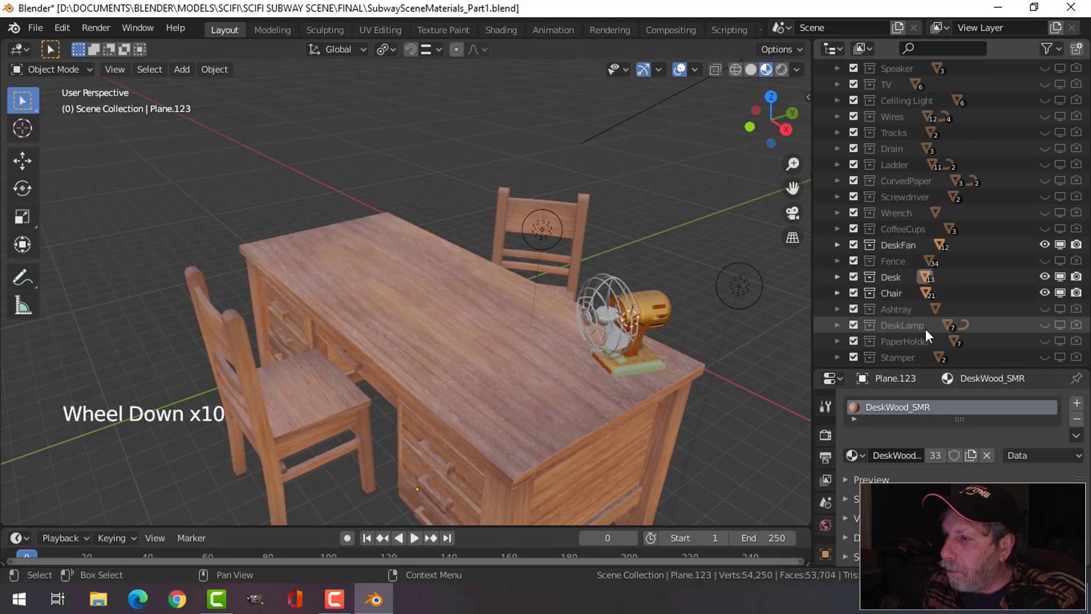
{"action": "left_click", "coordinate": [1060, 325], "text": "shift"}
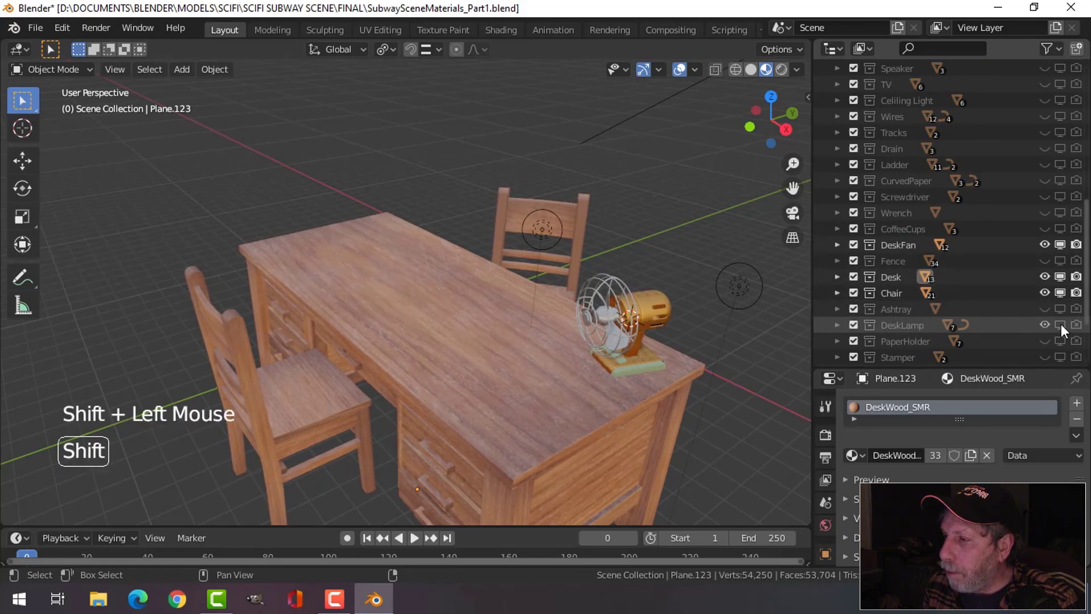
{"action": "left_click", "coordinate": [1076, 326], "text": "shift"}
{"action": "left_click", "coordinate": [1076, 326], "text": "shift"}
Enlarge the material properties area and assign the existing FanGoldMetal_SMR material to the desk lamp's base.
{"action": "scroll", "coordinate": [424, 220], "scroll_direction": "up", "scroll_amount": 2}
{"action": "middle_click_drag", "start_coordinate": [424, 220], "coordinate": [442, 251], "text": "shift"}
{"action": "scroll", "coordinate": [415, 217], "scroll_direction": "up", "scroll_amount": 2}
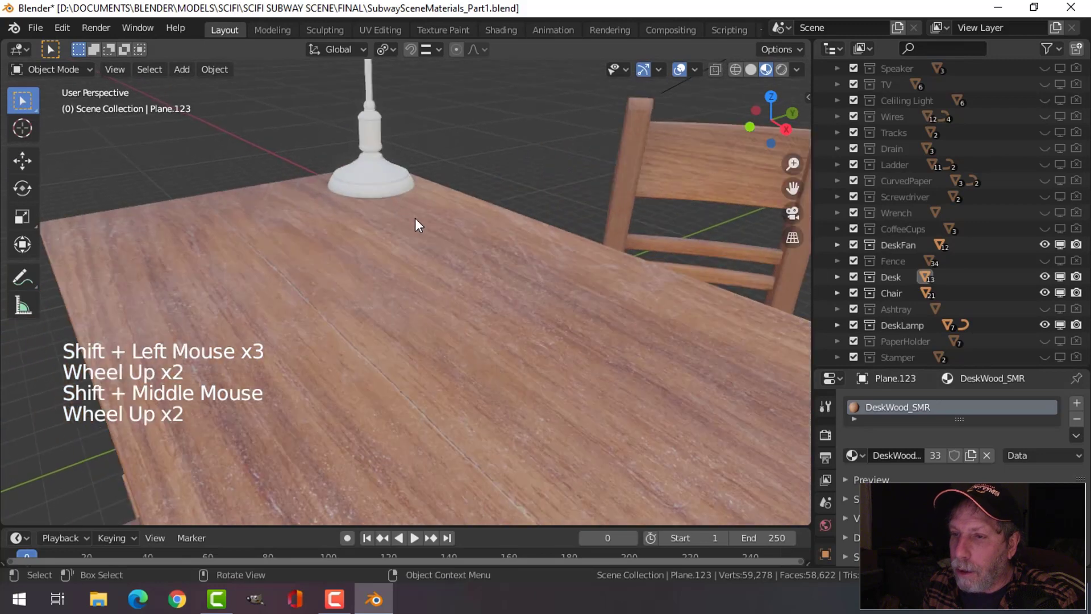
{"action": "left_click", "coordinate": [406, 193]}
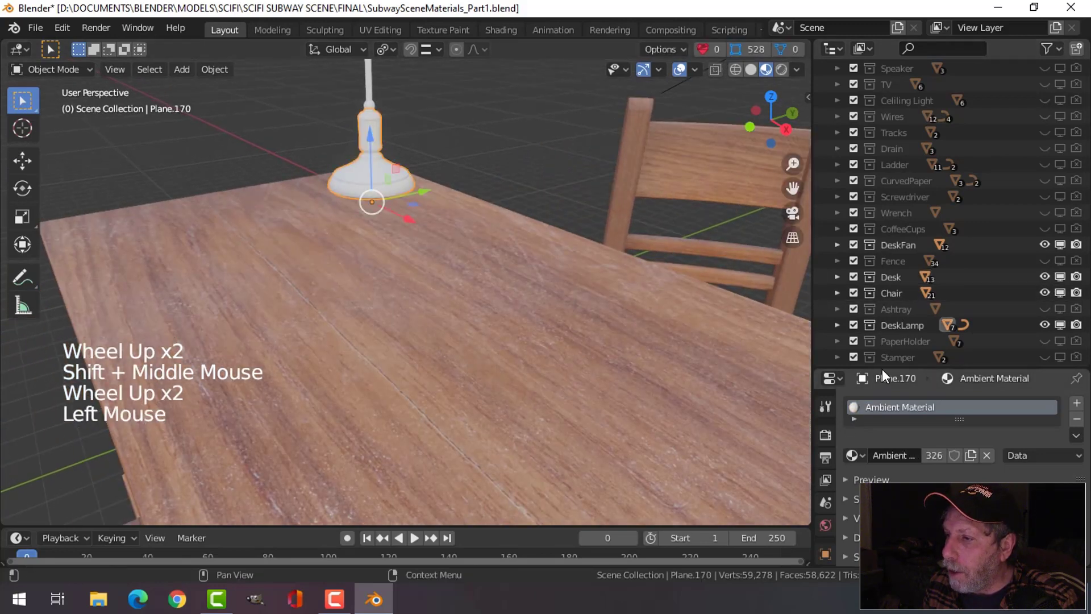
{"action": "left_click_drag", "start_coordinate": [882, 367], "coordinate": [880, 153]}
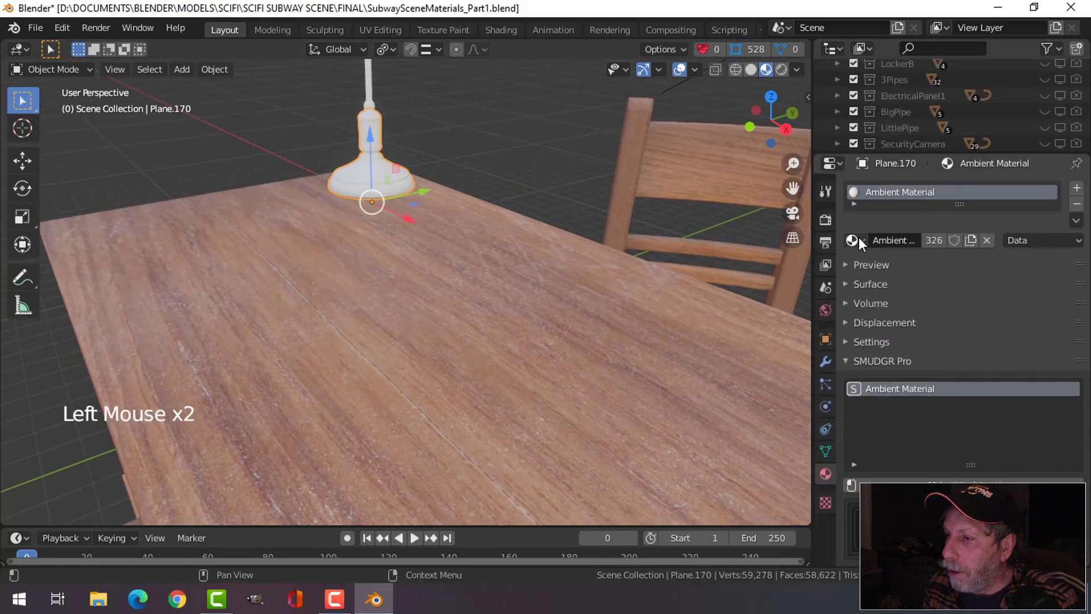
{"action": "left_click", "coordinate": [859, 238]}
{"action": "left_click", "coordinate": [909, 290]}
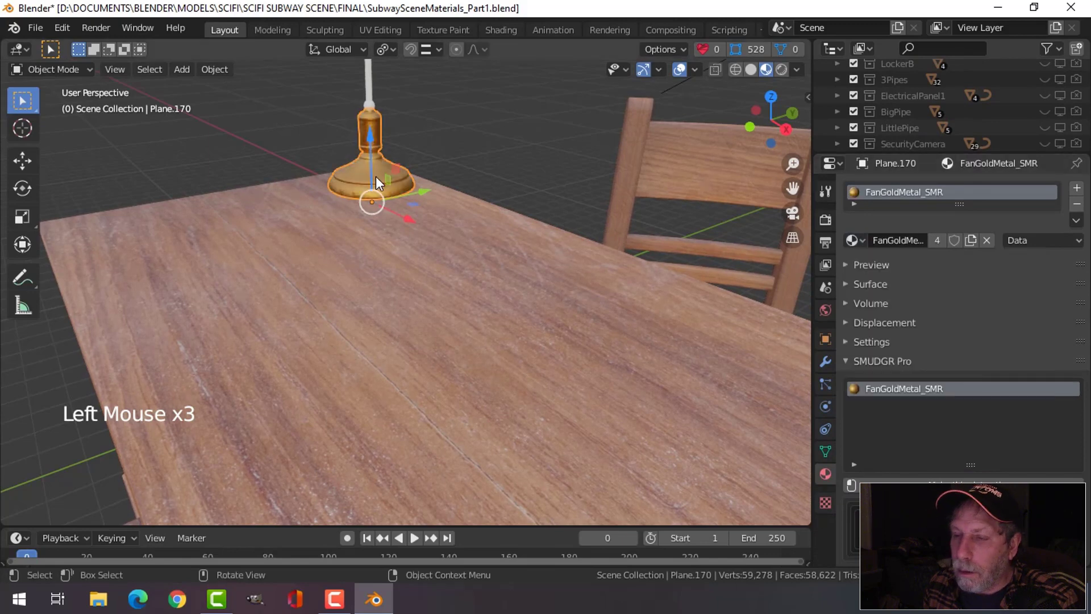
Link the lamp base's FanGoldMetal_SMR material to the small ball joint and the upright stem above it.
{"action": "scroll", "coordinate": [376, 176], "scroll_direction": "up", "scroll_amount": 3}
{"action": "middle_click_drag", "start_coordinate": [398, 227], "coordinate": [436, 323], "text": "shift"}
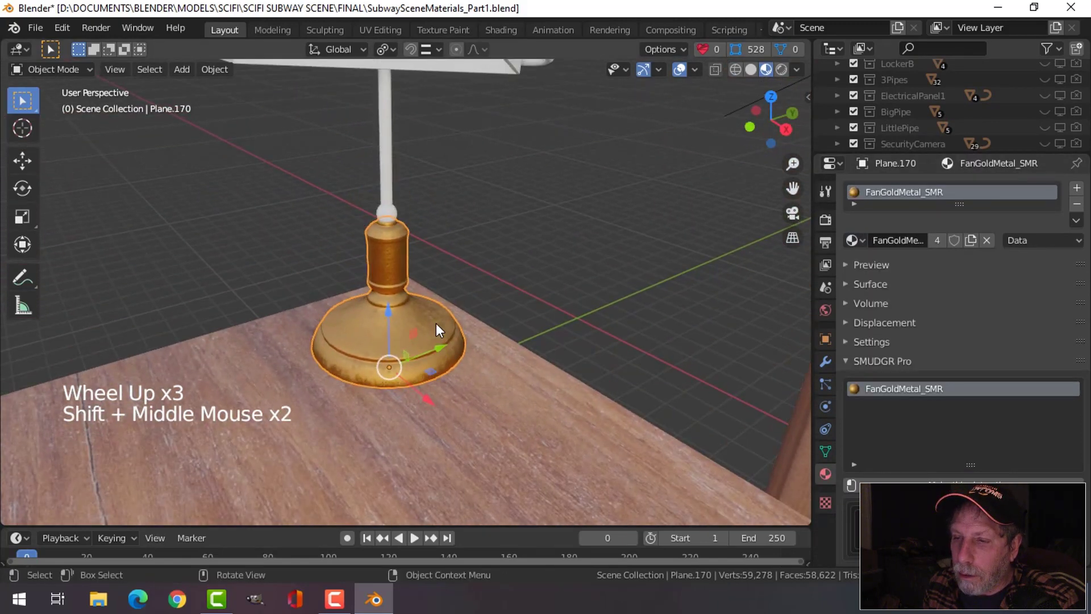
{"action": "scroll", "coordinate": [435, 323], "scroll_direction": "up", "scroll_amount": 2}
{"action": "left_click", "coordinate": [387, 166]}
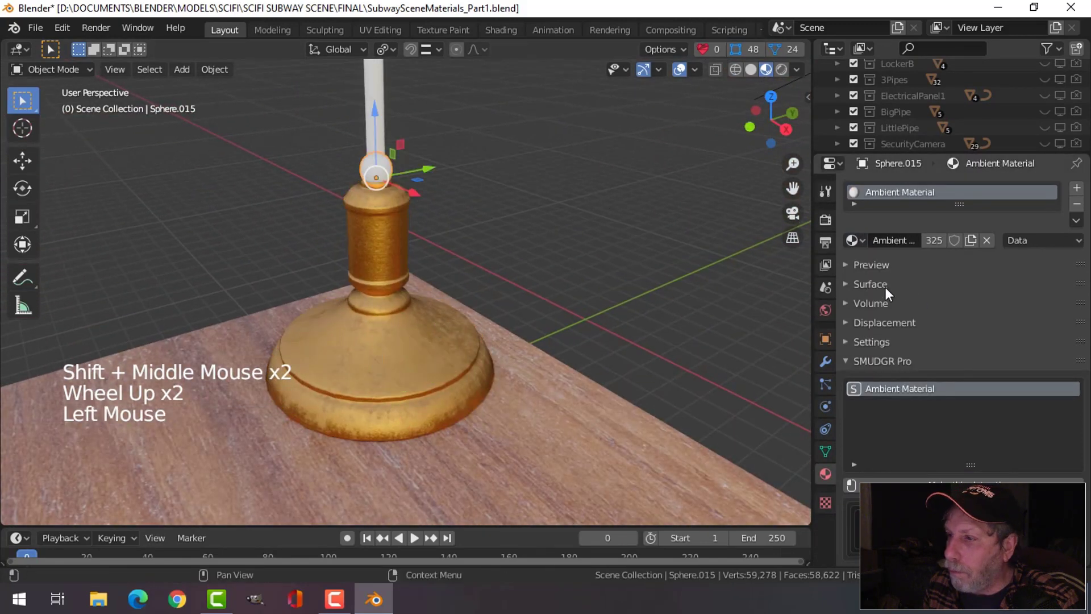
{"action": "left_click", "coordinate": [383, 94], "text": "shift"}
{"action": "left_click", "coordinate": [407, 329], "text": "shift"}
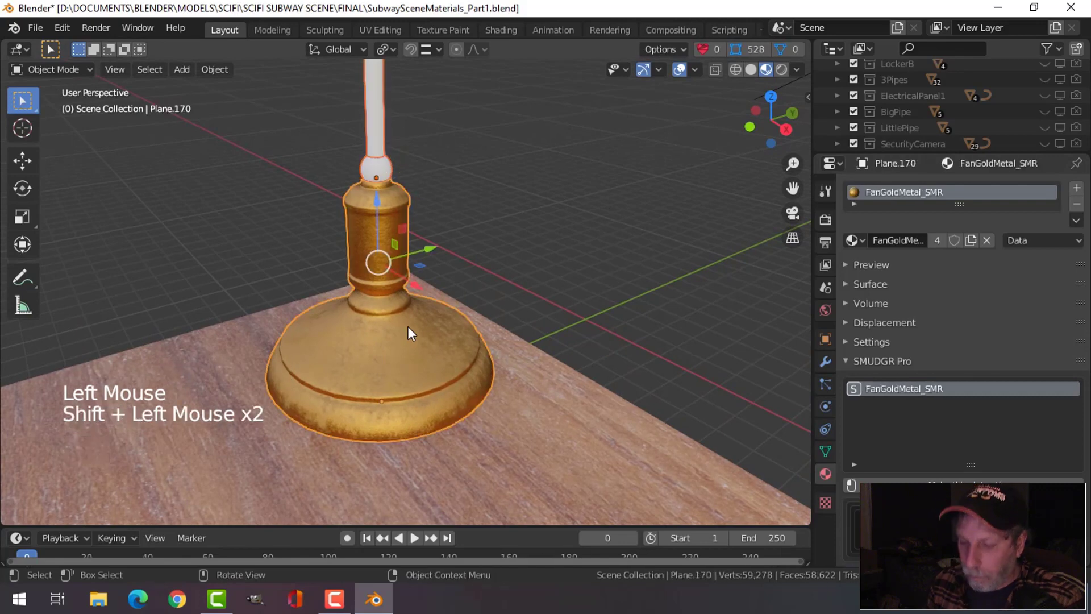
{"action": "key", "text": "ctrl+l"}
{"action": "left_click", "coordinate": [408, 328]}
{"action": "scroll", "coordinate": [410, 289], "scroll_direction": "down", "scroll_amount": 2}
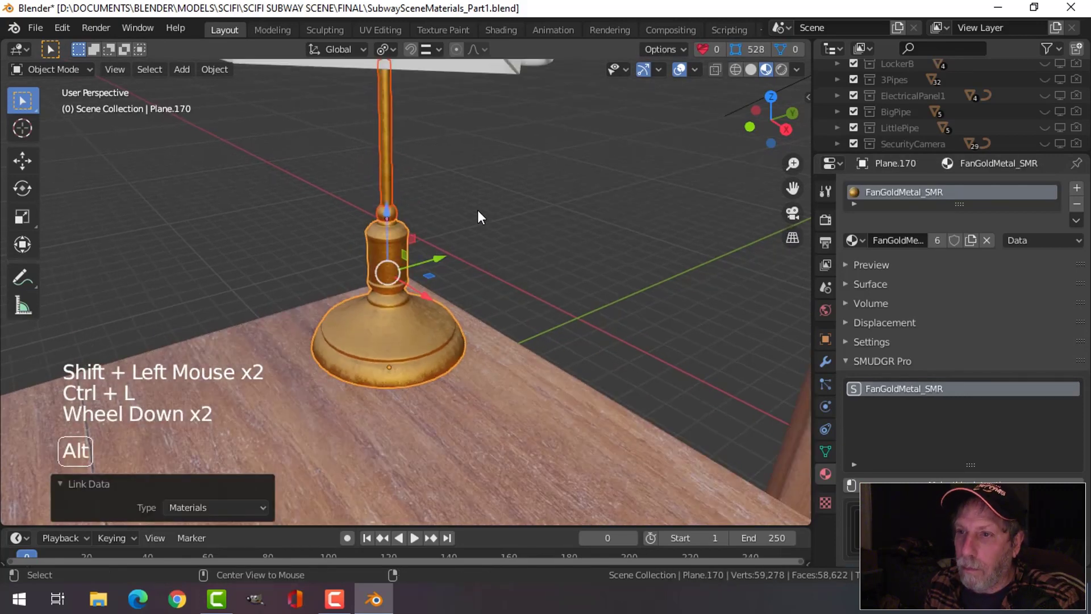
{"action": "key", "text": "alt+a"}
Link the lamp base's FanGoldMetal_SMR material to the curved shade bracket, its middle ball joint and the shade's end knobs.
{"action": "middle_click_drag", "start_coordinate": [478, 214], "coordinate": [353, 156]}
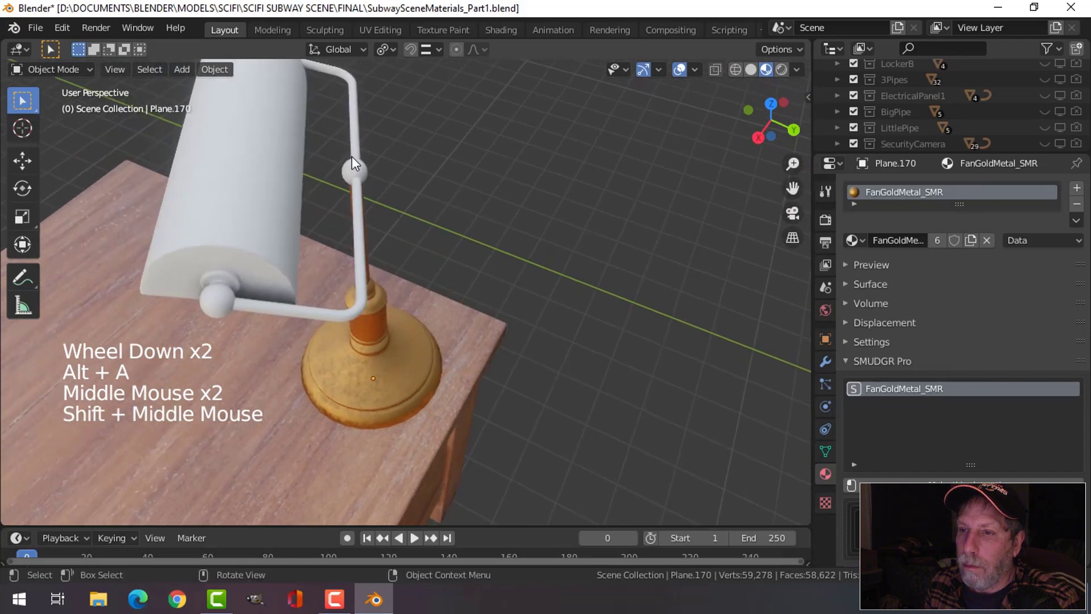
{"action": "left_click", "coordinate": [353, 171]}
{"action": "left_click", "coordinate": [368, 250], "text": "shift"}
{"action": "left_click", "coordinate": [212, 304], "text": "shift"}
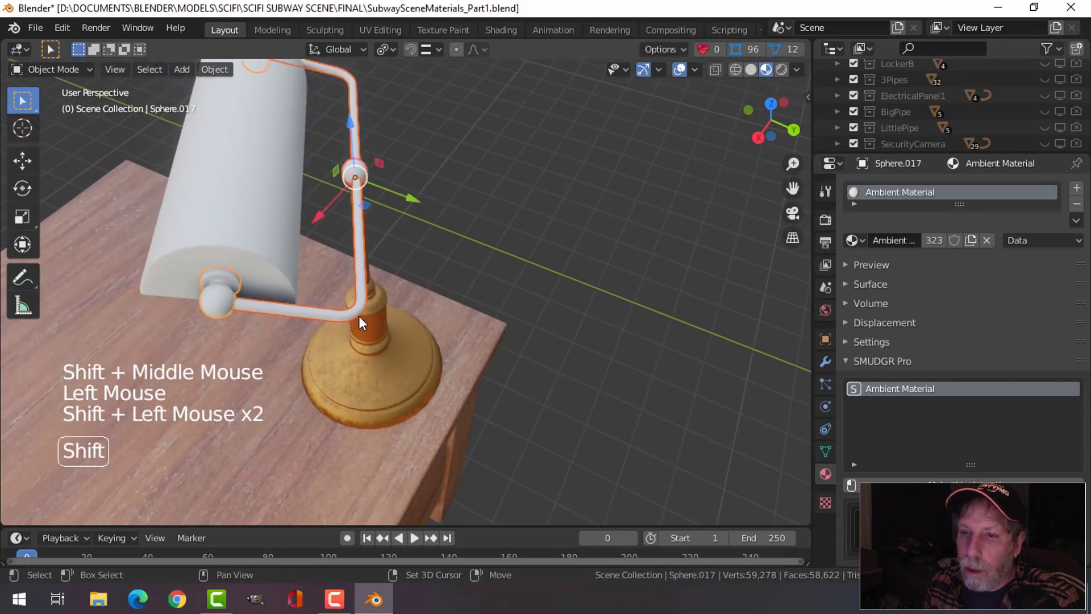
{"action": "key", "text": "ctrl+l"}
{"action": "left_click", "coordinate": [369, 313]}
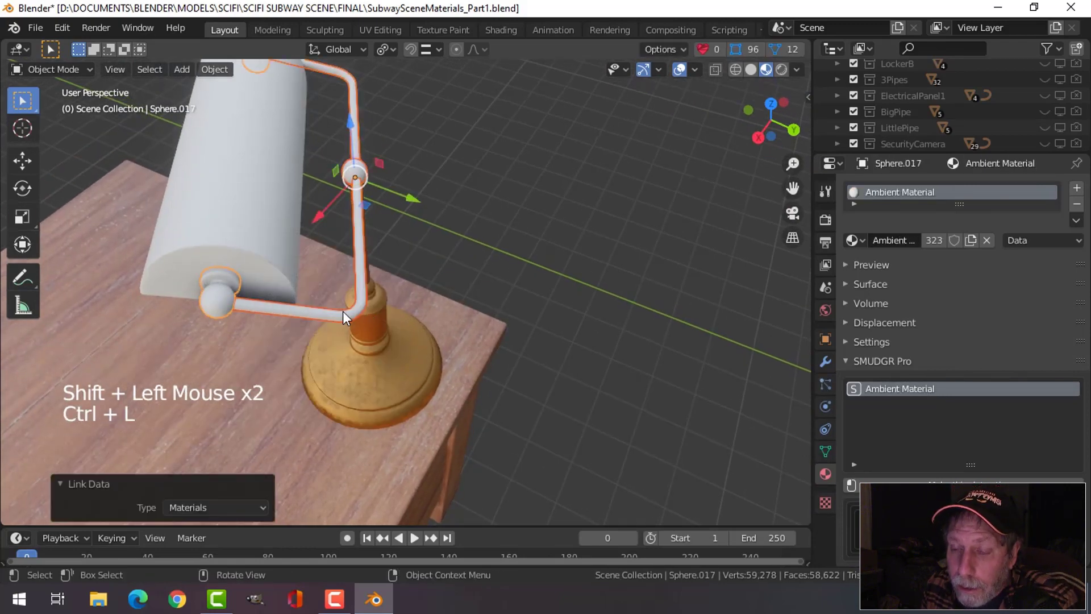
{"action": "left_click", "coordinate": [377, 341], "text": "shift"}
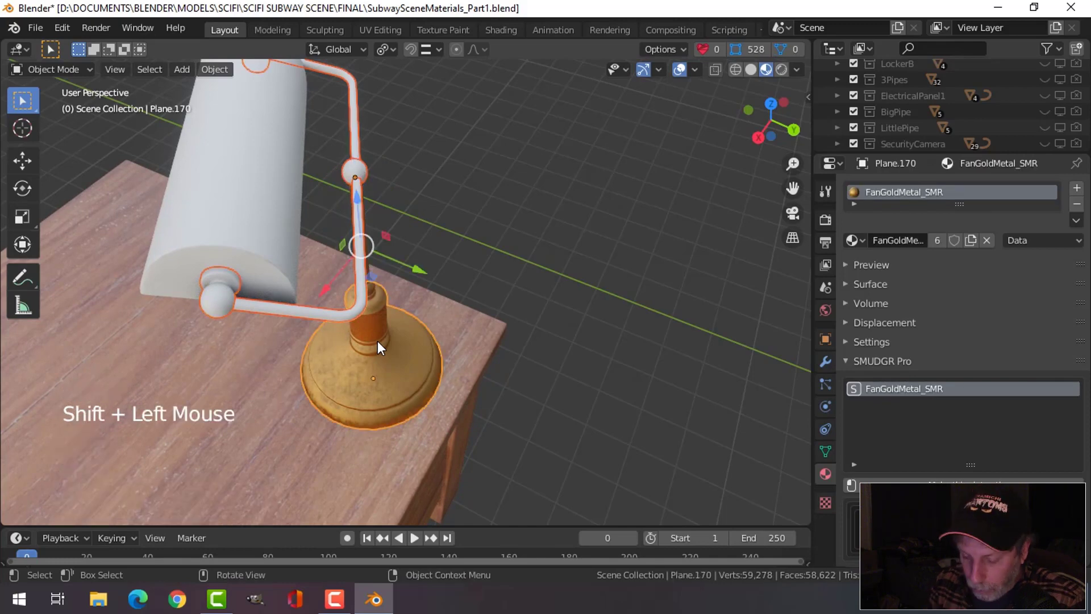
{"action": "key", "text": "ctrl+l"}
{"action": "left_click", "coordinate": [377, 343]}
{"action": "key", "text": "alt+a"}
Assign the existing FanGoldMetal_SMR material to the desk lamp's half-cylinder shade.
{"action": "middle_click_drag", "start_coordinate": [388, 357], "coordinate": [347, 264]}
{"action": "left_click", "coordinate": [346, 263]}
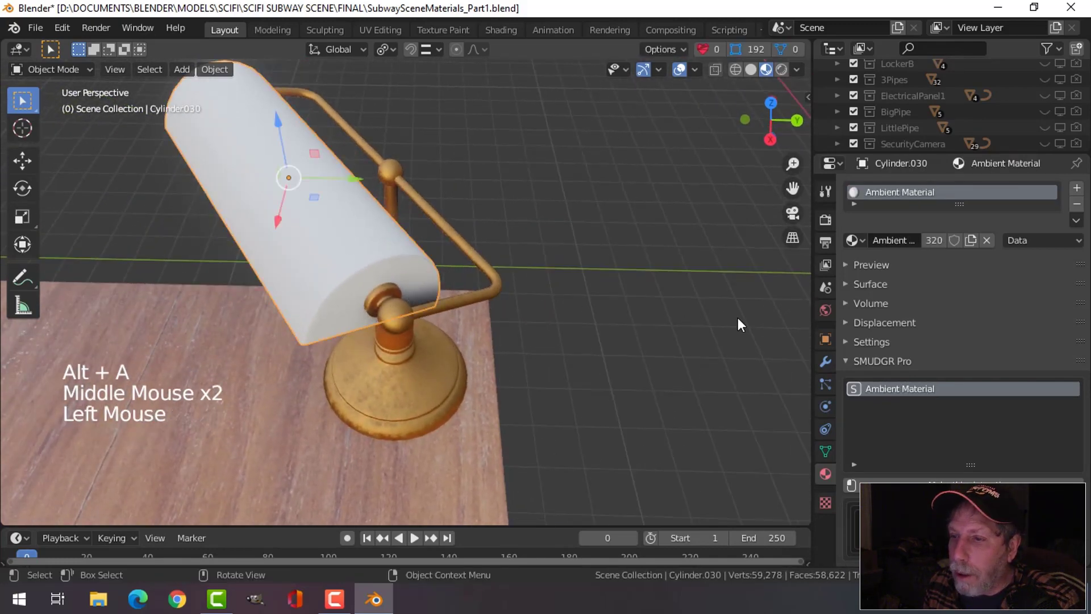
{"action": "left_click", "coordinate": [855, 240]}
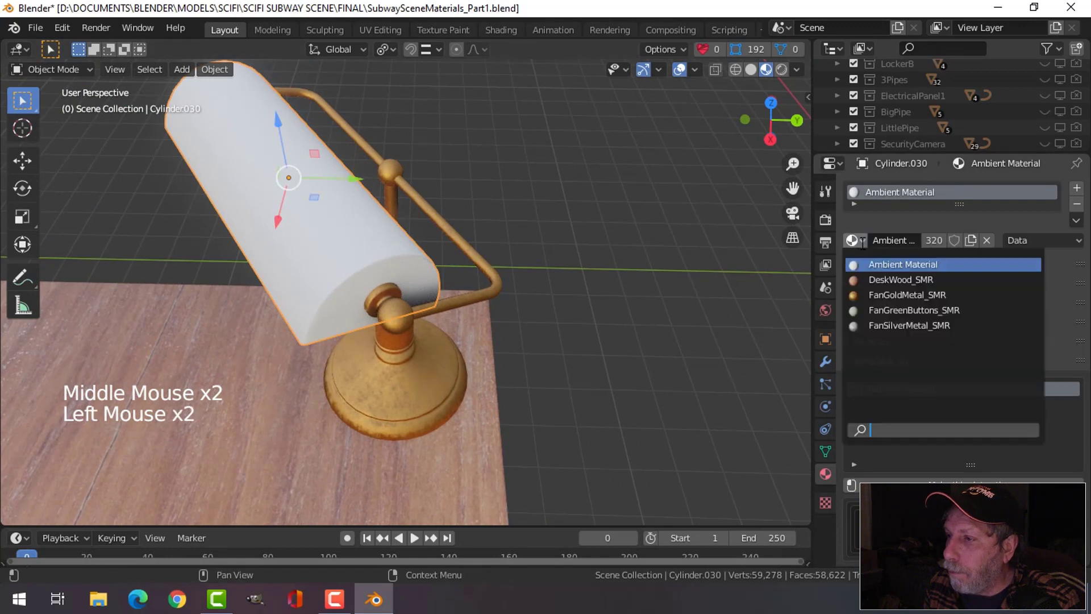
{"action": "left_click", "coordinate": [865, 294]}
{"action": "key", "text": "alt+a"}
Create a new material on the light tube under the lamp shade and name it EmissionDeskLamp.
{"action": "middle_click_drag", "start_coordinate": [548, 346], "coordinate": [354, 374]}
{"action": "scroll", "coordinate": [479, 349], "scroll_direction": "down", "scroll_amount": 2}
{"action": "scroll", "coordinate": [458, 378], "scroll_direction": "up", "scroll_amount": 4}
{"action": "scroll", "coordinate": [403, 411], "scroll_direction": "down", "scroll_amount": 2}
{"action": "middle_click_drag", "start_coordinate": [404, 411], "coordinate": [448, 380]}
{"action": "middle_click_drag", "start_coordinate": [448, 380], "coordinate": [449, 277]}
{"action": "scroll", "coordinate": [456, 324], "scroll_direction": "down", "scroll_amount": 2}
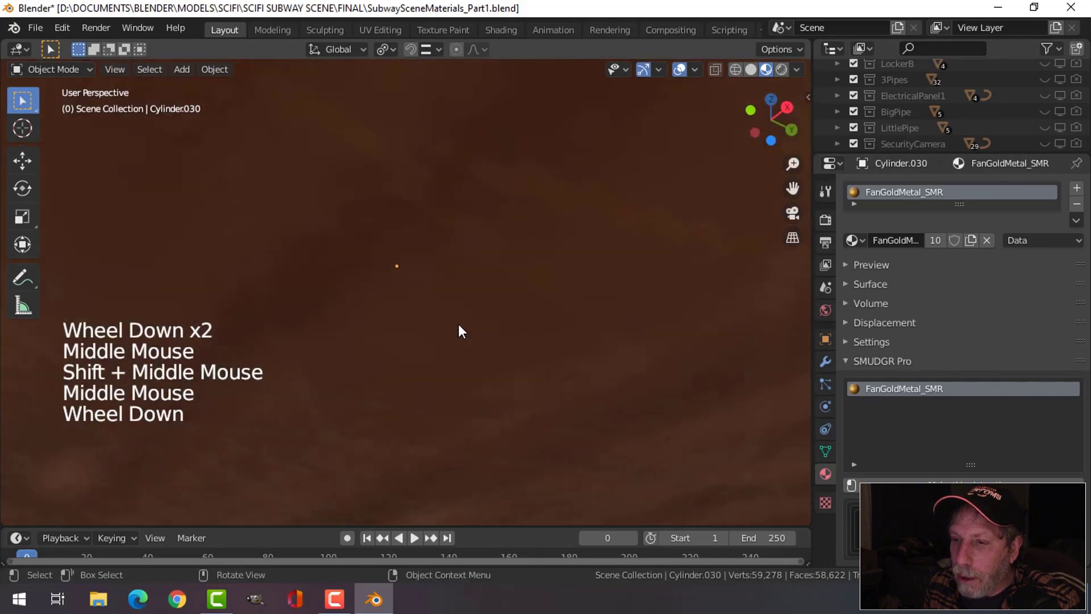
{"action": "middle_click_drag", "start_coordinate": [458, 329], "coordinate": [453, 365]}
{"action": "scroll", "coordinate": [449, 325], "scroll_direction": "up", "scroll_amount": 1}
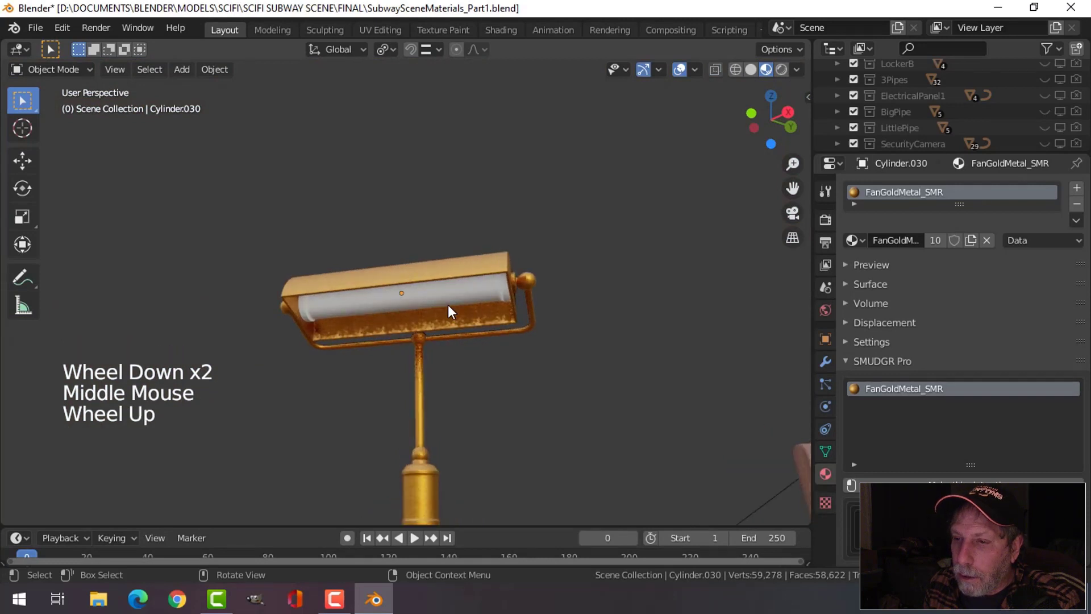
{"action": "left_click", "coordinate": [532, 311]}
{"action": "left_click", "coordinate": [915, 241]}
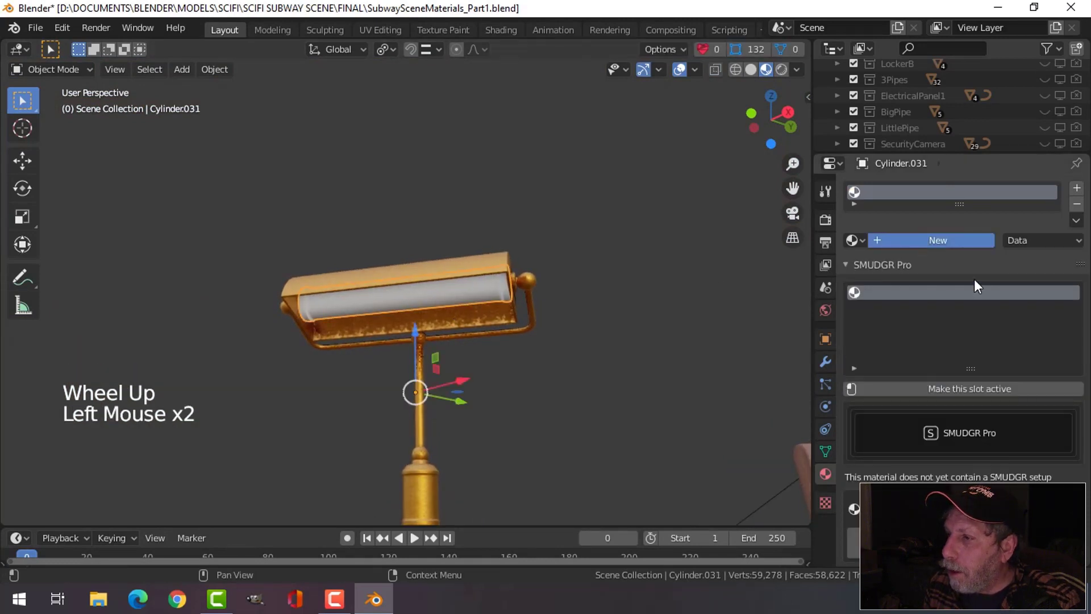
{"action": "double_click", "coordinate": [936, 191]}
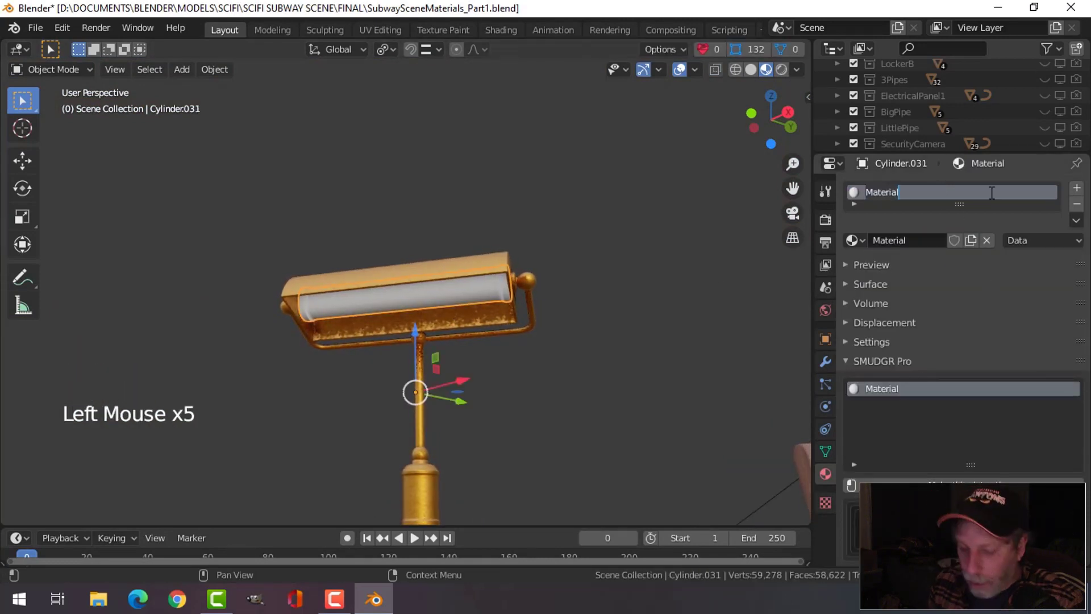
{"action": "type", "text": "EmissionDeskLamp"}
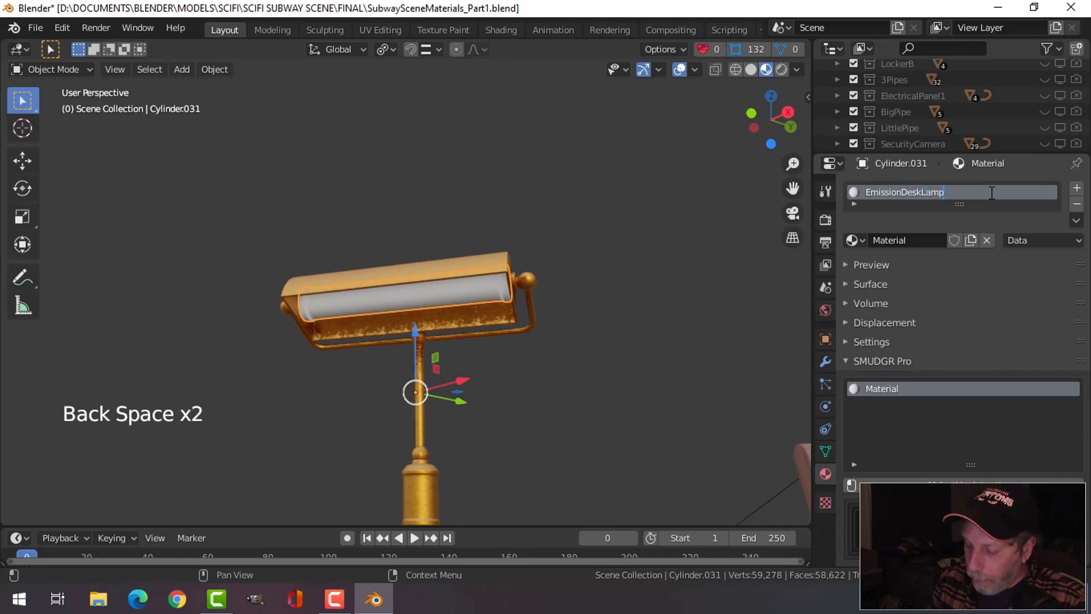
Change the EmissionDeskLamp surface to an Emission shader with strength 15 and a pale yellow color, hue 0.199 and saturation 0.126.
{"action": "scroll", "coordinate": [978, 353], "scroll_direction": "down", "scroll_amount": 3}
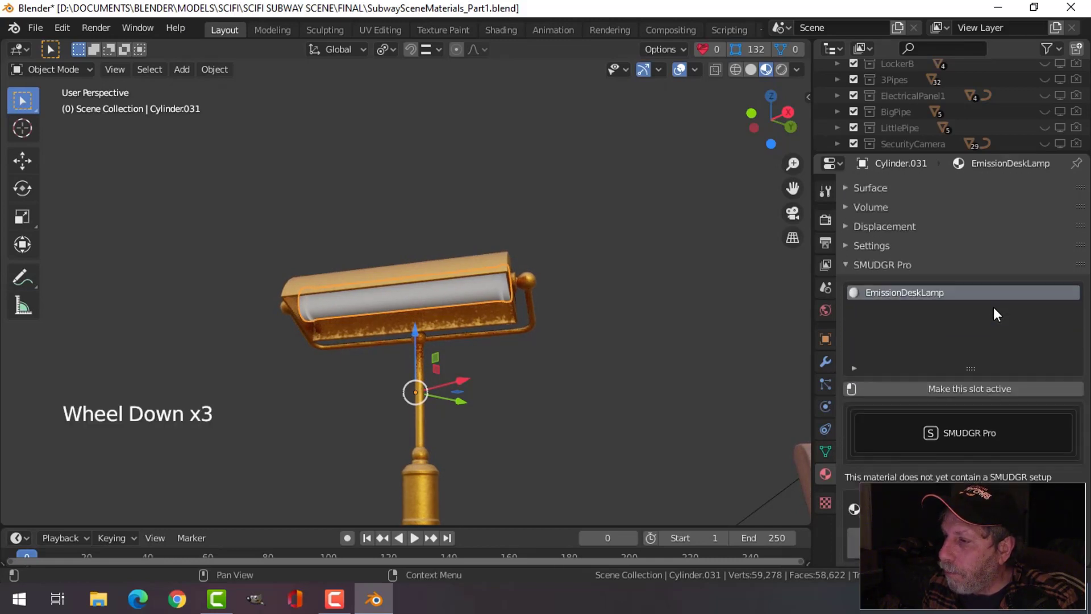
{"action": "left_click", "coordinate": [848, 189]}
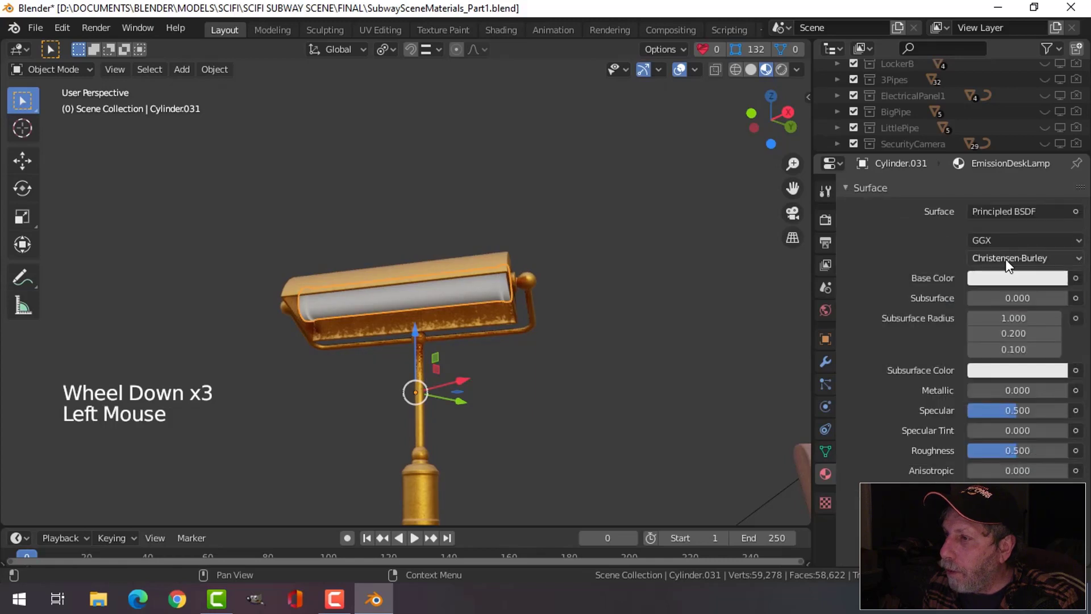
{"action": "left_click", "coordinate": [1004, 212]}
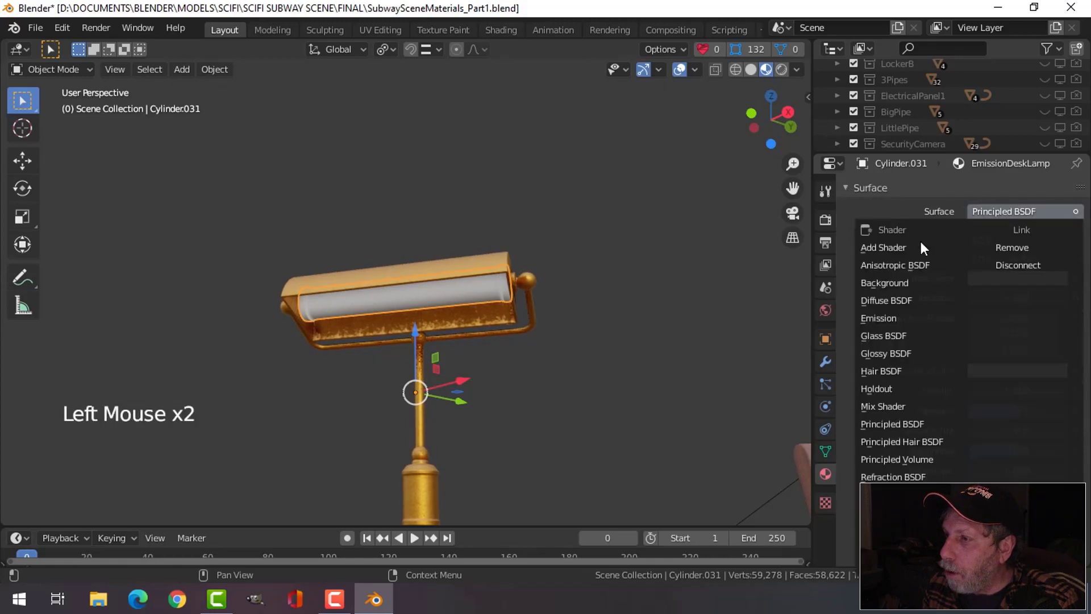
{"action": "left_click", "coordinate": [878, 320]}
{"action": "left_click", "coordinate": [1058, 259]}
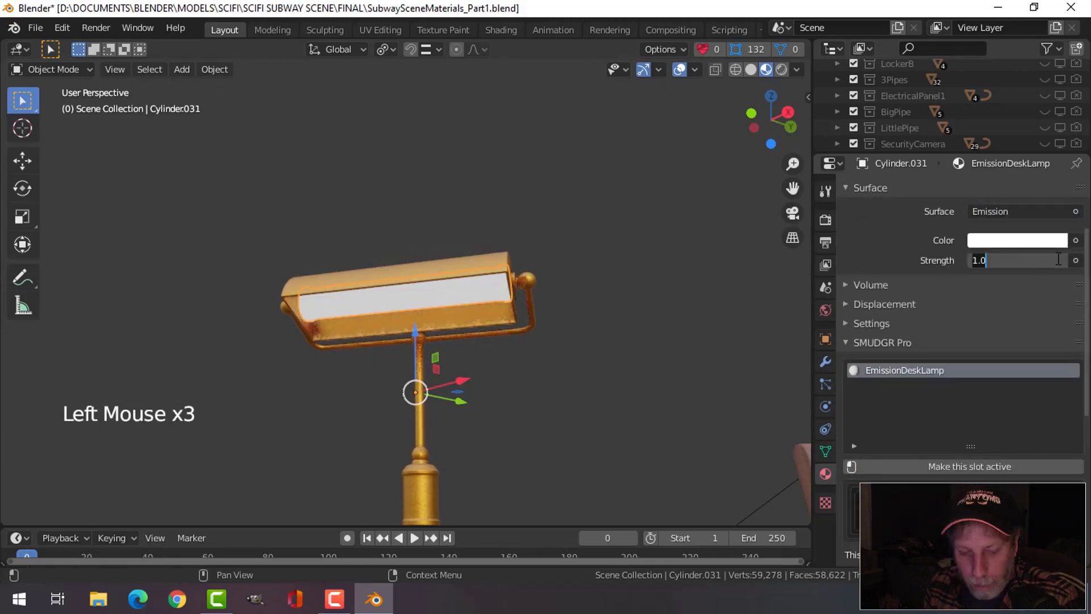
{"action": "type", "text": "0"}
{"action": "key", "text": "Return"}
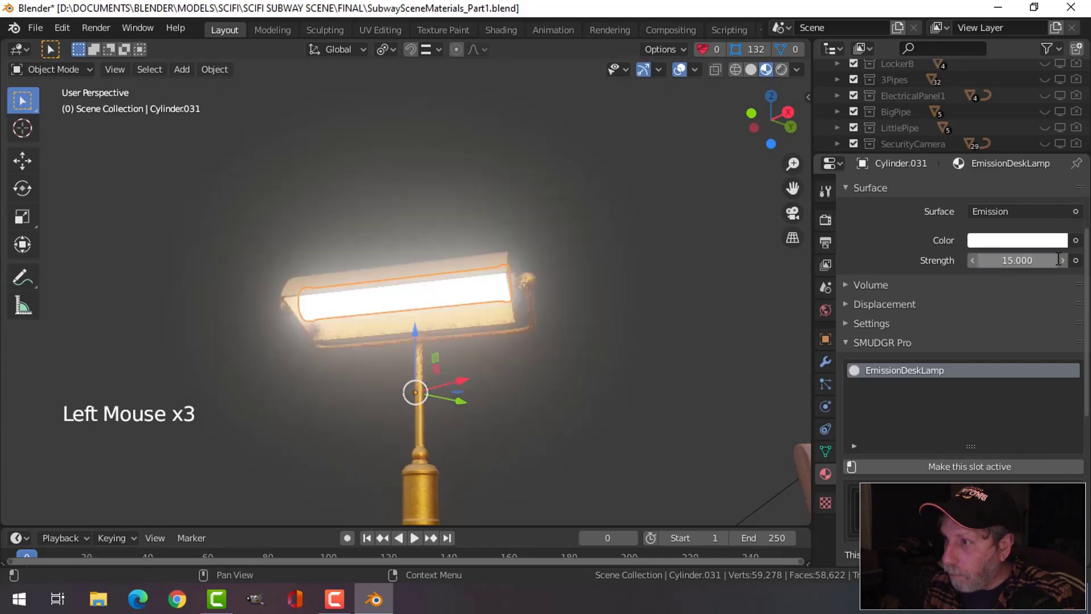
{"action": "left_click", "coordinate": [1002, 241]}
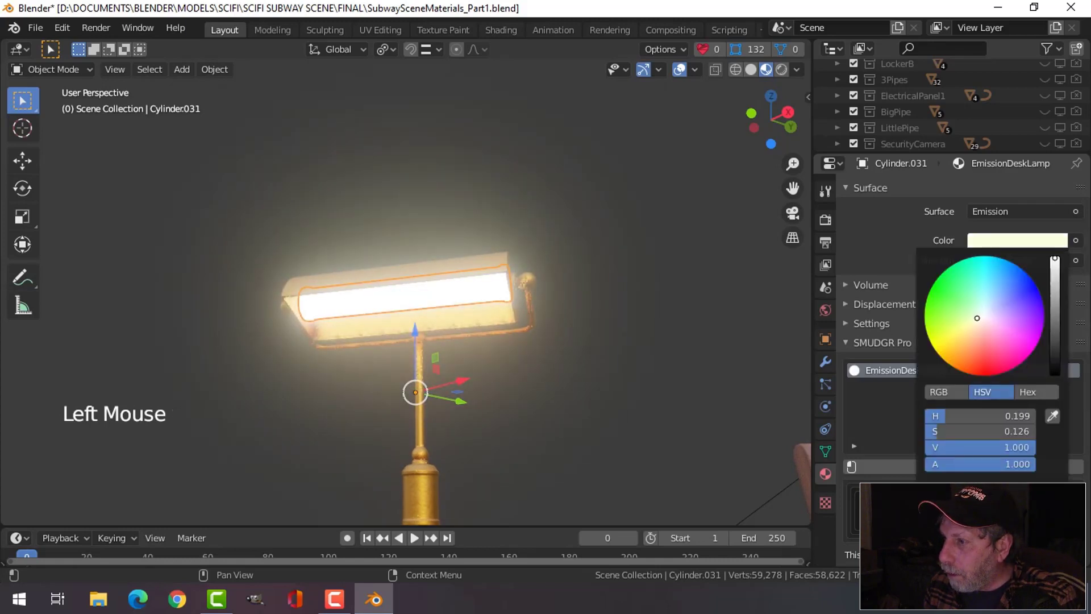
{"action": "key", "text": "alt+a"}
Duplicate the blue point light near the fan, move the copy over the desk lamp, and raise it about 1 m.
{"action": "scroll", "coordinate": [534, 310], "scroll_direction": "down", "scroll_amount": 4}
{"action": "middle_click_drag", "start_coordinate": [534, 311], "coordinate": [661, 381]}
{"action": "scroll", "coordinate": [530, 337], "scroll_direction": "down", "scroll_amount": 1}
{"action": "scroll", "coordinate": [530, 336], "scroll_direction": "down", "scroll_amount": 1}
{"action": "scroll", "coordinate": [561, 370], "scroll_direction": "up", "scroll_amount": 2}
{"action": "scroll", "coordinate": [654, 387], "scroll_direction": "down", "scroll_amount": 3}
{"action": "left_click", "coordinate": [551, 332]}
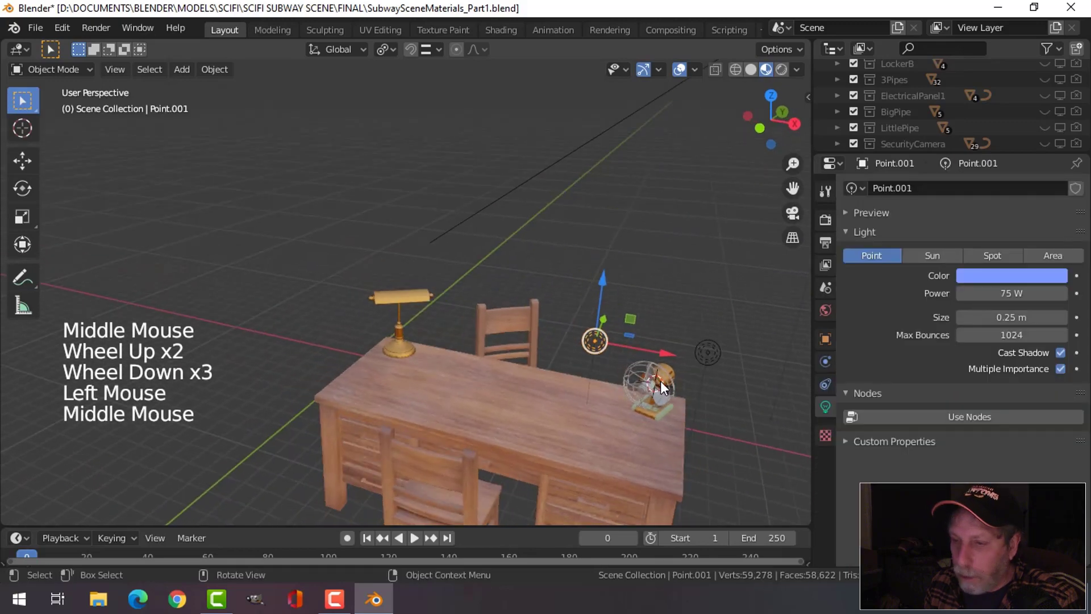
{"action": "key", "text": "shift+d"}
{"action": "left_click_drag", "start_coordinate": [662, 353], "coordinate": [445, 324]}
{"action": "middle_click_drag", "start_coordinate": [445, 325], "coordinate": [366, 250]}
{"action": "left_click_drag", "start_coordinate": [366, 226], "coordinate": [365, 185]}
{"action": "middle_click_drag", "start_coordinate": [365, 185], "coordinate": [446, 275]}
Check the lamp lighting up close and the desk arrangement through the camera, and save the file.
{"action": "scroll", "coordinate": [661, 350], "scroll_direction": "up", "scroll_amount": 5}
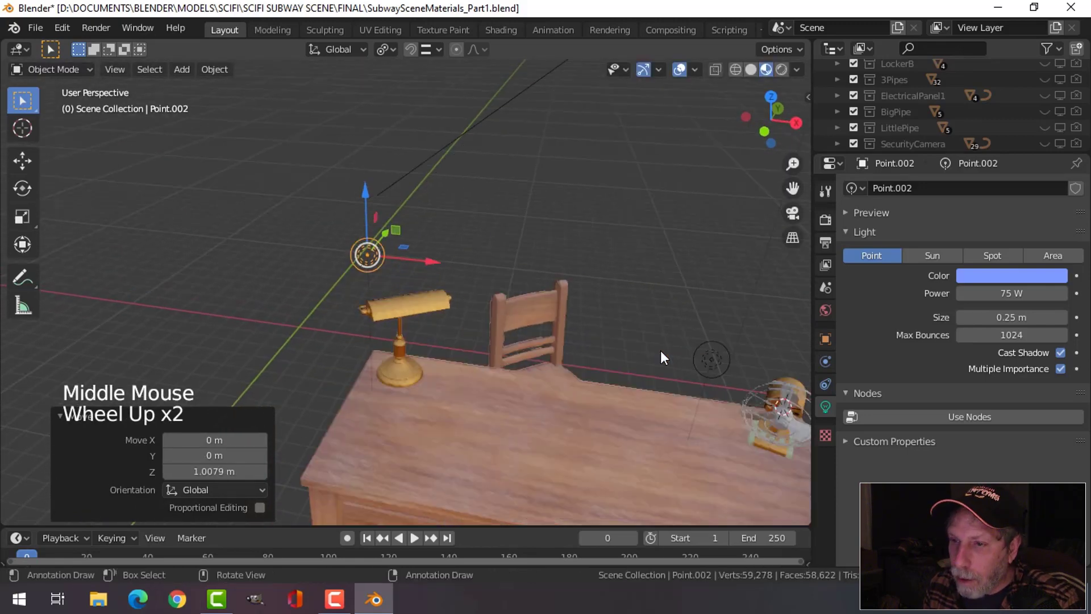
{"action": "middle_click_drag", "start_coordinate": [656, 348], "coordinate": [639, 282]}
{"action": "middle_click_drag", "start_coordinate": [596, 320], "coordinate": [435, 260]}
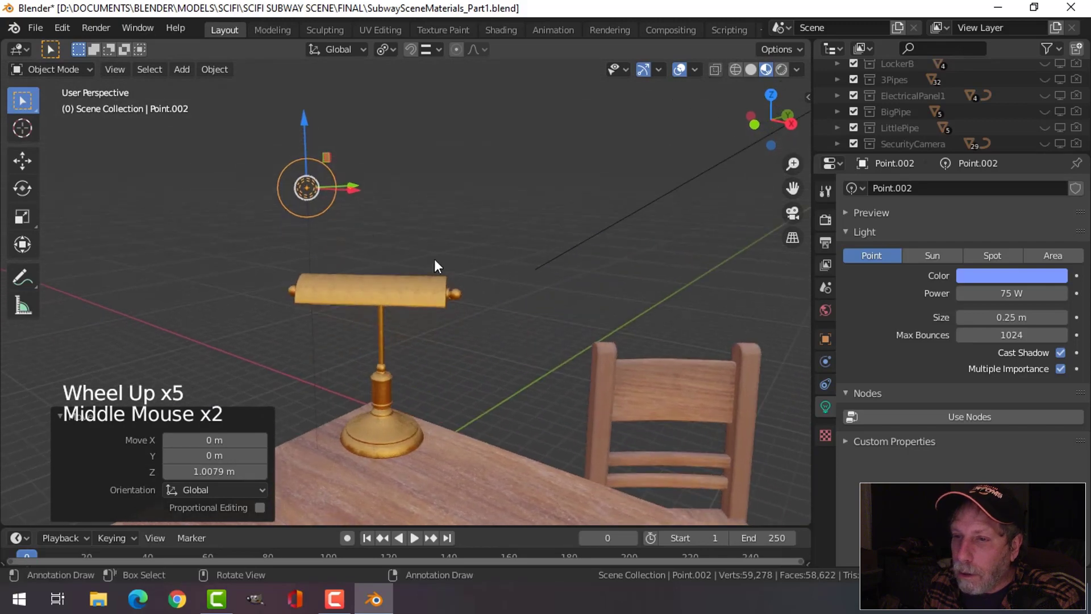
{"action": "scroll", "coordinate": [527, 383], "scroll_direction": "down", "scroll_amount": 2}
{"action": "middle_click_drag", "start_coordinate": [528, 383], "coordinate": [487, 307], "text": "shift"}
{"action": "scroll", "coordinate": [481, 330], "scroll_direction": "down", "scroll_amount": 3}
{"action": "key", "text": "KP_0"}
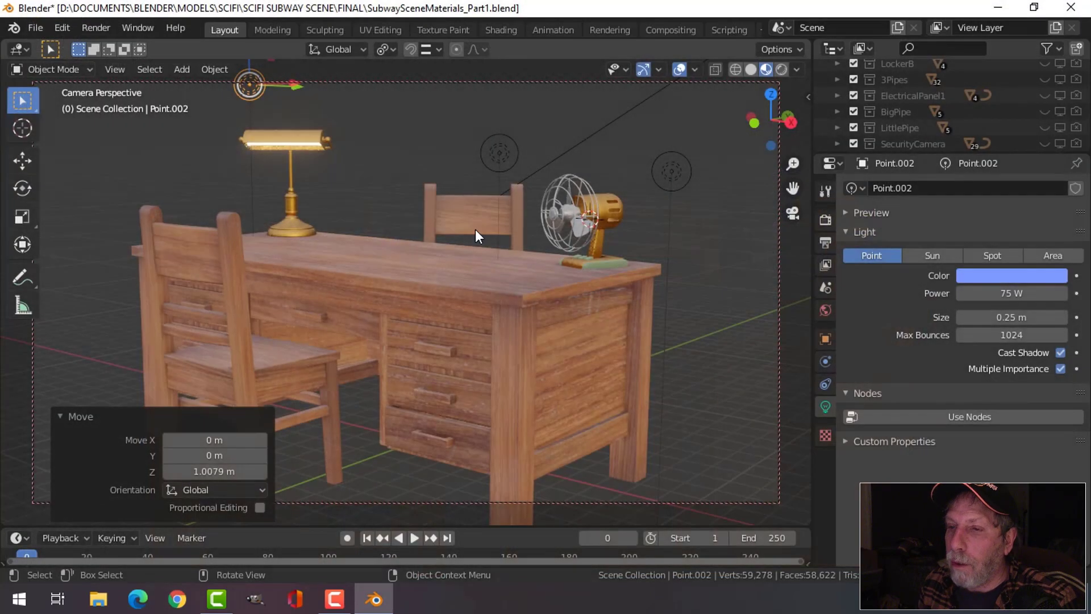
{"action": "middle_click_drag", "start_coordinate": [475, 230], "coordinate": [457, 258]}
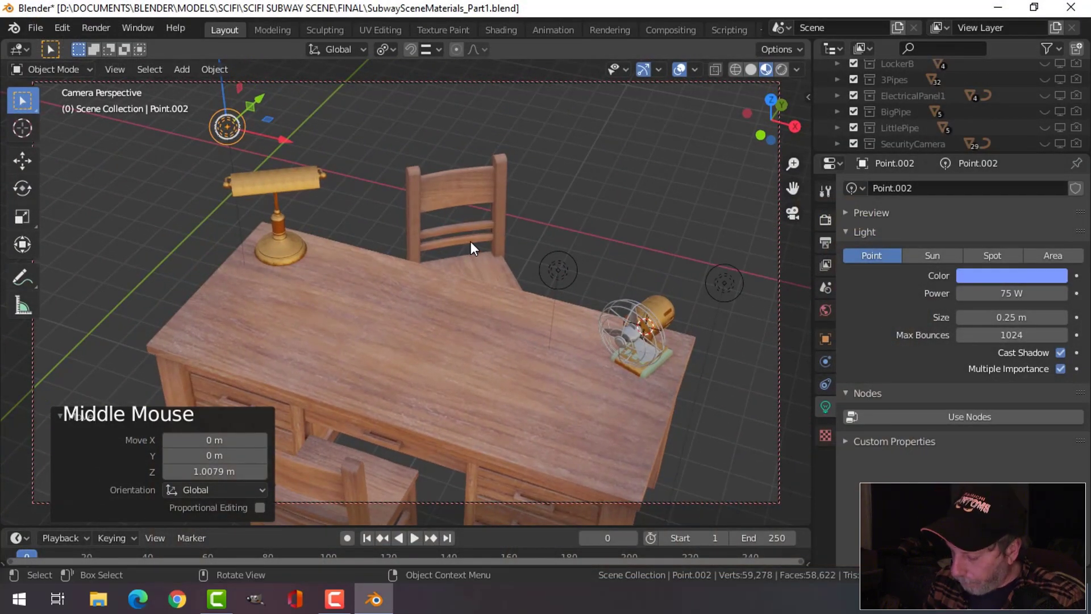
{"action": "key", "text": "KP_0"}
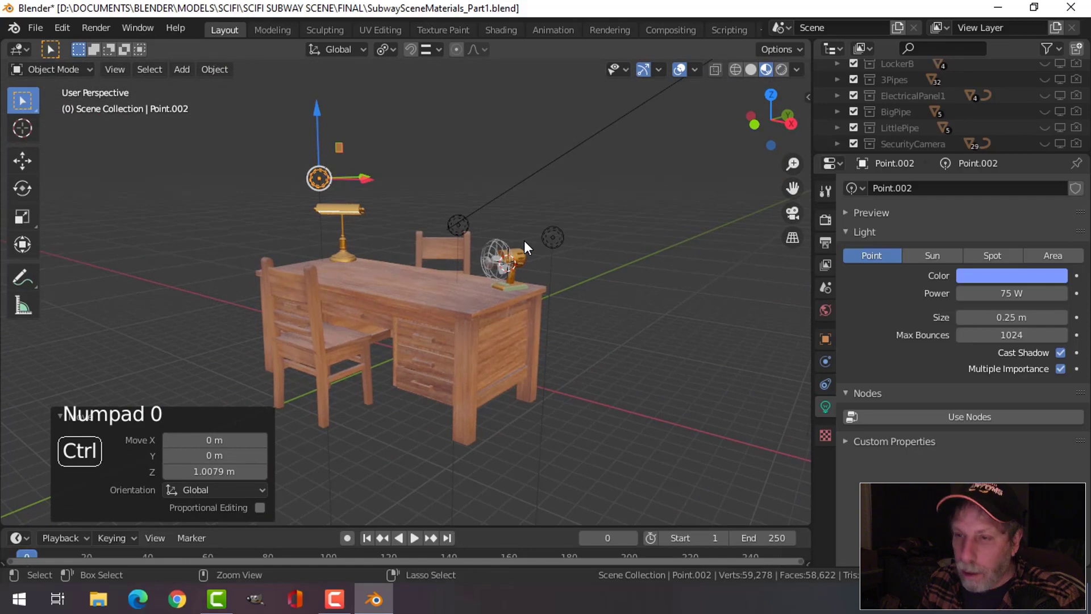
{"action": "key", "text": "ctrl+s"}
Delete the duplicated point light above the desk lamp.
{"action": "key", "text": "alt+a"}
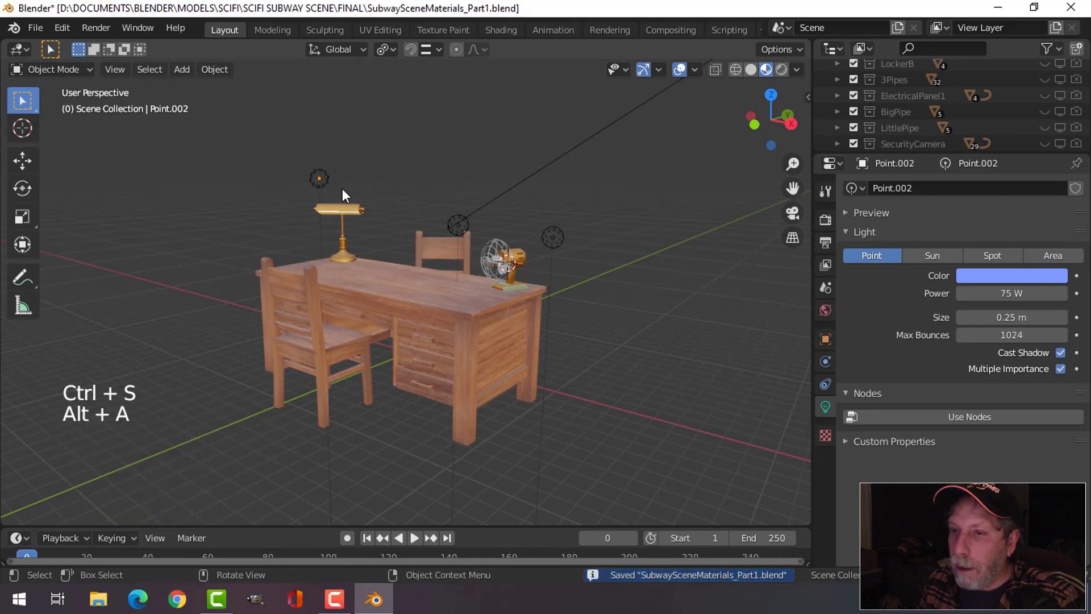
{"action": "left_click", "coordinate": [318, 178]}
{"action": "key", "text": "x"}
{"action": "left_click", "coordinate": [339, 176]}
Enlarge the outliner, make the Ashtray collection visible in the viewport and enable it for rendering.
{"action": "middle_click_drag", "start_coordinate": [606, 239], "coordinate": [695, 254]}
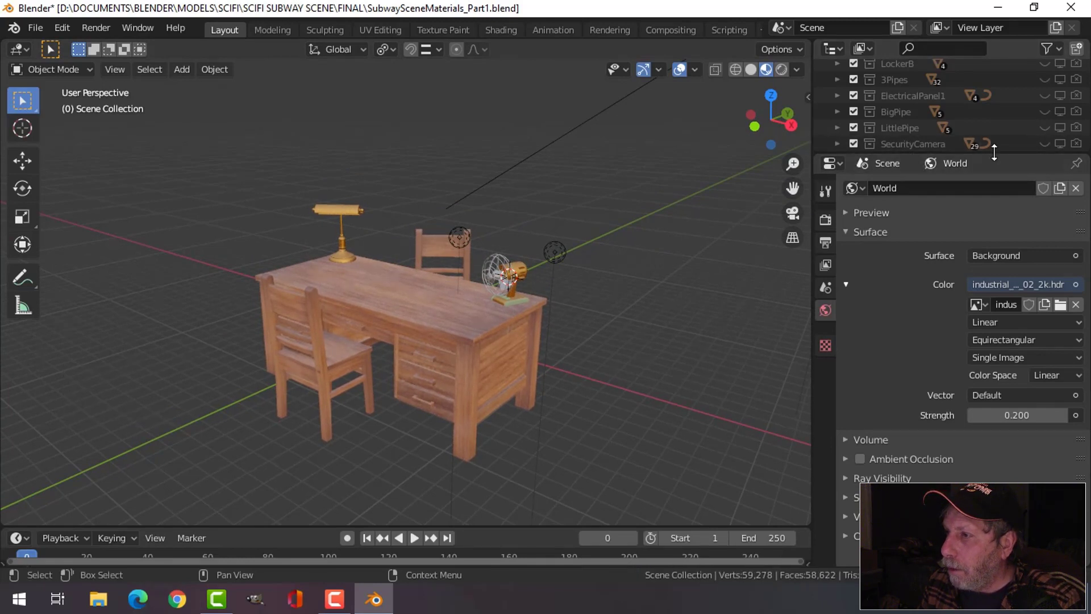
{"action": "left_click_drag", "start_coordinate": [992, 154], "coordinate": [993, 416]}
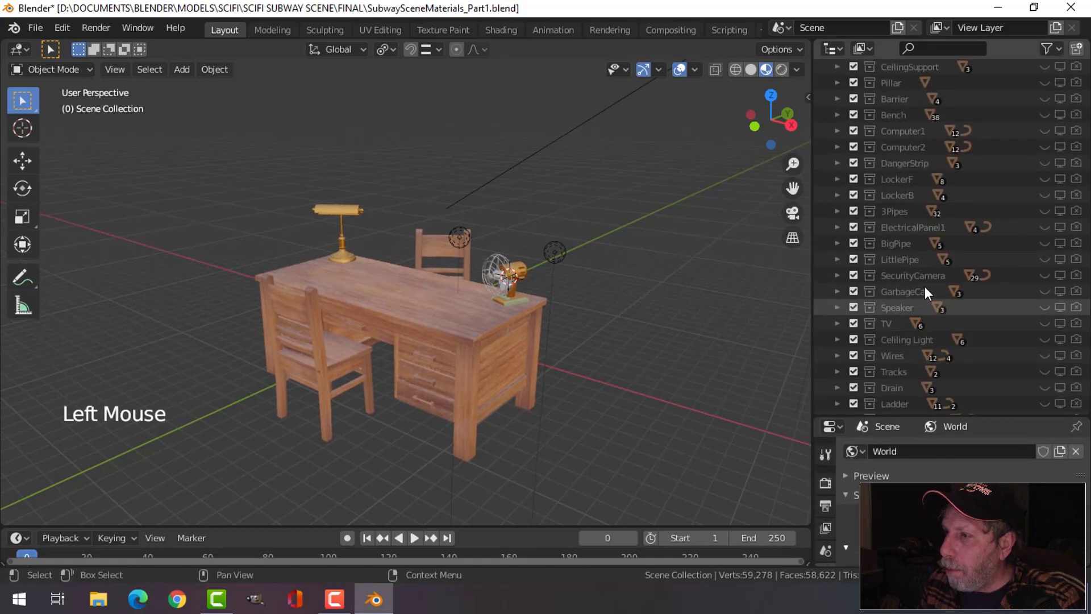
{"action": "scroll", "coordinate": [926, 258], "scroll_direction": "down", "scroll_amount": 6}
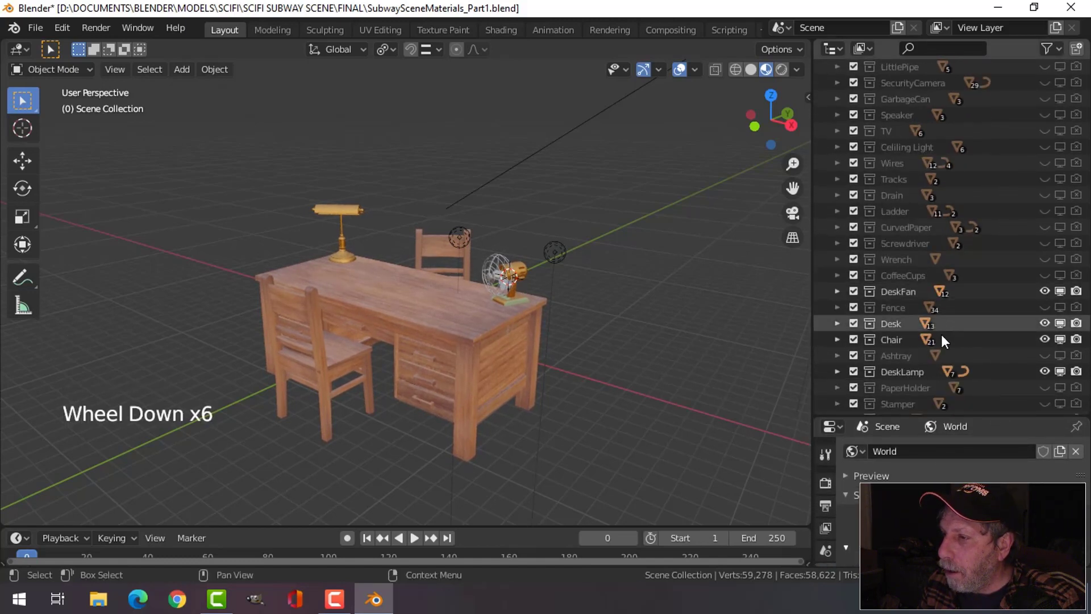
{"action": "left_click", "coordinate": [1044, 356], "text": "shift"}
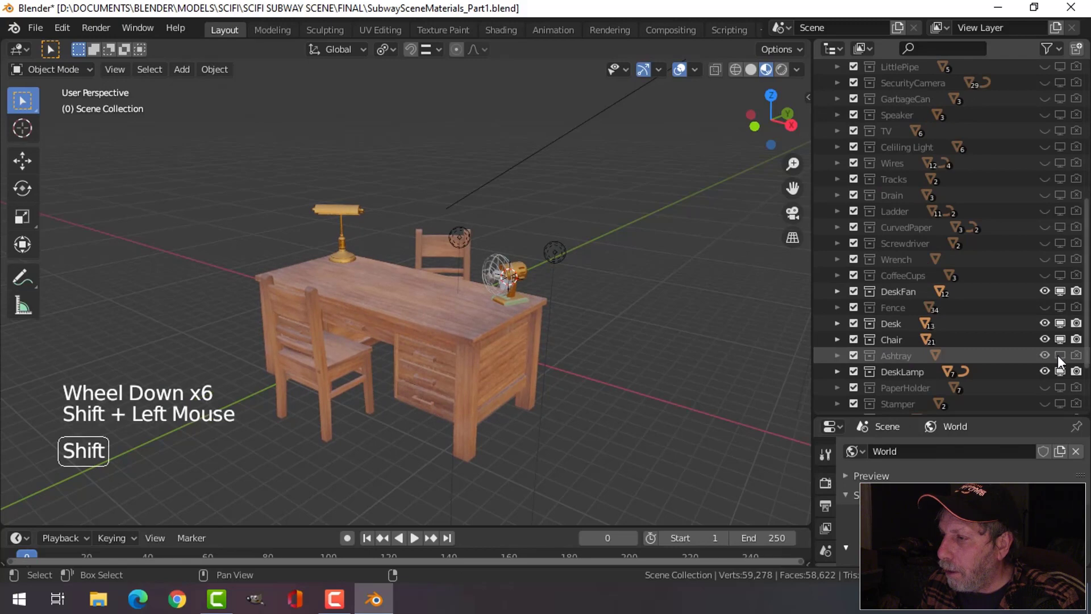
{"action": "left_click", "coordinate": [1044, 355], "text": "shift"}
{"action": "left_click", "coordinate": [1044, 356], "text": "shift"}
Select the ashtray on the desk, frame it in the viewport and save the file.
{"action": "scroll", "coordinate": [446, 284], "scroll_direction": "up", "scroll_amount": 3}
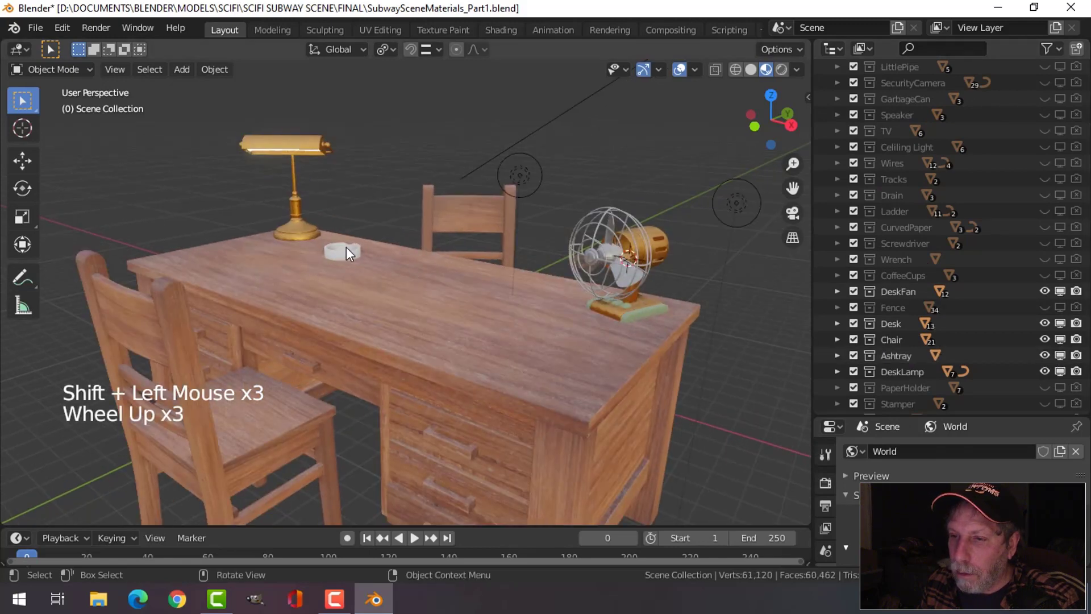
{"action": "left_click", "coordinate": [346, 247]}
{"action": "key", "text": "KP_Decimal"}
{"action": "scroll", "coordinate": [503, 267], "scroll_direction": "down", "scroll_amount": 3}
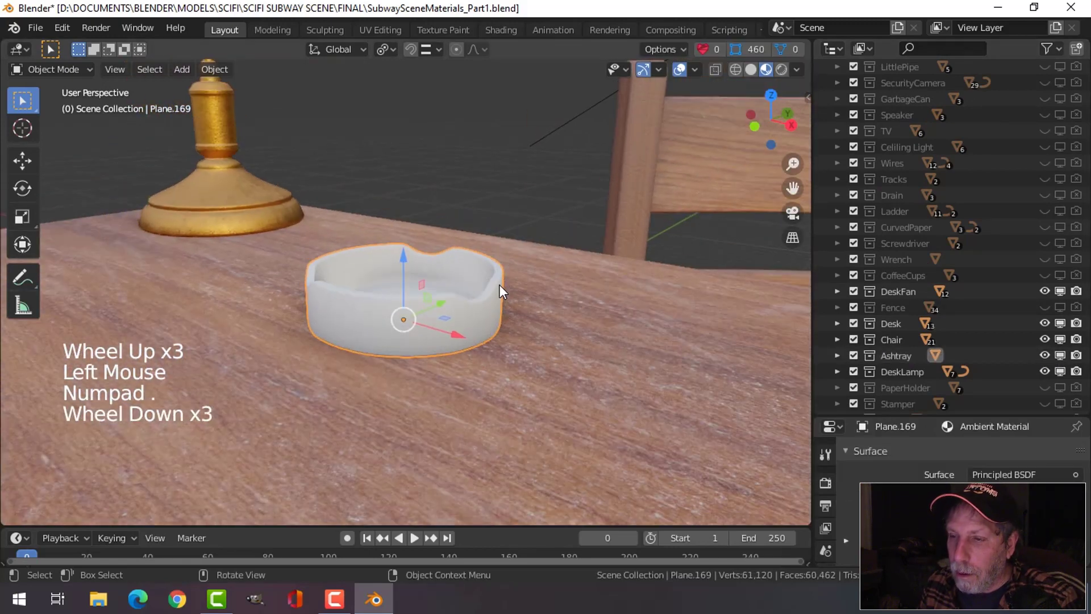
{"action": "middle_click_drag", "start_coordinate": [500, 285], "coordinate": [408, 81]}
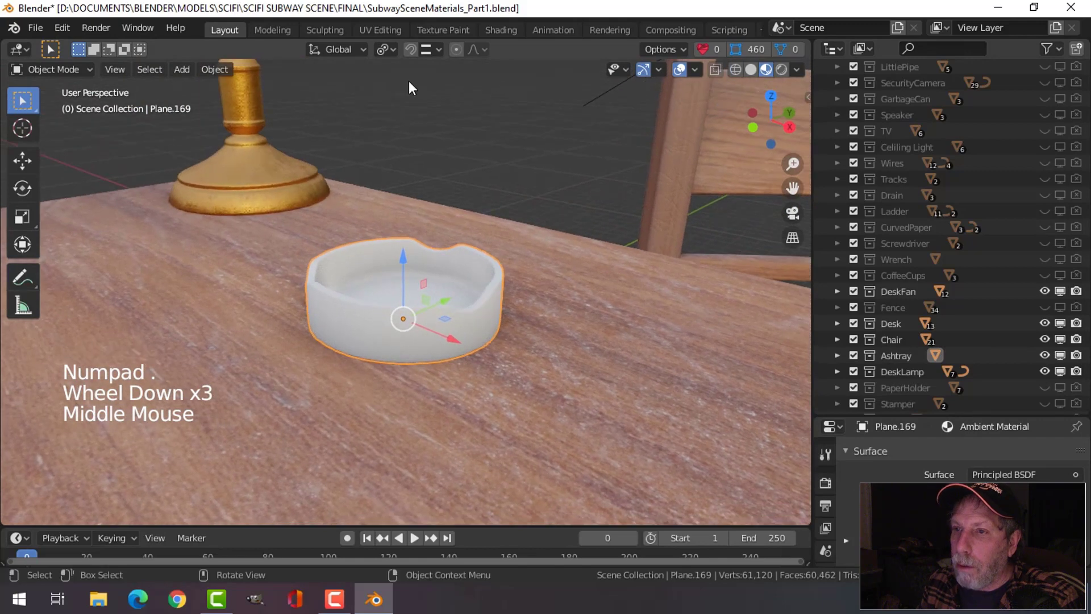
{"action": "left_click", "coordinate": [384, 50]}
{"action": "key", "text": "ctrl+s"}
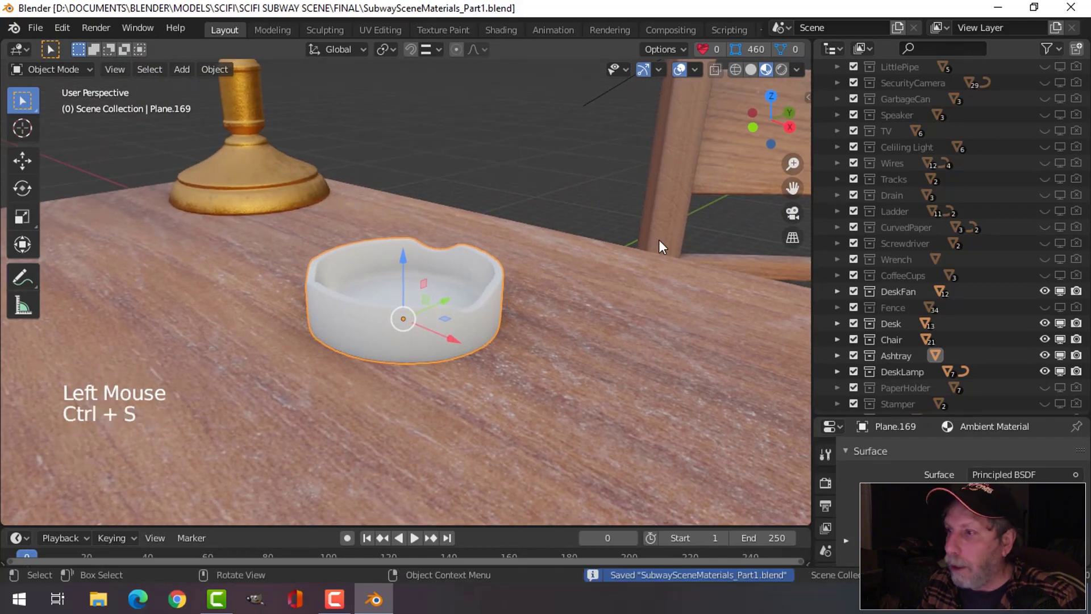
Enlarge the material properties area and add a second slot with a new material to the ashtray.
{"action": "left_click_drag", "start_coordinate": [915, 413], "coordinate": [915, 109]}
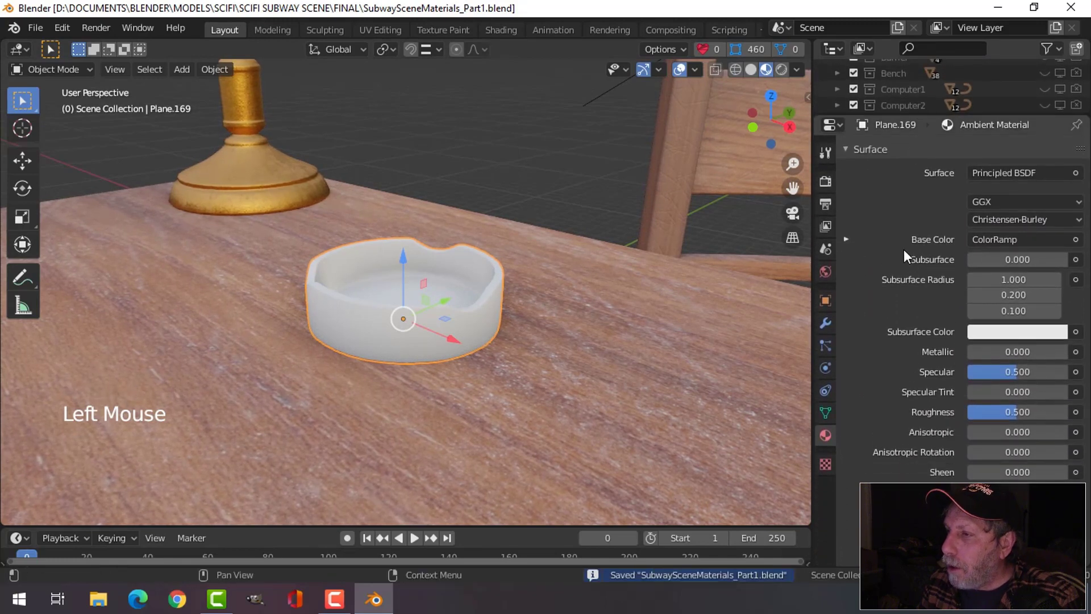
{"action": "scroll", "coordinate": [905, 253], "scroll_direction": "down", "scroll_amount": 18}
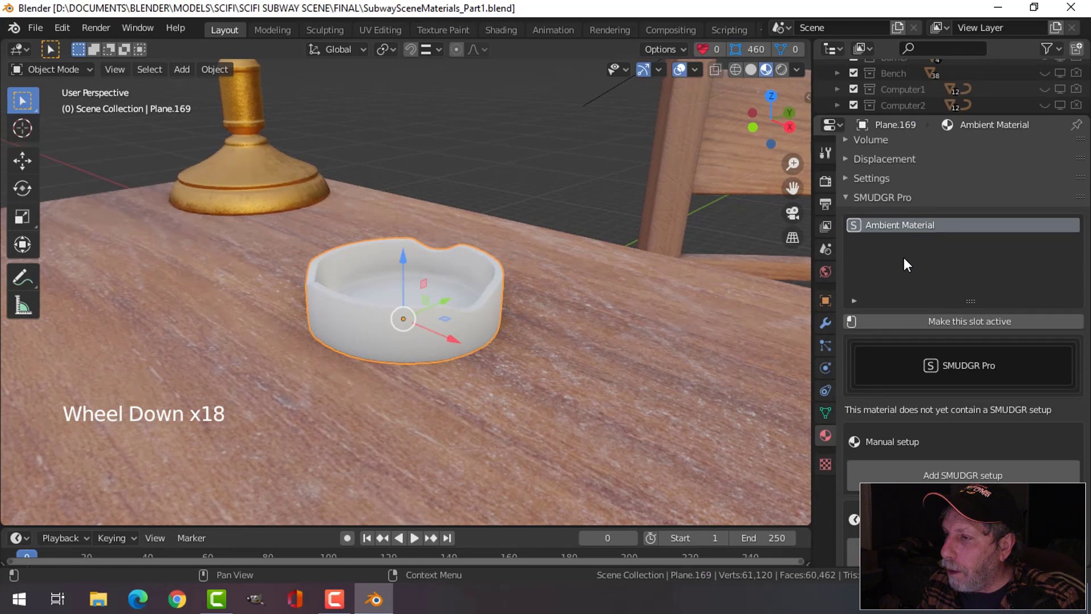
{"action": "scroll", "coordinate": [904, 264], "scroll_direction": "down", "scroll_amount": 1}
{"action": "scroll", "coordinate": [904, 264], "scroll_direction": "up", "scroll_amount": 16}
{"action": "scroll", "coordinate": [904, 258], "scroll_direction": "up", "scroll_amount": 15}
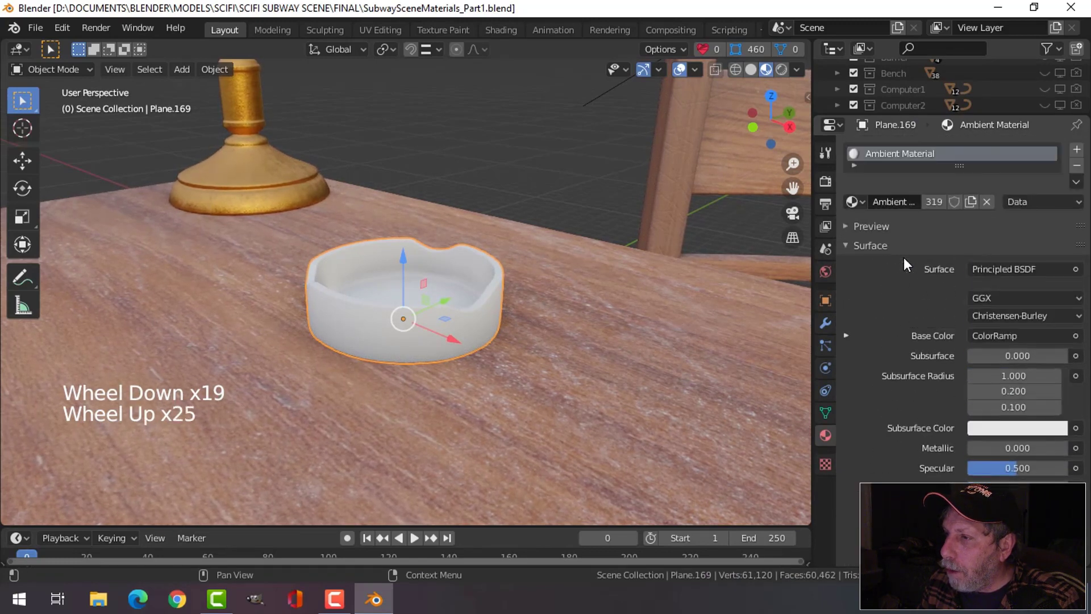
{"action": "left_click", "coordinate": [1077, 151]}
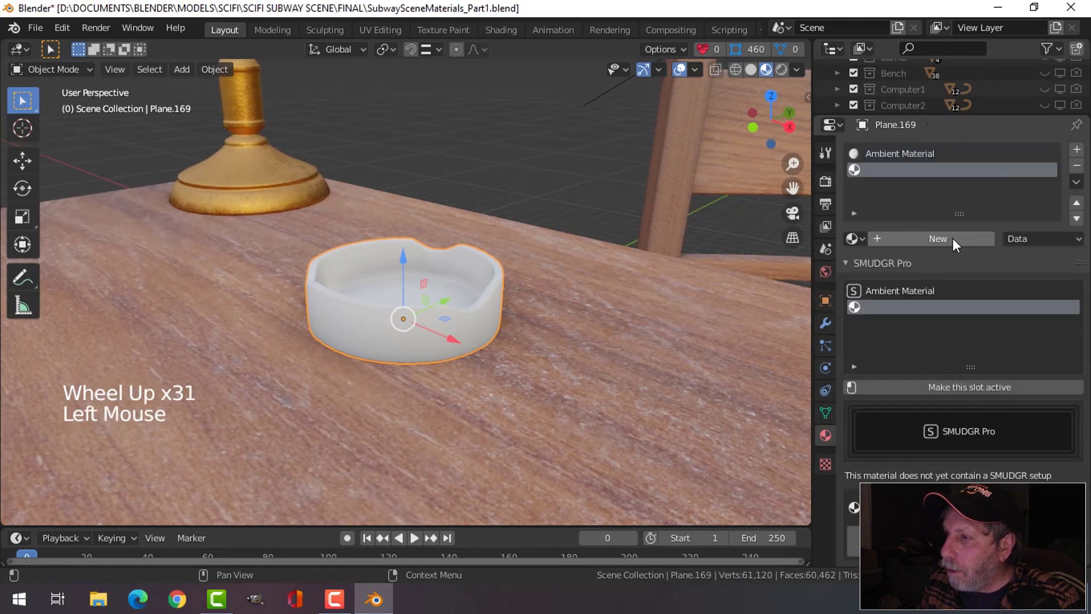
{"action": "left_click", "coordinate": [953, 237]}
Rename the ashtray's new material to Ashtray.
{"action": "double_click", "coordinate": [952, 170]}
{"action": "type", "text": "Ahst"}
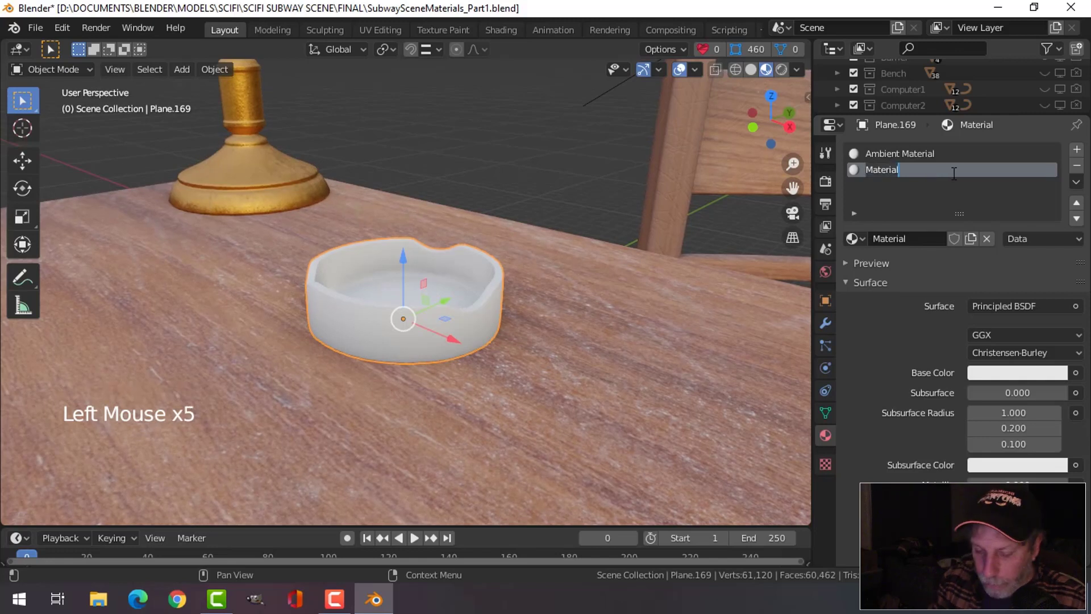
{"action": "type", "text": "r"}
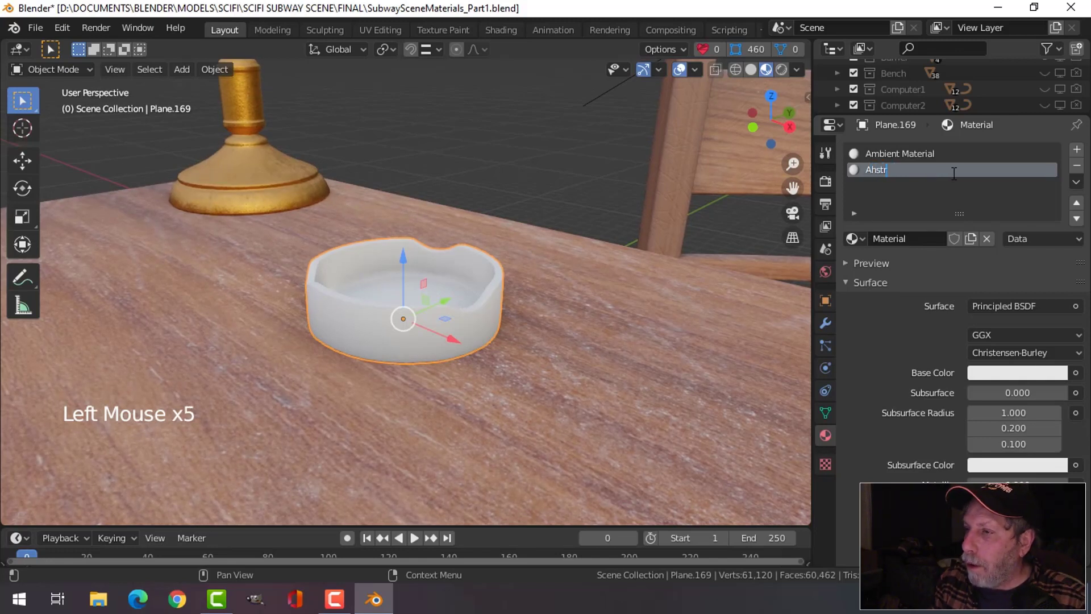
{"action": "key", "text": "BackSpace"}
{"action": "key", "text": "BackSpace"}
{"action": "type", "text": "tra"}
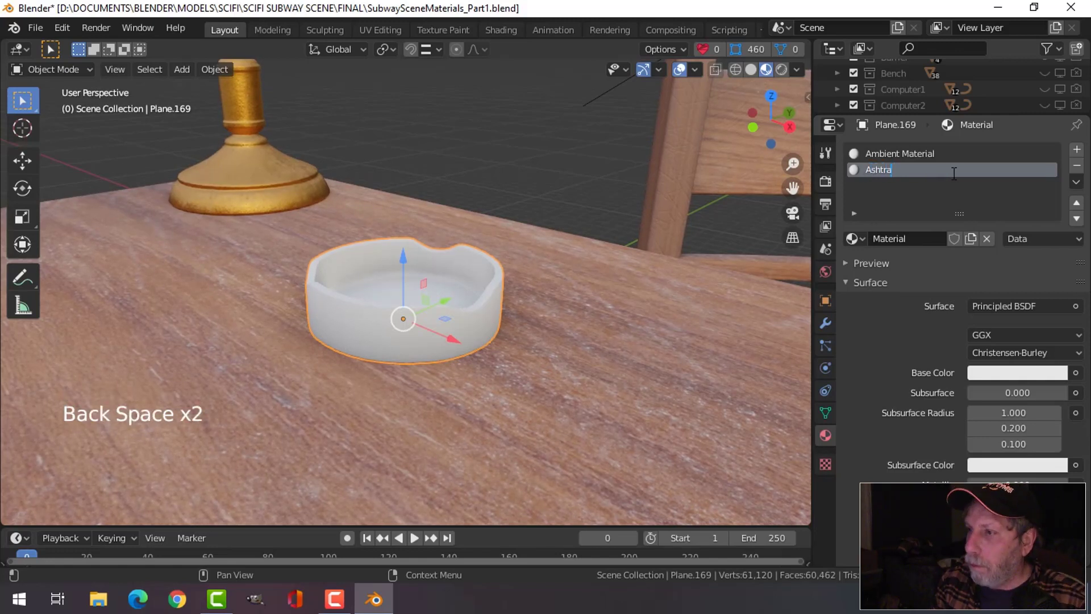
{"action": "type", "text": "y"}
{"action": "key", "text": "Return"}
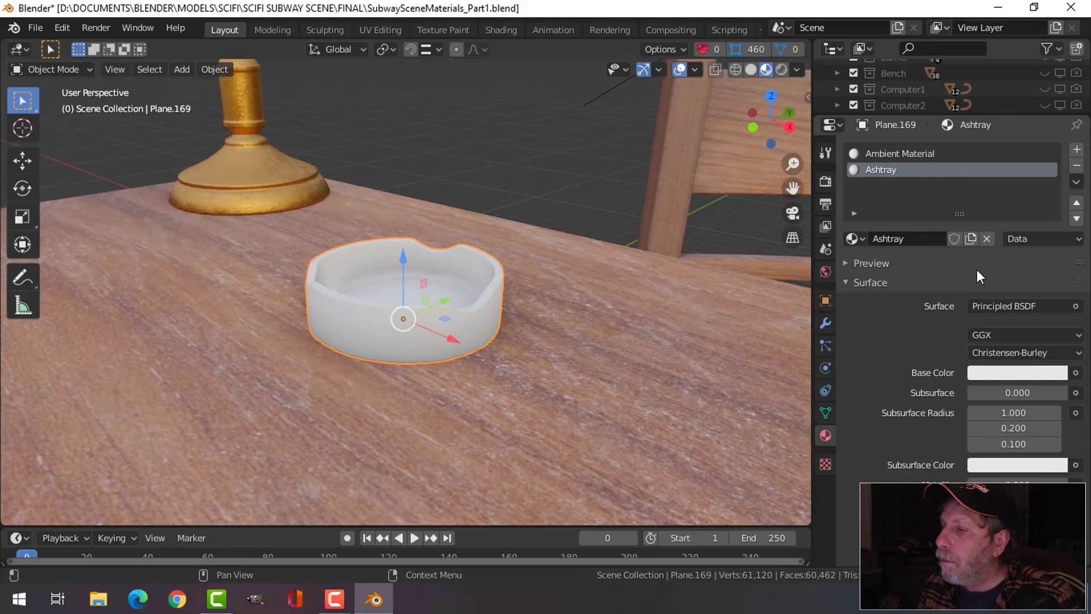
Make the Ashtray material slot active in SMUDGR Pro and add a SMUDGR setup to it.
{"action": "scroll", "coordinate": [903, 374], "scroll_direction": "down", "scroll_amount": 10}
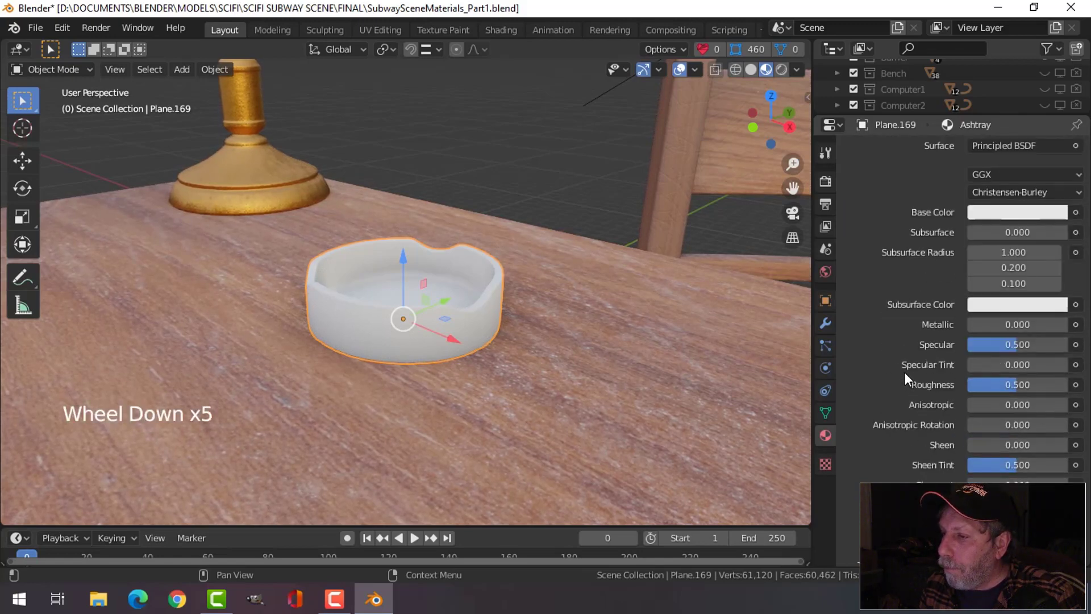
{"action": "scroll", "coordinate": [906, 370], "scroll_direction": "down", "scroll_amount": 11}
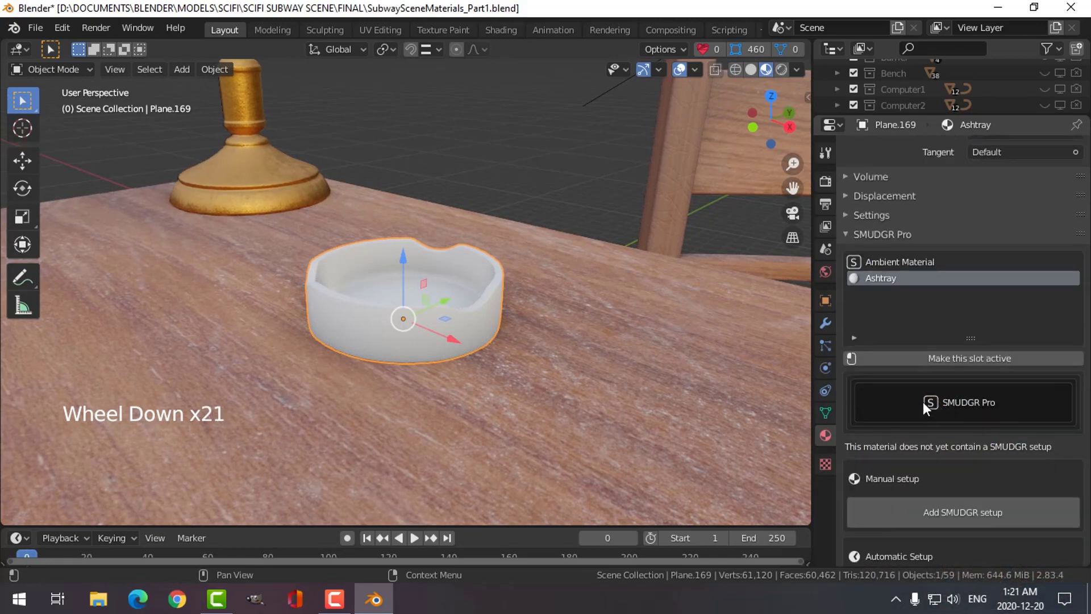
{"action": "left_click", "coordinate": [949, 364]}
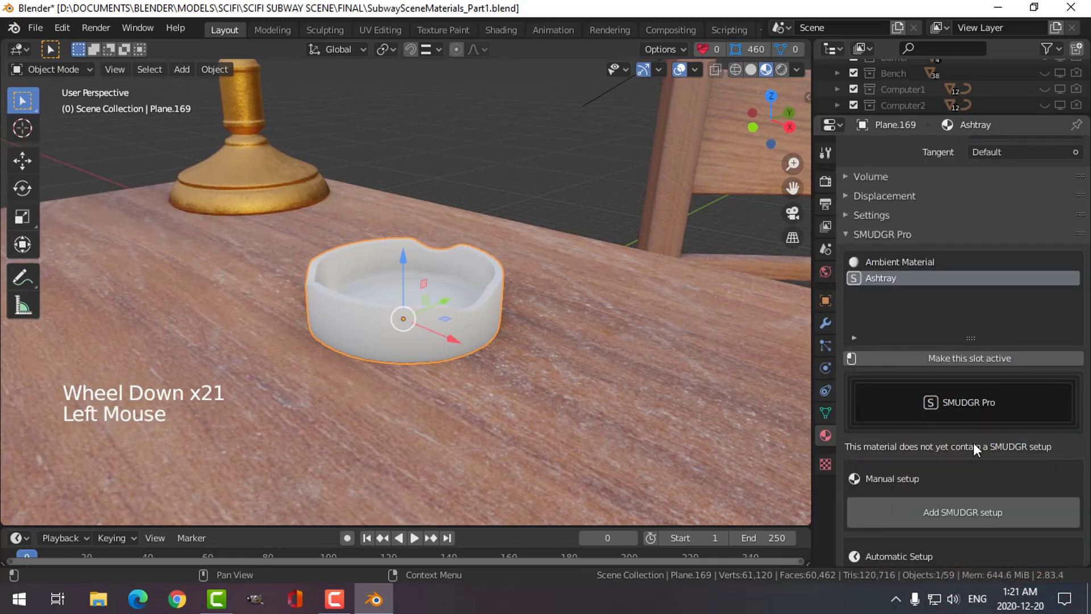
{"action": "scroll", "coordinate": [940, 455], "scroll_direction": "down", "scroll_amount": 2}
{"action": "left_click", "coordinate": [992, 445]}
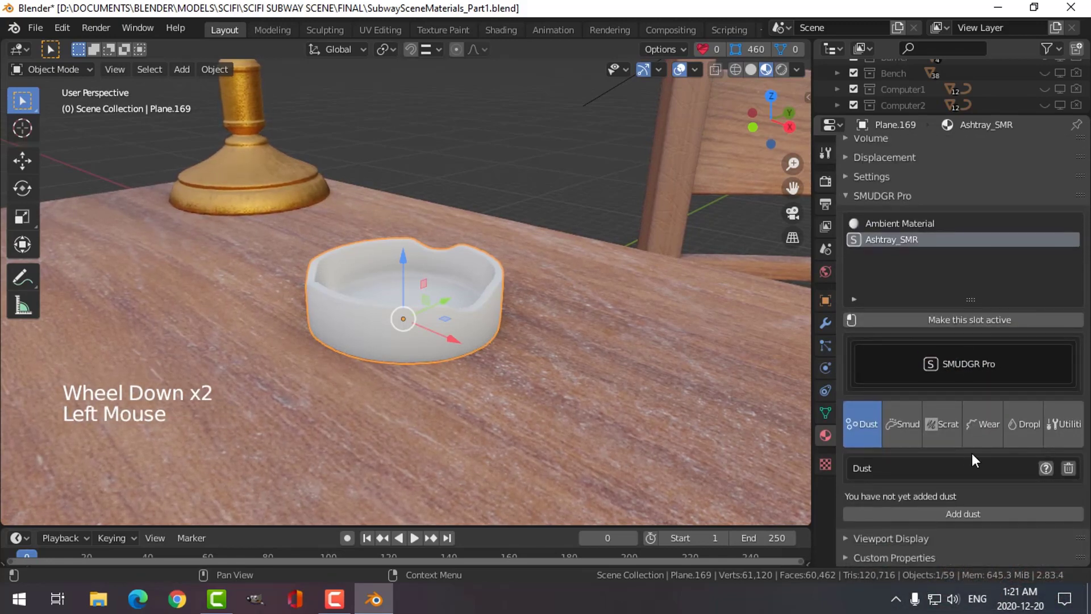
Add the SMUDGR scratches effect to the Ashtray_SMR material.
{"action": "left_click", "coordinate": [950, 430]}
{"action": "scroll", "coordinate": [486, 339], "scroll_direction": "up", "scroll_amount": 7}
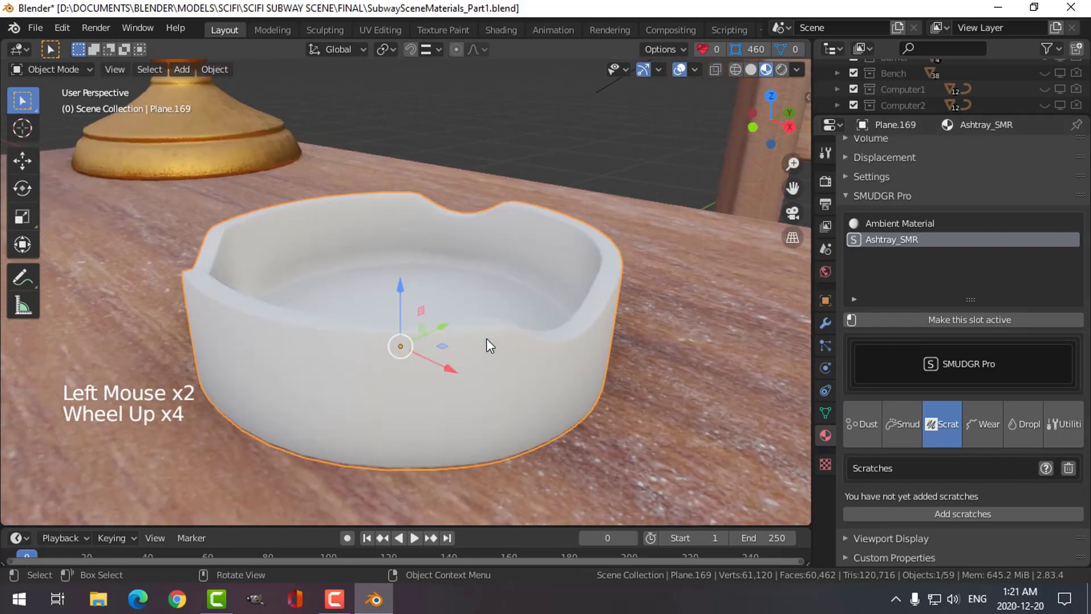
{"action": "scroll", "coordinate": [559, 370], "scroll_direction": "down", "scroll_amount": 2}
{"action": "middle_click_drag", "start_coordinate": [559, 370], "coordinate": [591, 362]}
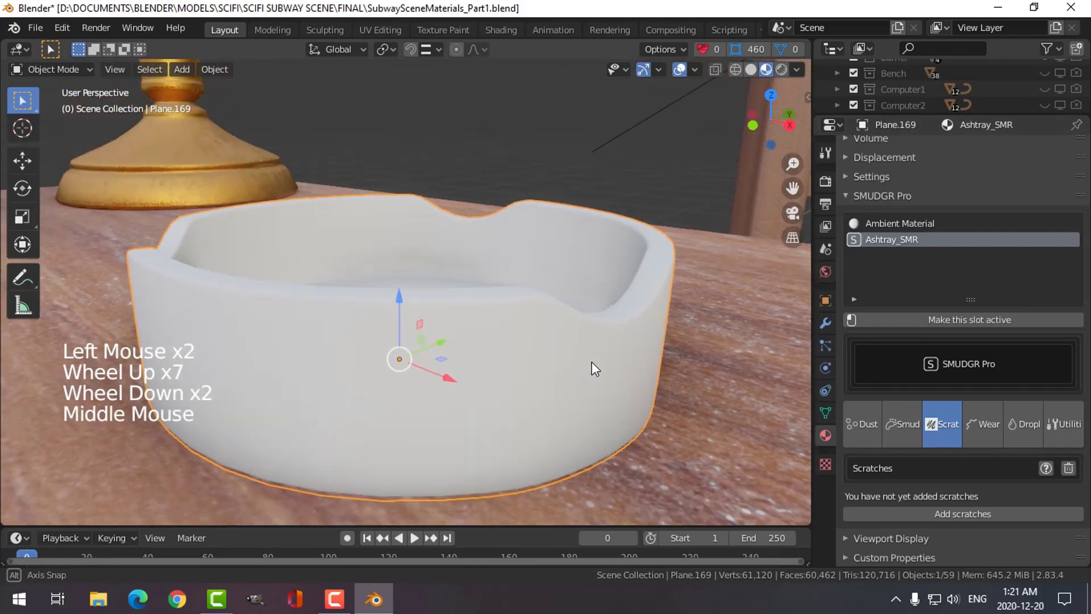
{"action": "left_click", "coordinate": [966, 513]}
{"action": "middle_click_drag", "start_coordinate": [499, 359], "coordinate": [588, 341]}
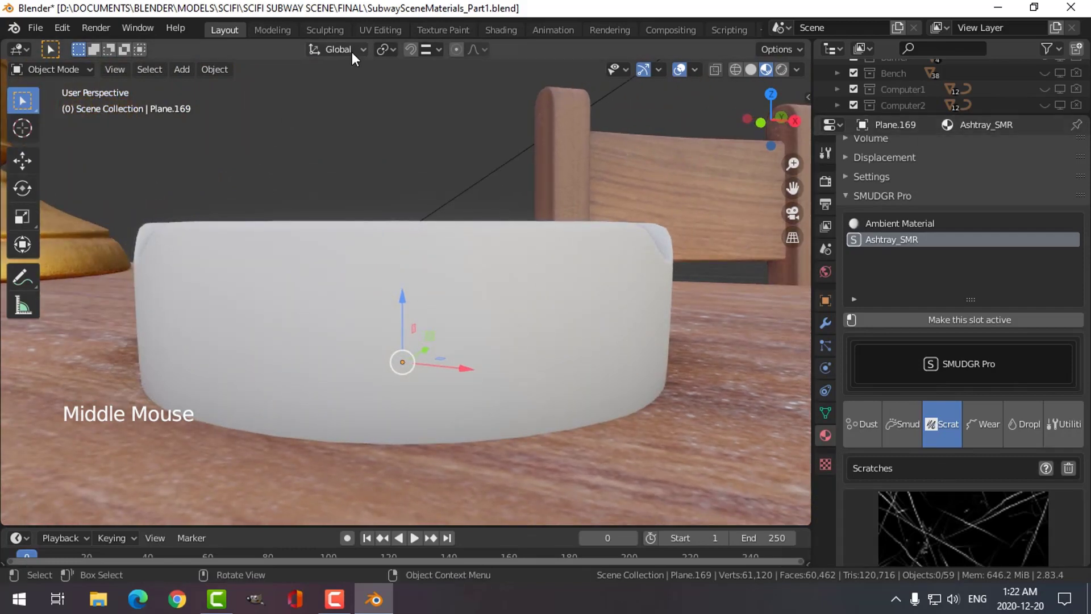
Switch to the Shading workspace, select the ashtray on the desk and frame it in the viewport.
{"action": "left_click", "coordinate": [501, 30]}
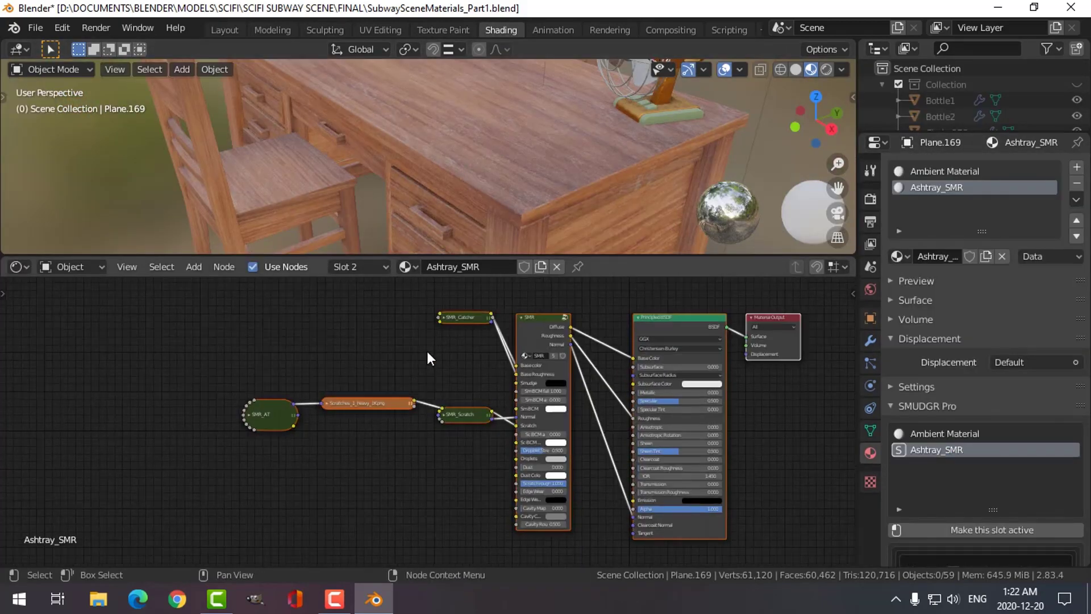
{"action": "scroll", "coordinate": [449, 335], "scroll_direction": "up", "scroll_amount": 2}
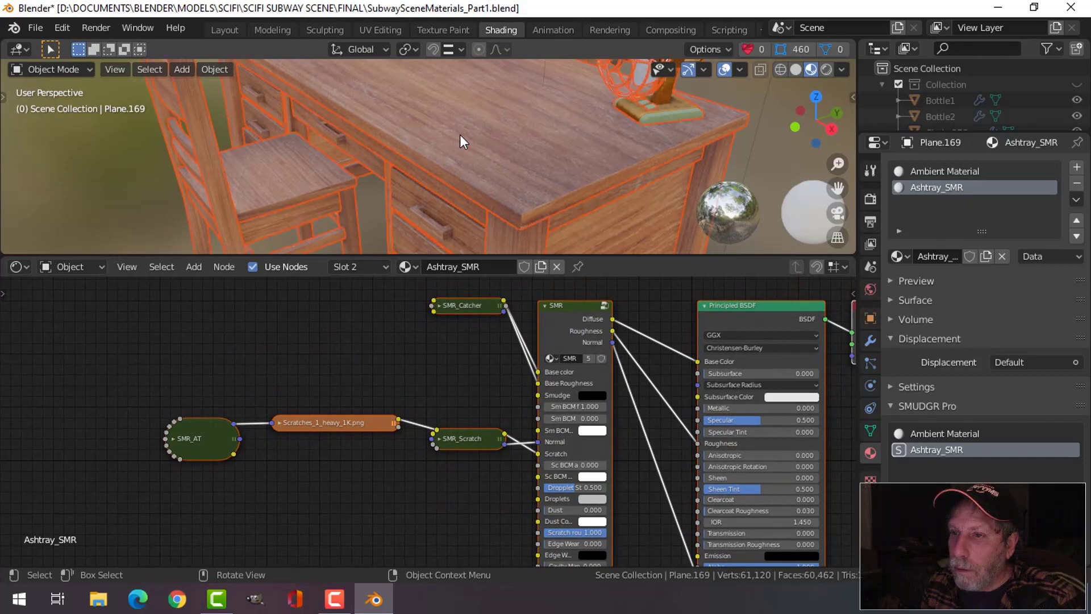
{"action": "key", "text": "a"}
{"action": "middle_click_drag", "start_coordinate": [459, 134], "coordinate": [411, 100]}
{"action": "left_click", "coordinate": [411, 100]}
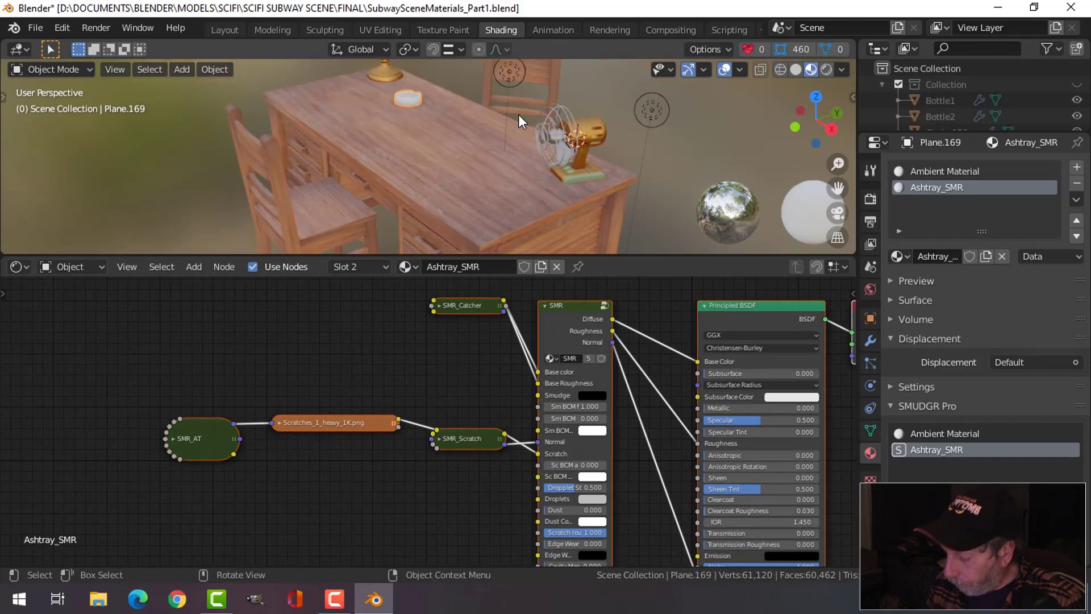
{"action": "key", "text": "KP_Decimal"}
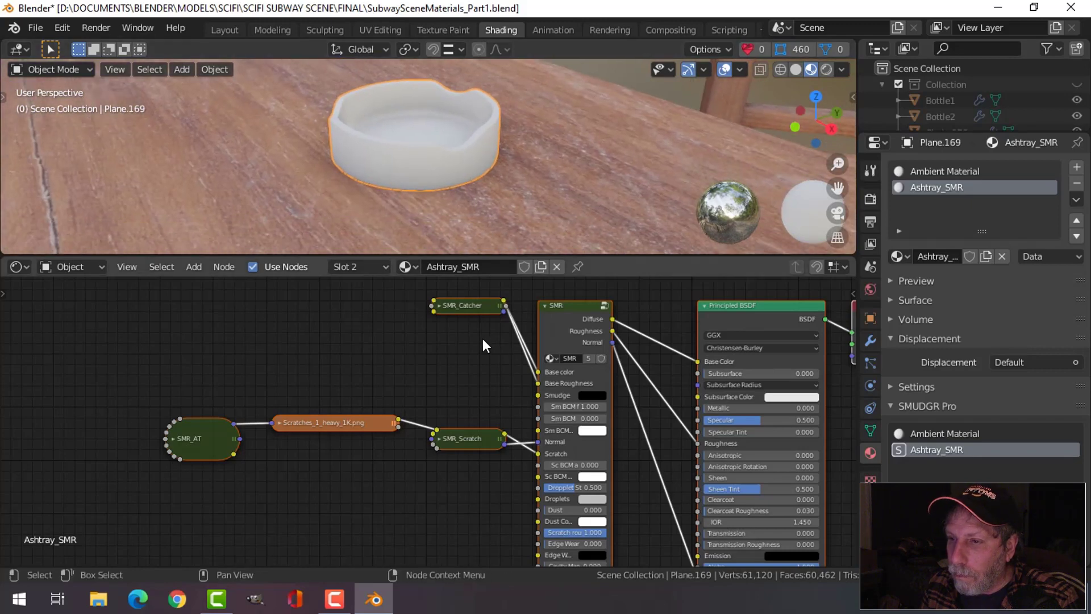
Expand the SMR_Catcher node and darken its Diffuse colour to near black.
{"action": "scroll", "coordinate": [483, 339], "scroll_direction": "up", "scroll_amount": 2}
{"action": "middle_click_drag", "start_coordinate": [464, 304], "coordinate": [419, 369]}
{"action": "left_click", "coordinate": [403, 323]}
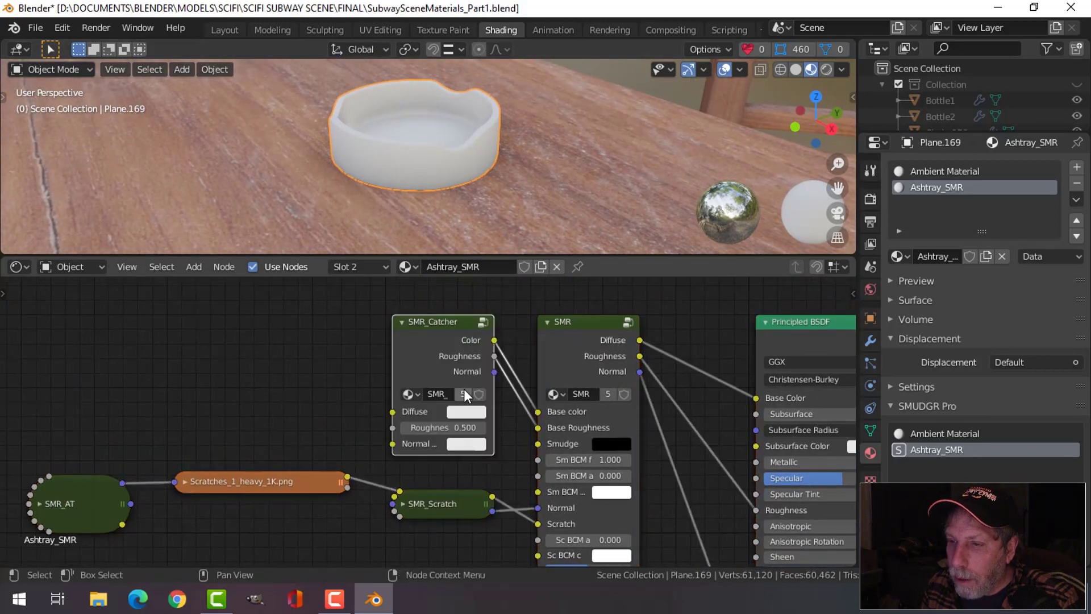
{"action": "left_click", "coordinate": [469, 410]}
{"action": "left_click_drag", "start_coordinate": [569, 271], "coordinate": [572, 296]}
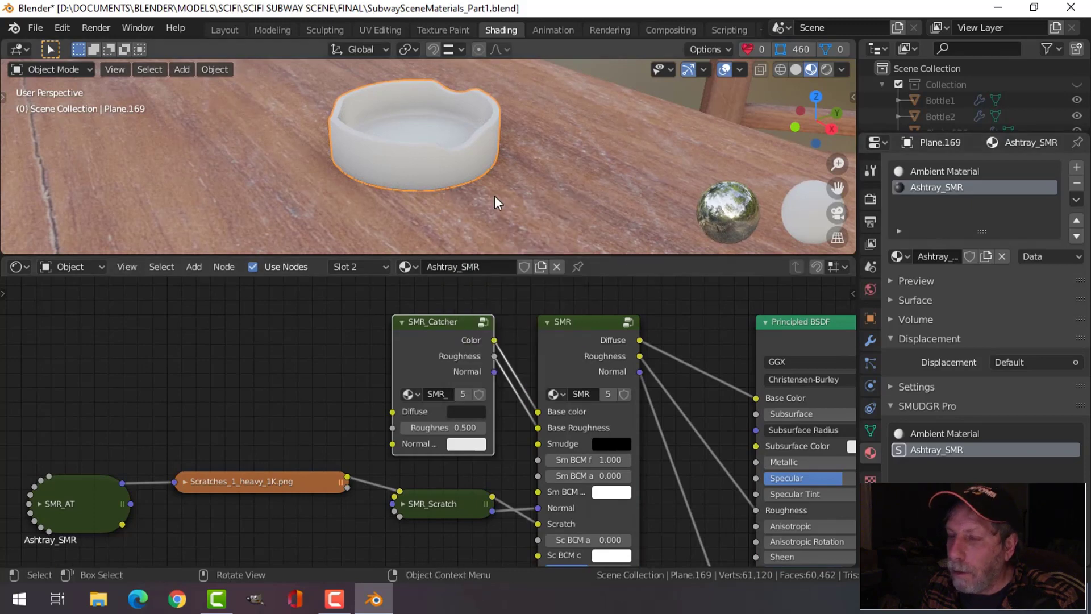
Assign the Ashtray_SMR material to all faces of the ashtray, returning to Object Mode and deselecting it.
{"action": "left_click", "coordinate": [461, 163]}
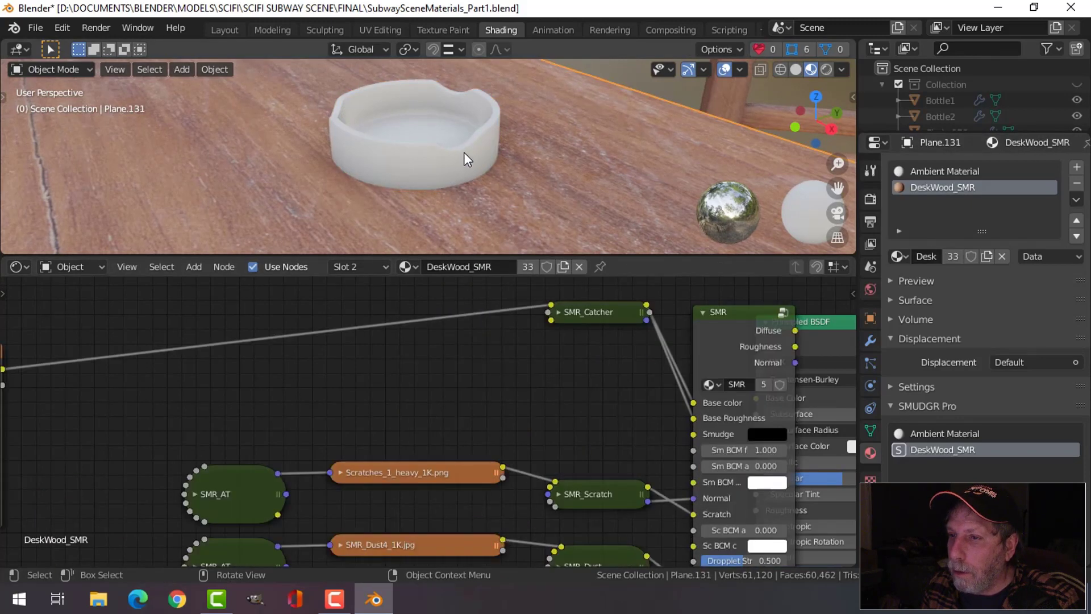
{"action": "left_click", "coordinate": [463, 153]}
{"action": "key", "text": "Tab"}
{"action": "key", "text": "a"}
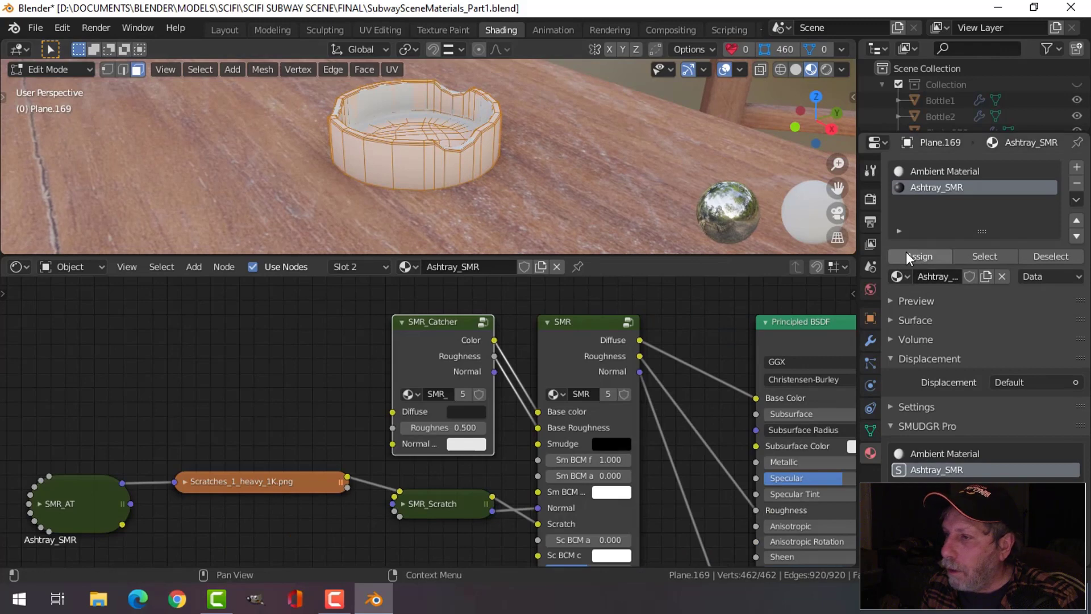
{"action": "left_click", "coordinate": [920, 257]}
{"action": "key", "text": "Tab"}
{"action": "key", "text": "alt+a"}
{"action": "scroll", "coordinate": [472, 176], "scroll_direction": "up", "scroll_amount": 4}
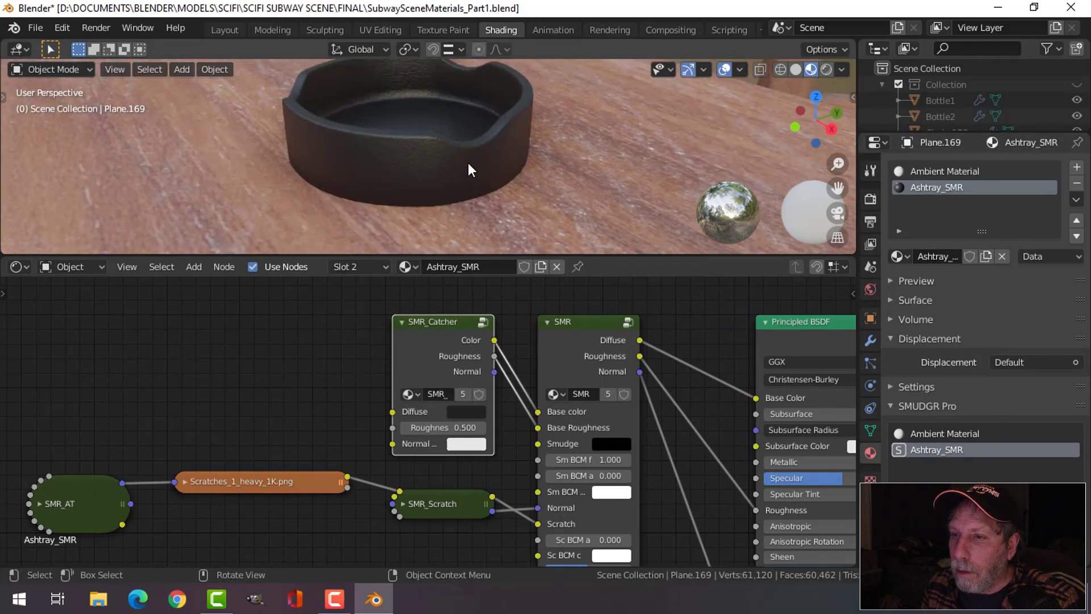
Set the SMR_Catcher node's Roughness to 0.25 for the ashtray material.
{"action": "left_click", "coordinate": [438, 175]}
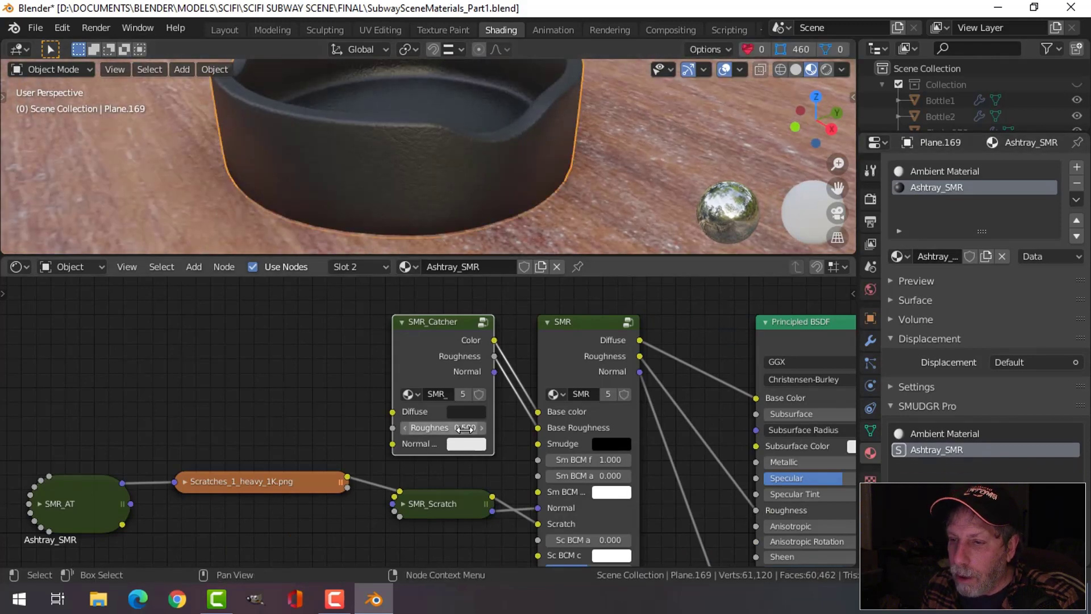
{"action": "left_click", "coordinate": [465, 429]}
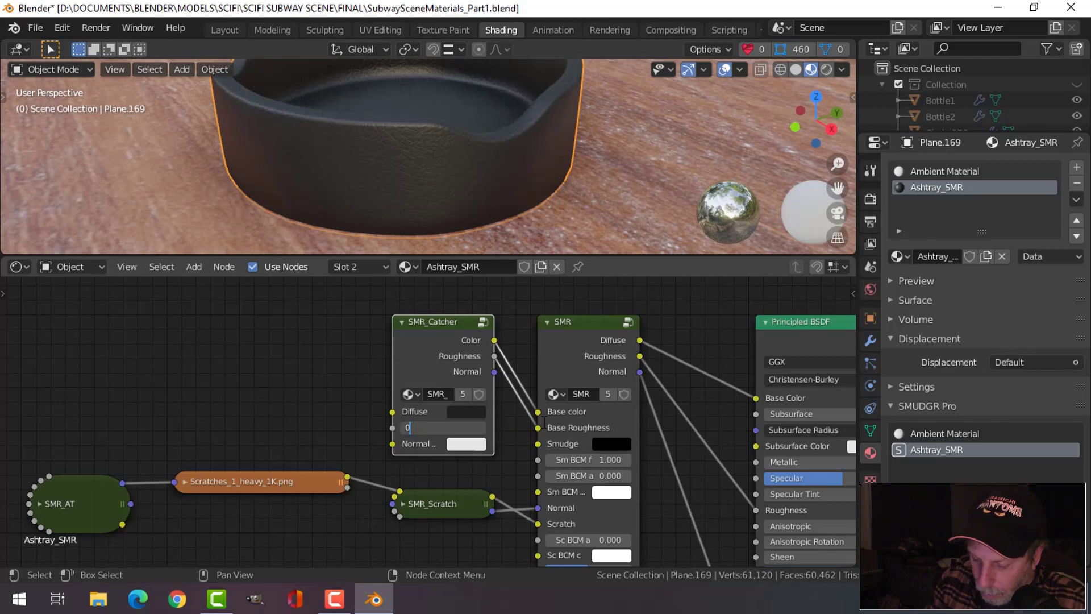
{"action": "type", "text": "0.25"}
{"action": "key", "text": "Return"}
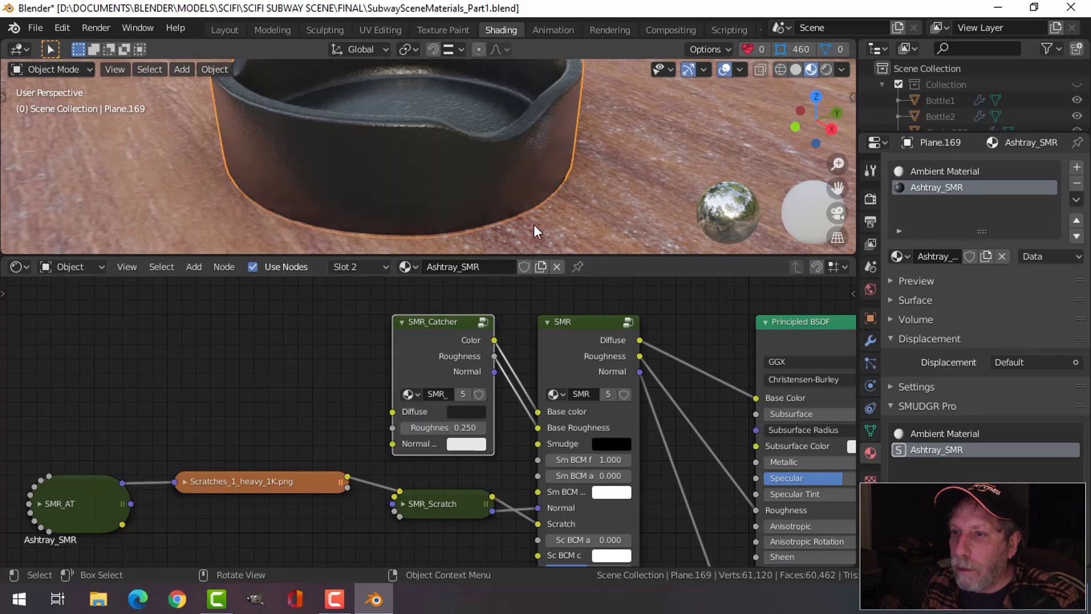
{"action": "scroll", "coordinate": [479, 163], "scroll_direction": "down", "scroll_amount": 2}
{"action": "key", "text": "alt+a"}
{"action": "left_click", "coordinate": [481, 170]}
{"action": "scroll", "coordinate": [481, 169], "scroll_direction": "down", "scroll_amount": 2}
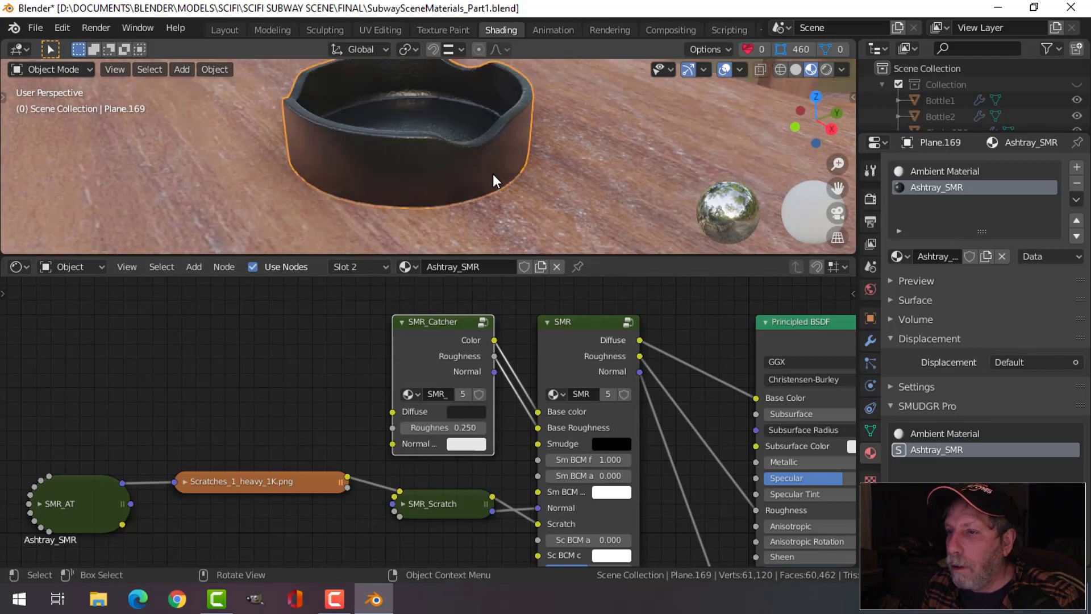
Add SMUDGR dust to the ashtray material and set its Multiplier to 2.0.
{"action": "scroll", "coordinate": [978, 467], "scroll_direction": "down", "scroll_amount": 6}
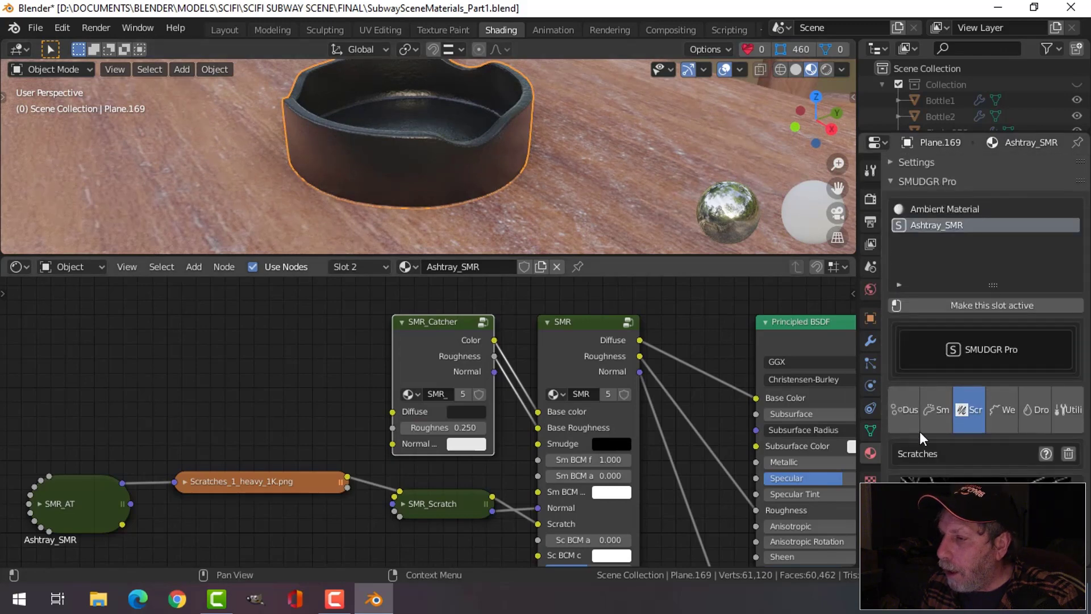
{"action": "left_click", "coordinate": [904, 421]}
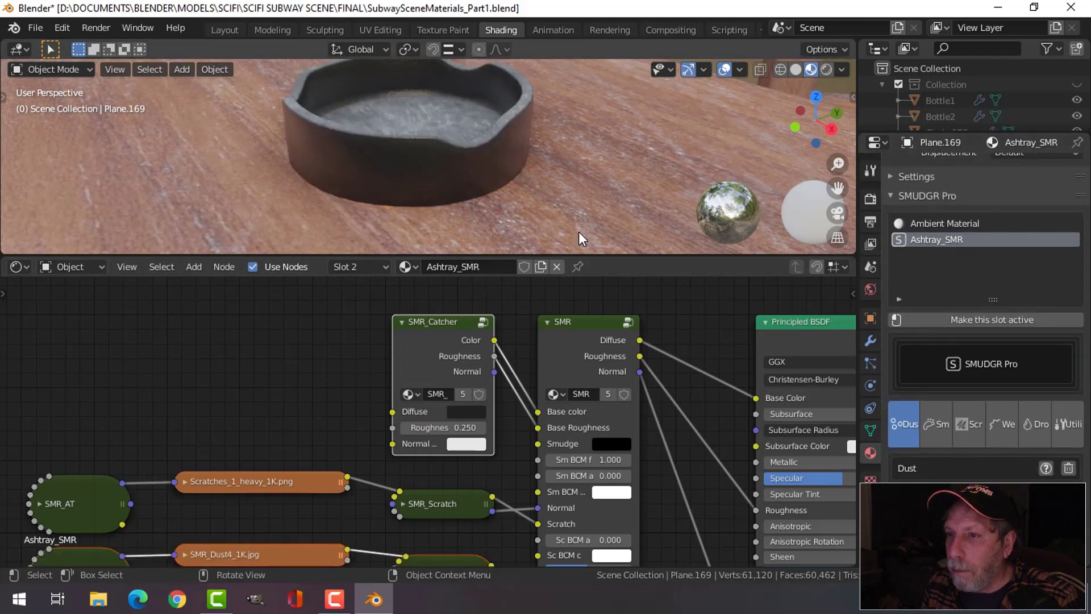
{"action": "scroll", "coordinate": [986, 318], "scroll_direction": "down", "scroll_amount": 6}
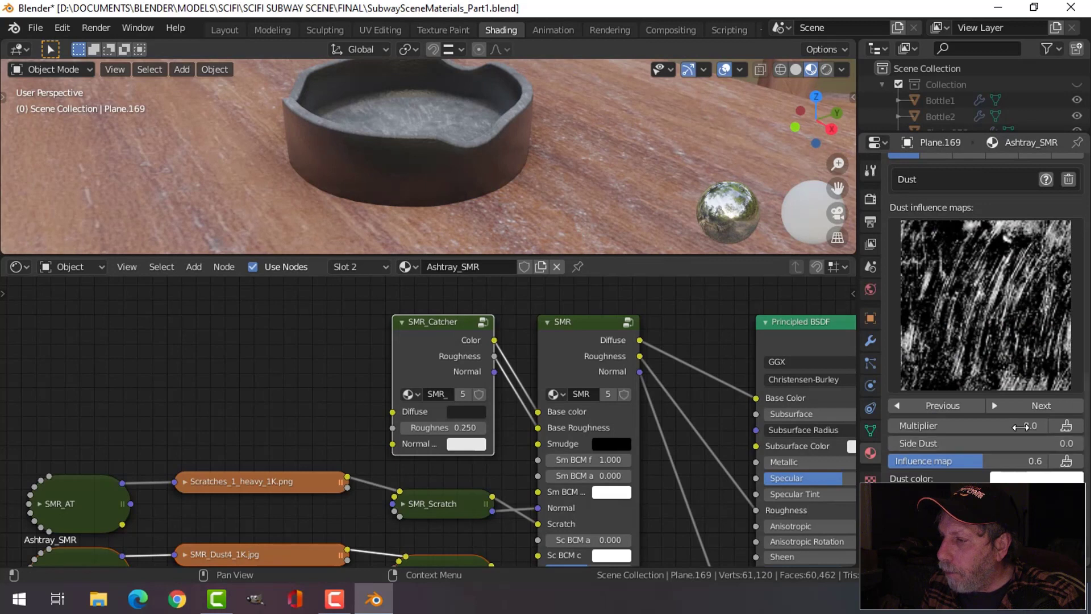
{"action": "left_click_drag", "start_coordinate": [1021, 426], "coordinate": [1045, 425]}
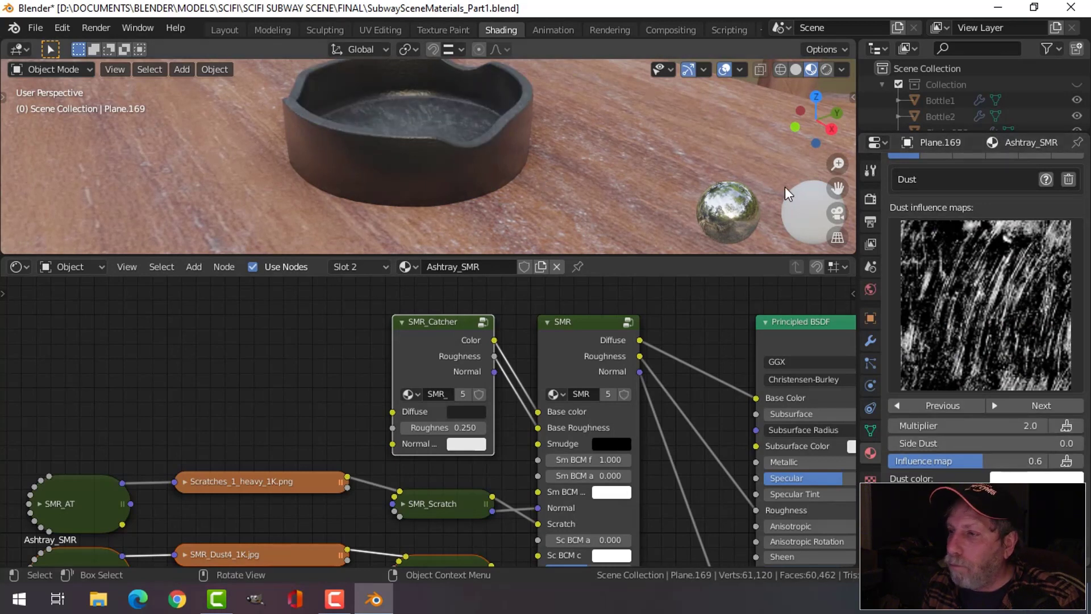
Add SMUDGR smudges to the ashtray material and choose the Fingerprints5_SMUDGR_1K smudge map.
{"action": "scroll", "coordinate": [969, 293], "scroll_direction": "up", "scroll_amount": 5}
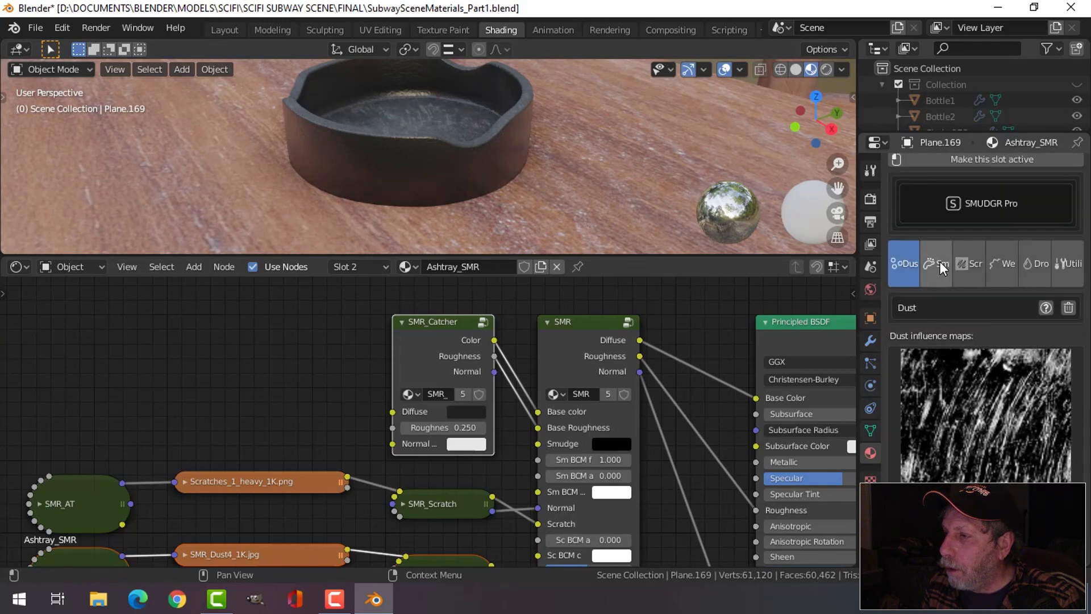
{"action": "left_click", "coordinate": [940, 268]}
{"action": "scroll", "coordinate": [976, 316], "scroll_direction": "up", "scroll_amount": 5}
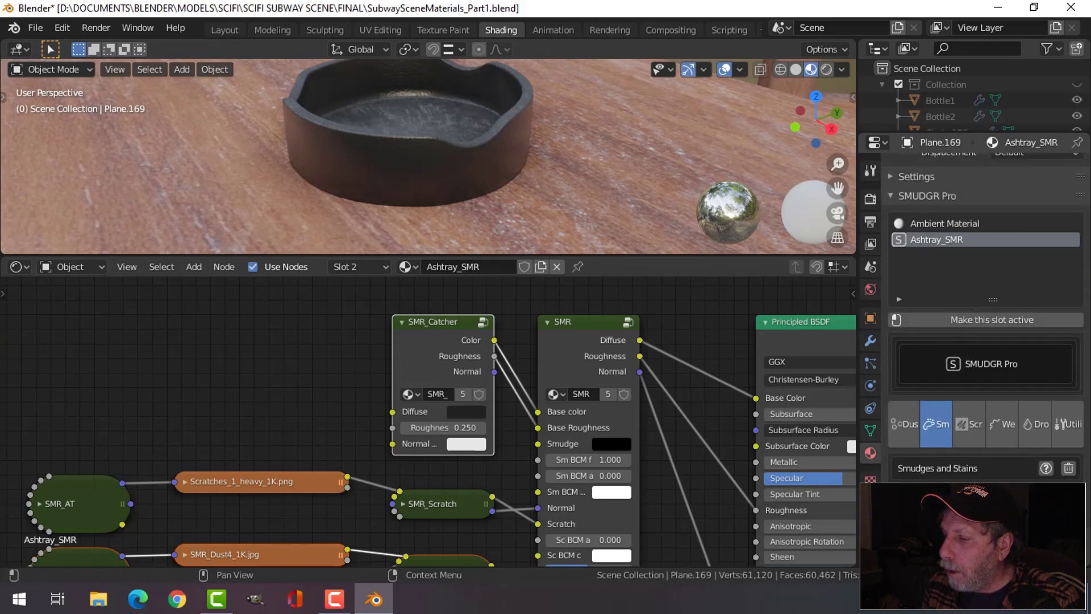
{"action": "scroll", "coordinate": [949, 461], "scroll_direction": "down", "scroll_amount": 4}
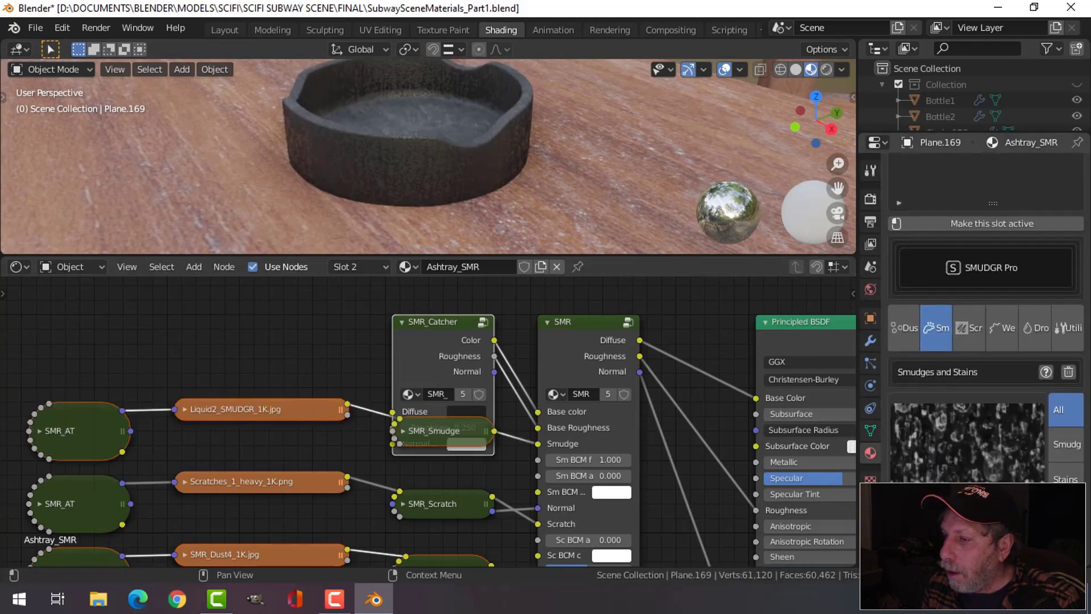
{"action": "scroll", "coordinate": [969, 327], "scroll_direction": "down", "scroll_amount": 7}
{"action": "left_click", "coordinate": [975, 288]}
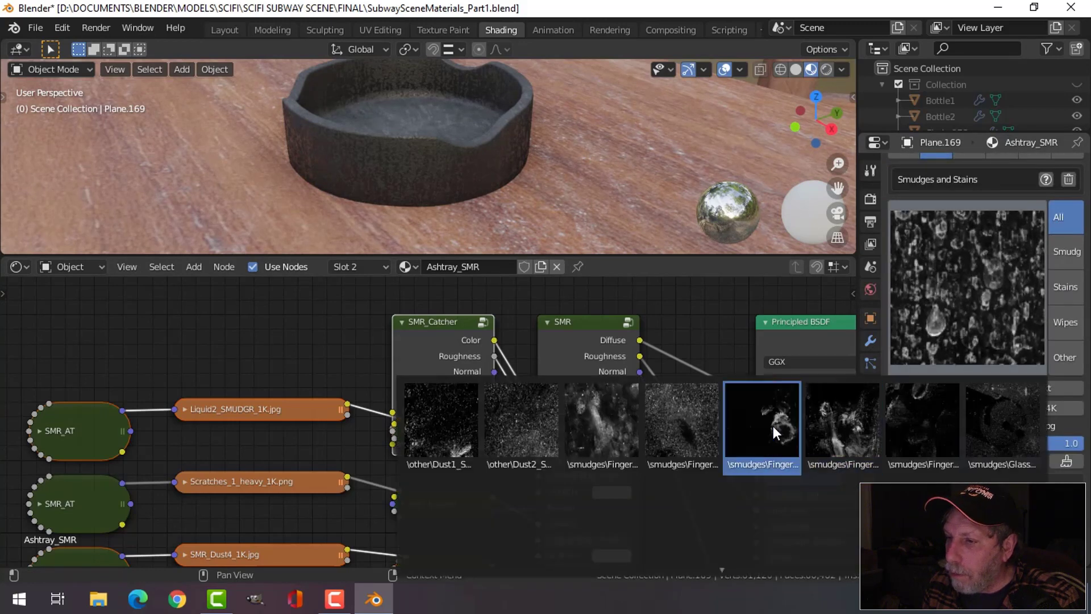
{"action": "left_click", "coordinate": [840, 422]}
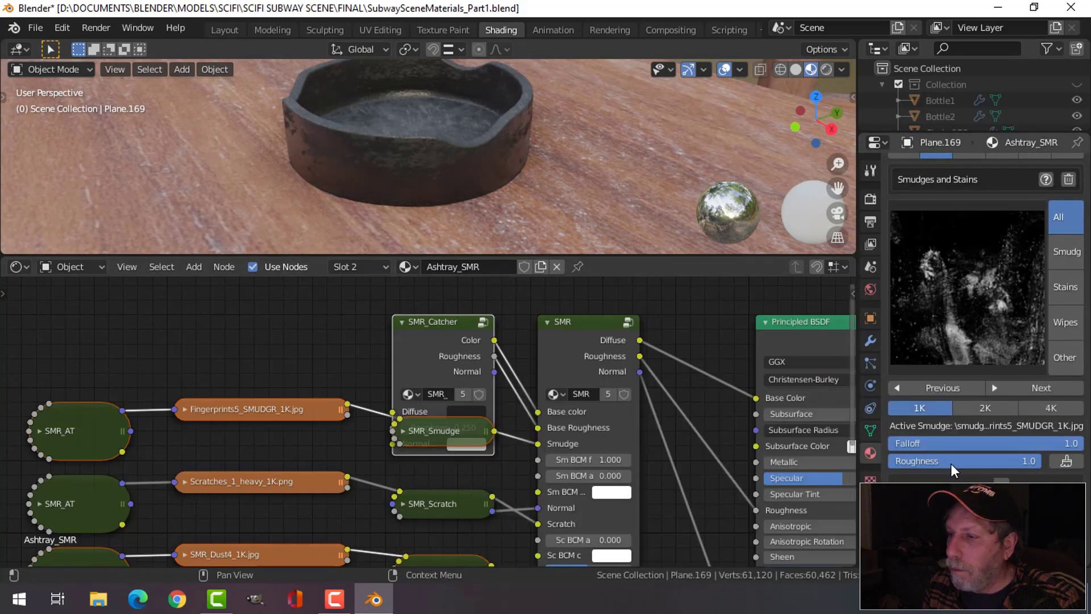
{"action": "scroll", "coordinate": [987, 439], "scroll_direction": "down", "scroll_amount": 3}
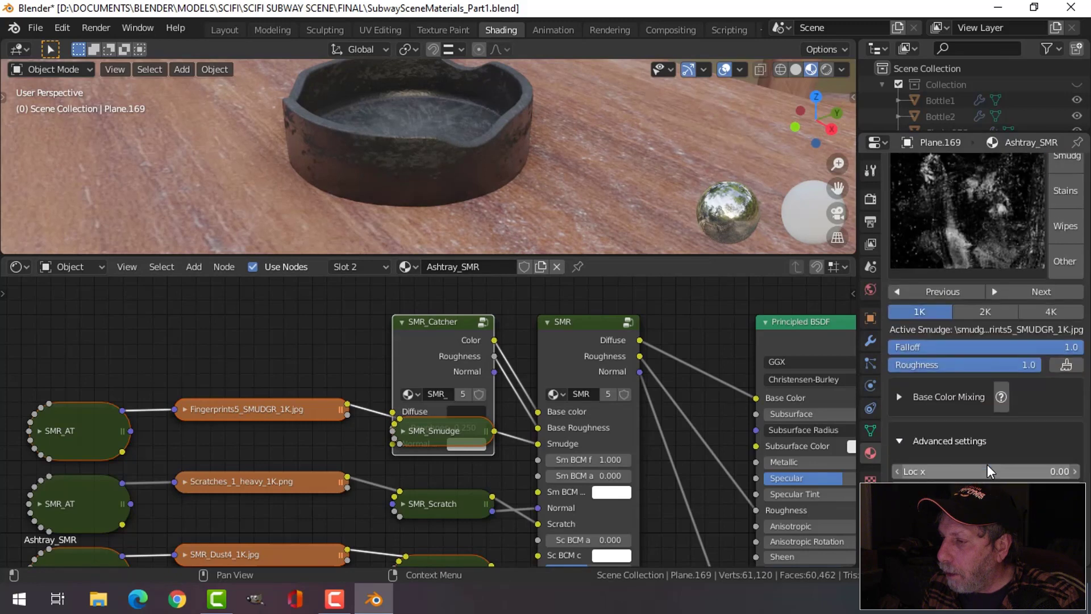
{"action": "scroll", "coordinate": [995, 421], "scroll_direction": "up", "scroll_amount": 4}
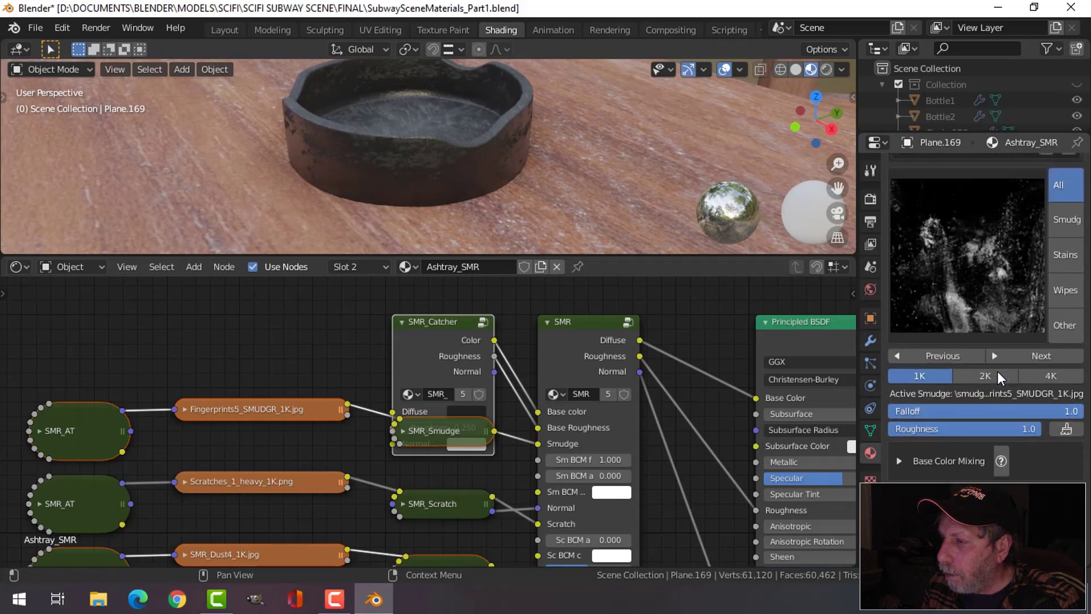
Set the ashtray smudges' Falloff to 0.4 and Roughness to 0.3, checking the finish on the ashtray up close.
{"action": "scroll", "coordinate": [1012, 358], "scroll_direction": "down", "scroll_amount": 4}
{"action": "left_click_drag", "start_coordinate": [1048, 352], "coordinate": [932, 348]}
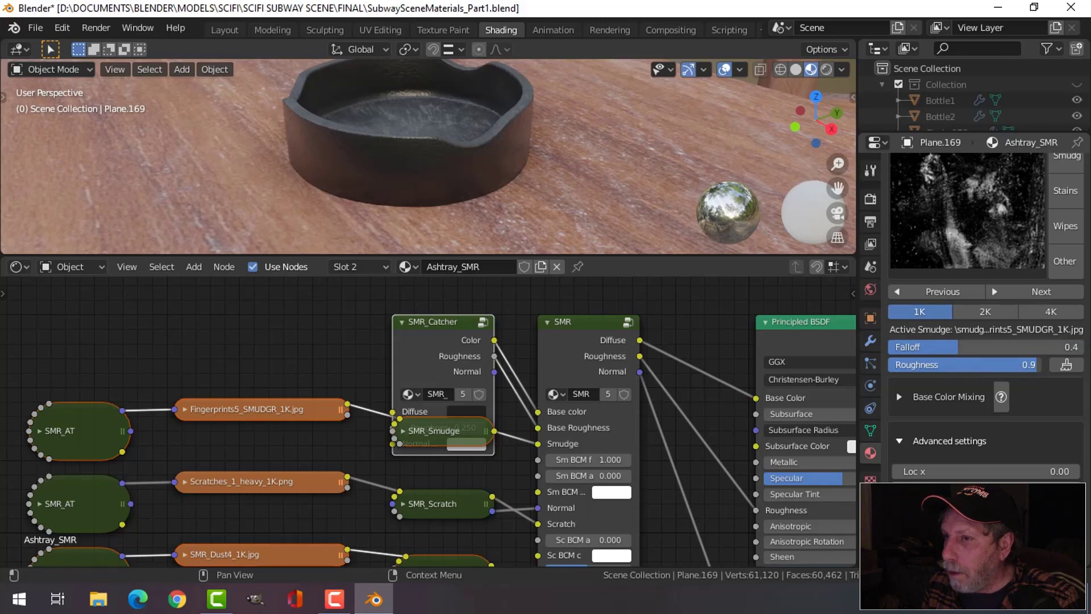
{"action": "left_click_drag", "start_coordinate": [1026, 365], "coordinate": [984, 364]}
{"action": "mouse_move", "coordinate": [477, 137]}
{"action": "middle_mouse_down"}
{"action": "mouse_move", "coordinate": [434, 166]}
{"action": "mouse_move", "coordinate": [477, 171]}
{"action": "mouse_move", "coordinate": [493, 123]}
{"action": "mouse_move", "coordinate": [485, 108]}
{"action": "mouse_move", "coordinate": [459, 147]}
{"action": "middle_mouse_up"}
{"action": "scroll", "coordinate": [484, 108], "scroll_direction": "up", "scroll_amount": 3}
{"action": "left_click", "coordinate": [461, 148]}
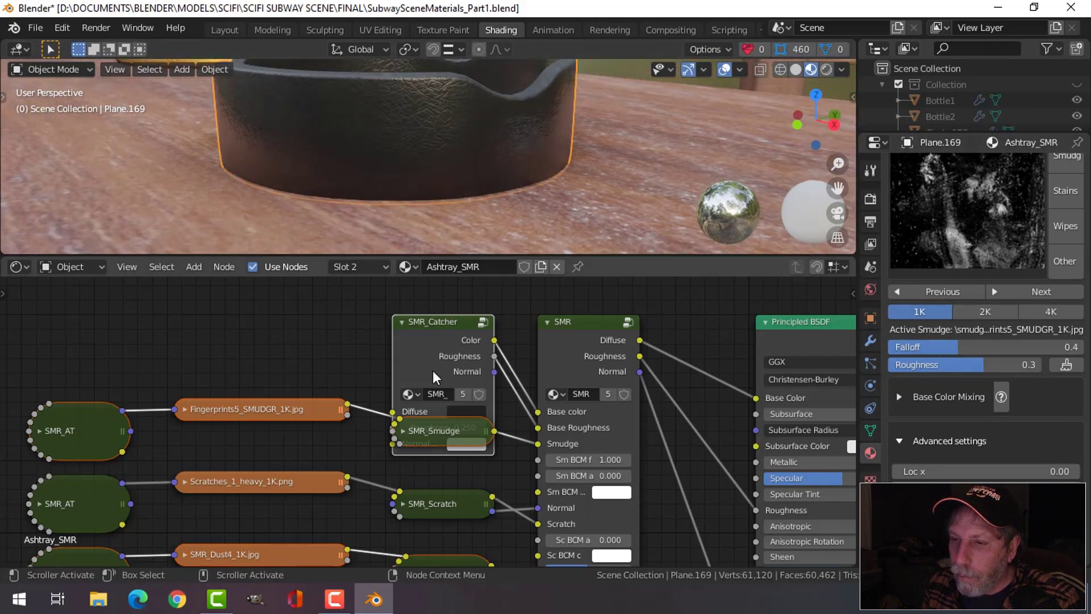
Collapse the SMR_Catcher node, expand the SMR_Scratch node, and set its Strength to 0.1 for subtler scratches on the ashtray.
{"action": "mouse_move", "coordinate": [422, 325]}
{"action": "left_mouse_down"}
{"action": "mouse_move", "coordinate": [421, 287]}
{"action": "mouse_move", "coordinate": [419, 325]}
{"action": "left_mouse_up"}
{"action": "scroll", "coordinate": [351, 380], "scroll_direction": "down", "scroll_amount": 2}
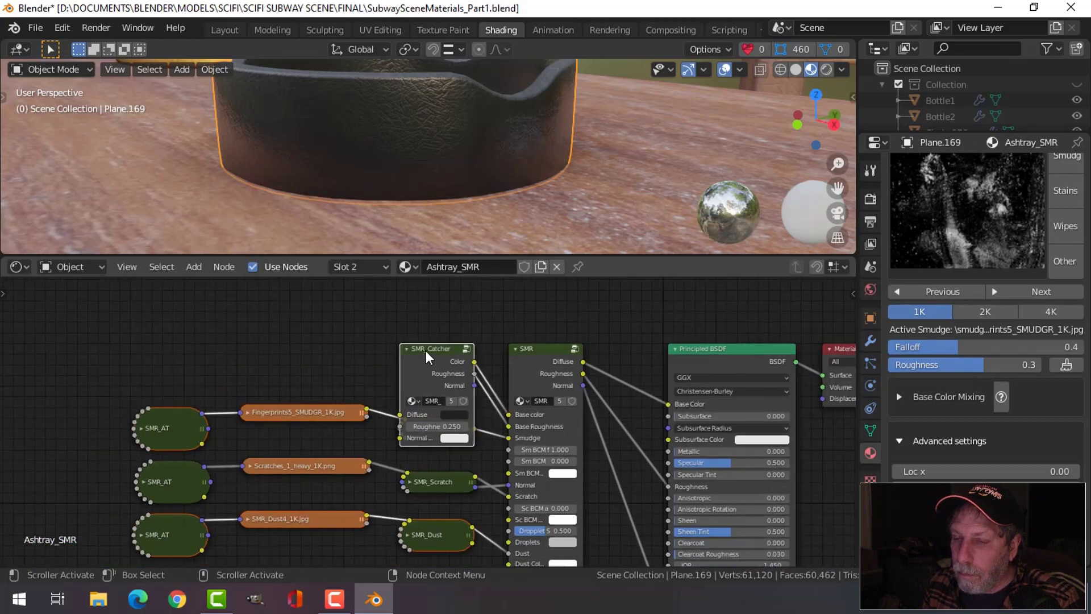
{"action": "left_click", "coordinate": [410, 349]}
{"action": "scroll", "coordinate": [434, 438], "scroll_direction": "up", "scroll_amount": 3}
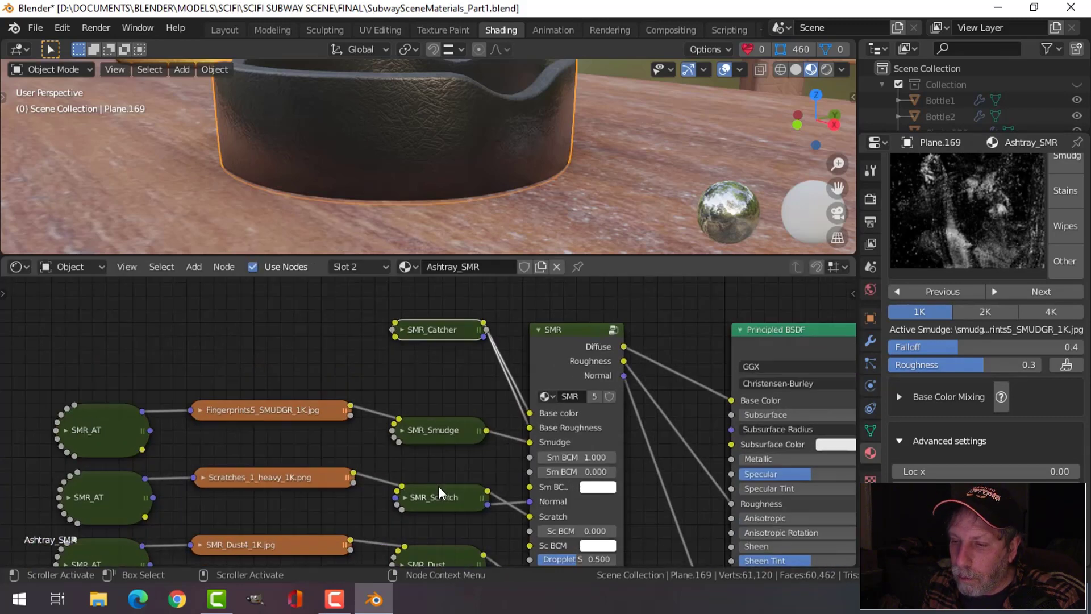
{"action": "left_click", "coordinate": [387, 384]}
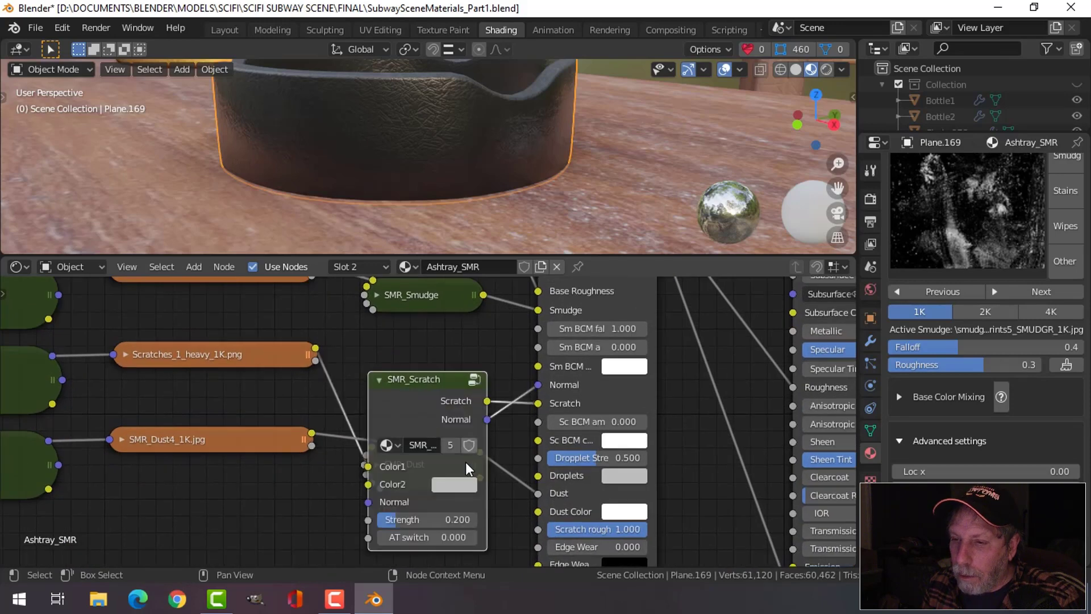
{"action": "scroll", "coordinate": [463, 455], "scroll_direction": "down", "scroll_amount": 3, "text": "shift"}
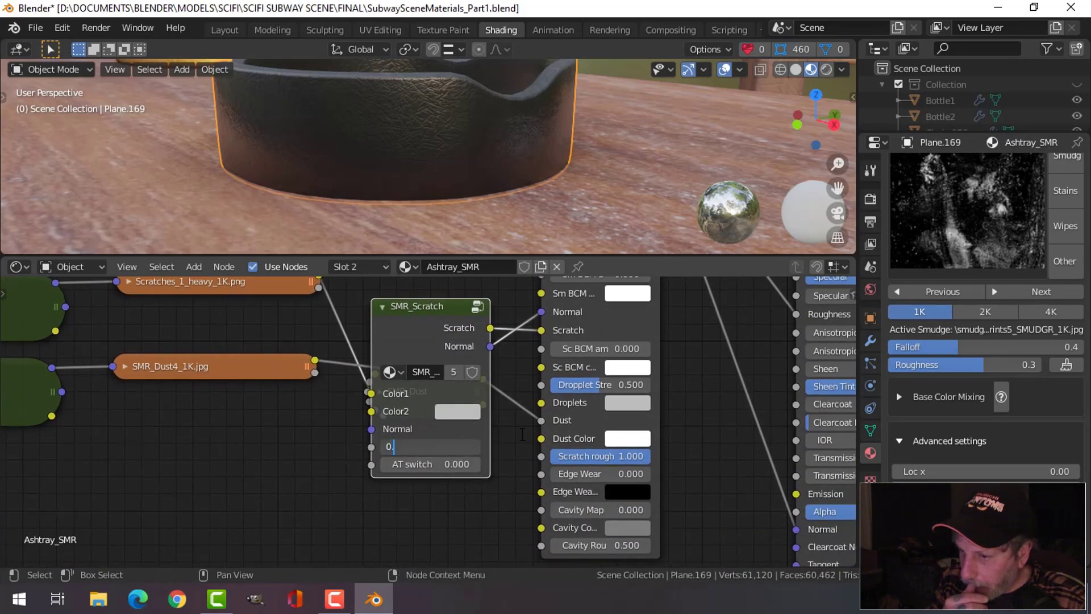
{"action": "type", "text": "1"}
{"action": "key", "text": "Return"}
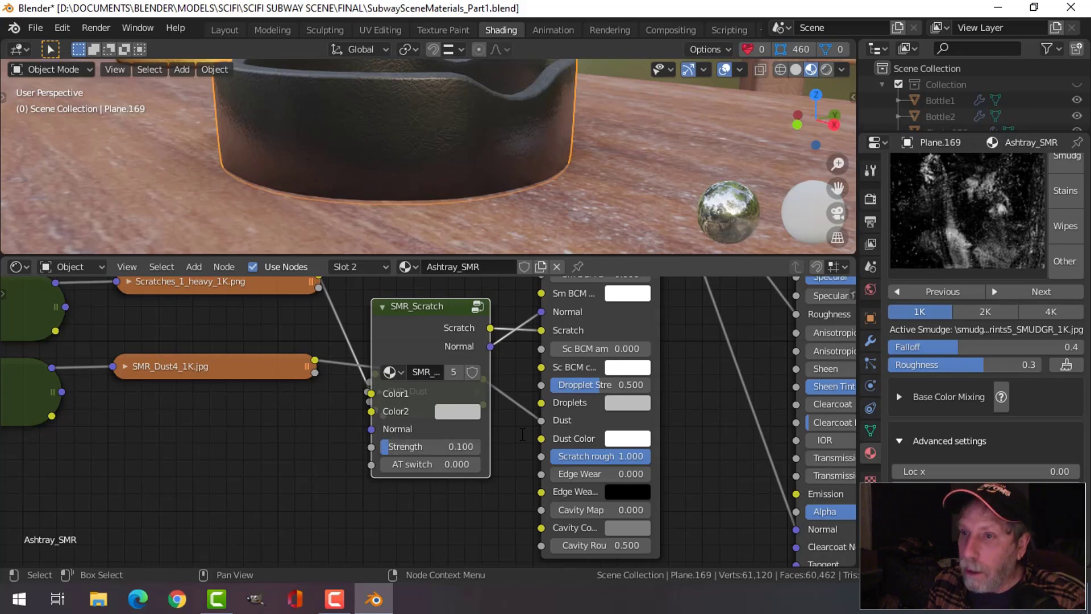
{"action": "scroll", "coordinate": [495, 141], "scroll_direction": "down", "scroll_amount": 2}
{"action": "scroll", "coordinate": [496, 141], "scroll_direction": "up", "scroll_amount": 4}
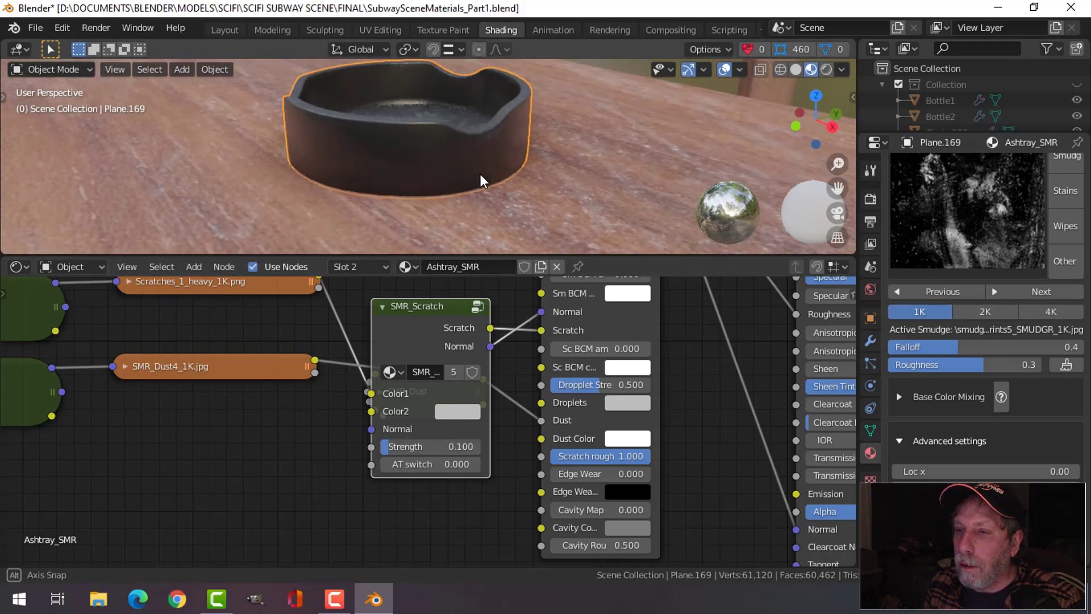
{"action": "middle_click_drag", "start_coordinate": [465, 170], "coordinate": [477, 158]}
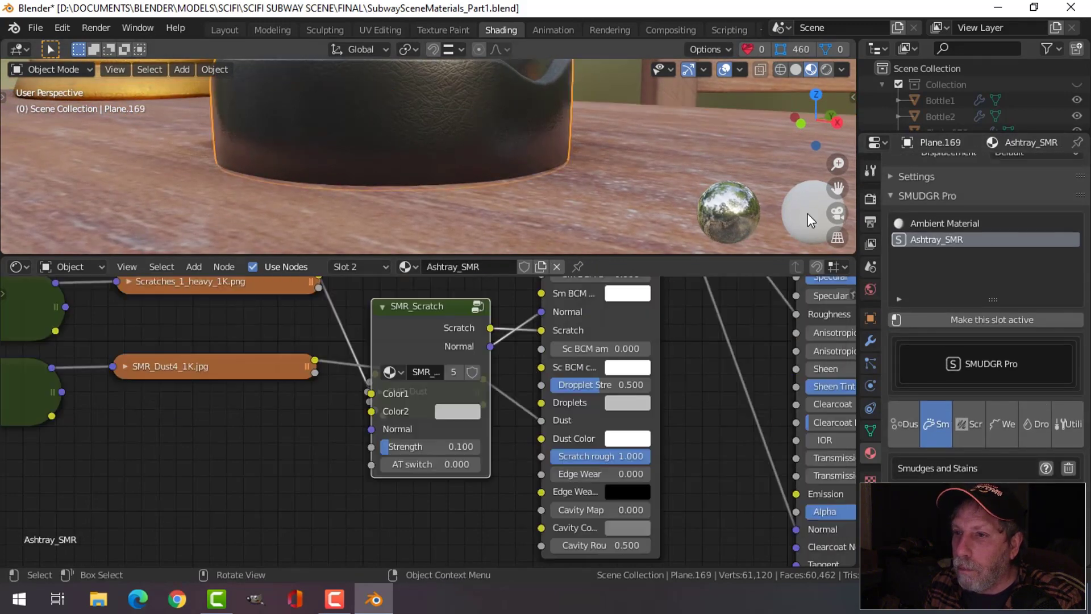
Try the Scratches_3_Light_1K map on the ashtray, and replace it with the denser of the two Scratches_6 maps.
{"action": "scroll", "coordinate": [1007, 448], "scroll_direction": "down", "scroll_amount": 5}
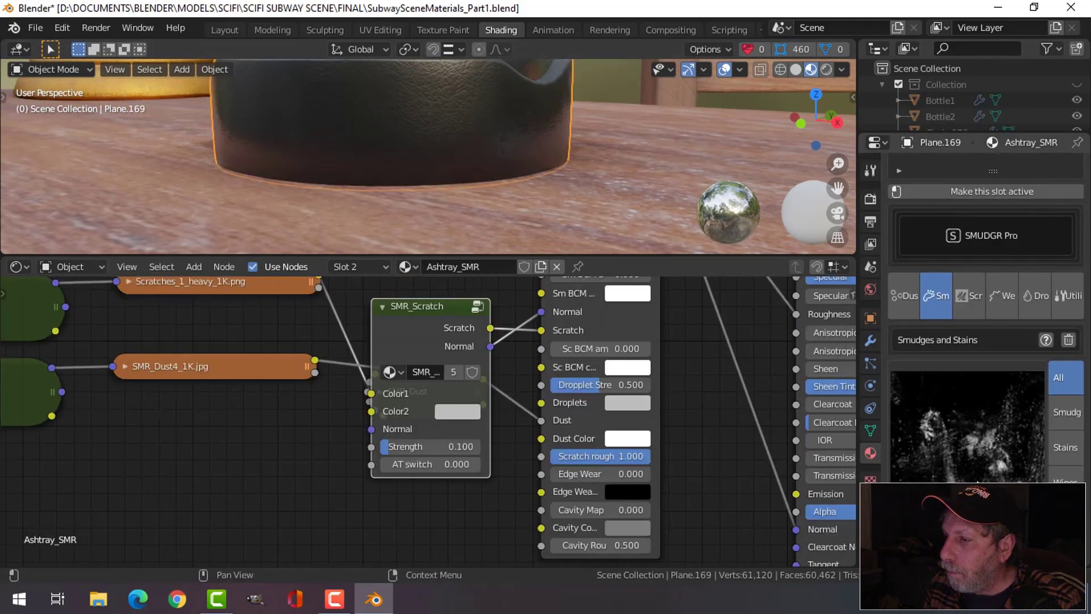
{"action": "scroll", "coordinate": [978, 451], "scroll_direction": "up", "scroll_amount": 5}
{"action": "left_click", "coordinate": [977, 424]}
{"action": "left_click", "coordinate": [959, 465]}
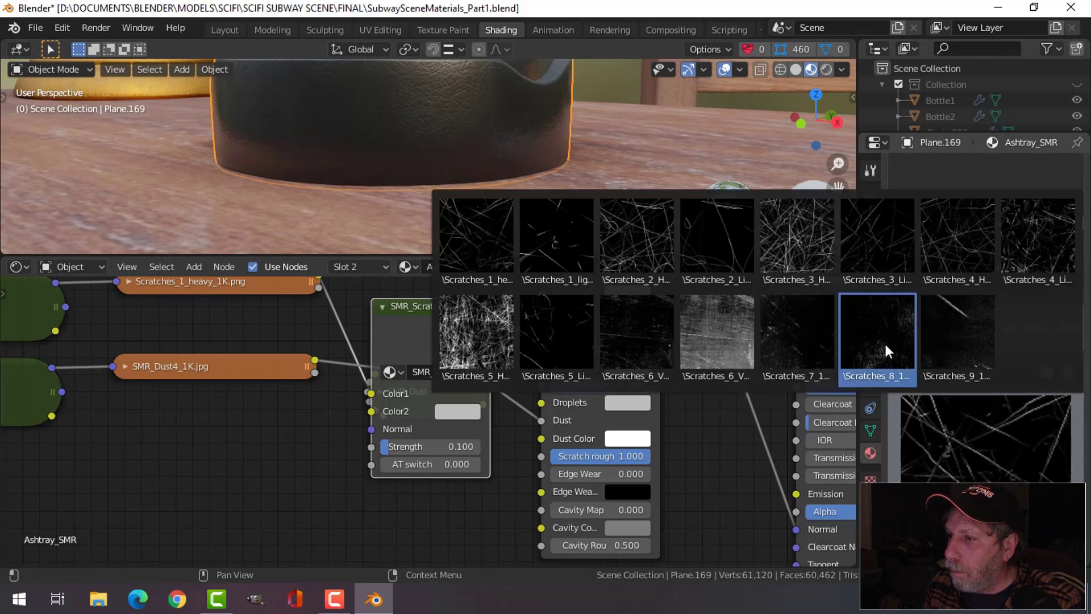
{"action": "left_click", "coordinate": [852, 236]}
{"action": "left_click", "coordinate": [955, 464]}
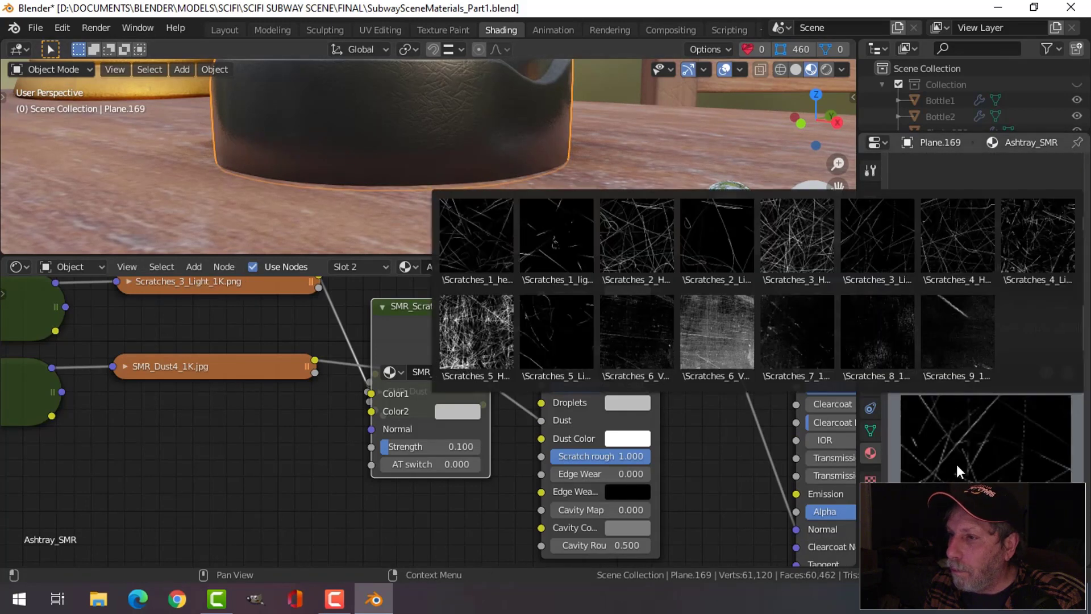
{"action": "left_click", "coordinate": [735, 344]}
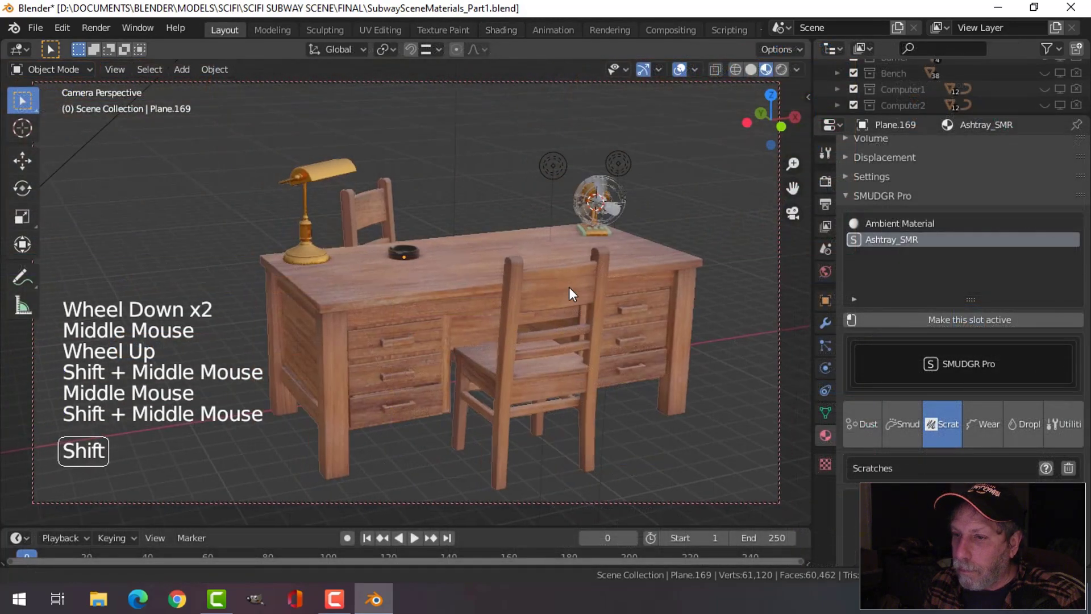
In the Layout workspace, select the Sun light above the desk scene and delete it.
{"action": "middle_click_drag", "start_coordinate": [570, 292], "coordinate": [492, 295]}
{"action": "scroll", "coordinate": [510, 306], "scroll_direction": "up", "scroll_amount": 2}
{"action": "scroll", "coordinate": [492, 296], "scroll_direction": "down", "scroll_amount": 2}
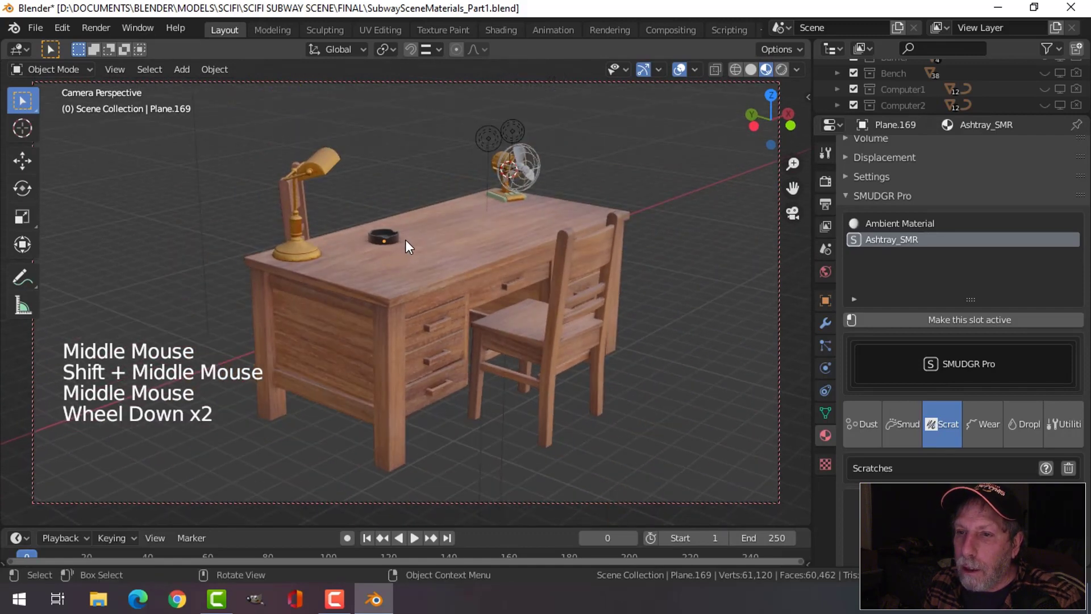
{"action": "left_click", "coordinate": [195, 147]}
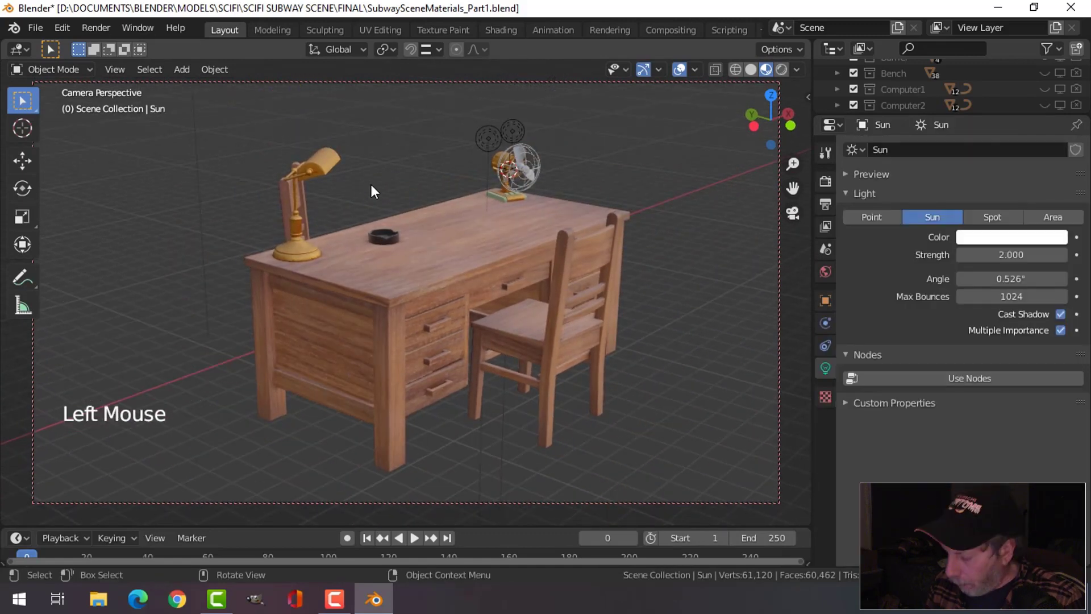
{"action": "key", "text": "KP_0"}
{"action": "scroll", "coordinate": [372, 196], "scroll_direction": "down", "scroll_amount": 1}
{"action": "scroll", "coordinate": [372, 196], "scroll_direction": "down", "scroll_amount": 4}
{"action": "middle_click_drag", "start_coordinate": [372, 196], "coordinate": [504, 216]}
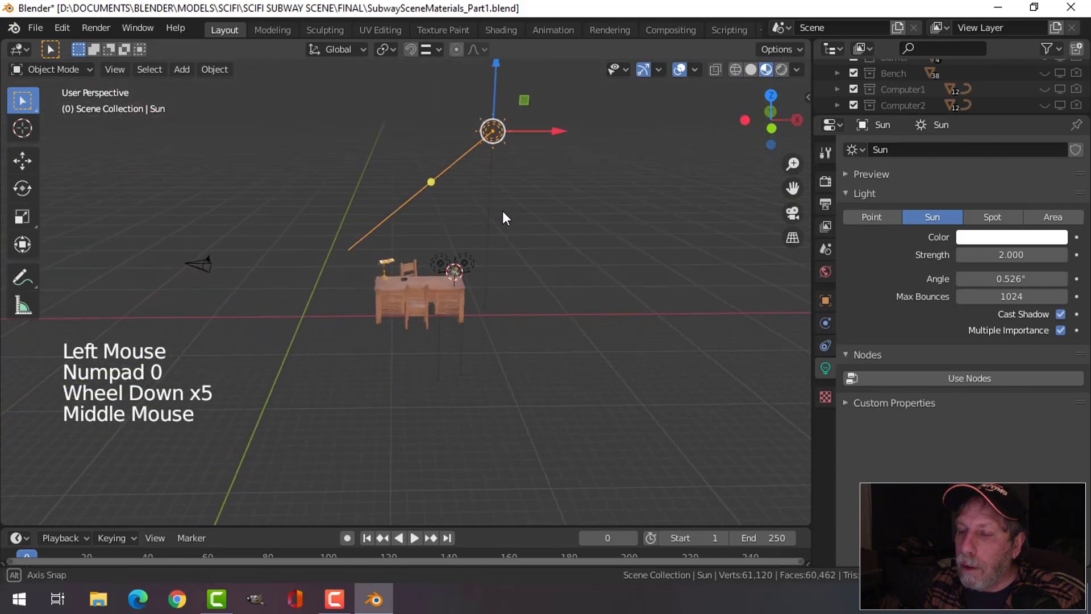
{"action": "key", "text": "x"}
Duplicate the Point.001 light and place the copy about 4.8 m along negative X, near the desk lamp.
{"action": "scroll", "coordinate": [487, 263], "scroll_direction": "up", "scroll_amount": 3}
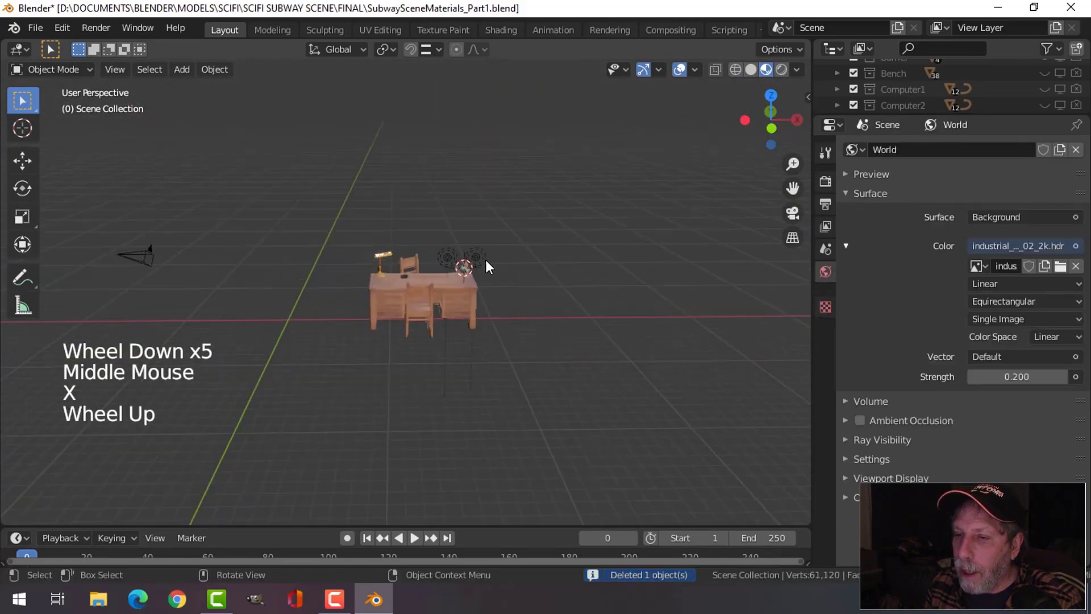
{"action": "left_click", "coordinate": [460, 246]}
{"action": "middle_click_drag", "start_coordinate": [461, 246], "coordinate": [505, 317]}
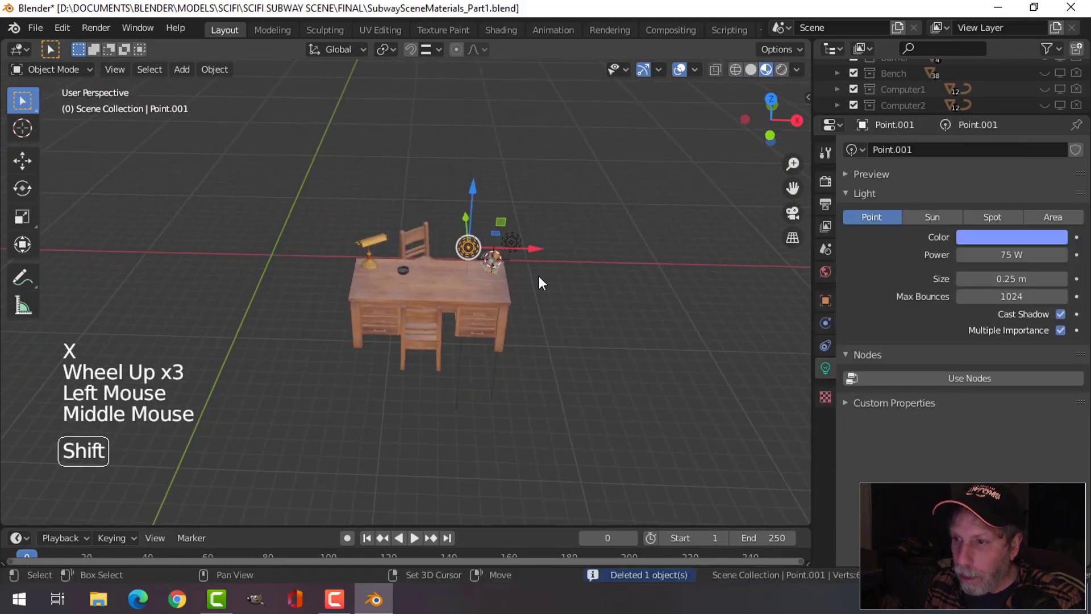
{"action": "key", "text": "shift+d"}
{"action": "left_click", "coordinate": [419, 240]}
Raise the duplicated point light about 1.77 m and shift it about 1.5 m along positive Y, checking it from the camera.
{"action": "middle_click_drag", "start_coordinate": [432, 235], "coordinate": [373, 234]}
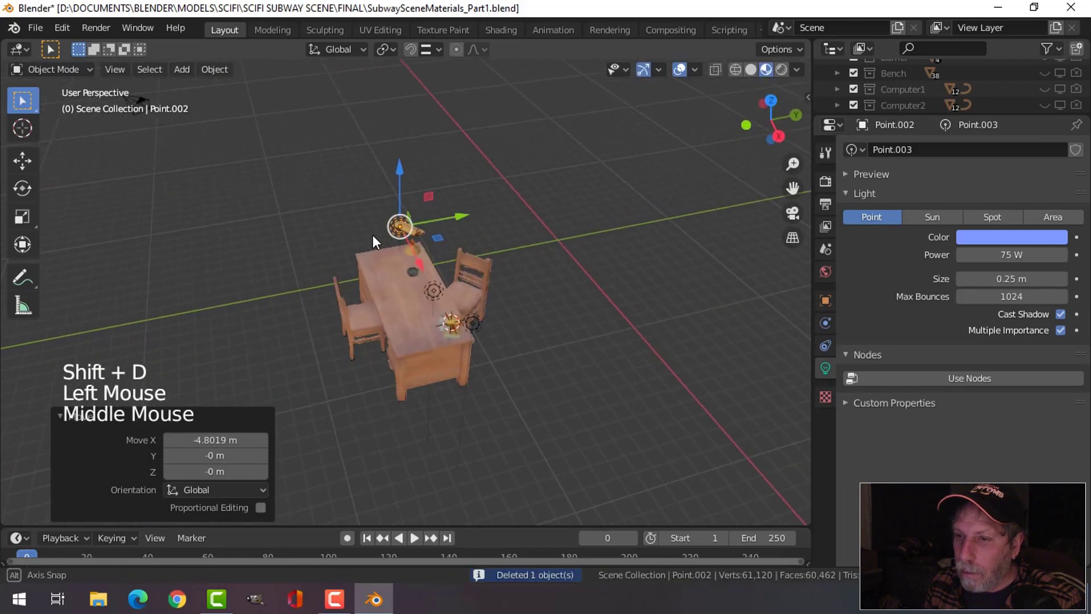
{"action": "left_click_drag", "start_coordinate": [405, 162], "coordinate": [402, 123]}
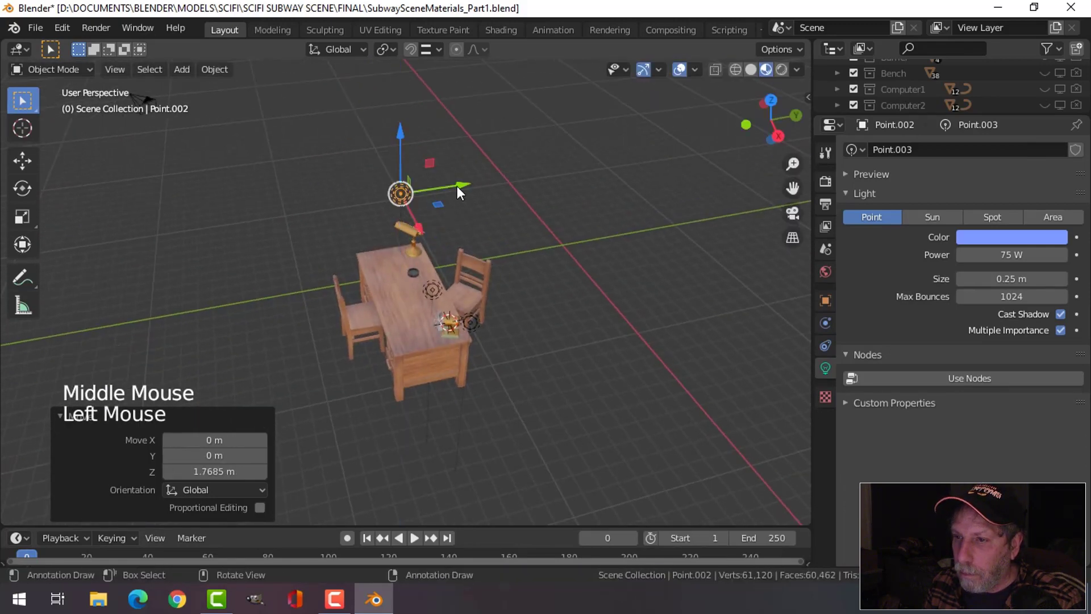
{"action": "left_click_drag", "start_coordinate": [457, 186], "coordinate": [495, 183]}
{"action": "key", "text": "KP_0"}
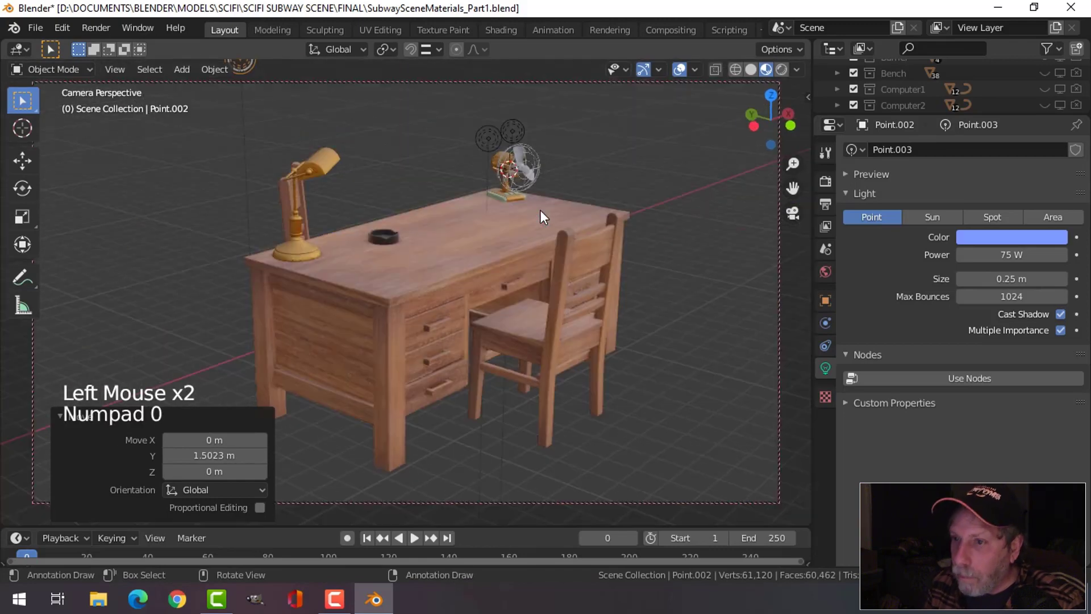
Lower the duplicated point light about 0.79 m and bring it about 0.89 m along negative Y, above the desk lamp.
{"action": "key", "text": "g"}
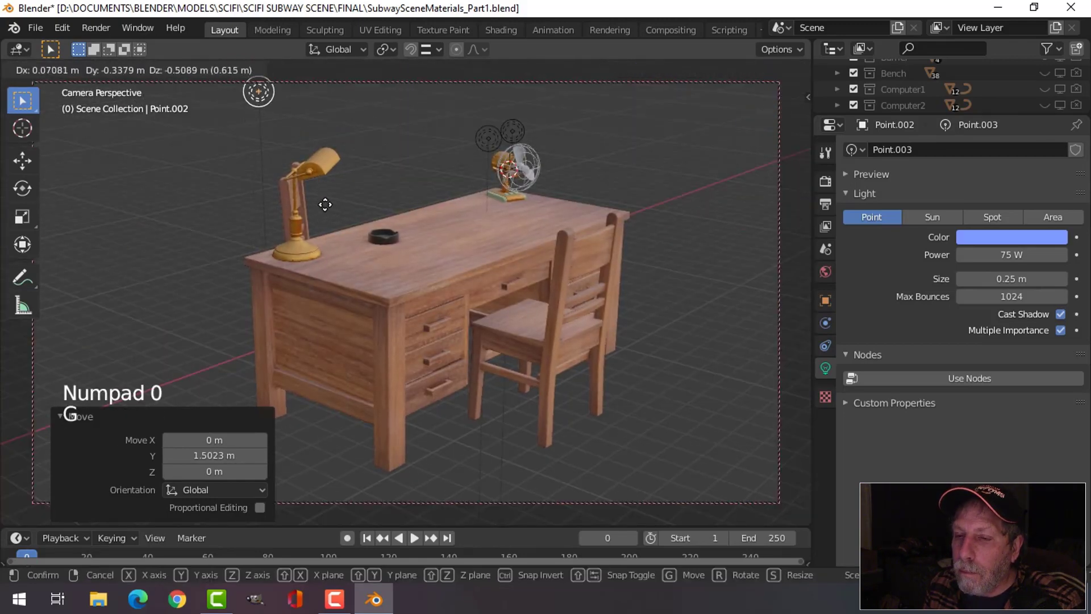
{"action": "middle_click_drag", "start_coordinate": [327, 219], "coordinate": [311, 190]}
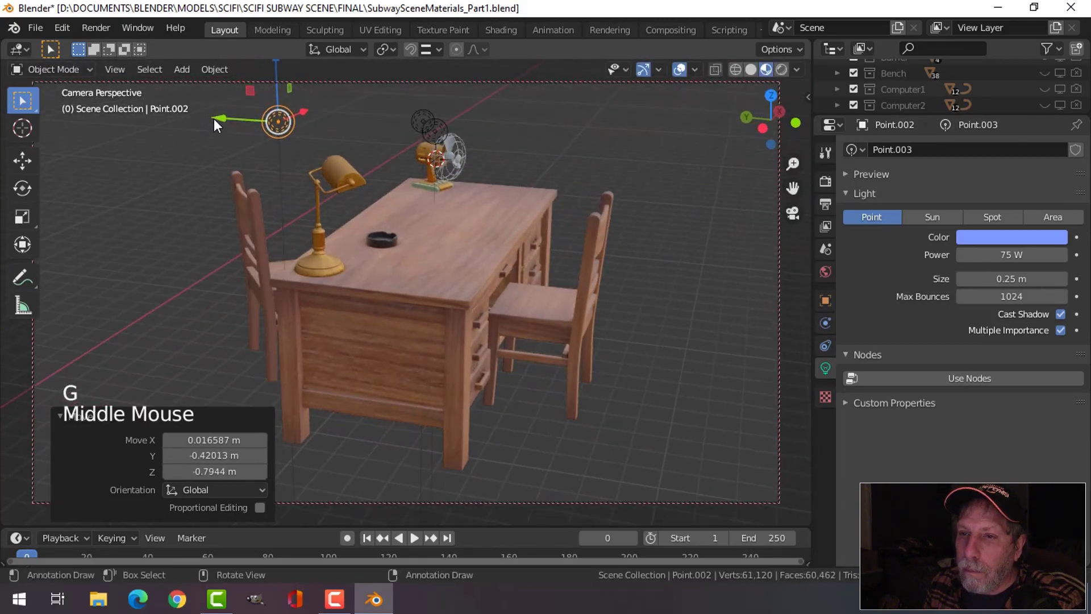
{"action": "left_click_drag", "start_coordinate": [214, 118], "coordinate": [243, 122]}
Reframe the camera closer on the desk, save the scene file, and view the desk props from the fan's side.
{"action": "middle_click_drag", "start_coordinate": [502, 179], "coordinate": [490, 265]}
{"action": "key", "text": "KP_0"}
{"action": "key", "text": "KP_0"}
{"action": "scroll", "coordinate": [389, 166], "scroll_direction": "up", "scroll_amount": 1}
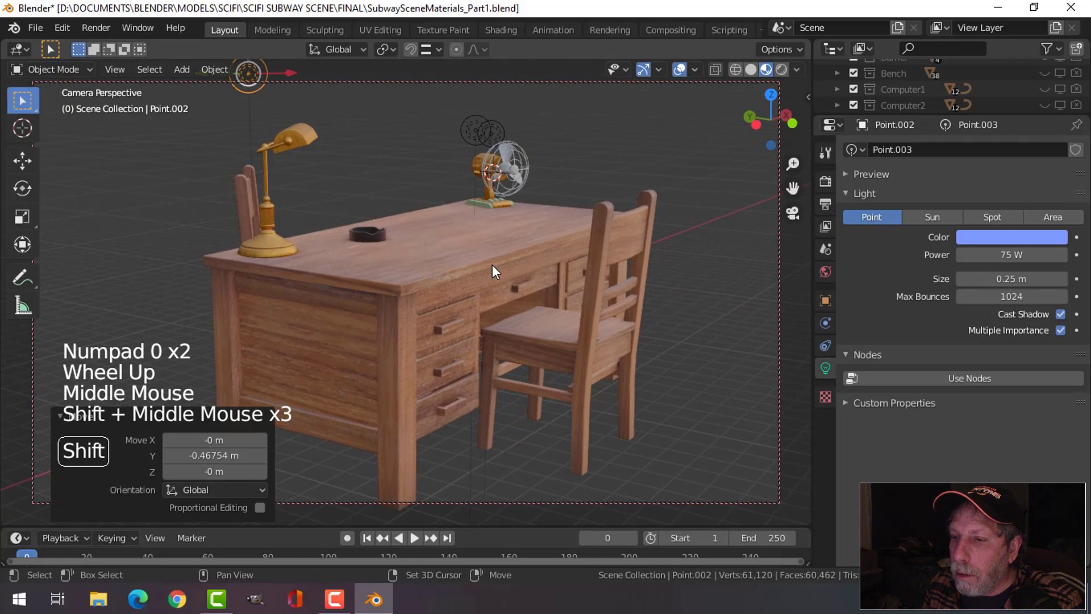
{"action": "middle_click_drag", "start_coordinate": [490, 264], "coordinate": [483, 295], "text": "shift"}
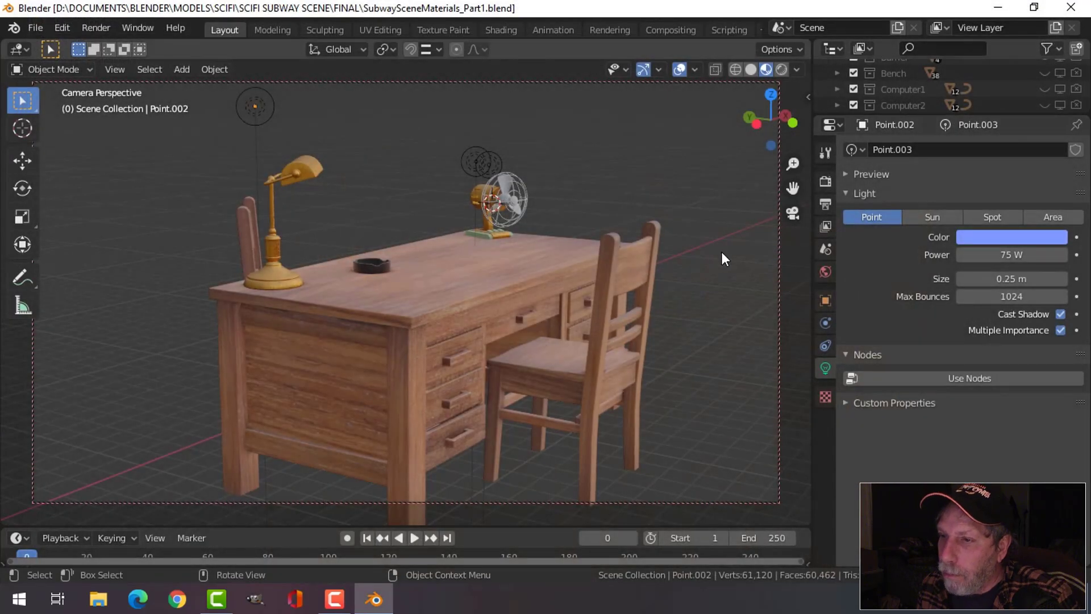
{"action": "middle_click_drag", "start_coordinate": [722, 251], "coordinate": [480, 254]}
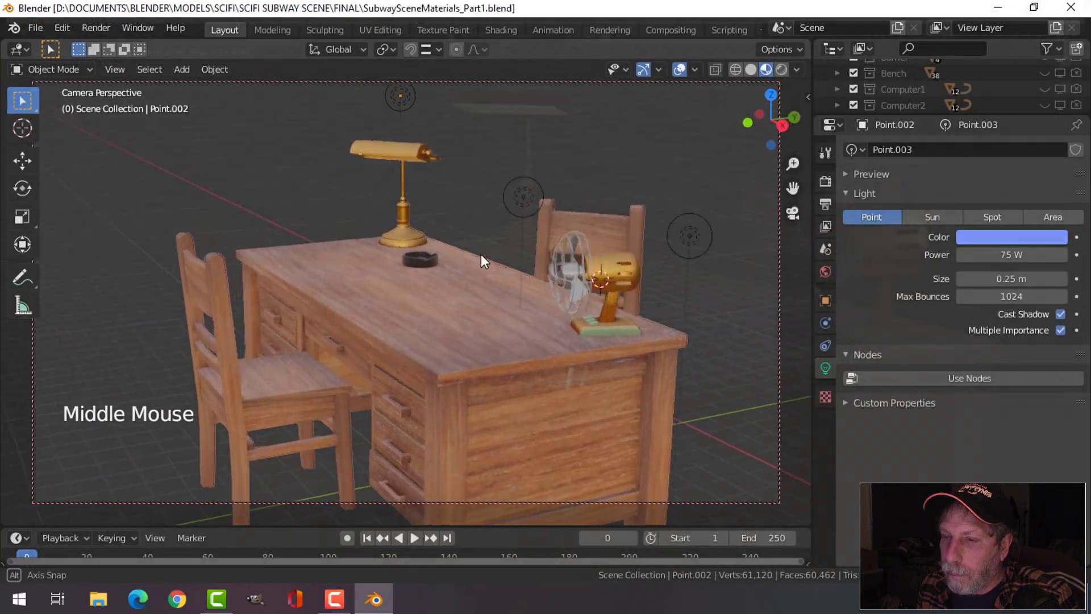